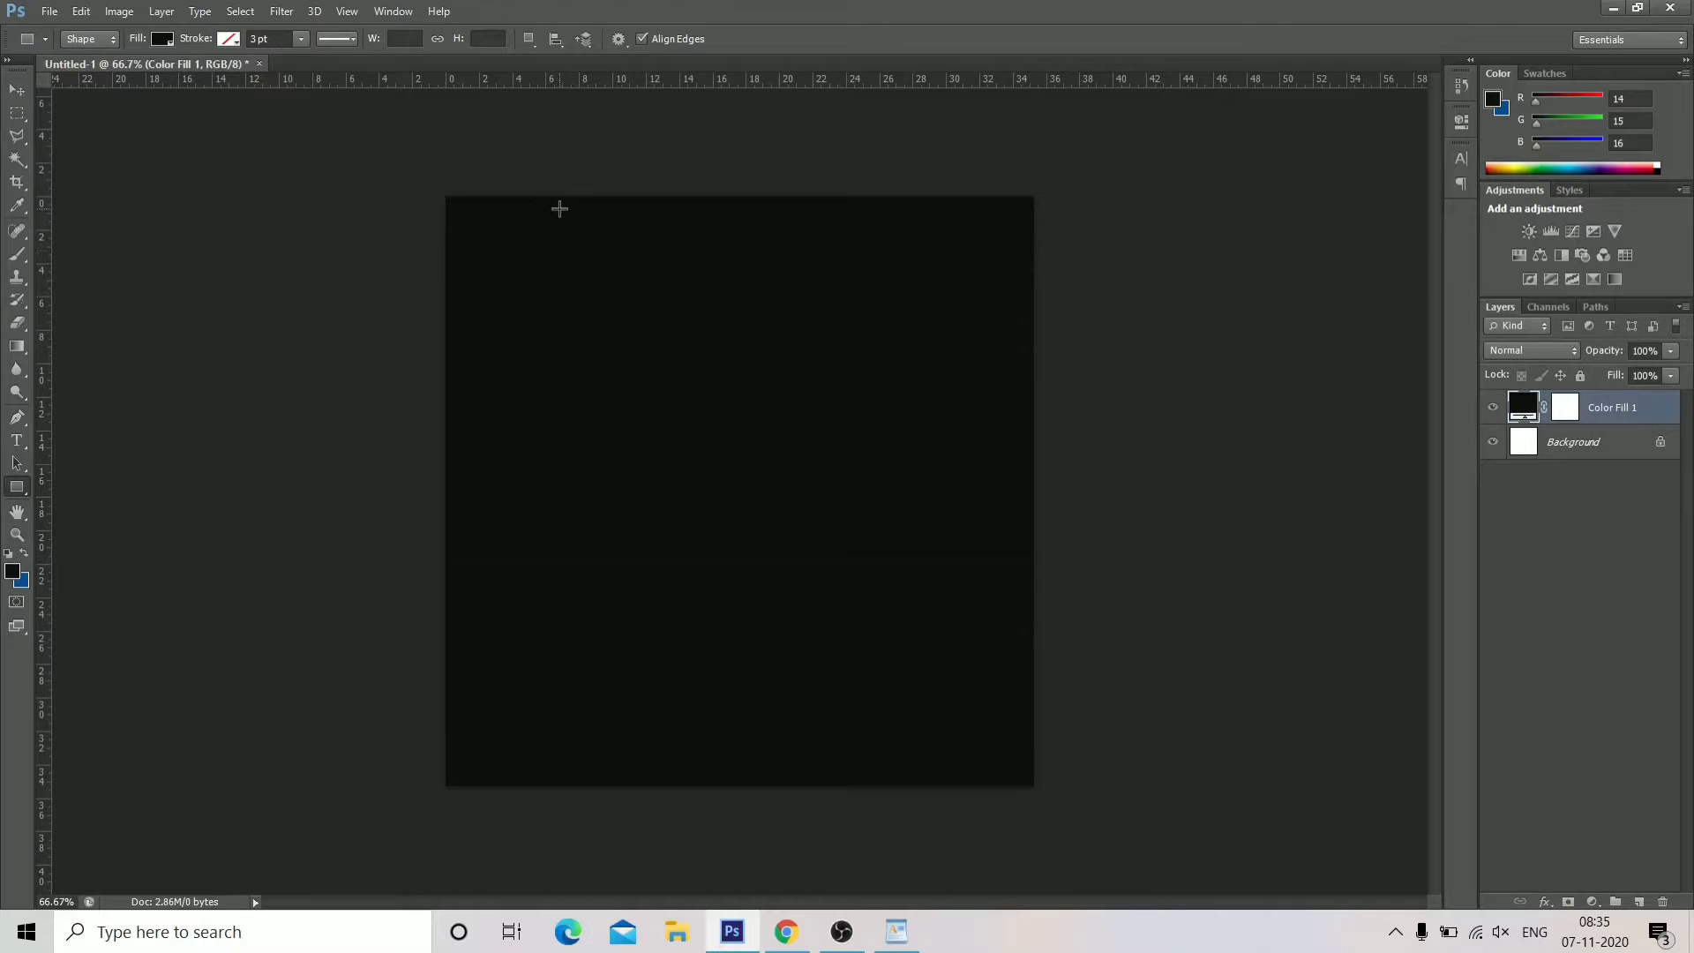
Draw a rectangle about 599 × 541 px in the canvas's upper half with no fill and an orange stroke.
left_click_drag(560, 209, 911, 526)
left_click(161, 38)
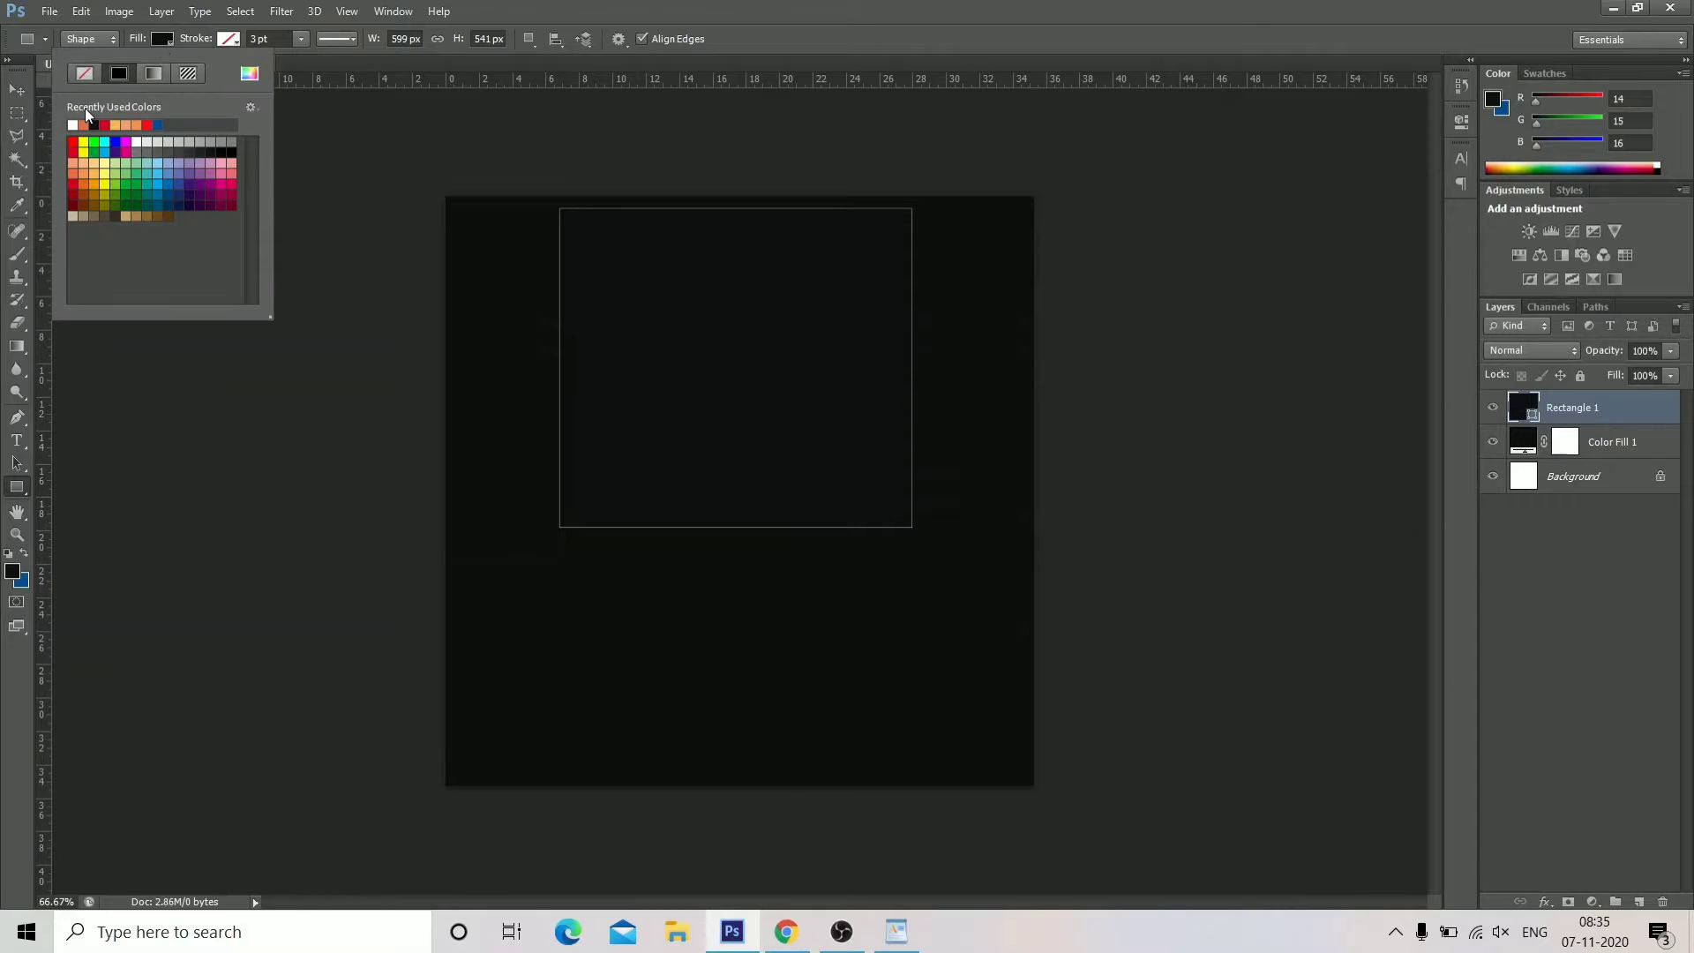
left_click(85, 73)
left_click(229, 39)
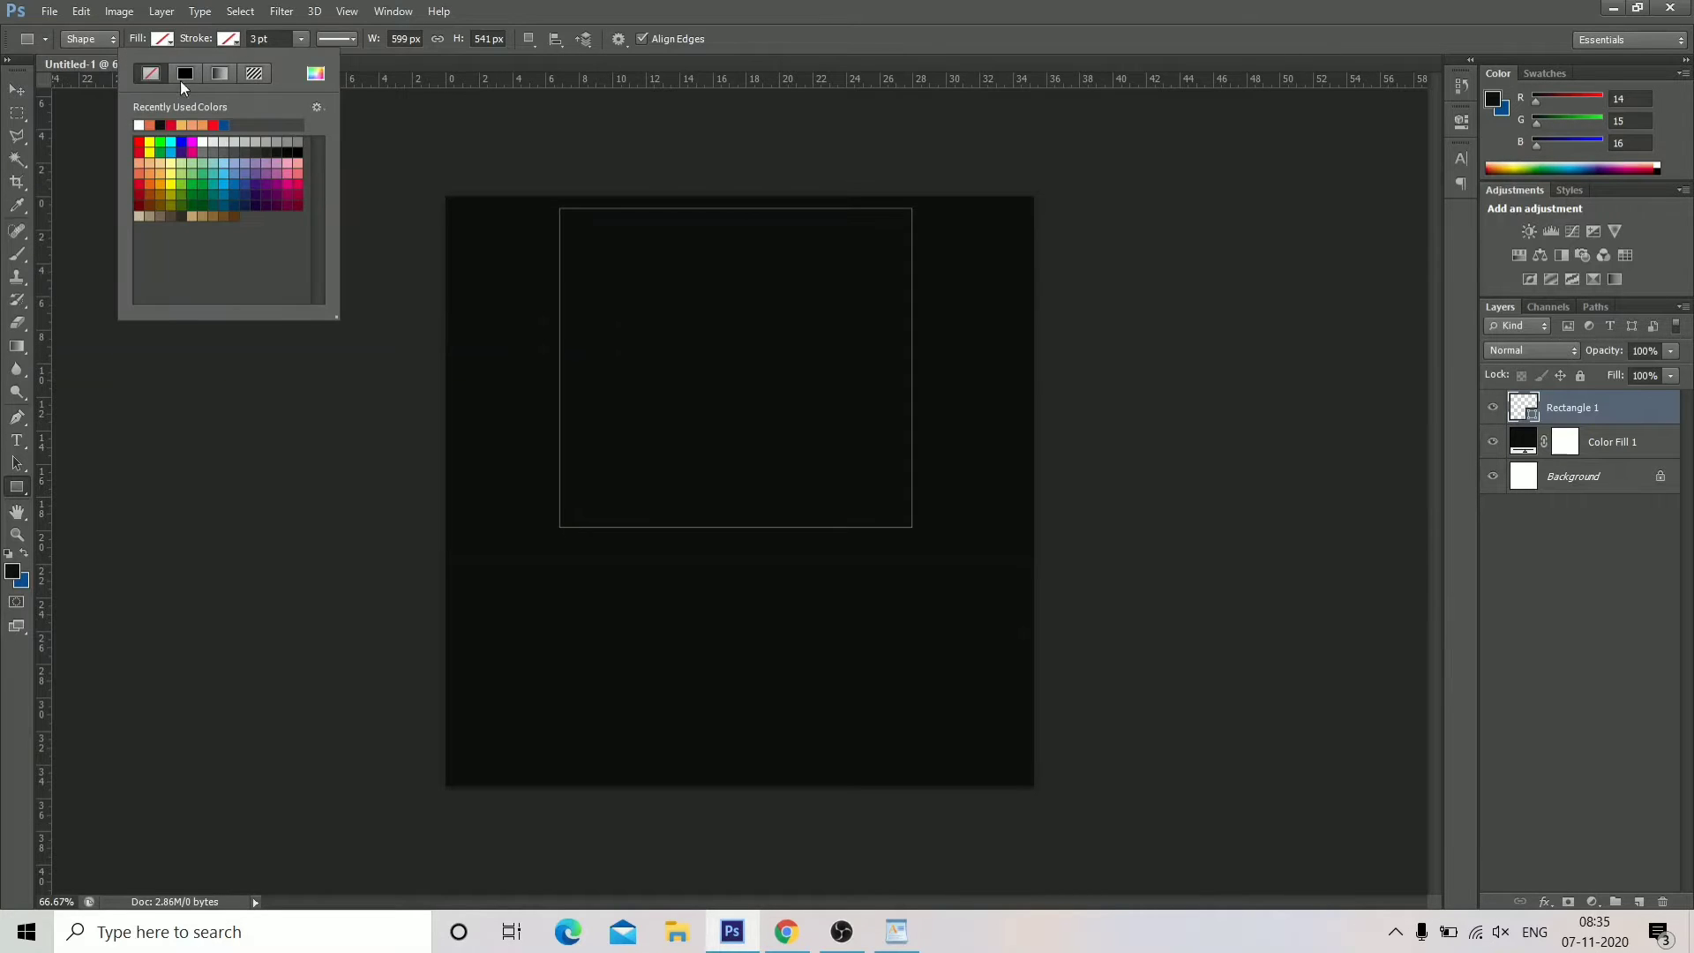
left_click(151, 125)
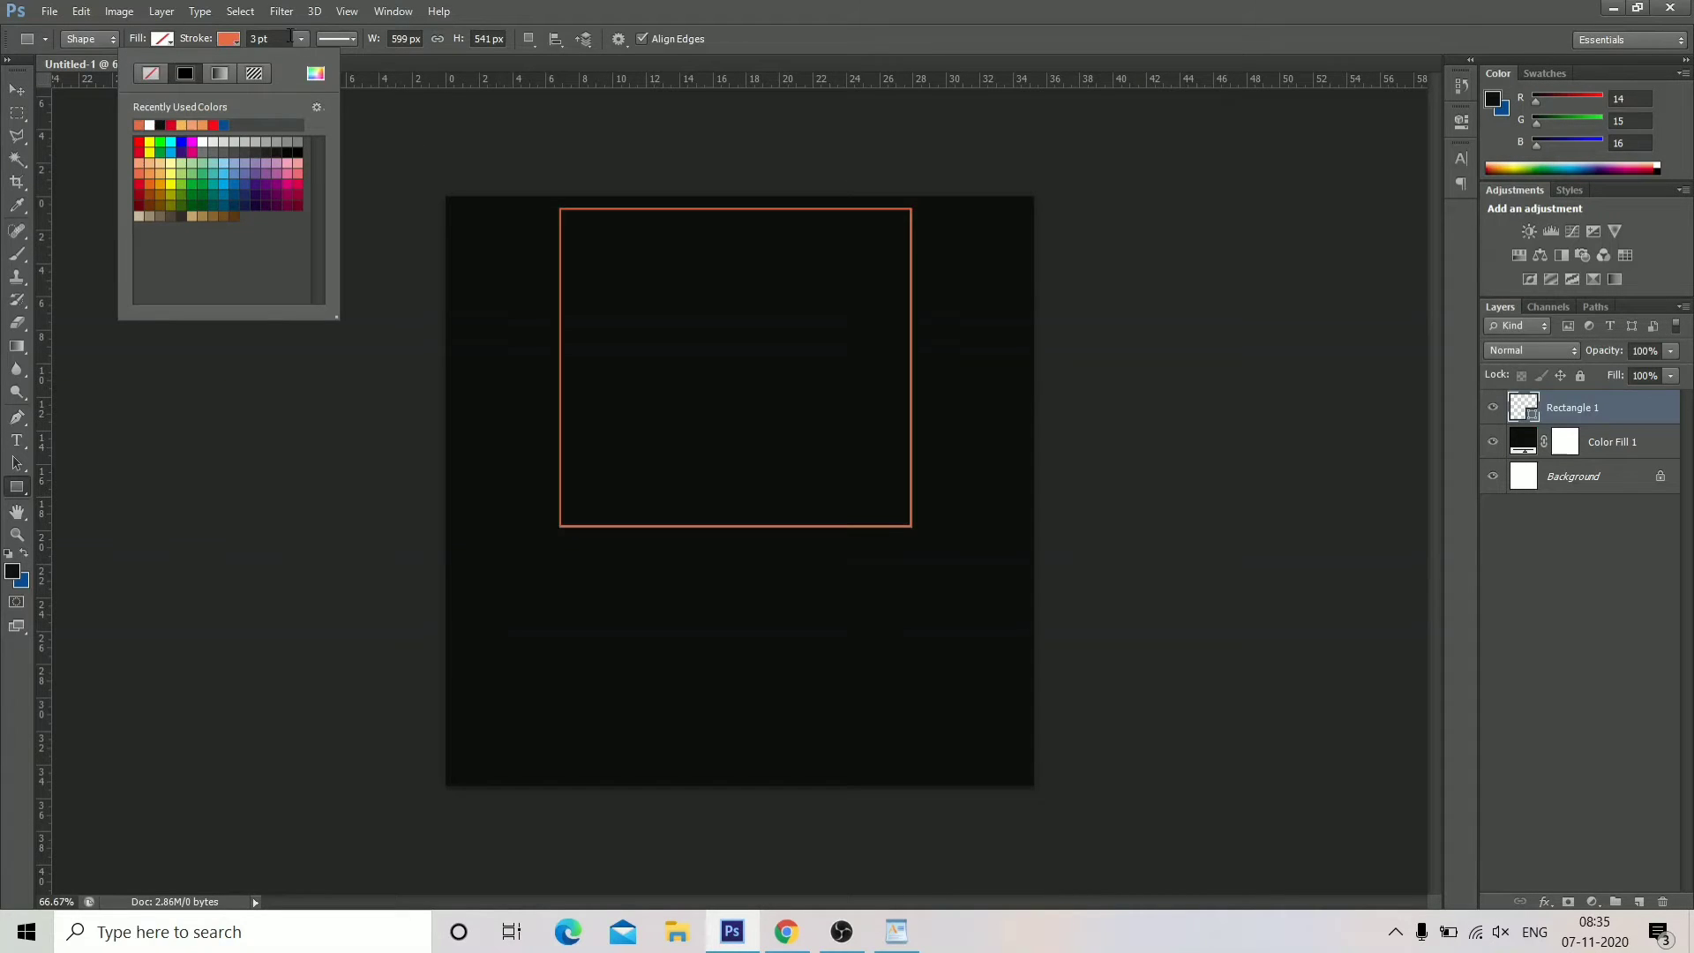
Thicken the rectangle's orange stroke to about 26 pt.
left_click(301, 38)
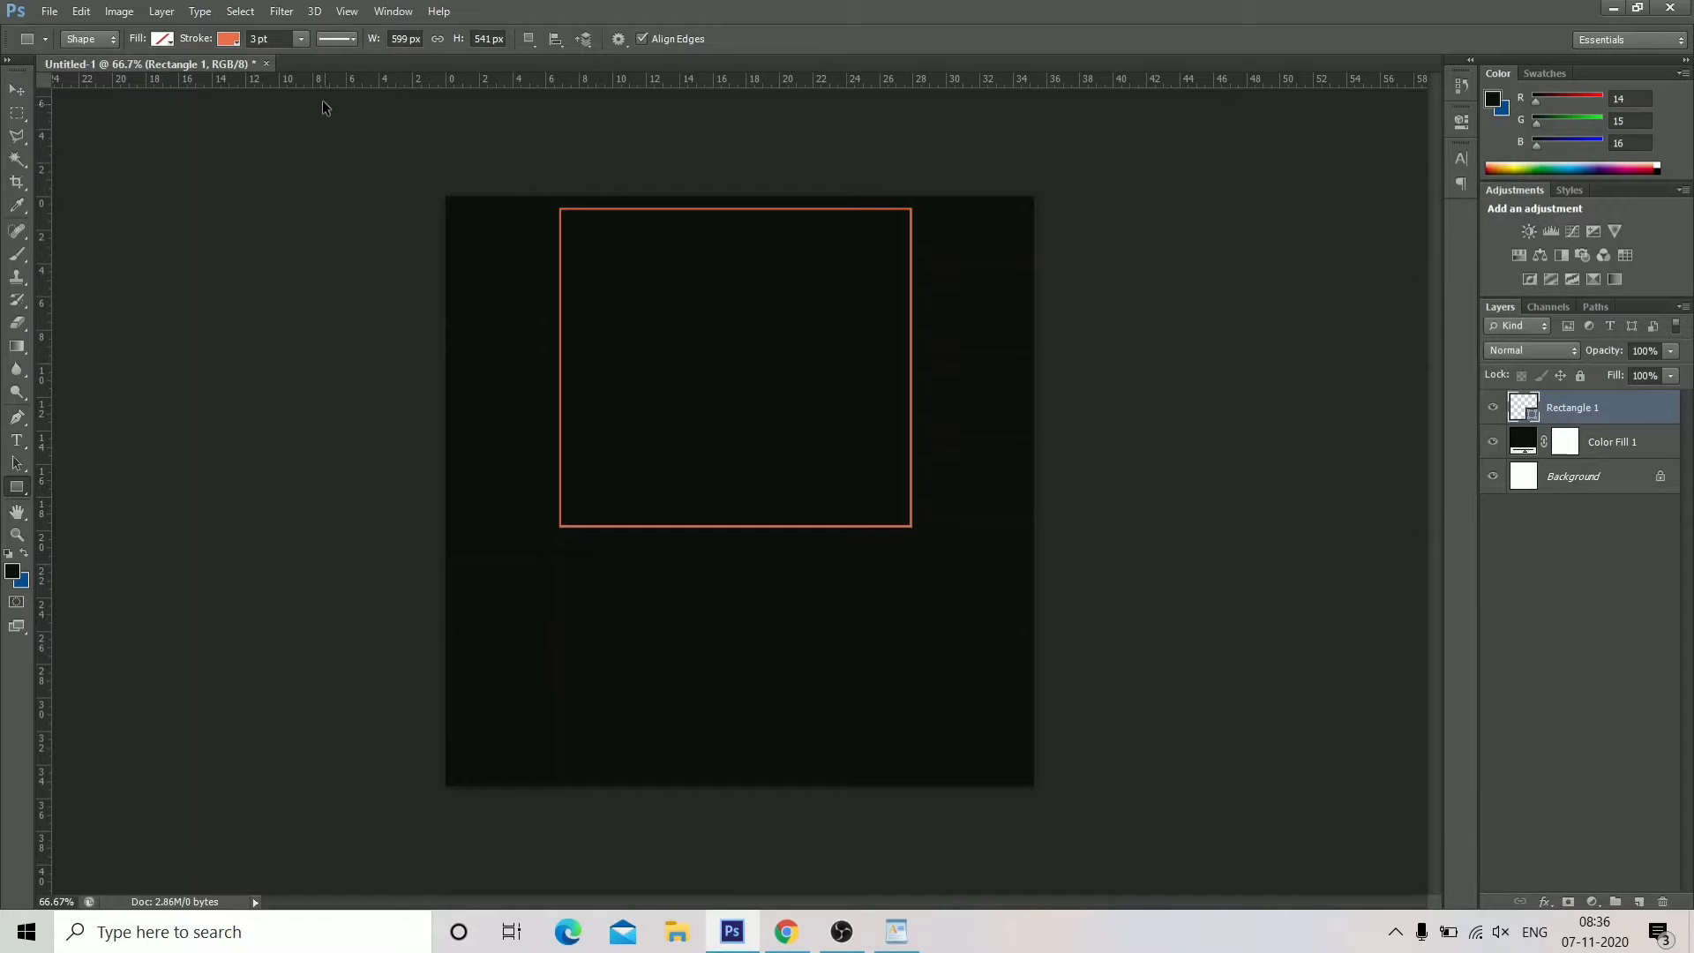
left_click(300, 40)
left_click_drag(321, 58, 337, 60)
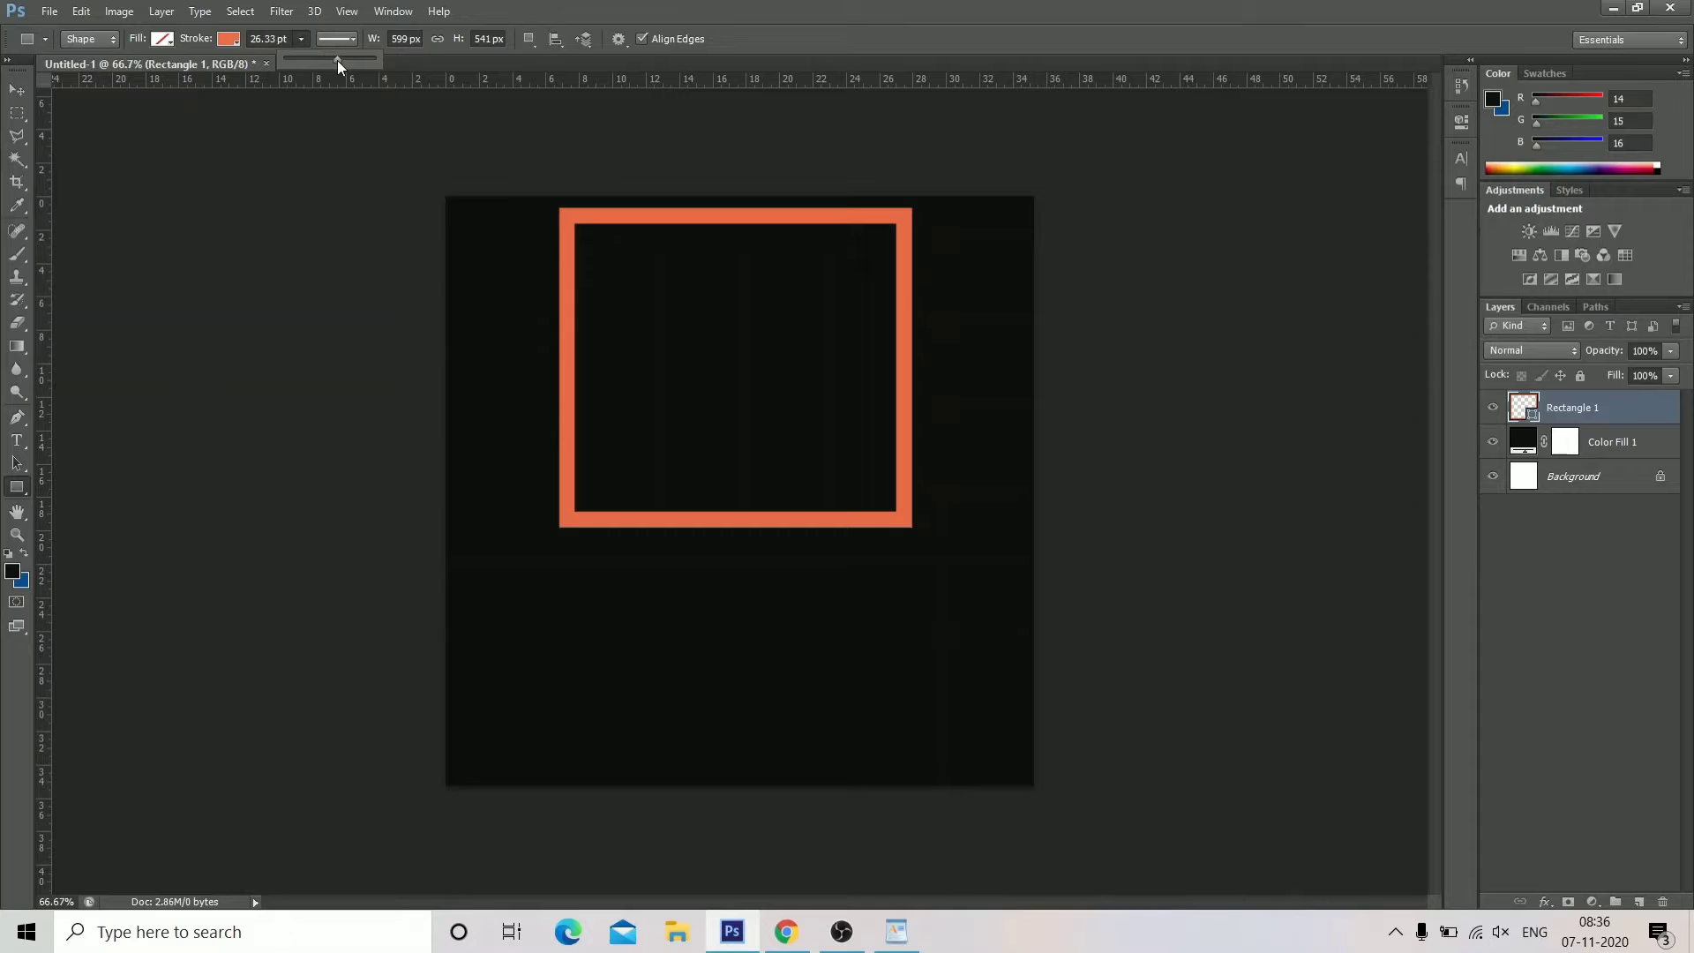
left_click(484, 7)
Free-transform the outlined rectangle, rotating it about 54° and moving it partly off the canvas's upper-left corner.
left_click(81, 12)
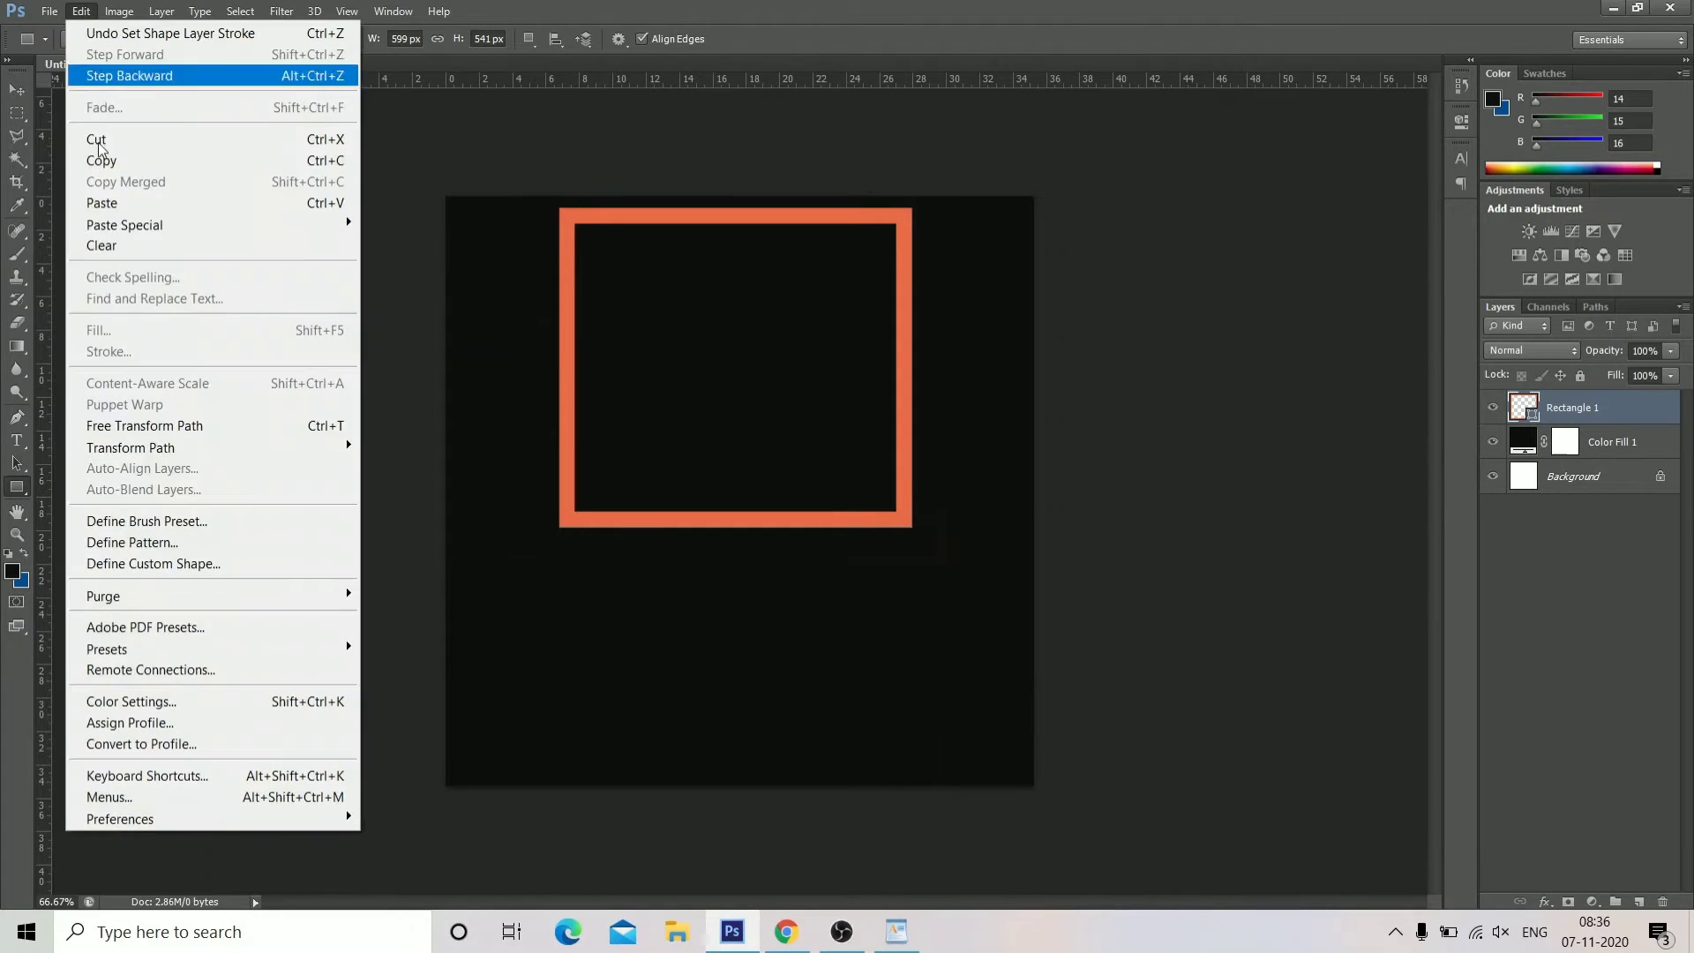
left_click(220, 425)
left_click_drag(975, 523, 749, 584)
left_click_drag(809, 424, 687, 262)
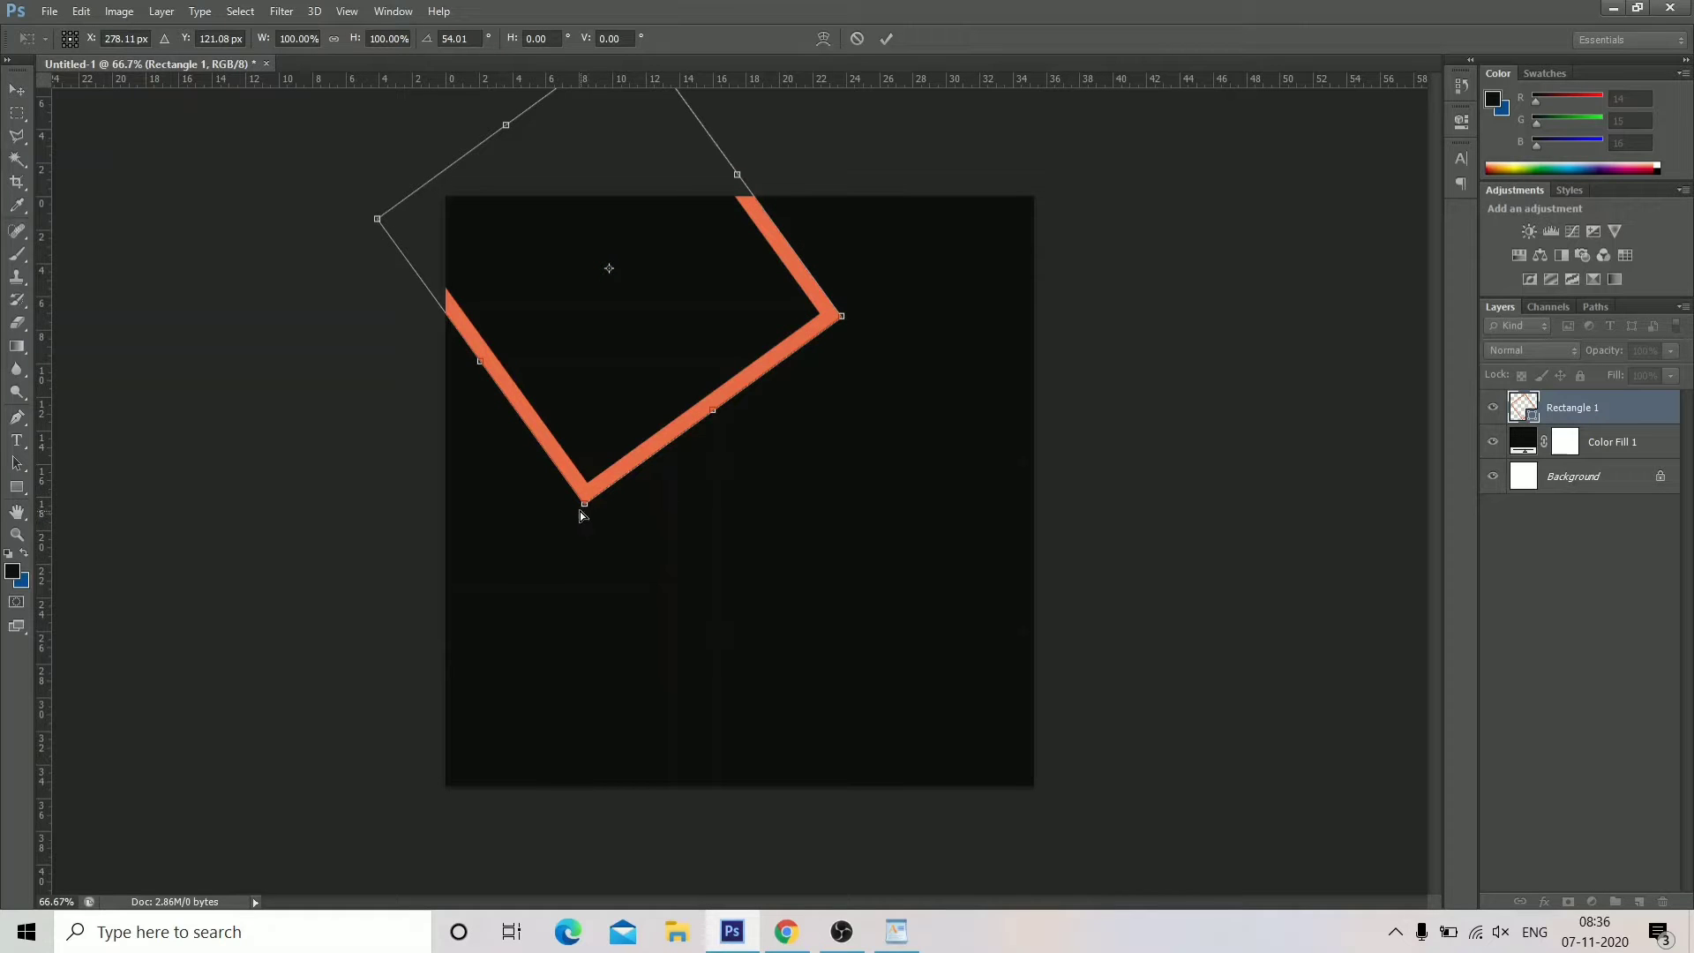
Stretch the rotated outline's lowest corner down into a long point, reposition the shape over the canvas's upper left and apply the transform.
left_click_drag(584, 509, 613, 696)
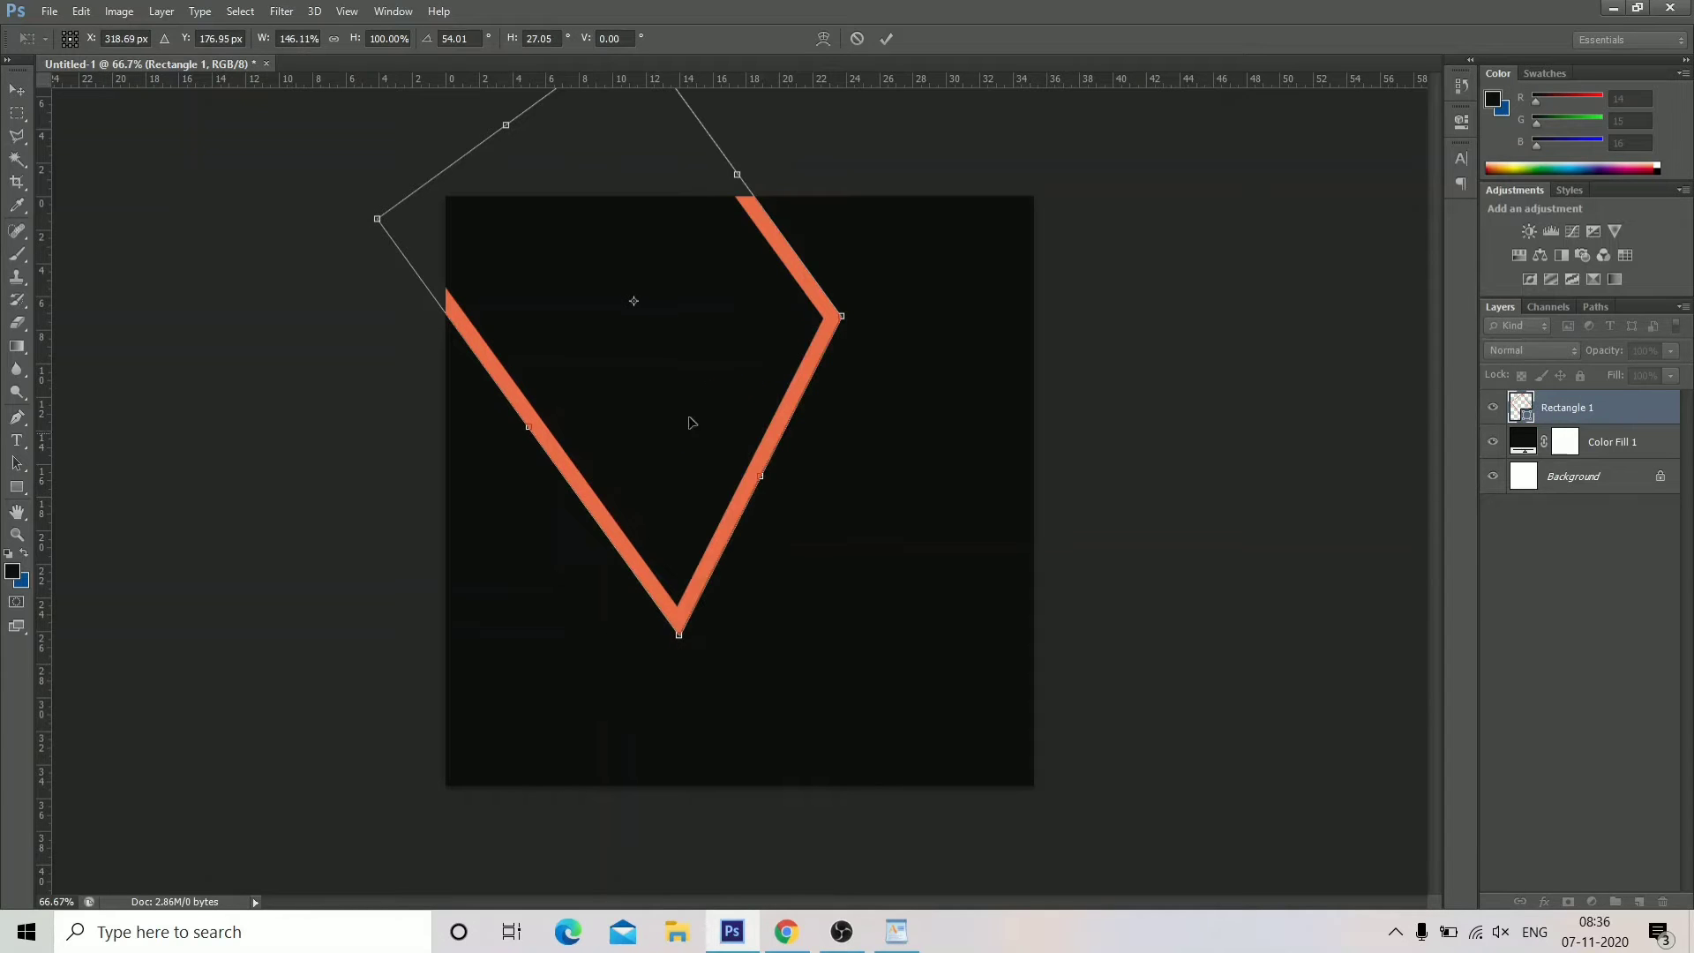
left_click_drag(742, 300, 696, 253)
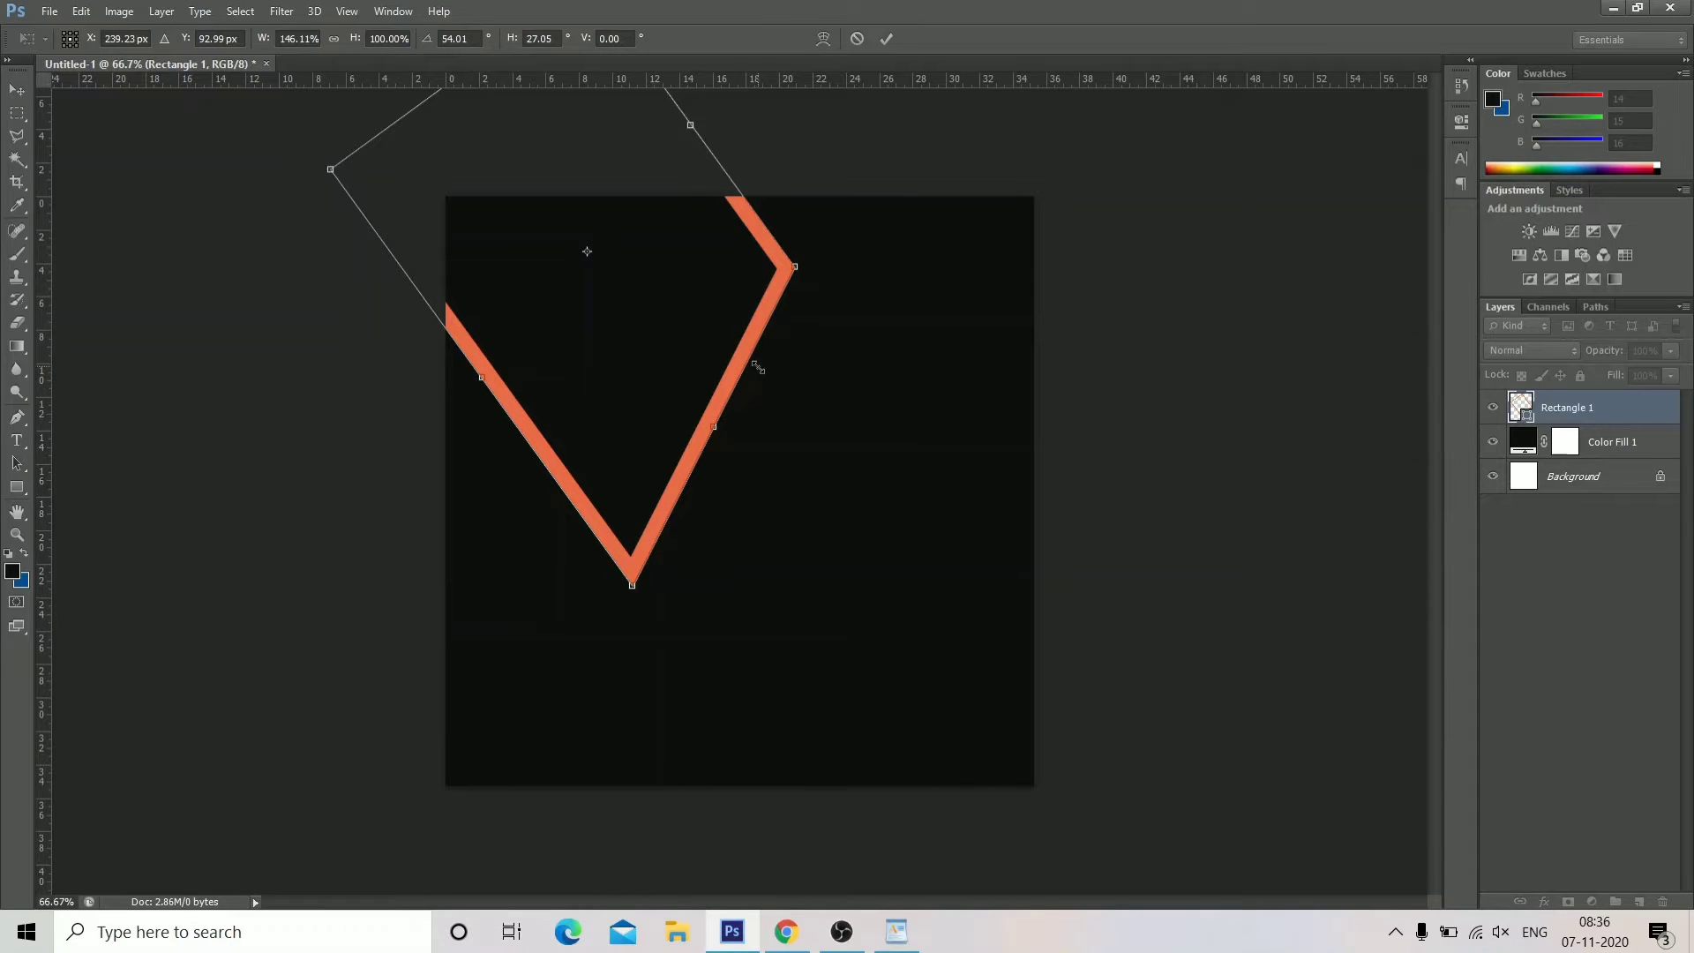
left_click_drag(693, 317, 693, 377)
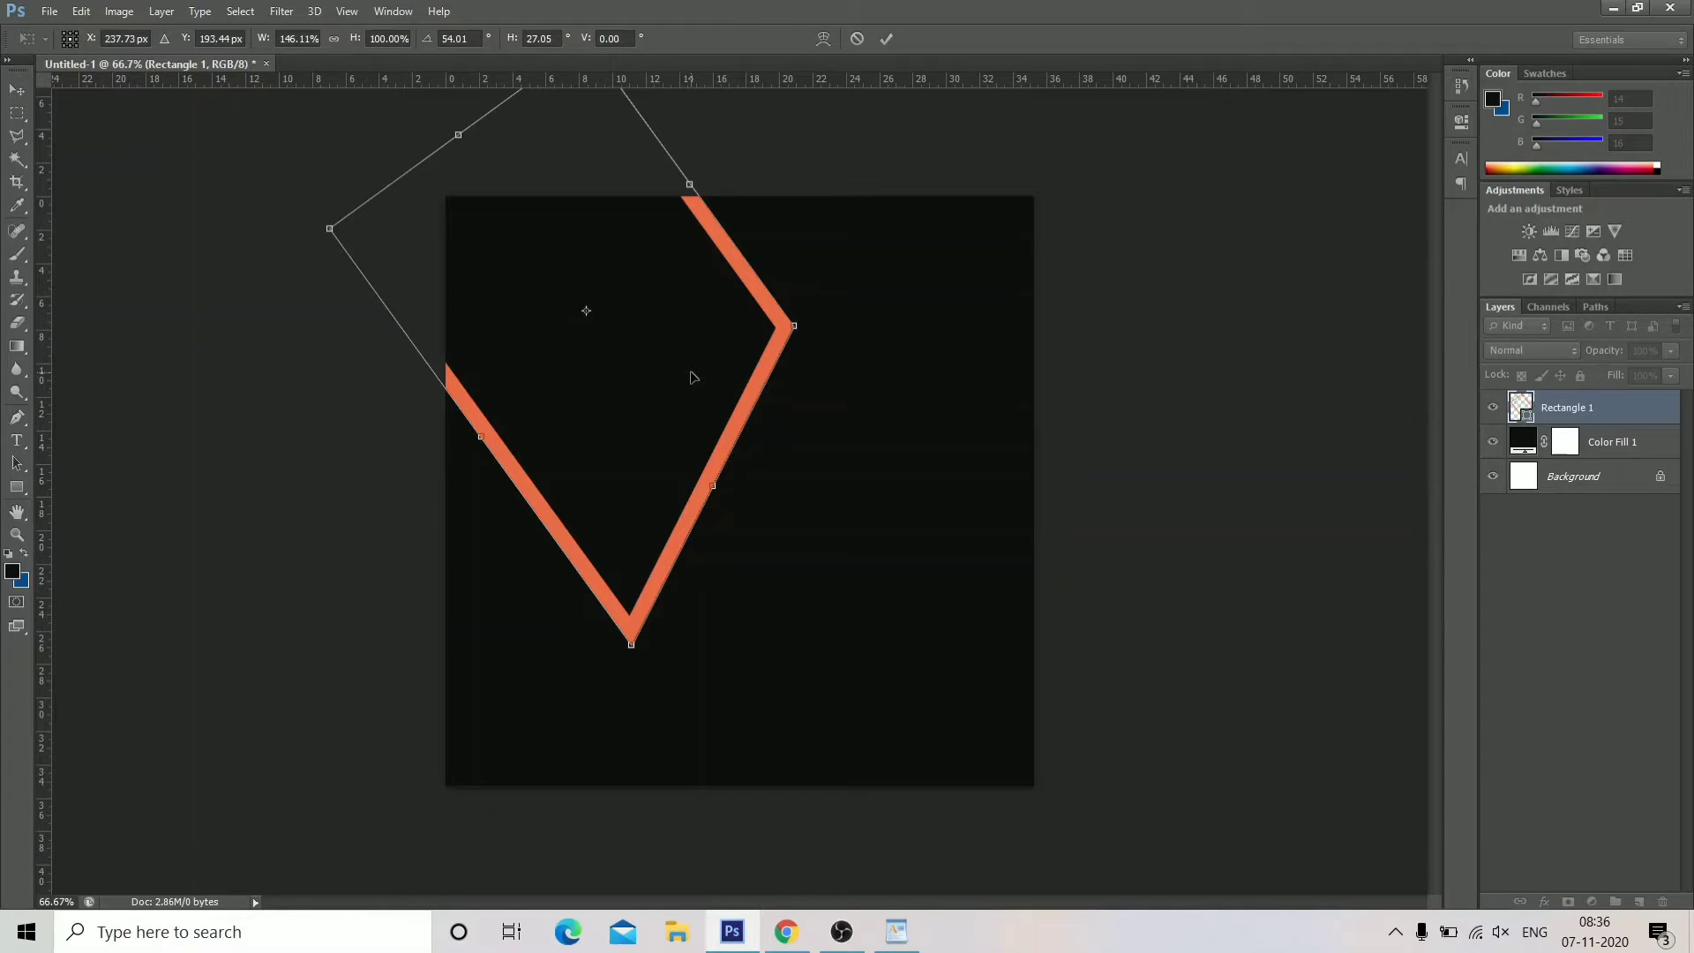
left_click_drag(692, 375, 678, 368)
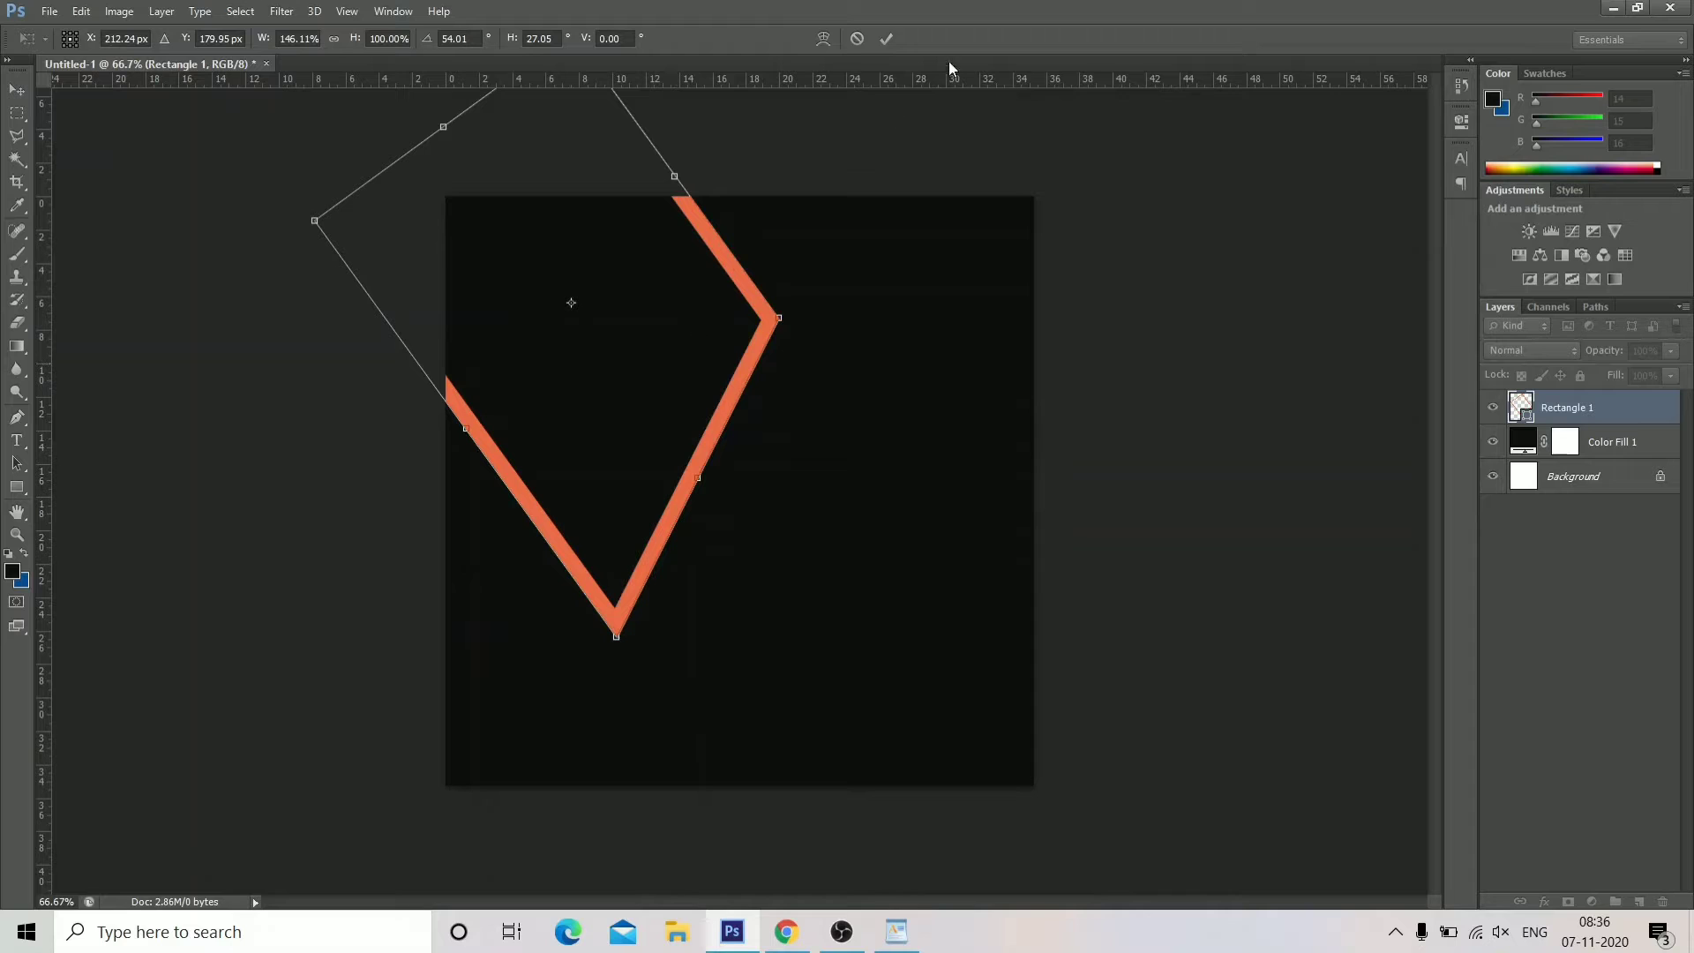
left_click(887, 38)
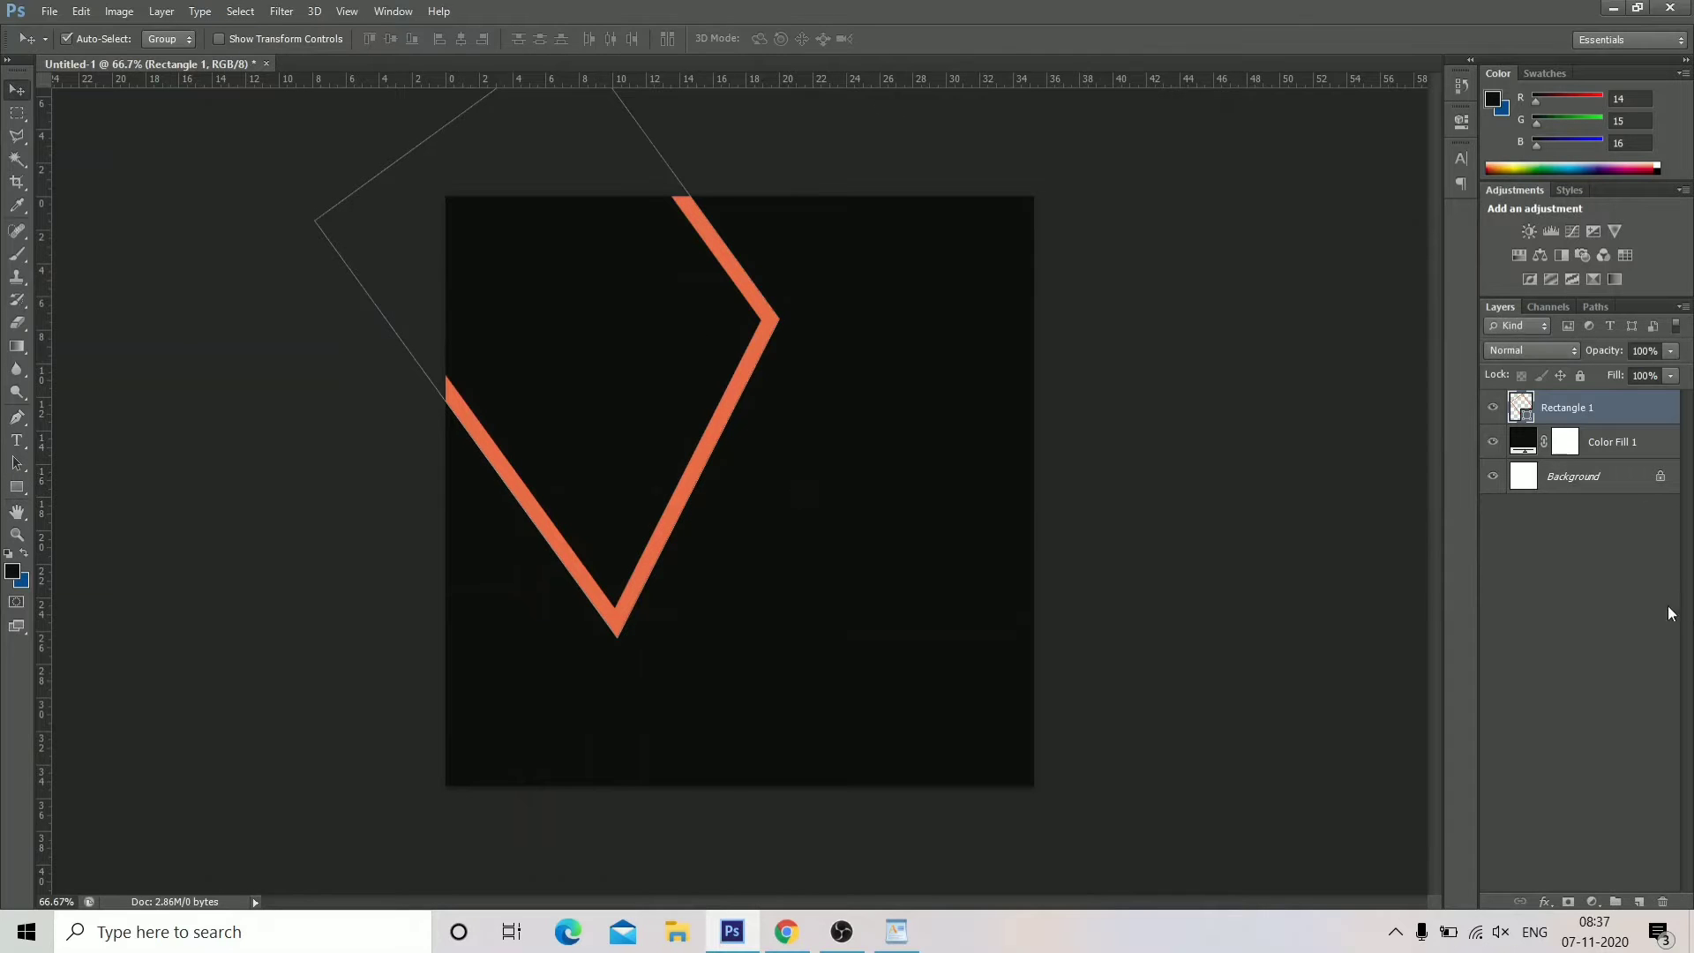
Add a layer mask to Rectangle 1 and paint it black to hide the left edge and fade the lower part of the right edge.
left_click(1568, 901)
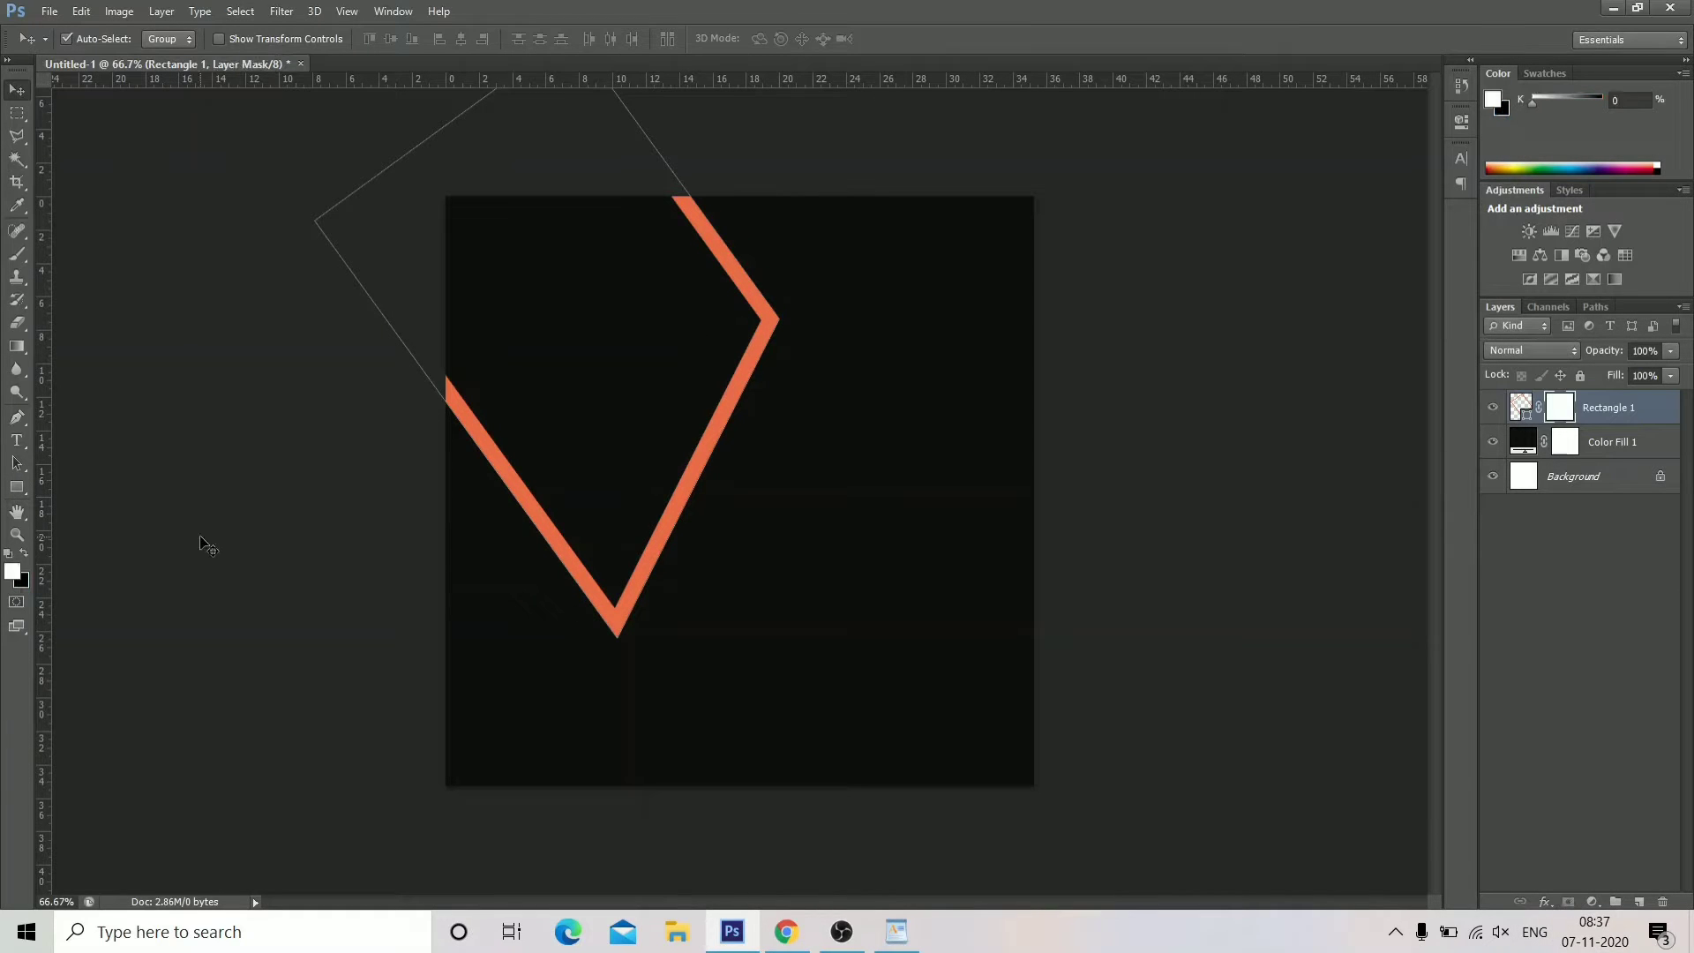
left_click(18, 255)
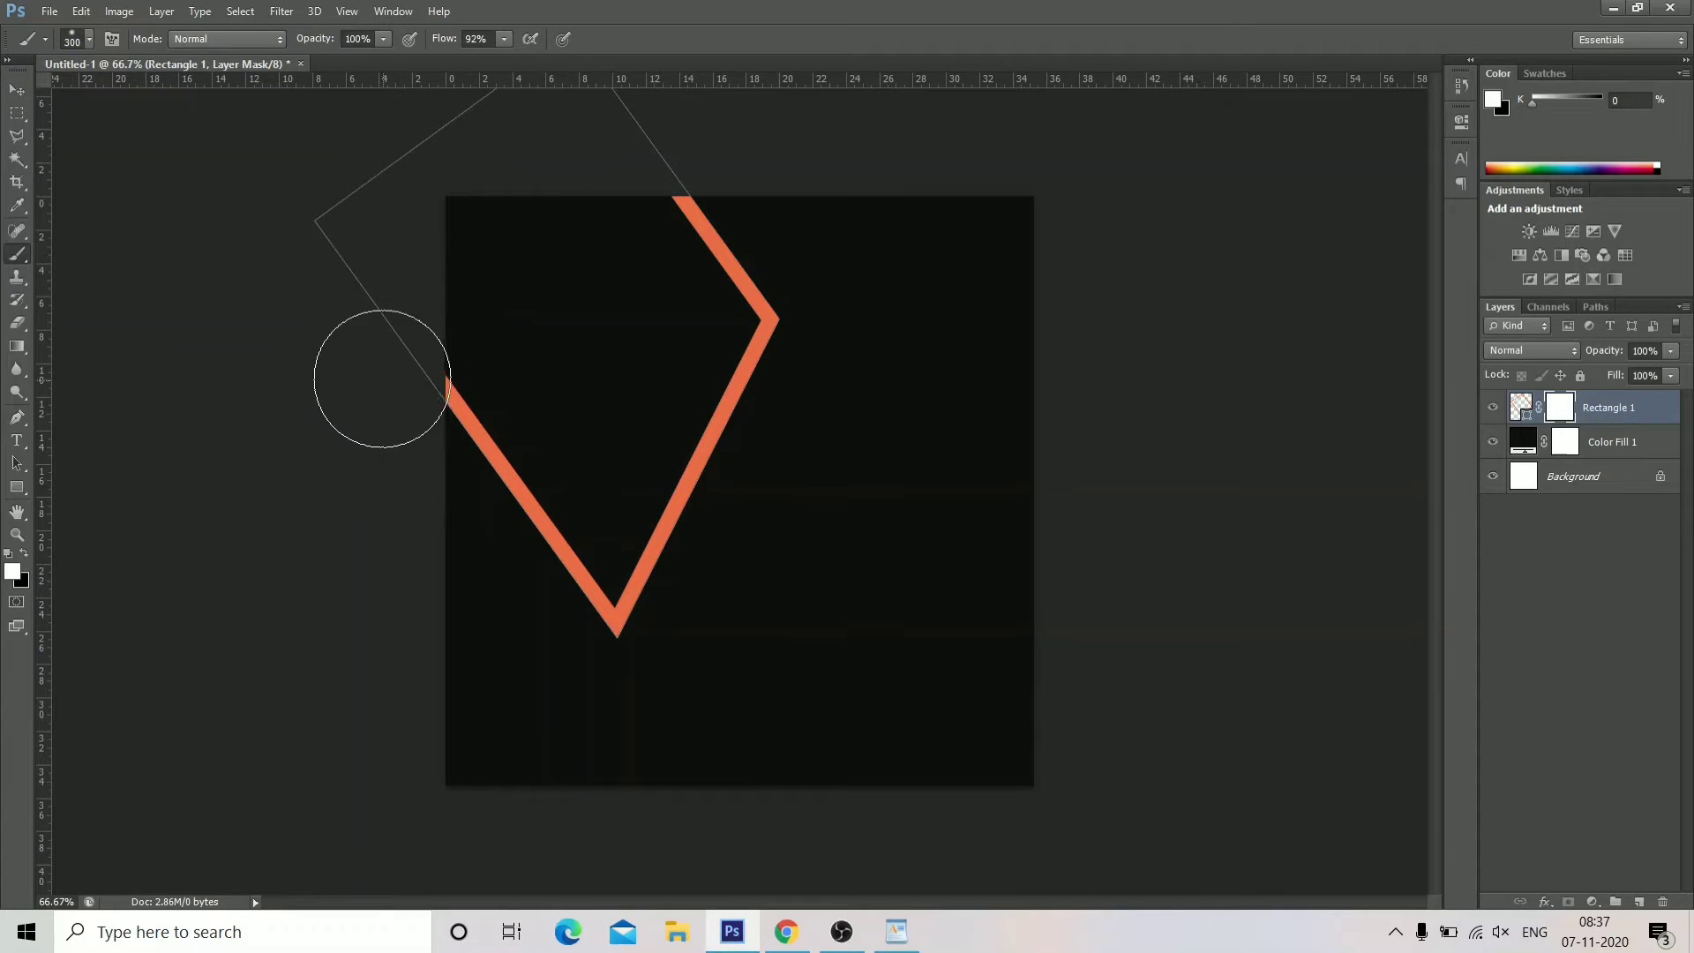
left_click(24, 556)
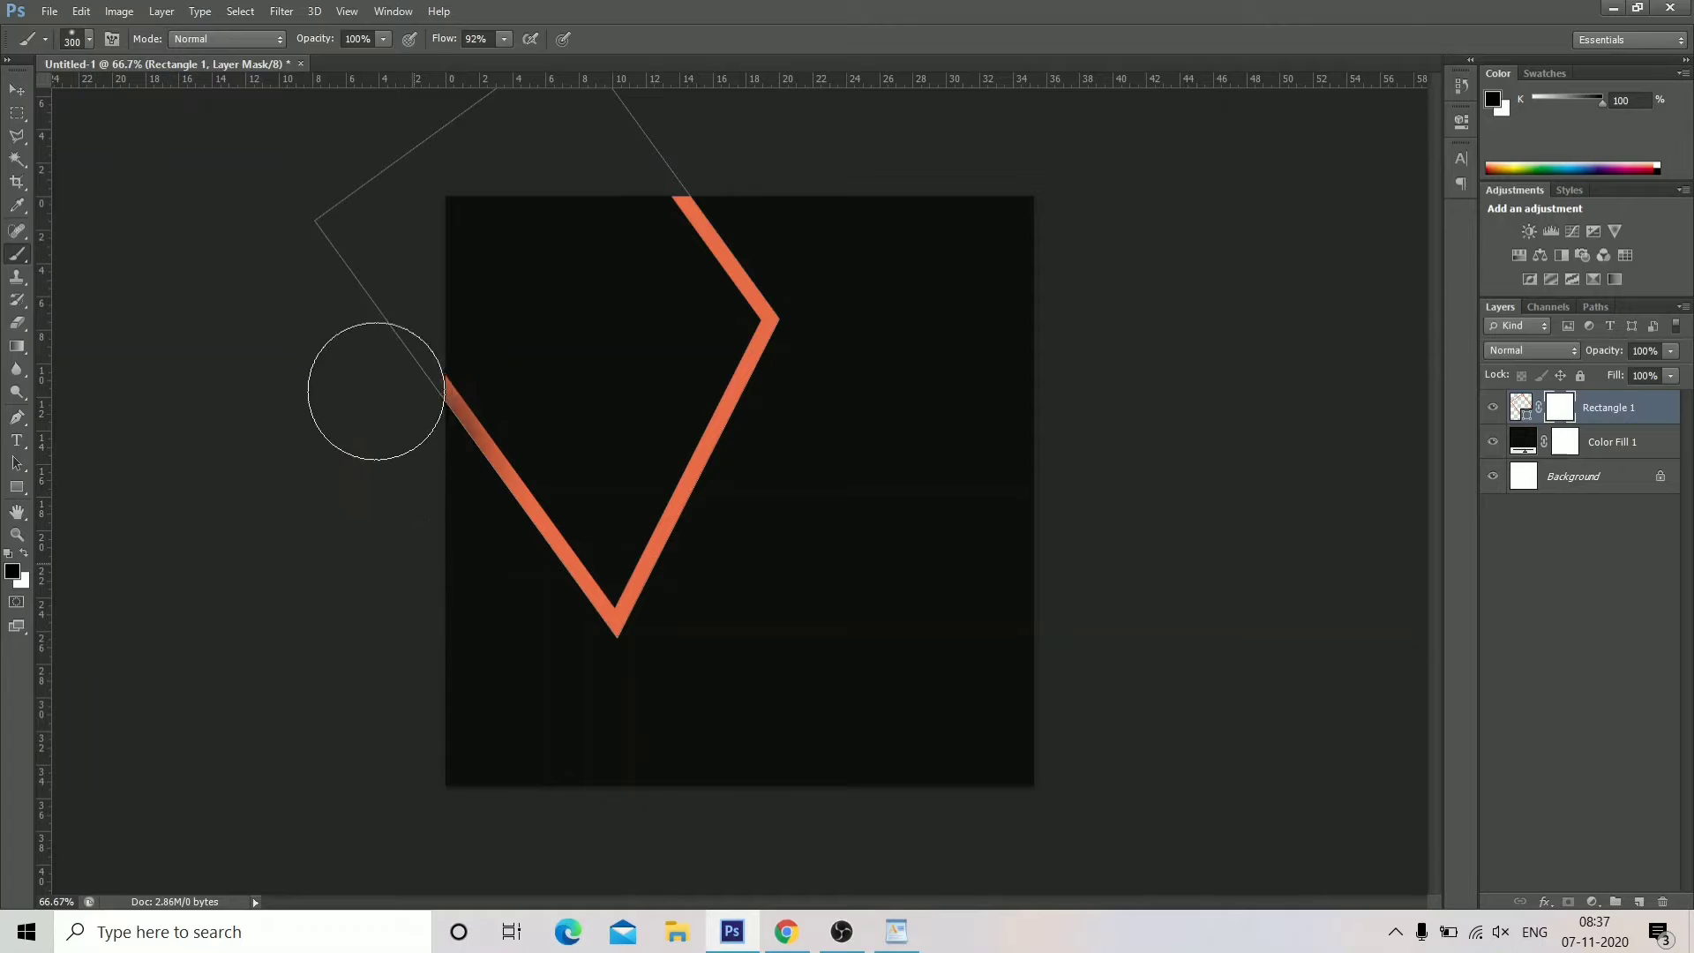
mouse_move(375, 390)
left_mouse_down()
mouse_move(393, 455)
mouse_move(404, 392)
mouse_move(389, 373)
mouse_move(436, 560)
mouse_move(401, 418)
mouse_move(553, 503)
mouse_move(534, 441)
mouse_move(563, 766)
mouse_move(533, 467)
mouse_move(514, 484)
mouse_move(418, 374)
mouse_move(407, 396)
mouse_move(546, 751)
mouse_move(589, 618)
mouse_move(616, 606)
mouse_move(623, 648)
left_mouse_up()
mouse_move(453, 423)
left_mouse_down()
mouse_move(611, 601)
mouse_move(604, 457)
mouse_move(634, 568)
mouse_move(654, 426)
mouse_move(689, 568)
mouse_move(651, 451)
mouse_move(726, 598)
mouse_move(852, 431)
mouse_move(599, 655)
mouse_move(786, 457)
mouse_move(658, 626)
mouse_move(615, 356)
mouse_move(563, 665)
left_mouse_up()
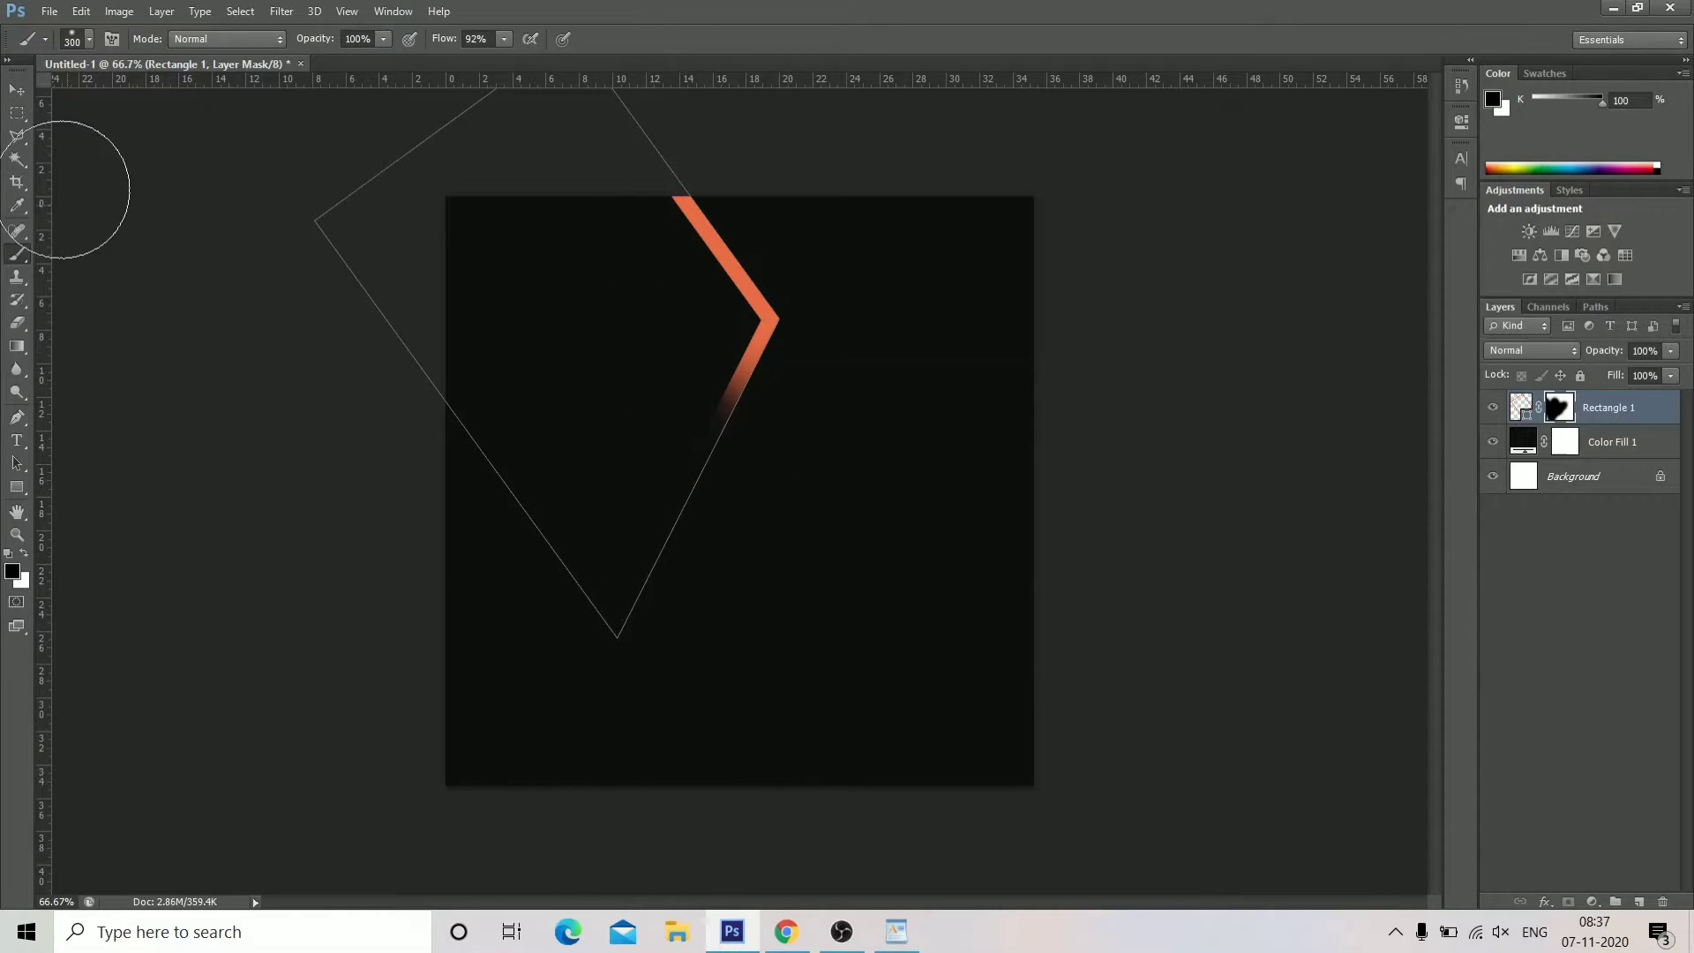
Draw a narrow vertical bar about 30 × 634 px directly above the Color Fill 1 layer and fill it with the same orange.
left_click(15, 92)
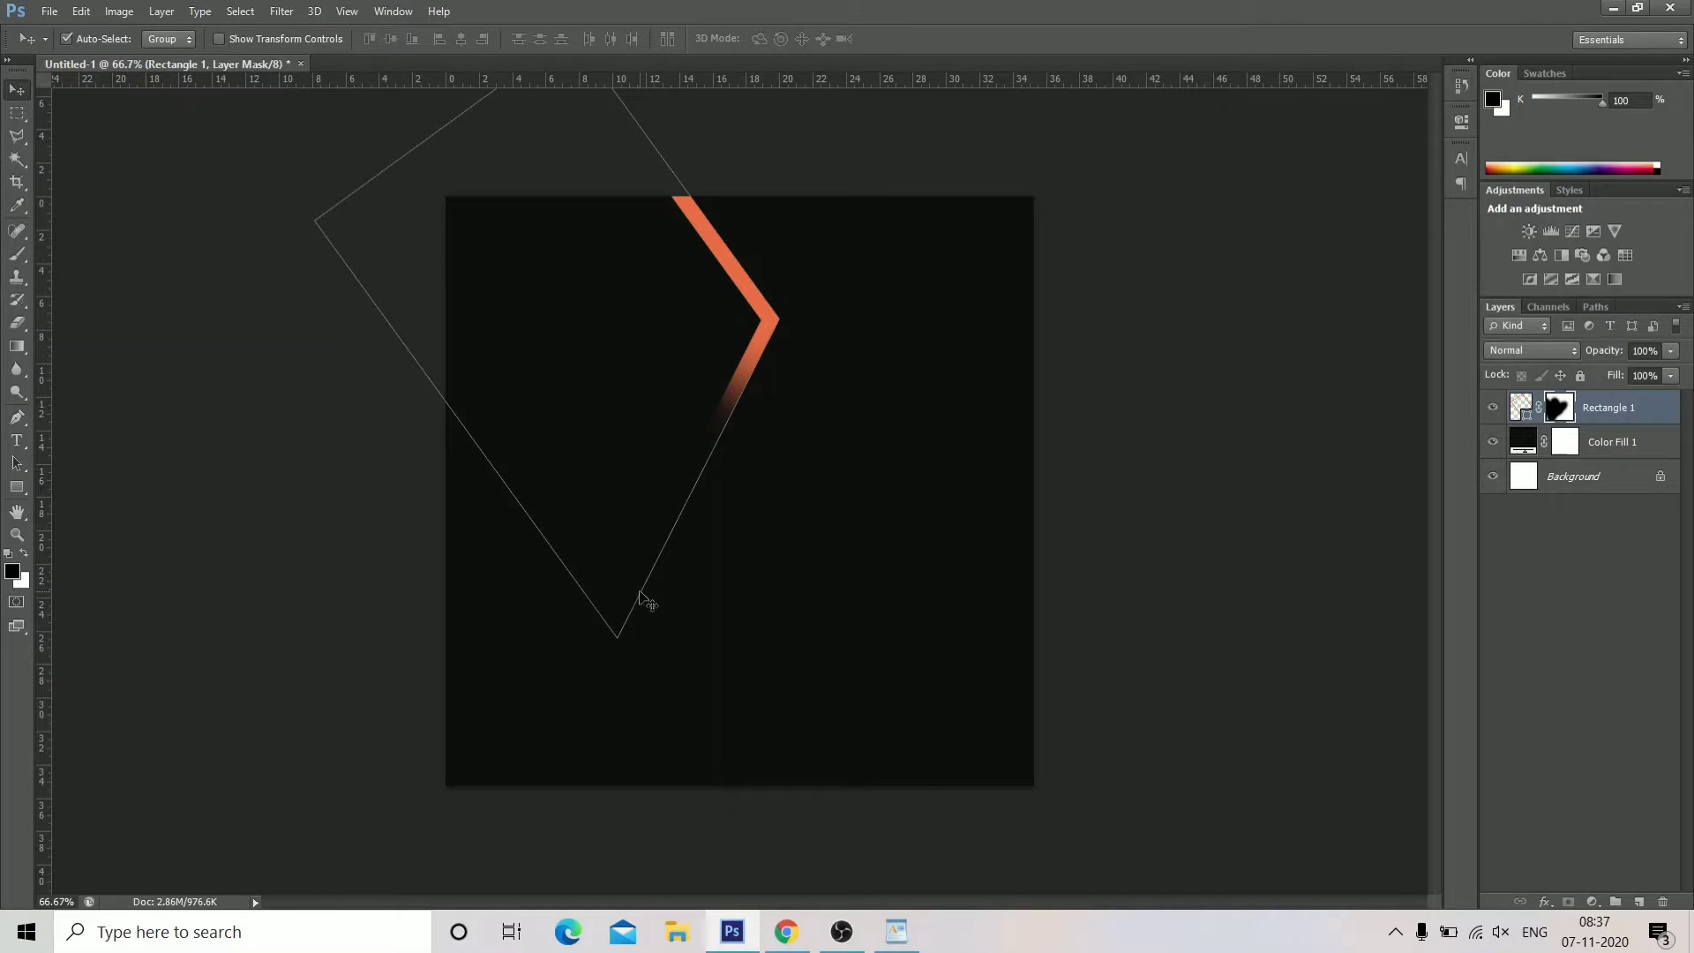
left_click(532, 674)
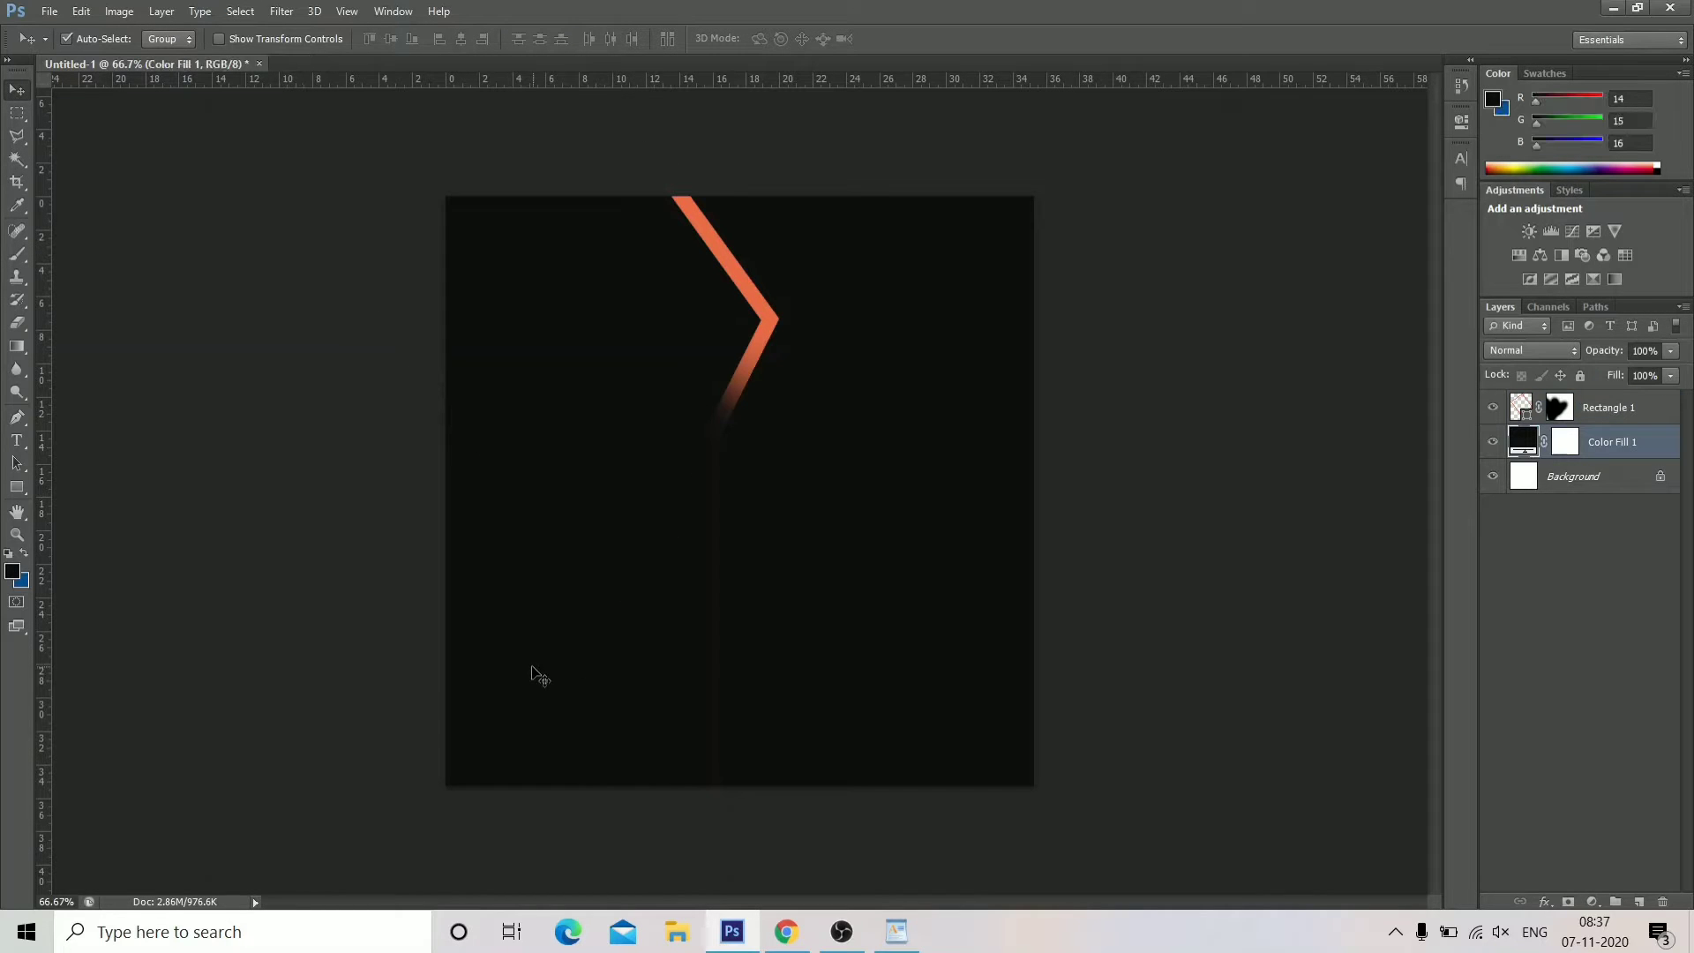
left_click(18, 488)
left_click_drag(843, 260, 857, 632)
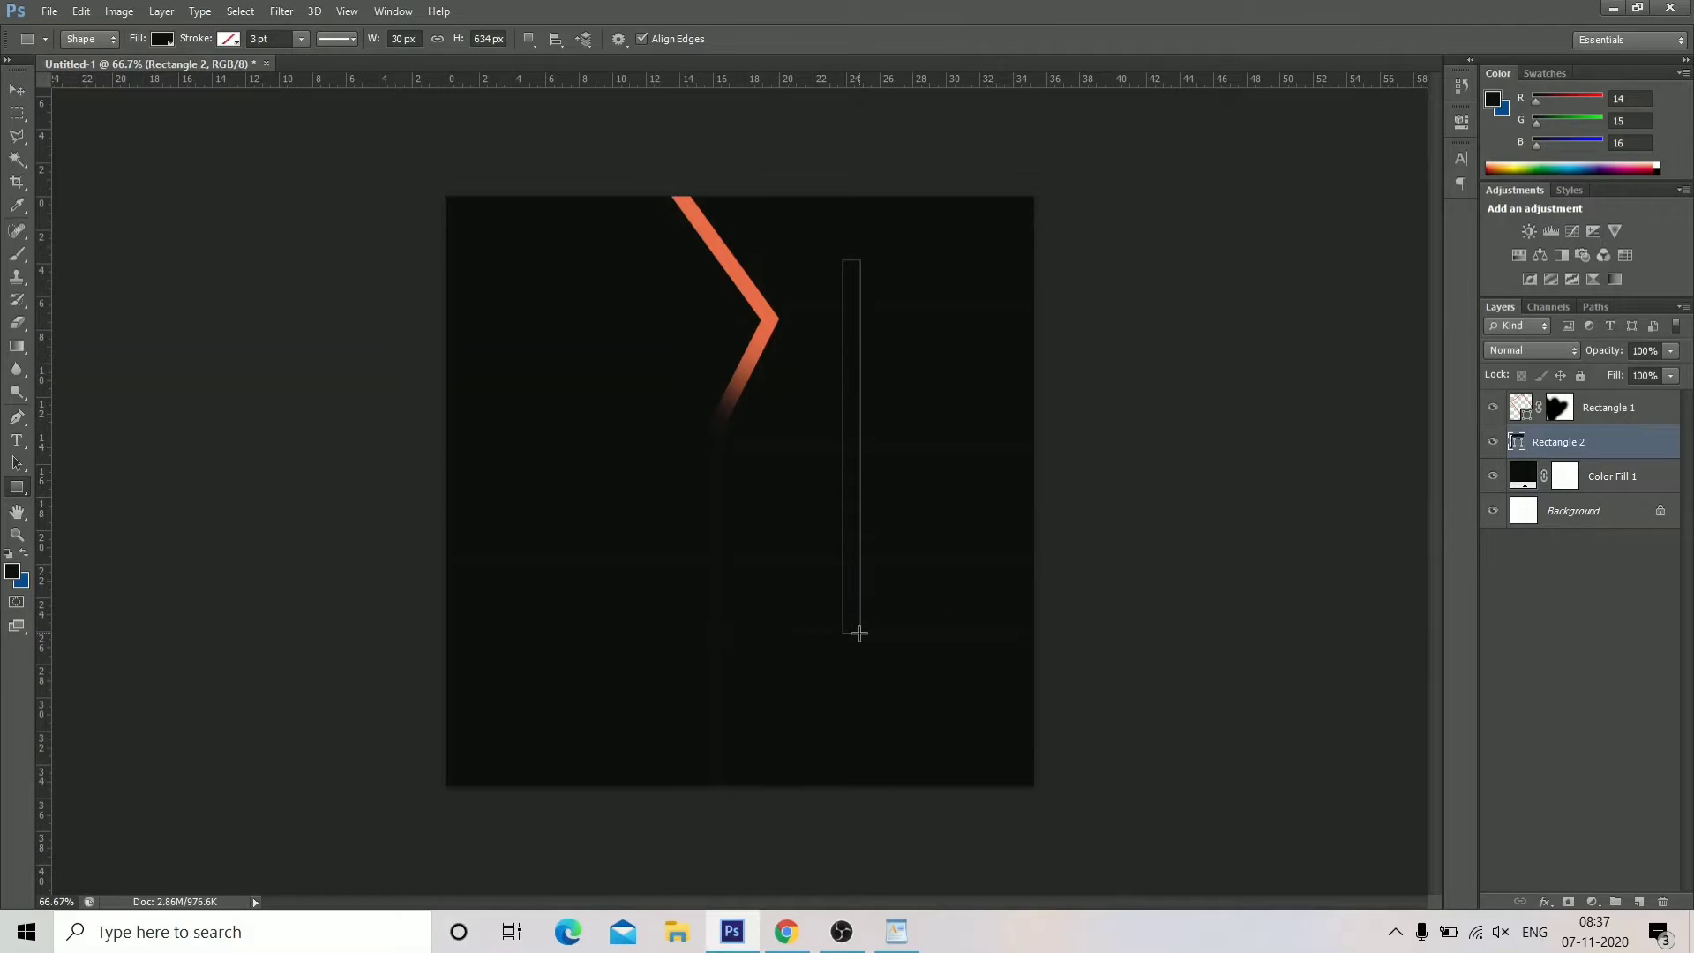
left_click(156, 39)
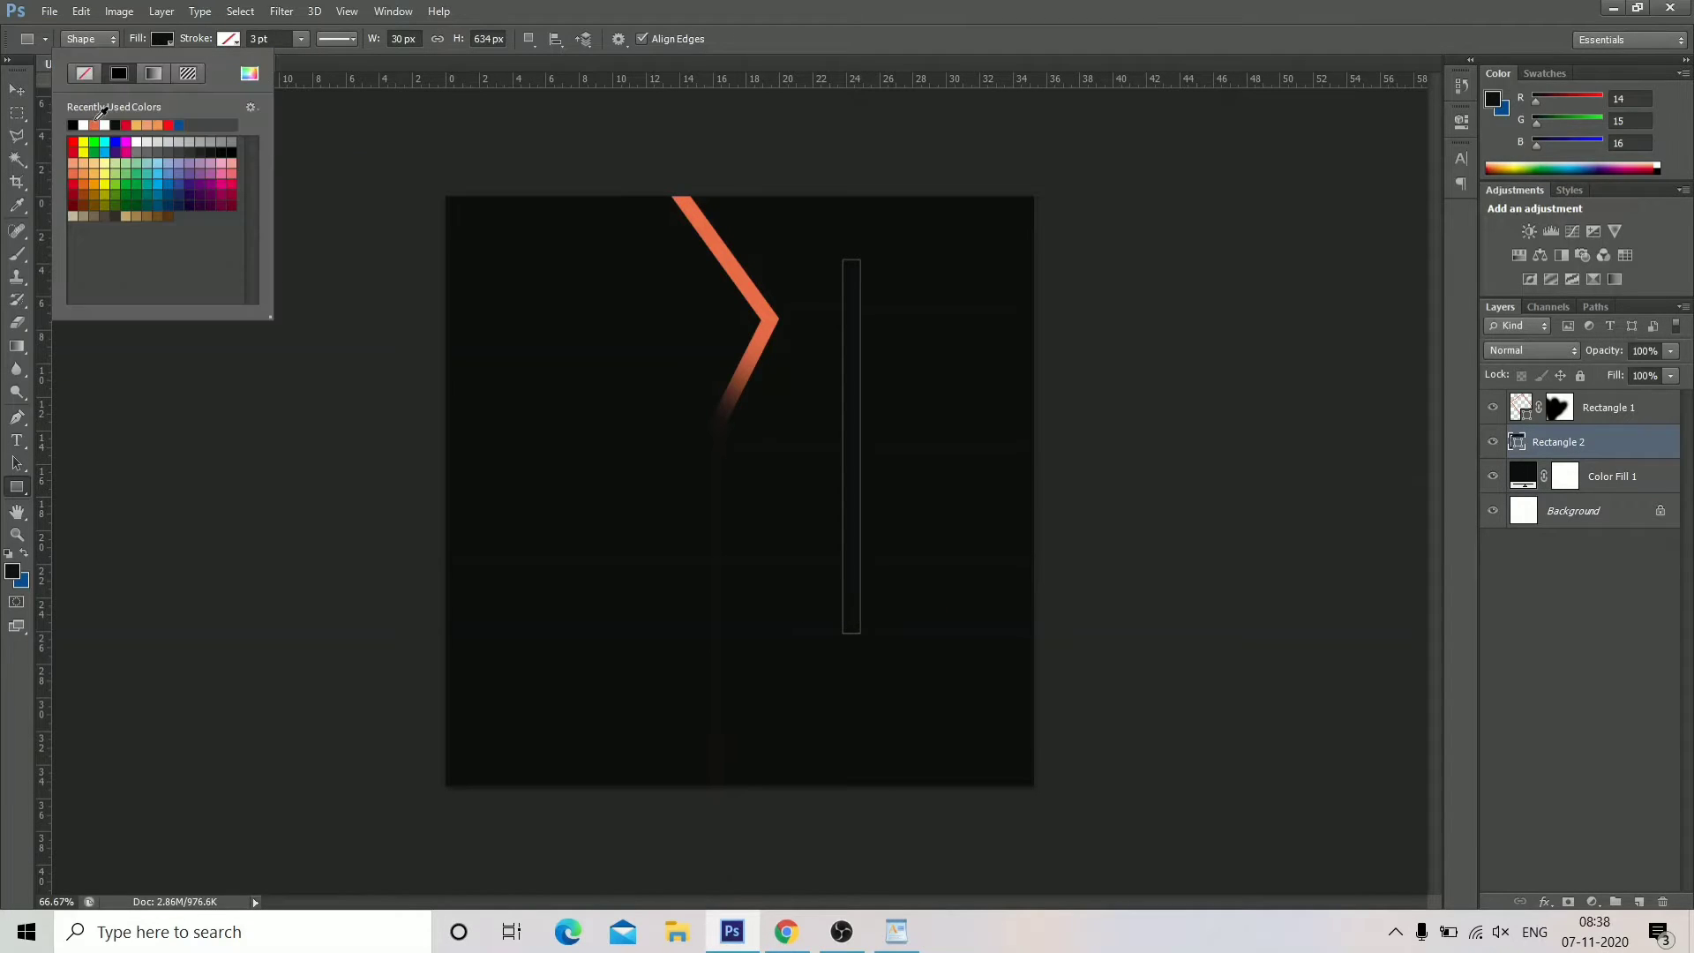
left_click(99, 123)
left_click(620, 7)
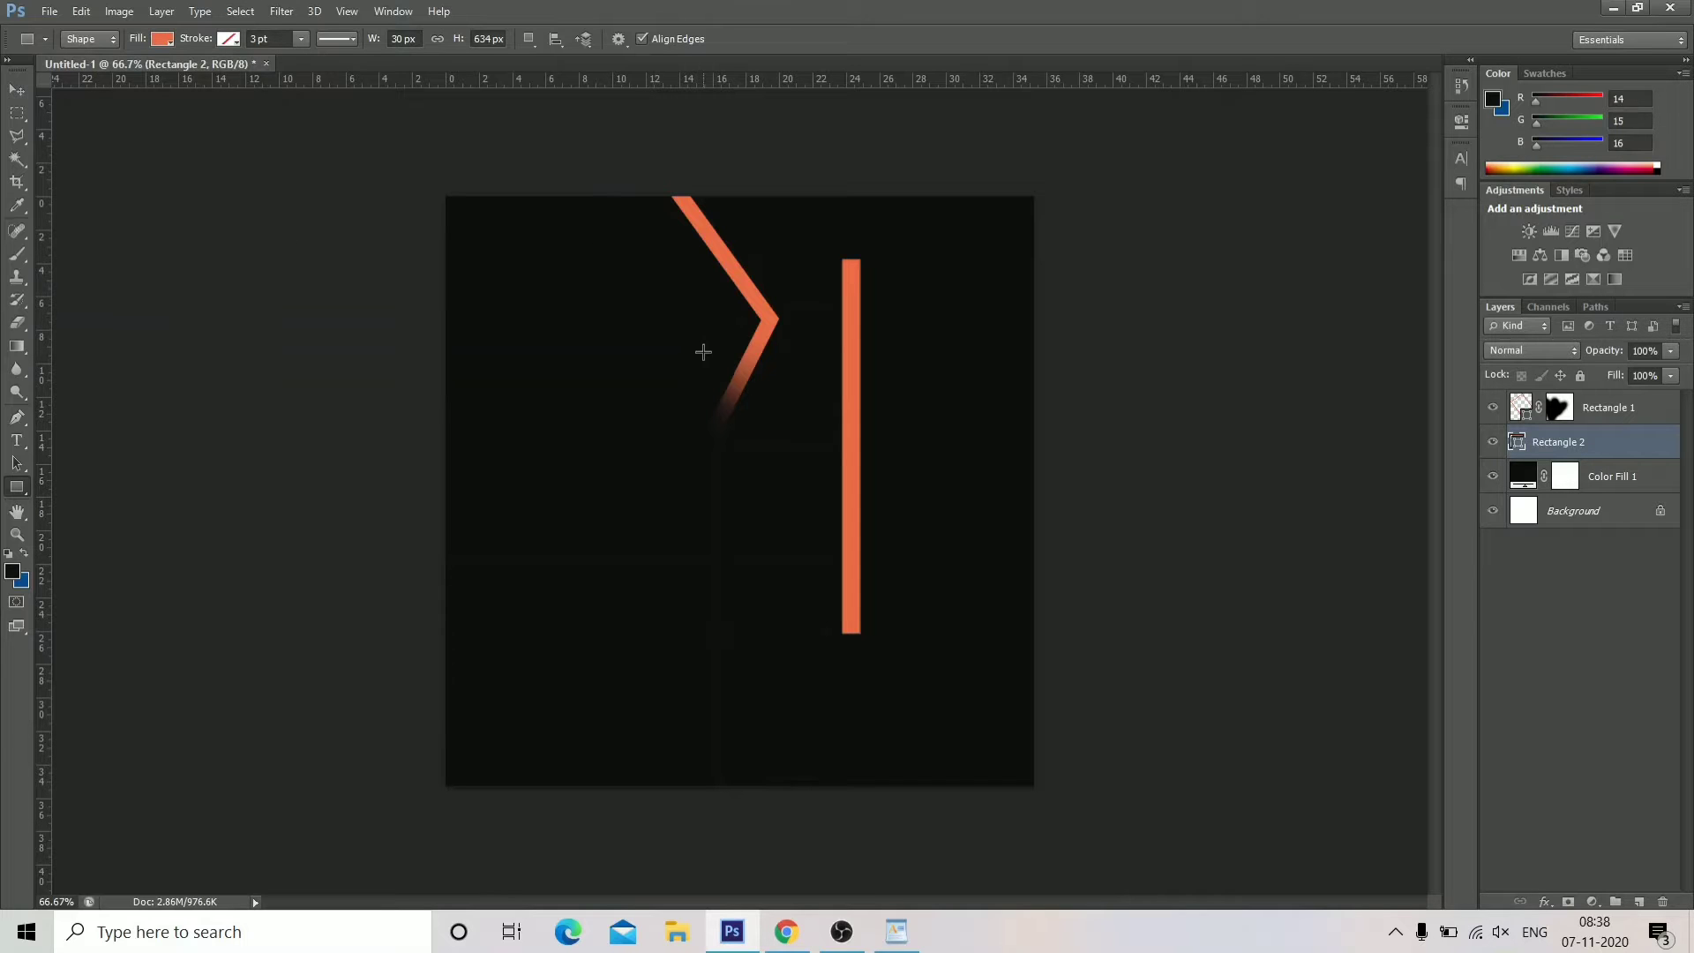
Rotate the orange bar about 27° and place it parallel to the chevron's fading lower arm, extending past the canvas's top edge.
left_click(83, 10)
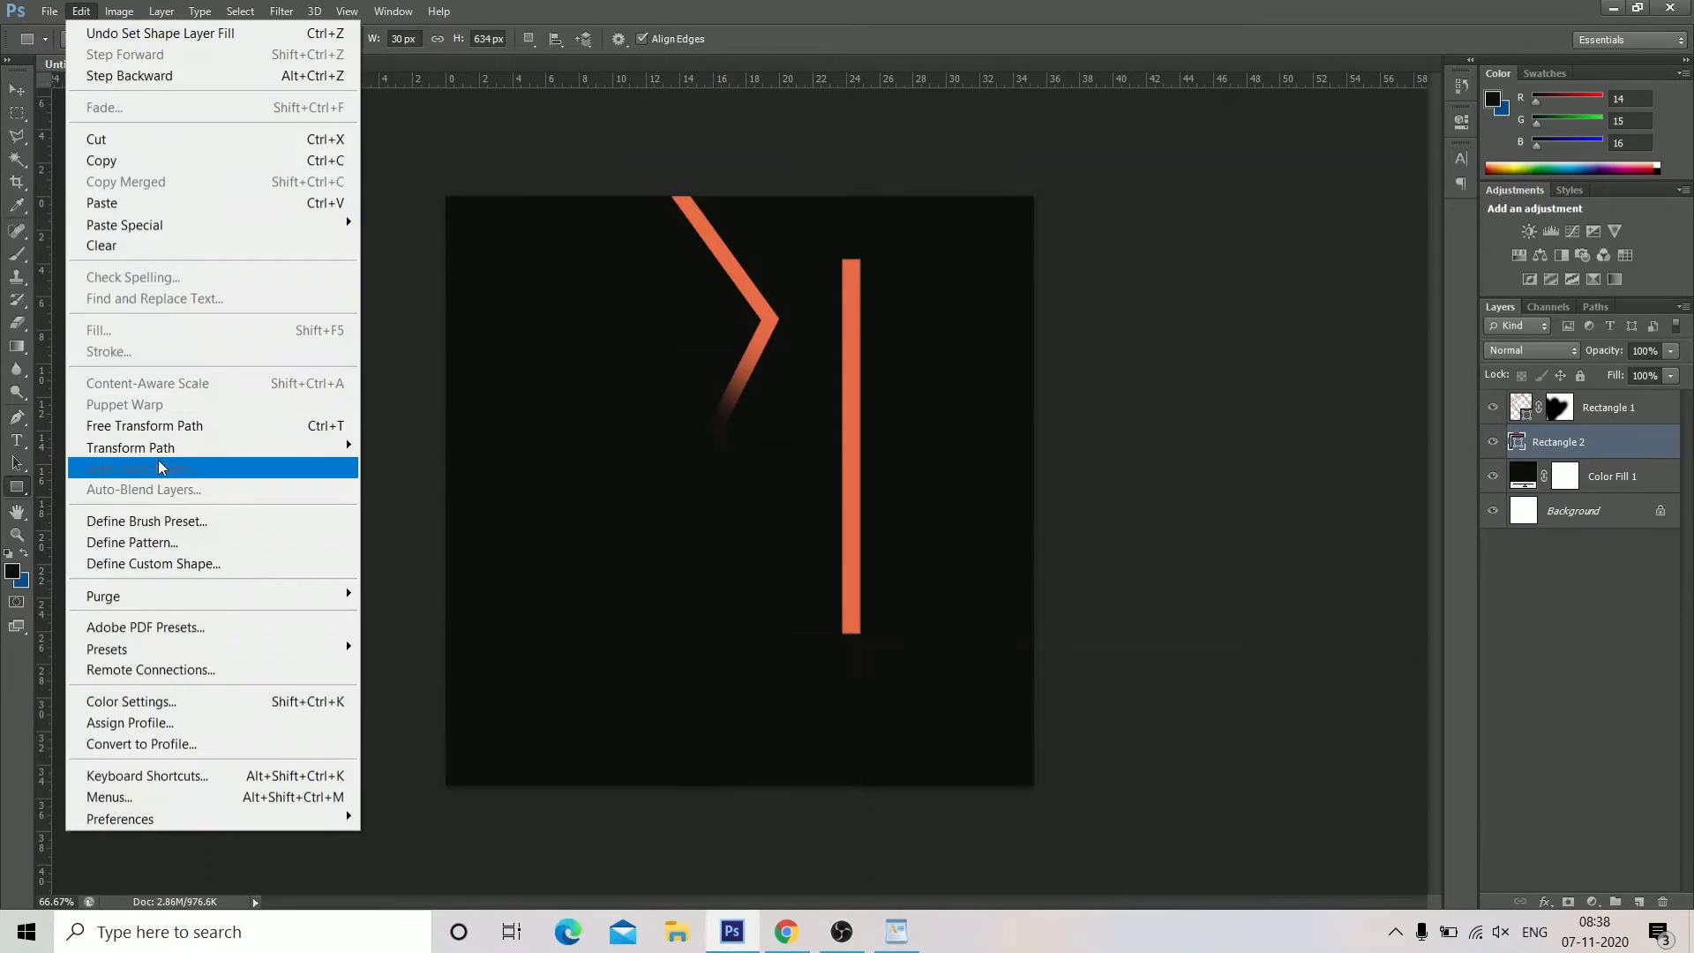
left_click(195, 427)
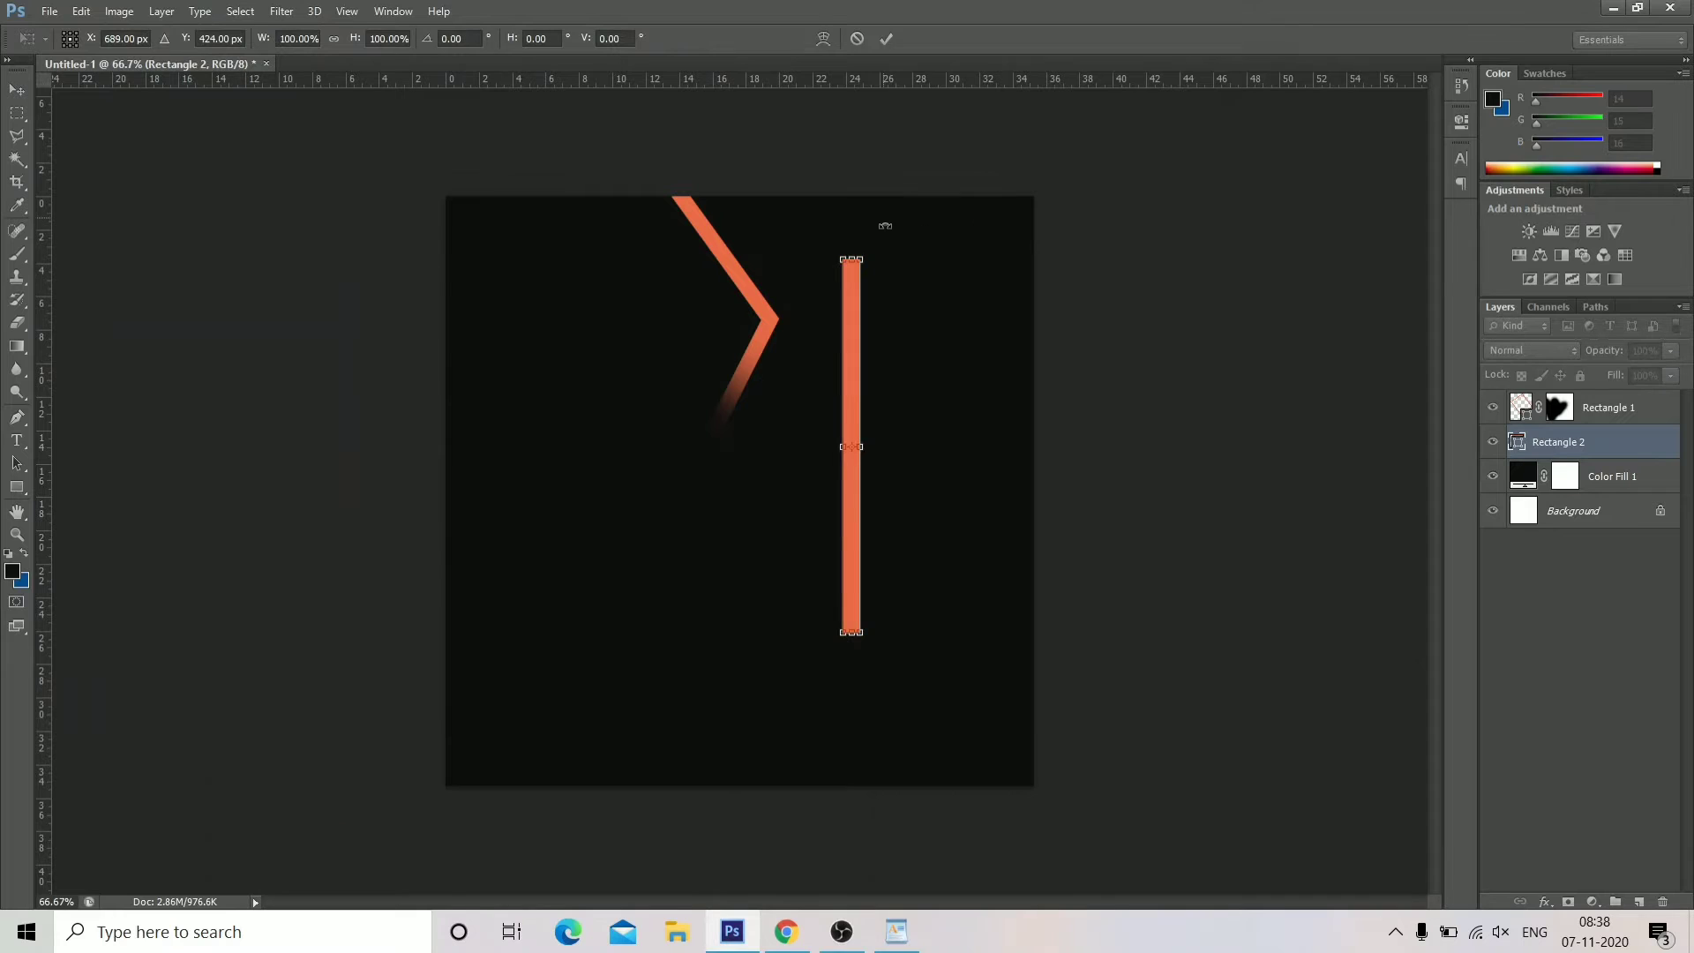
left_click_drag(884, 225, 1004, 254)
left_click_drag(909, 342, 836, 259)
left_click_drag(897, 171, 894, 168)
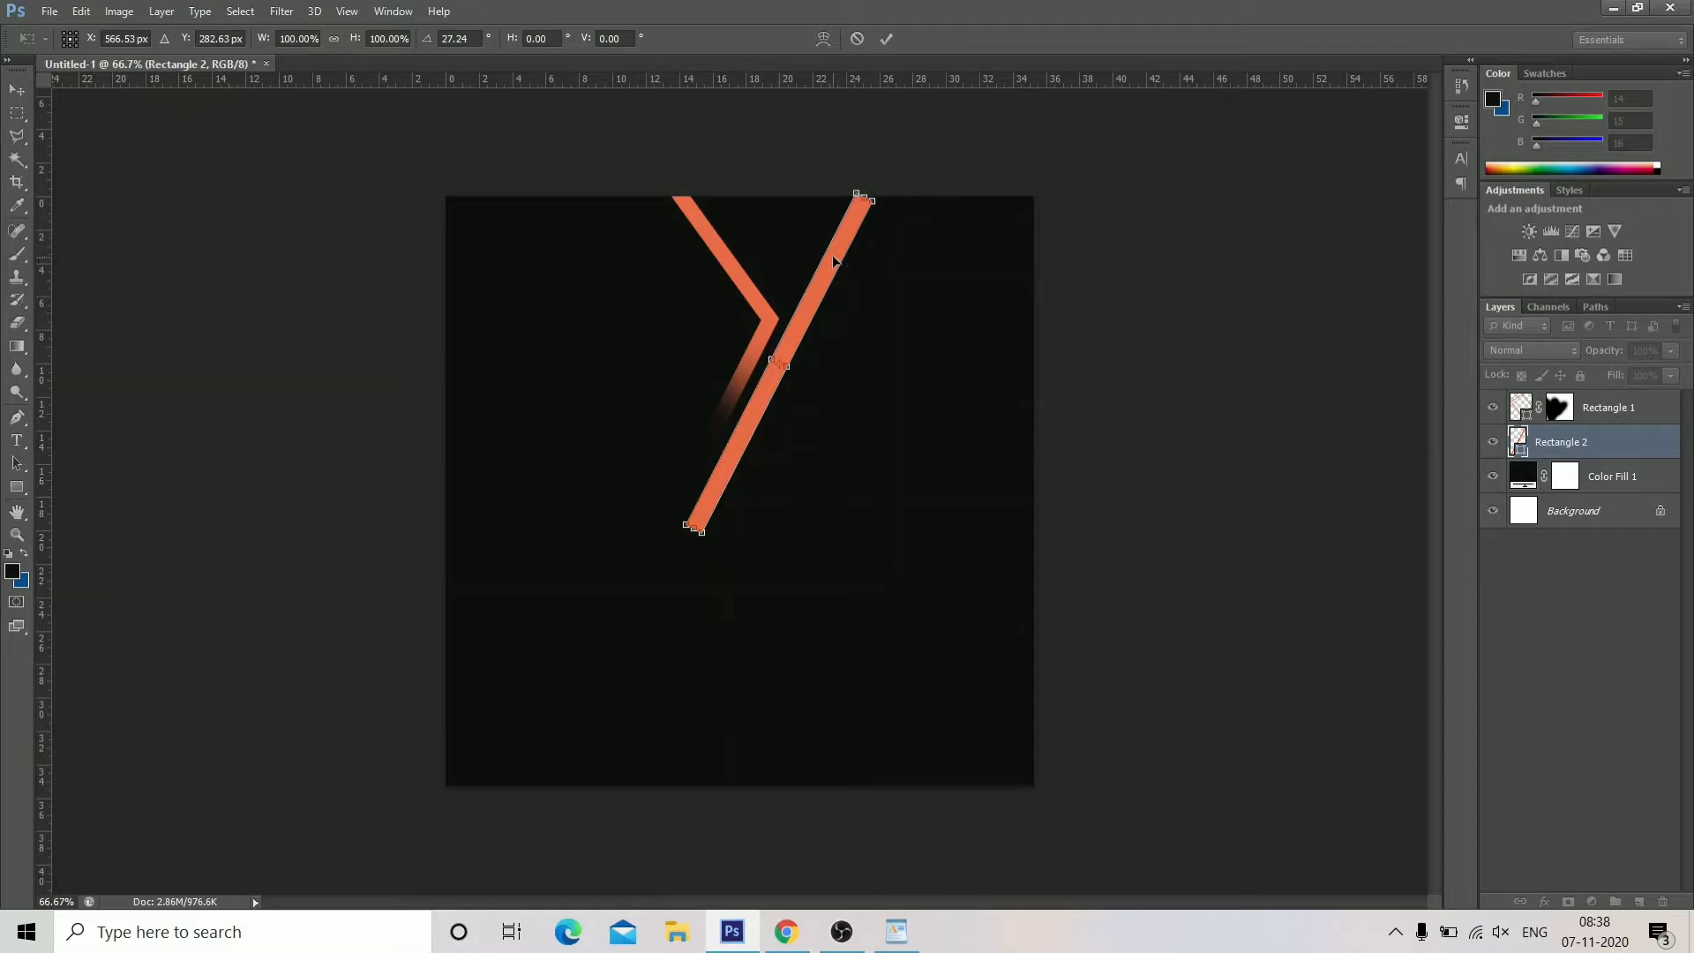
left_click_drag(835, 260, 849, 234)
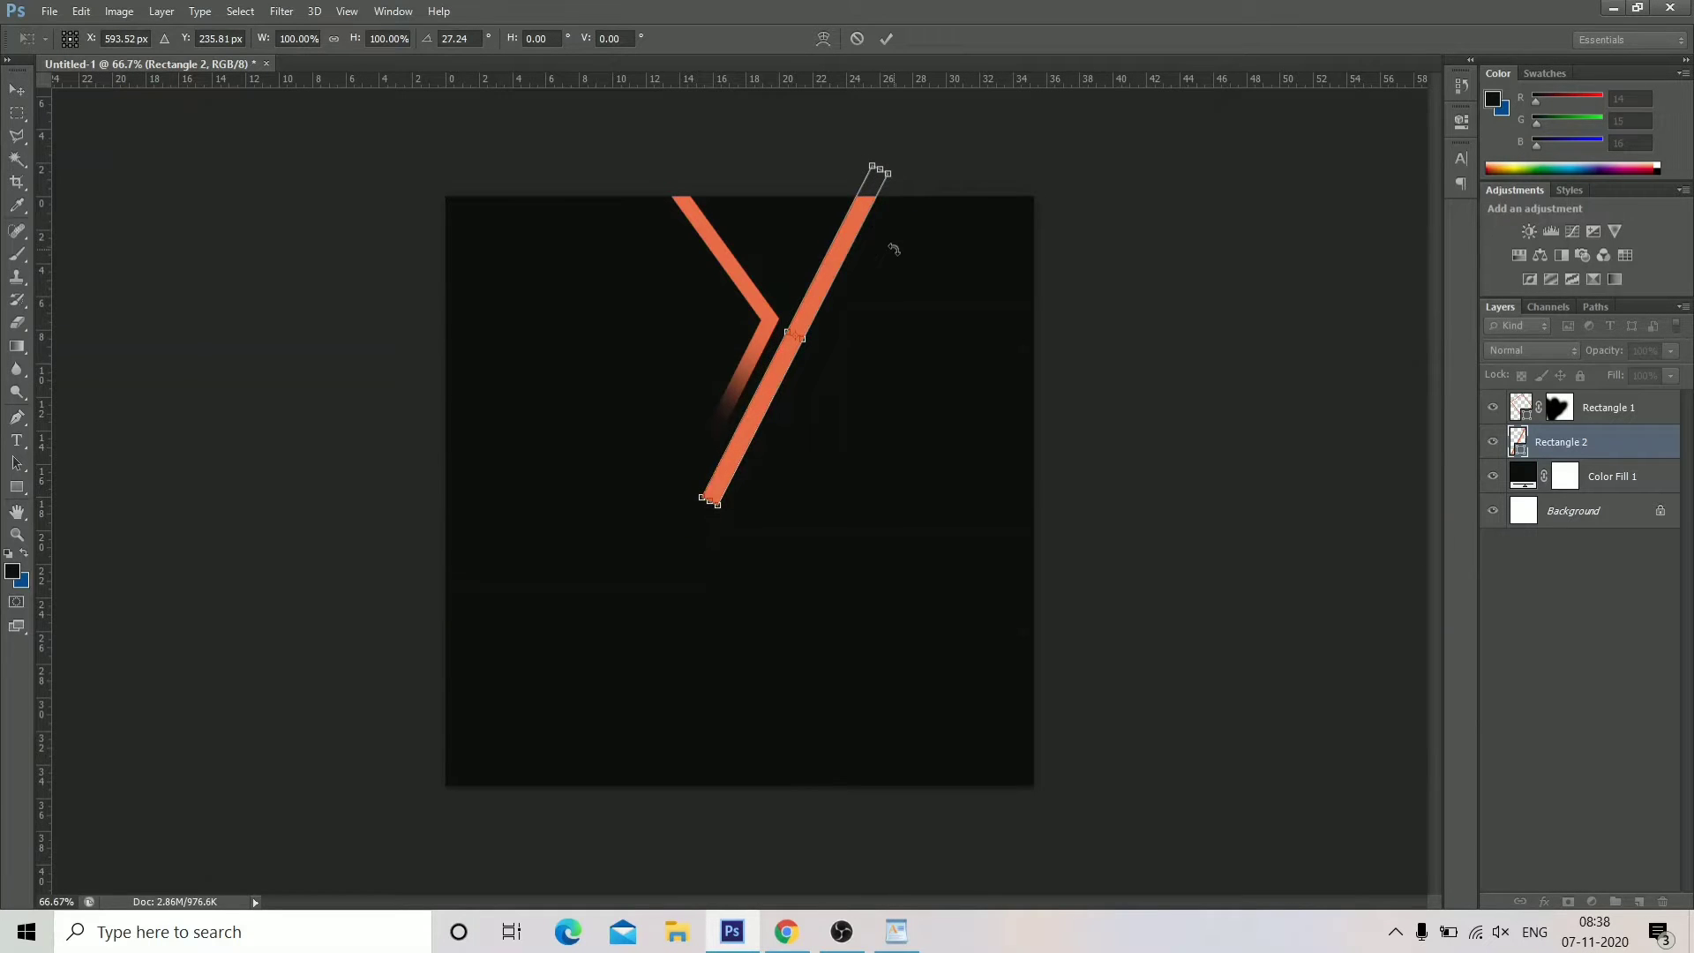
left_click(887, 39)
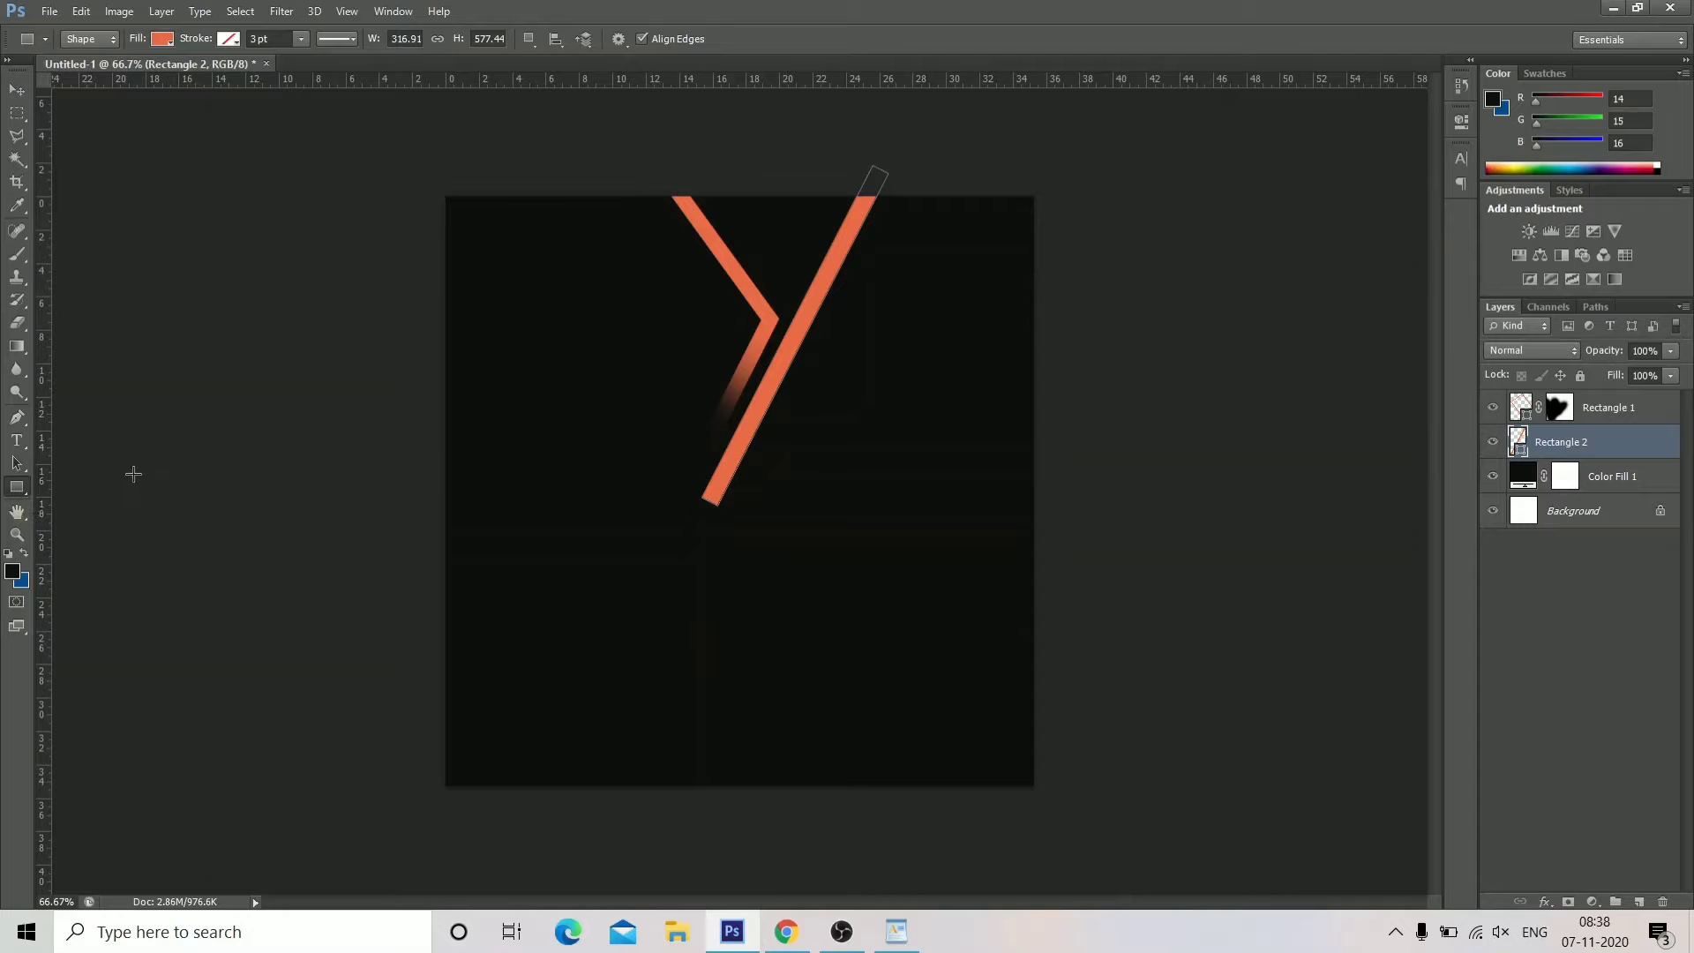
Draw an orange rectangle about 307 × 321 px, rotate it about -59° and place it over the canvas's top edge between the chevron and bar.
left_click_drag(502, 430, 682, 618)
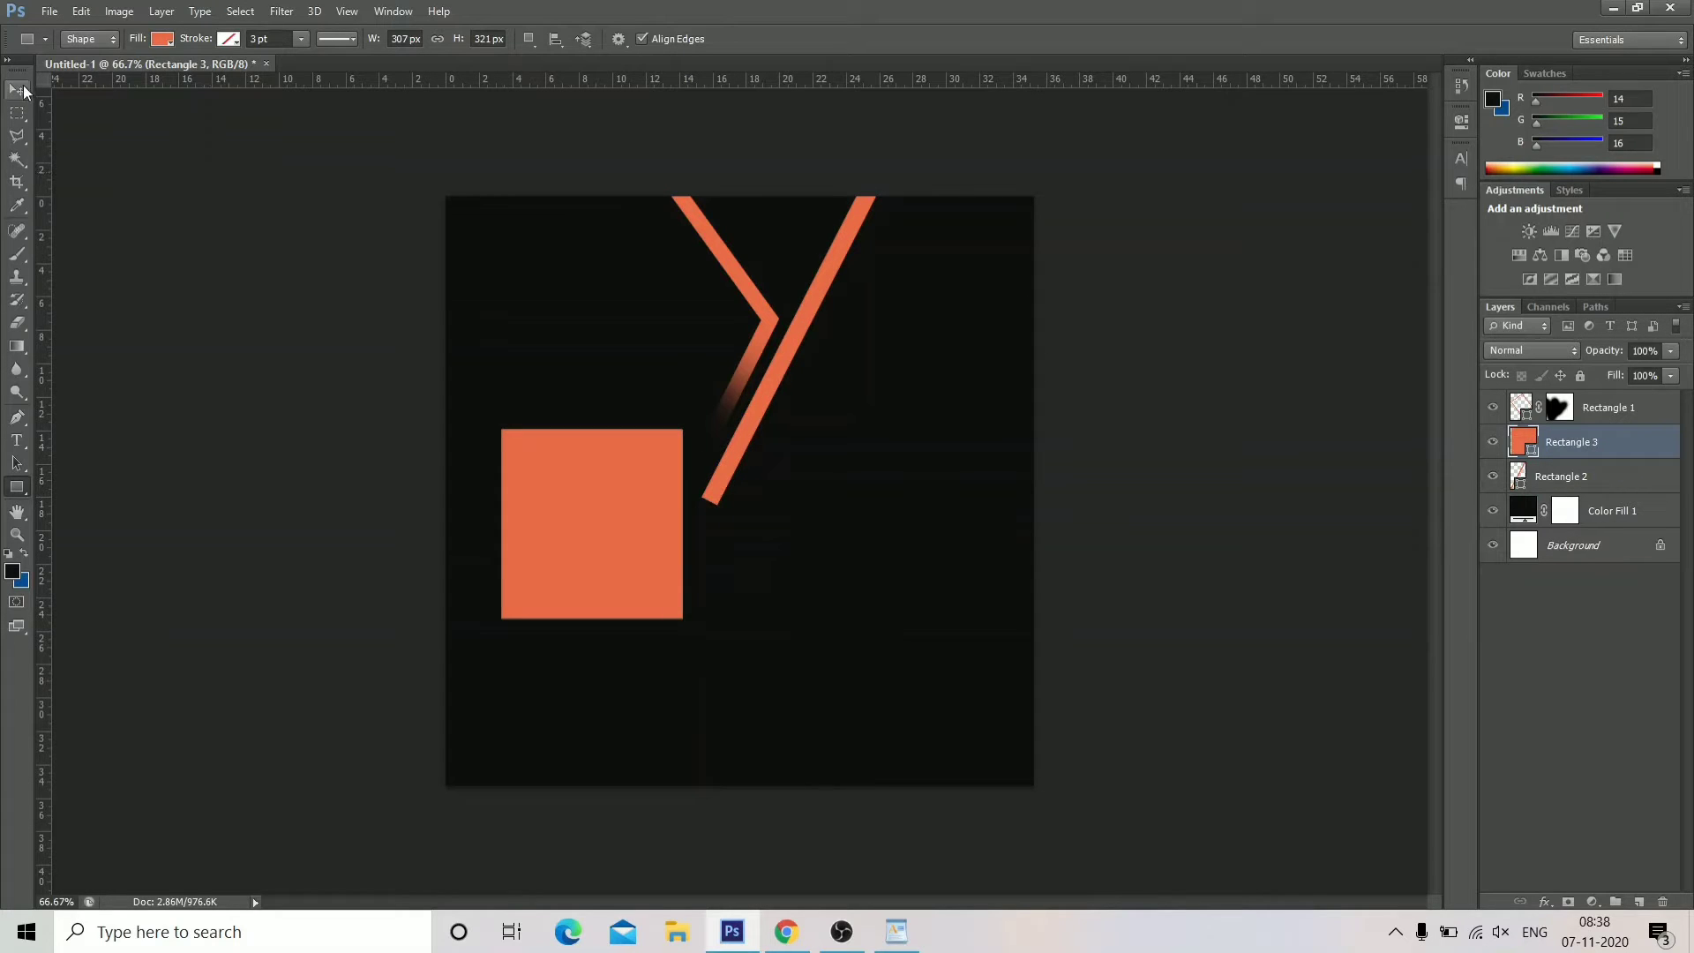
left_click(81, 11)
left_click(187, 427)
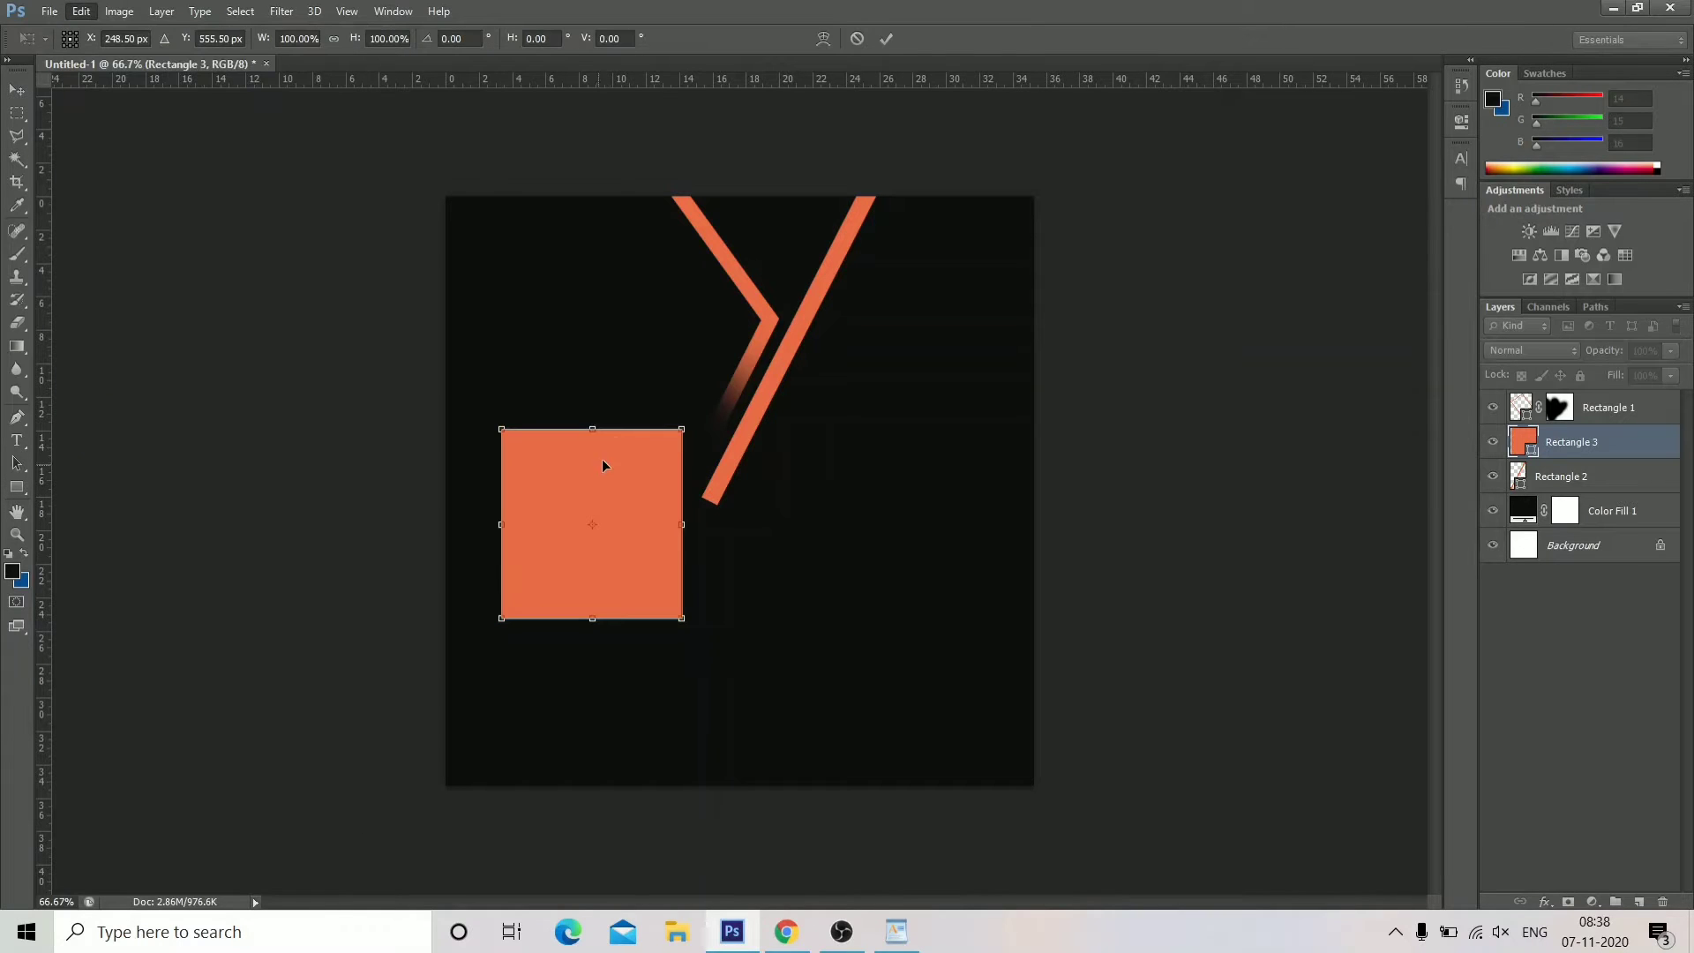
left_click_drag(624, 453, 778, 97)
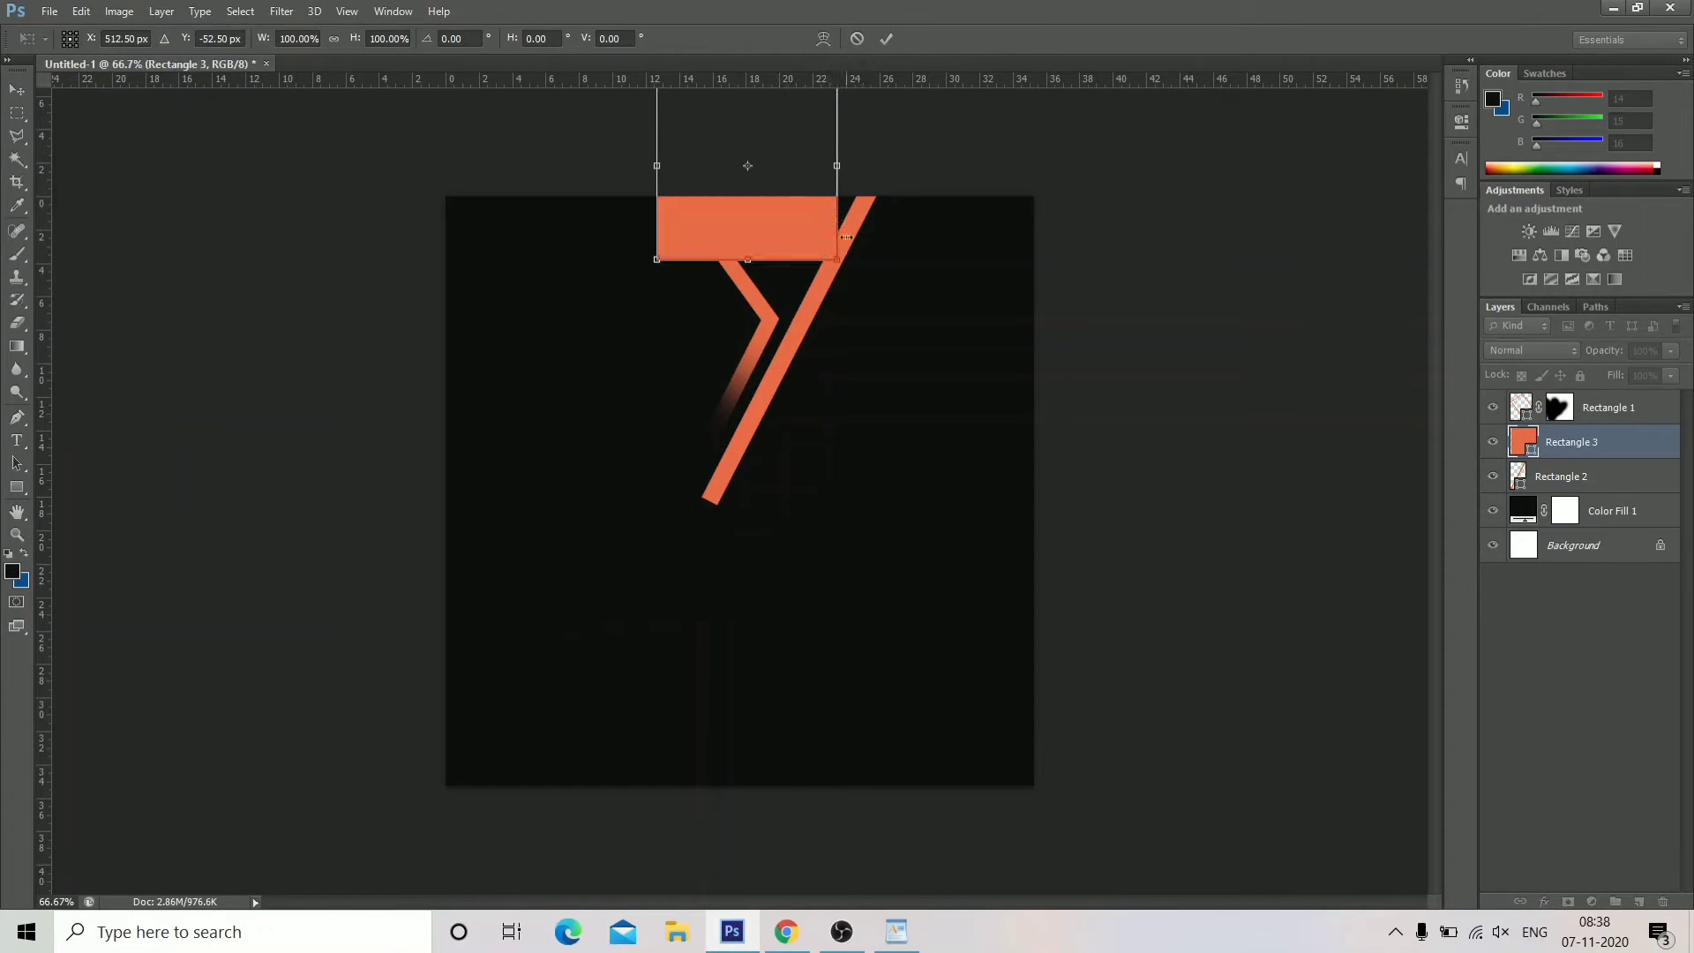
left_click_drag(847, 271, 906, 176)
left_click_drag(753, 173, 780, 165)
left_click_drag(924, 176, 934, 137)
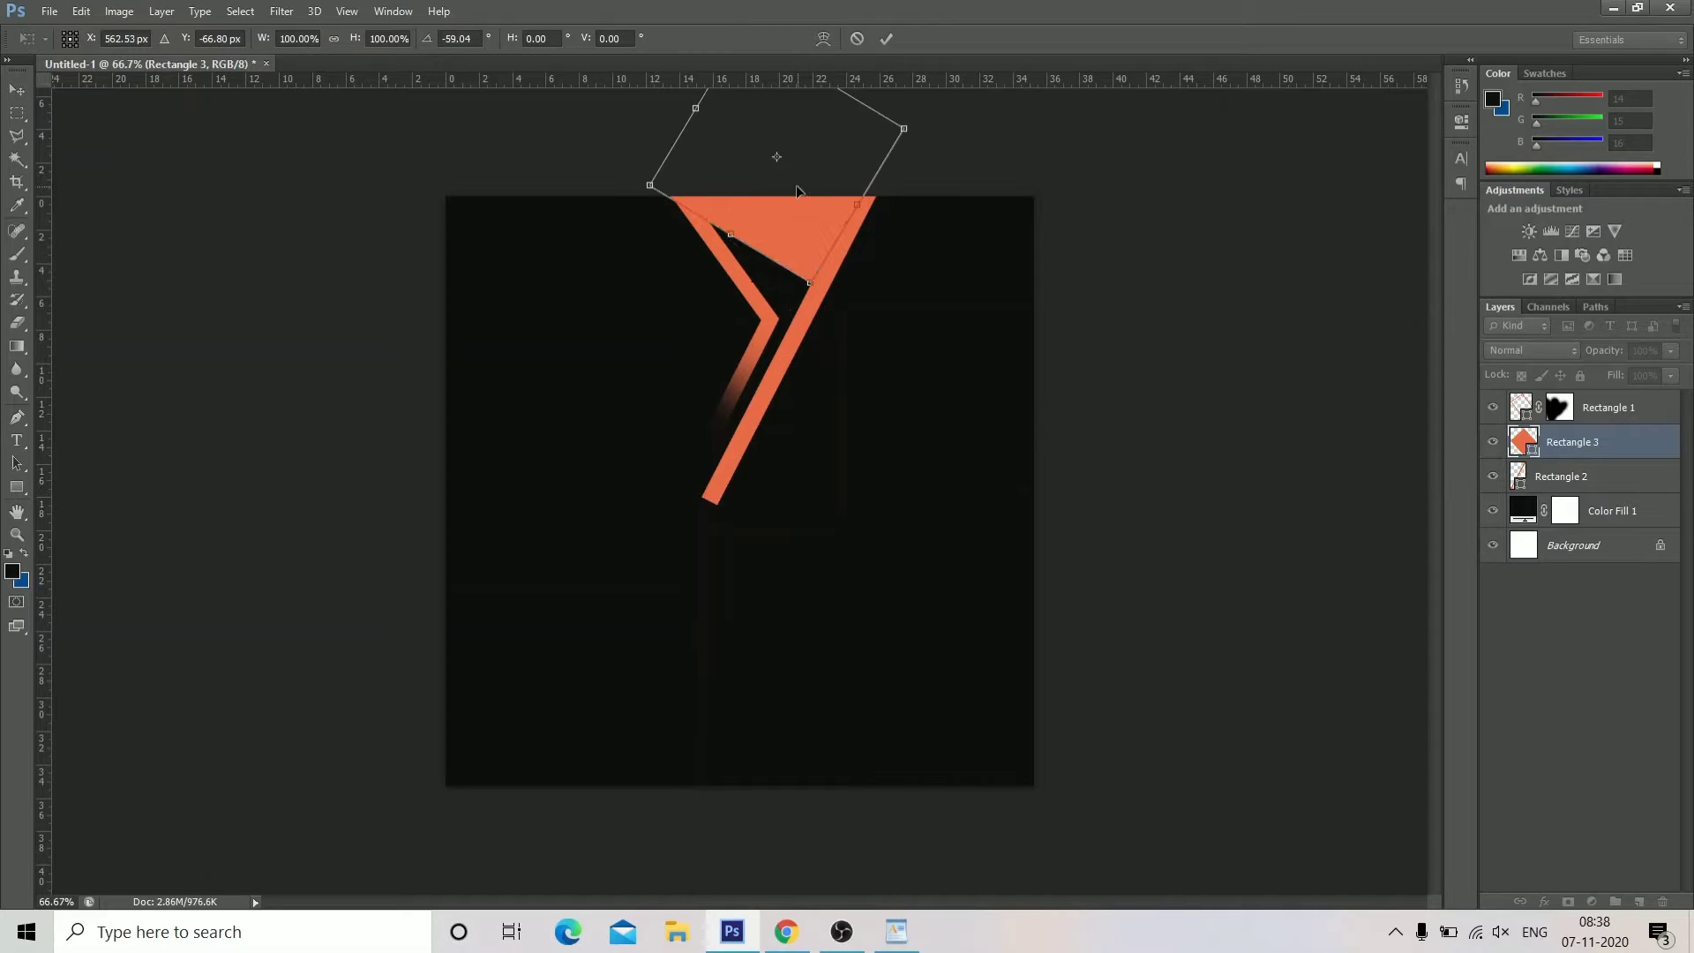
left_click_drag(789, 192, 793, 203)
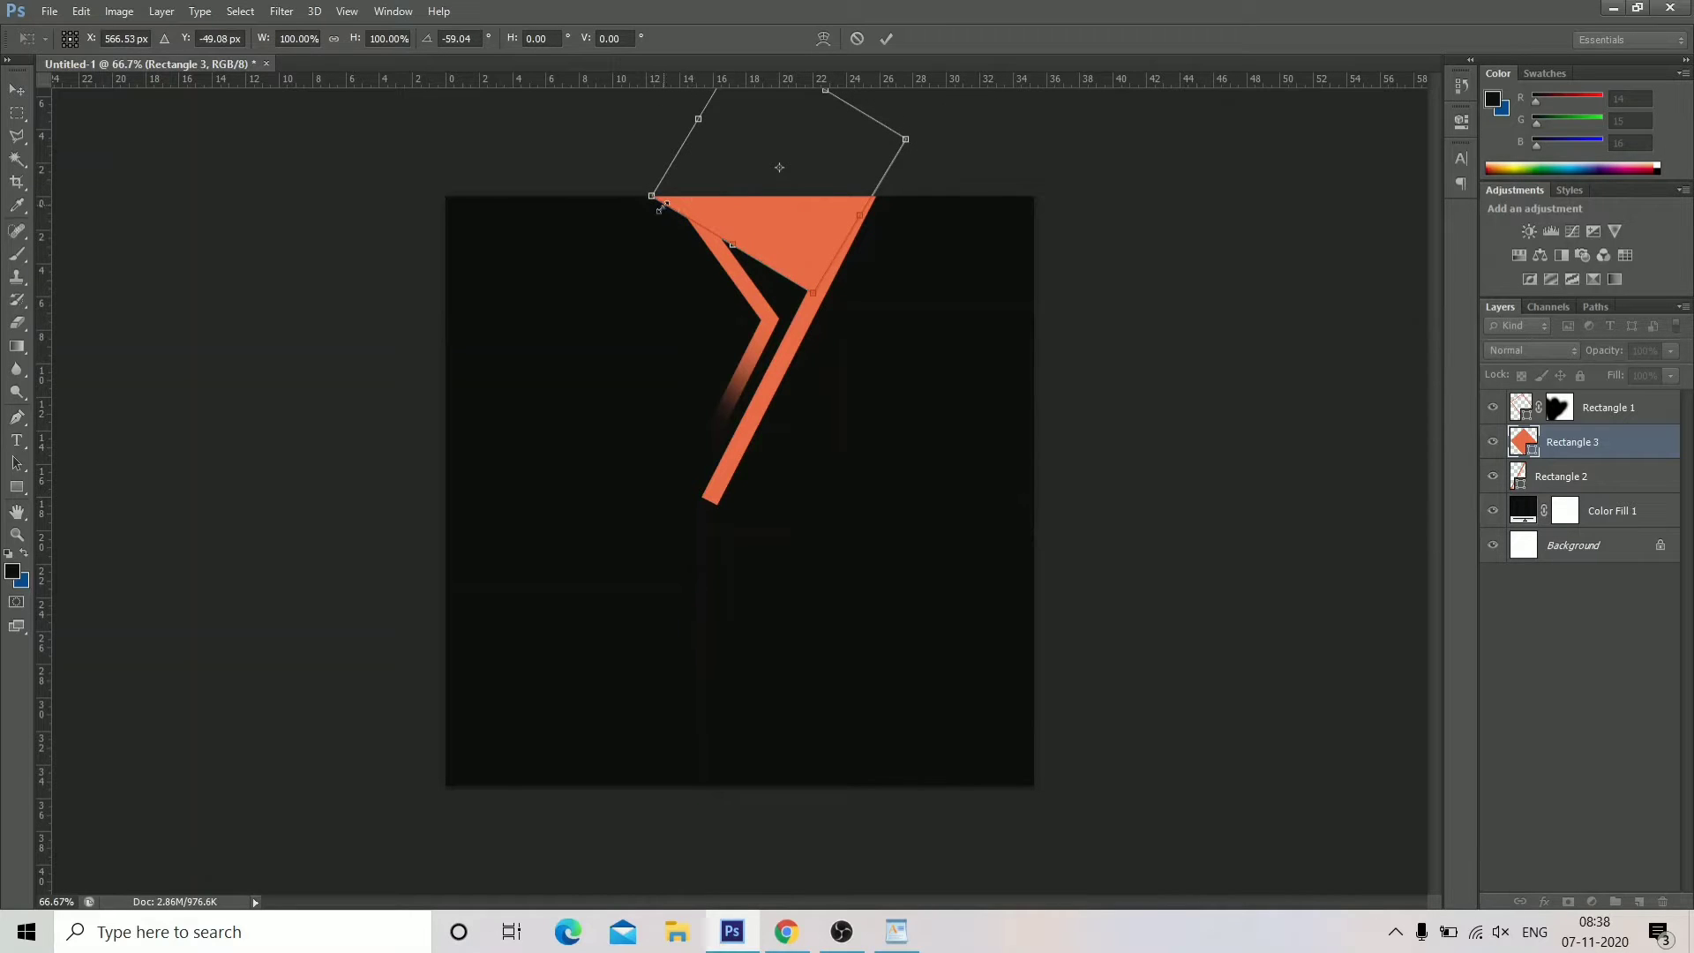
Skew and nudge the rotated rectangle so it forms a solid wedge against the bar with a narrow gap along the chevron, and apply the transform.
left_click_drag(652, 196, 683, 153)
left_click_drag(808, 191, 792, 212)
left_click_drag(666, 181, 683, 163)
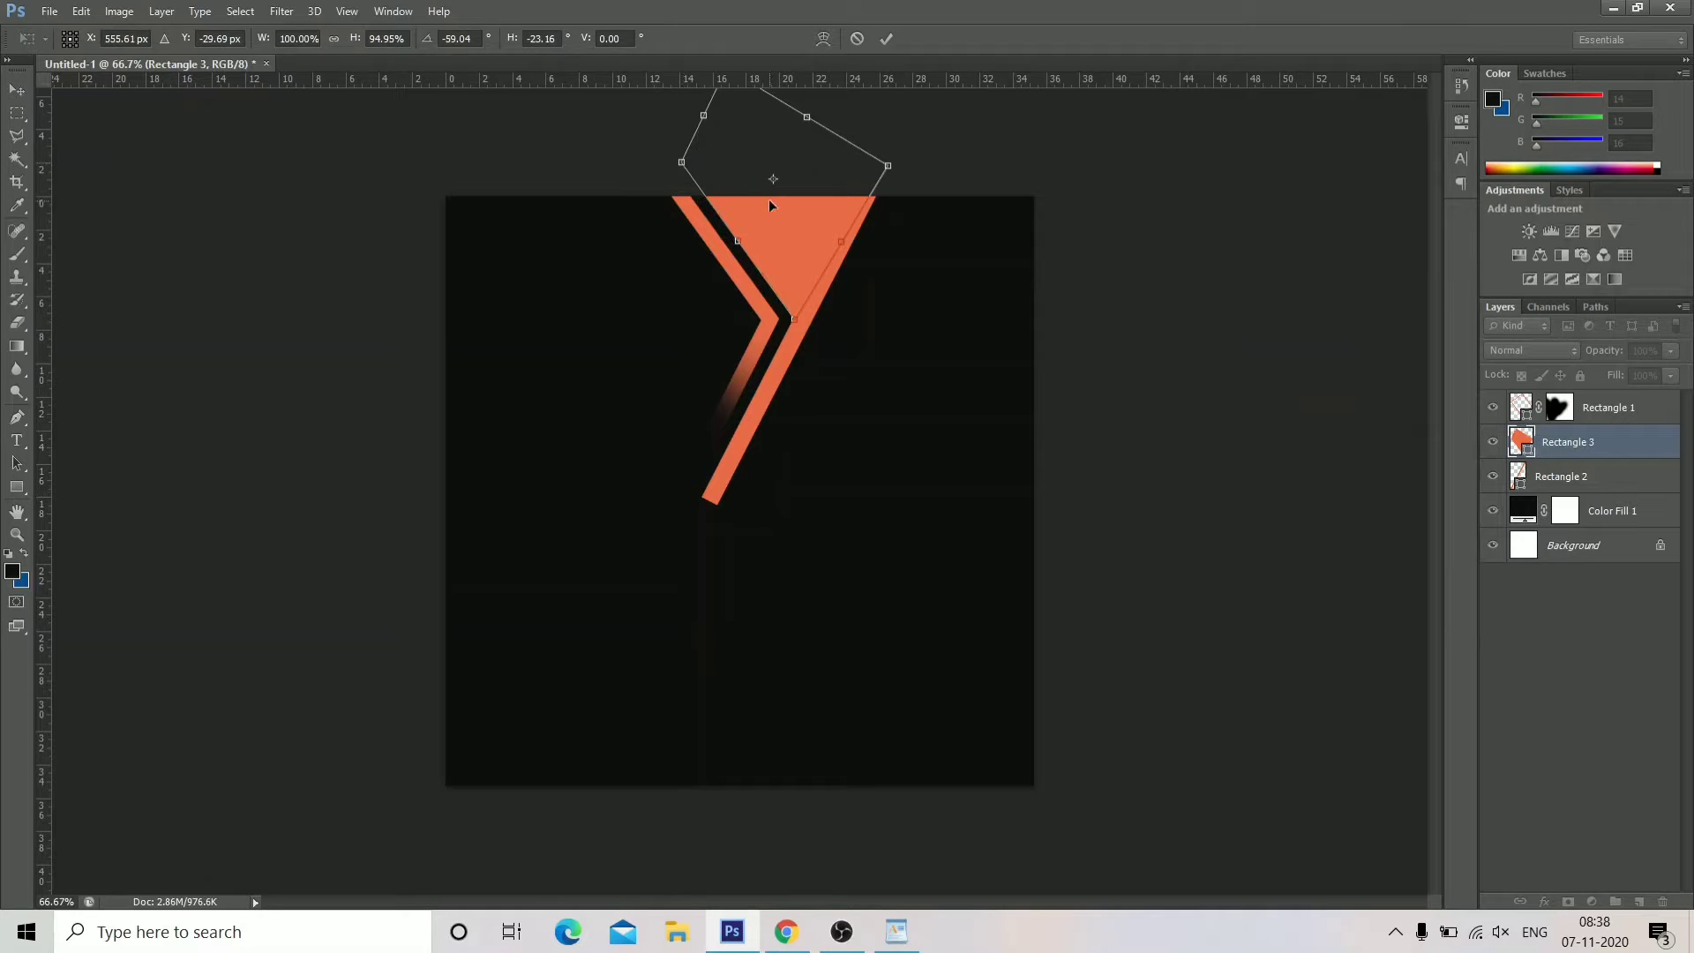
mouse_move(794, 213)
left_mouse_down()
mouse_move(851, 236)
mouse_move(799, 211)
left_mouse_up()
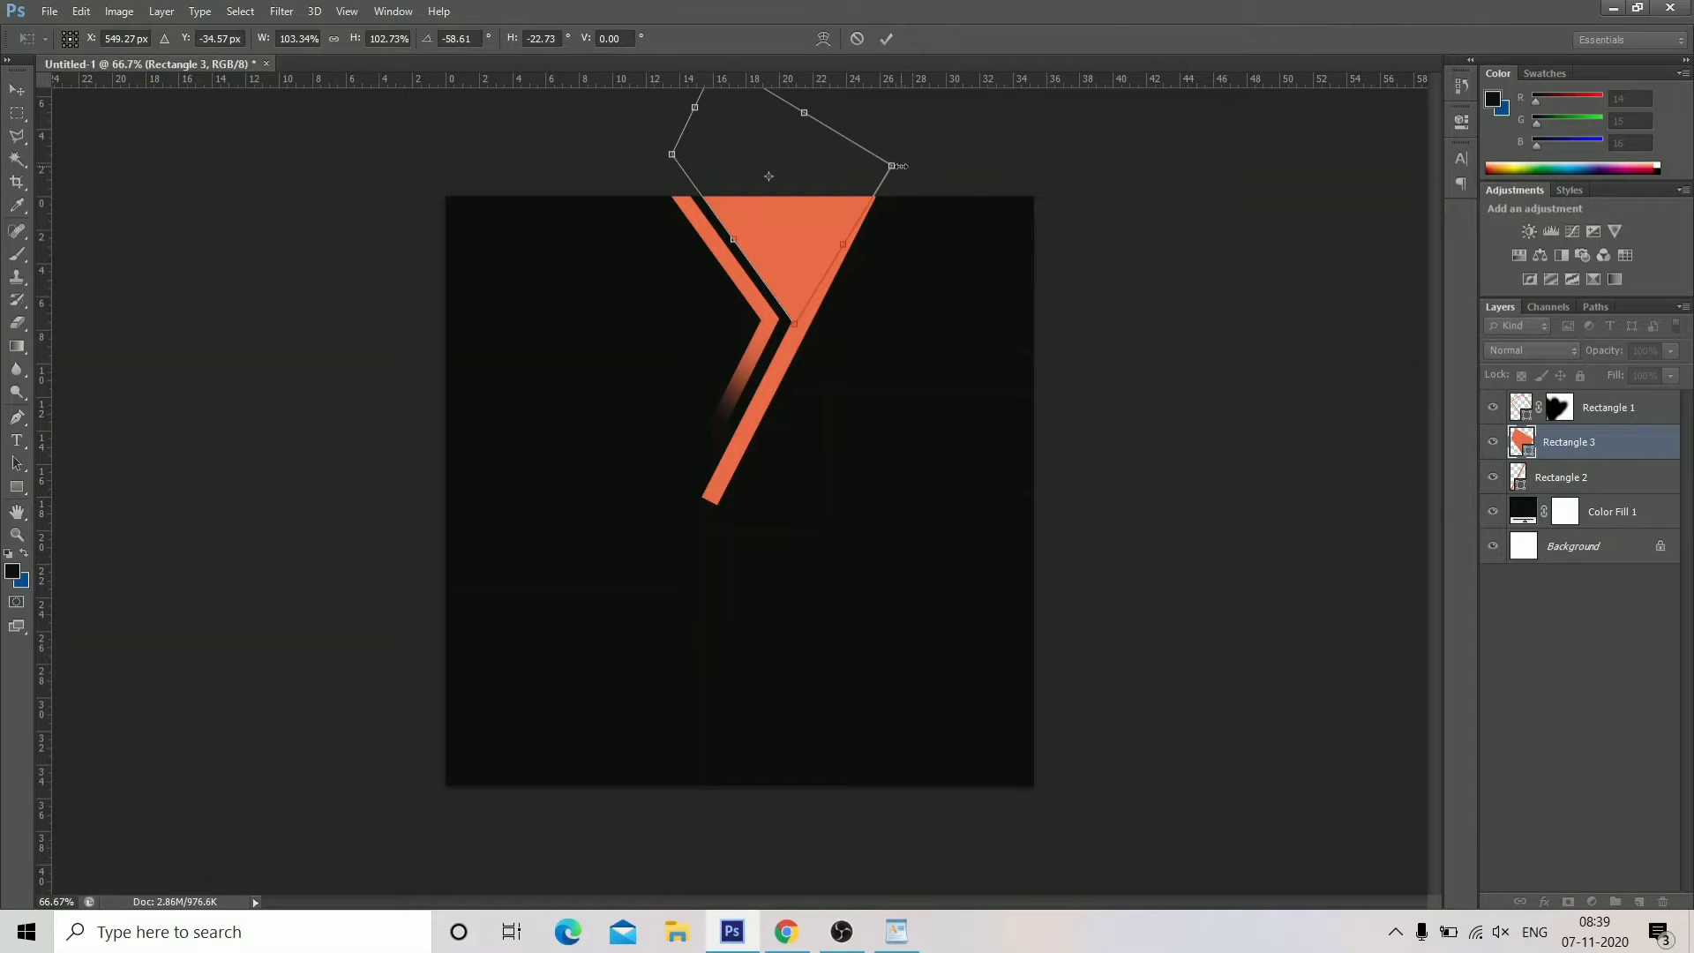
left_click_drag(895, 164, 890, 163)
left_click(889, 39)
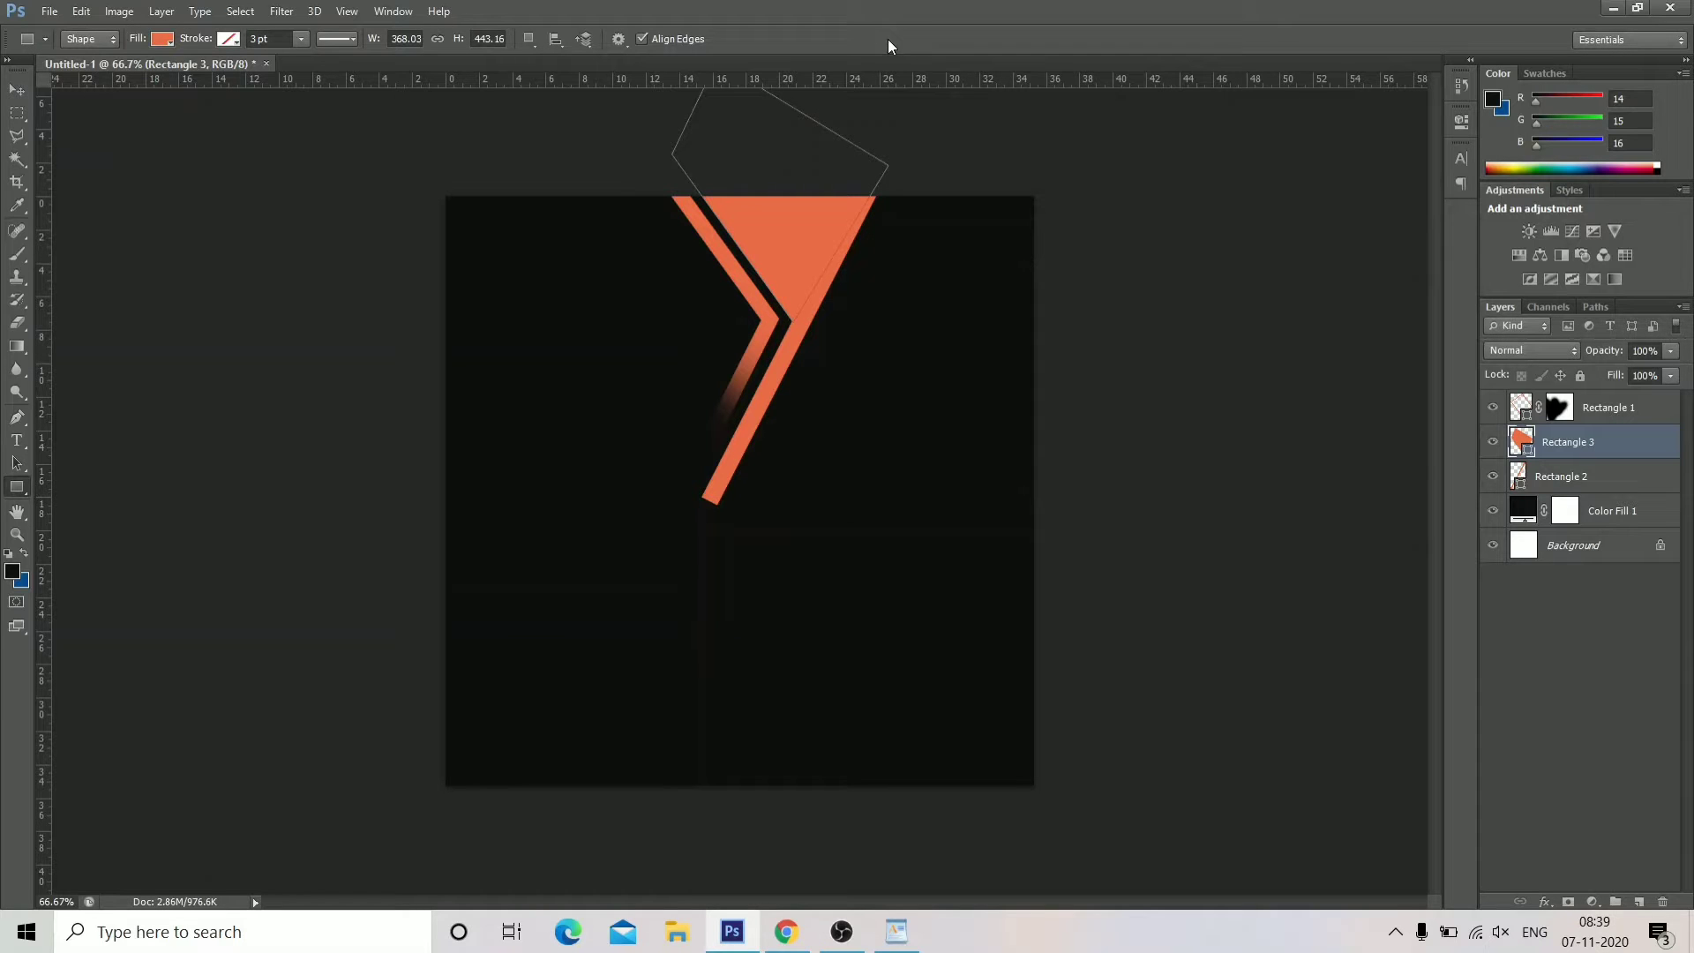
left_click(911, 297)
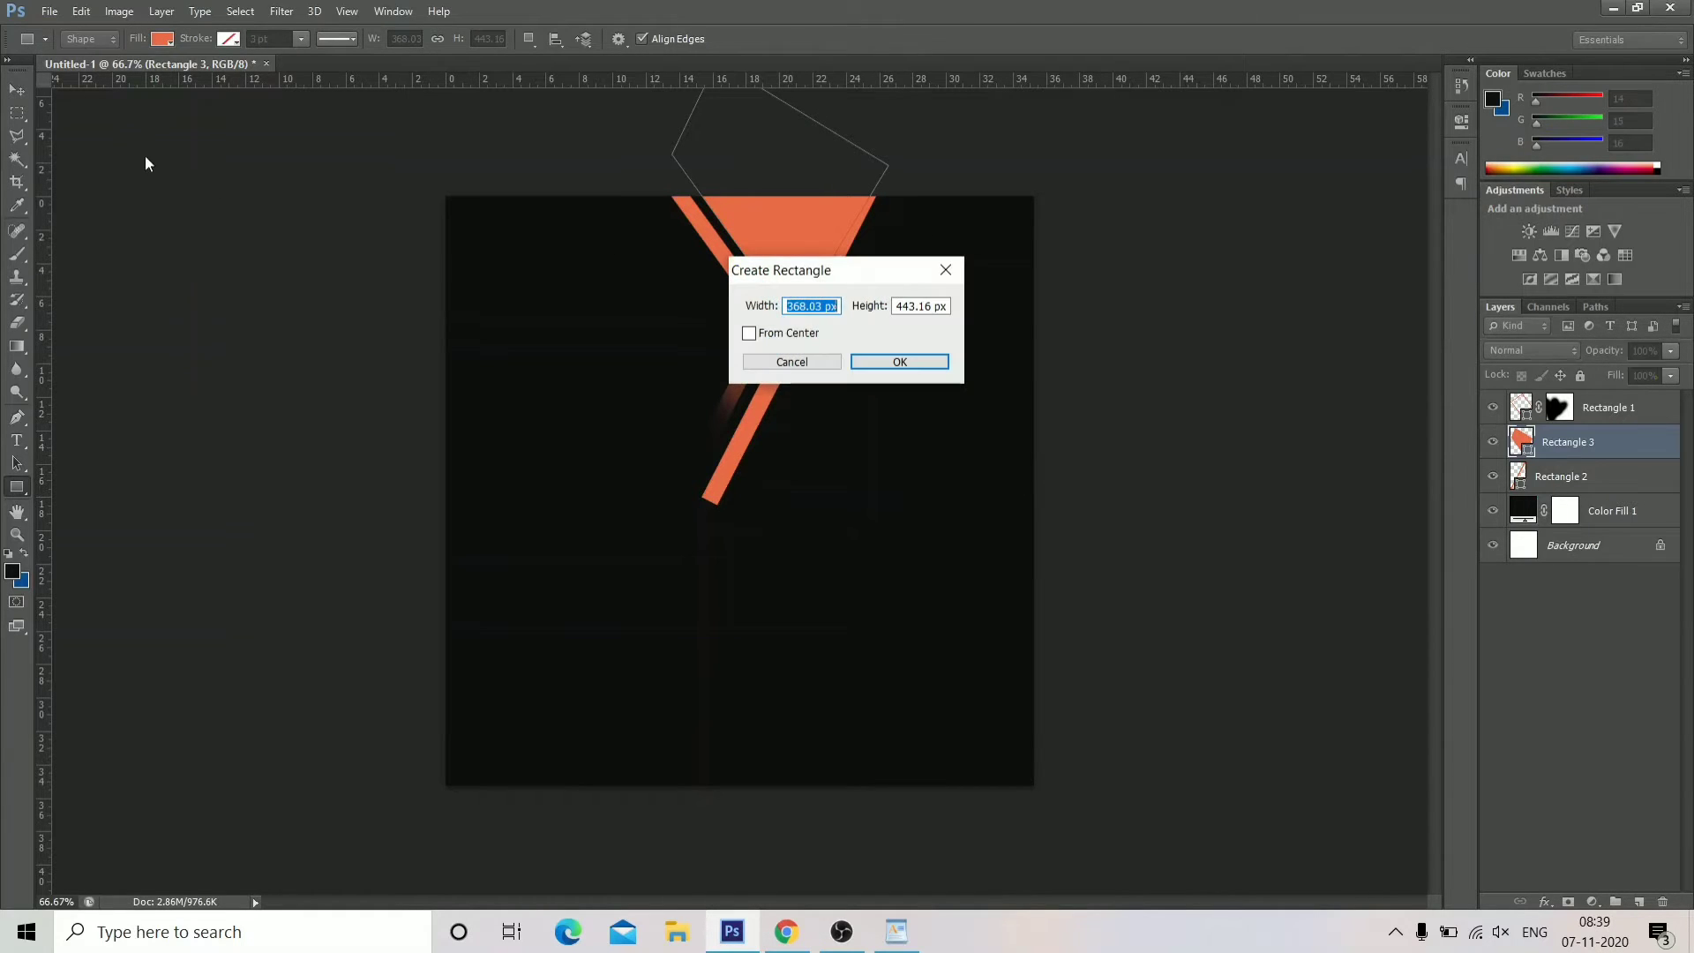
Add a layer mask to the long orange bar and fade its lower part with a soft black 300 px brush.
left_click(900, 361)
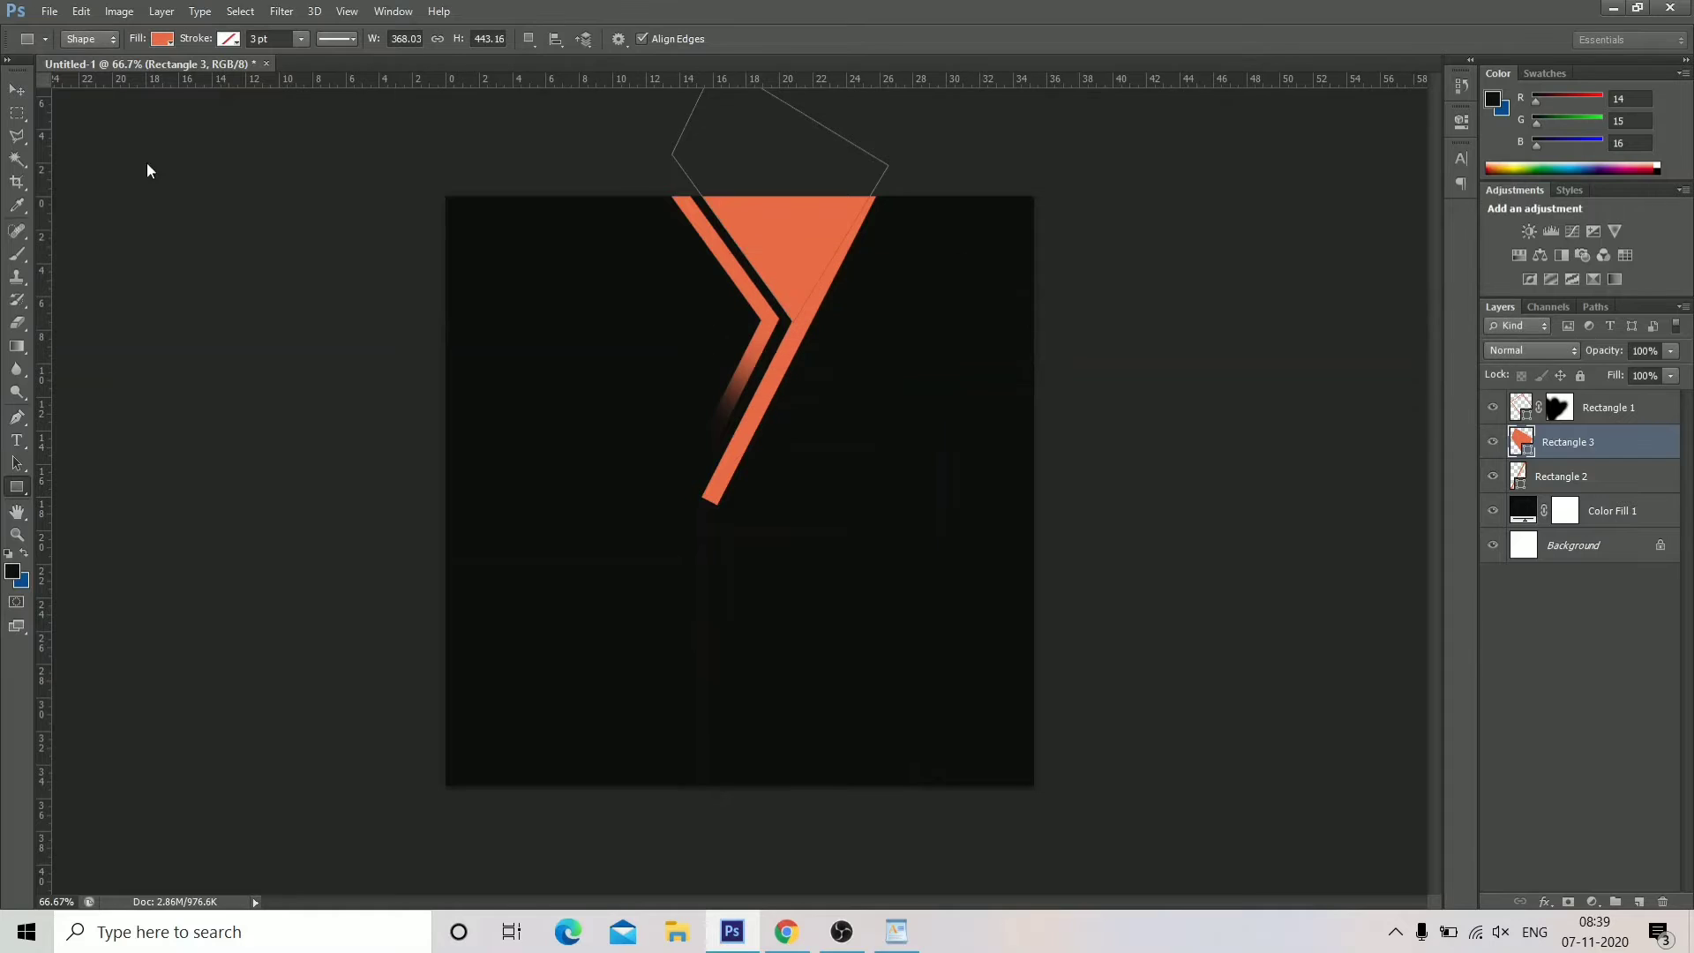
left_click(16, 90)
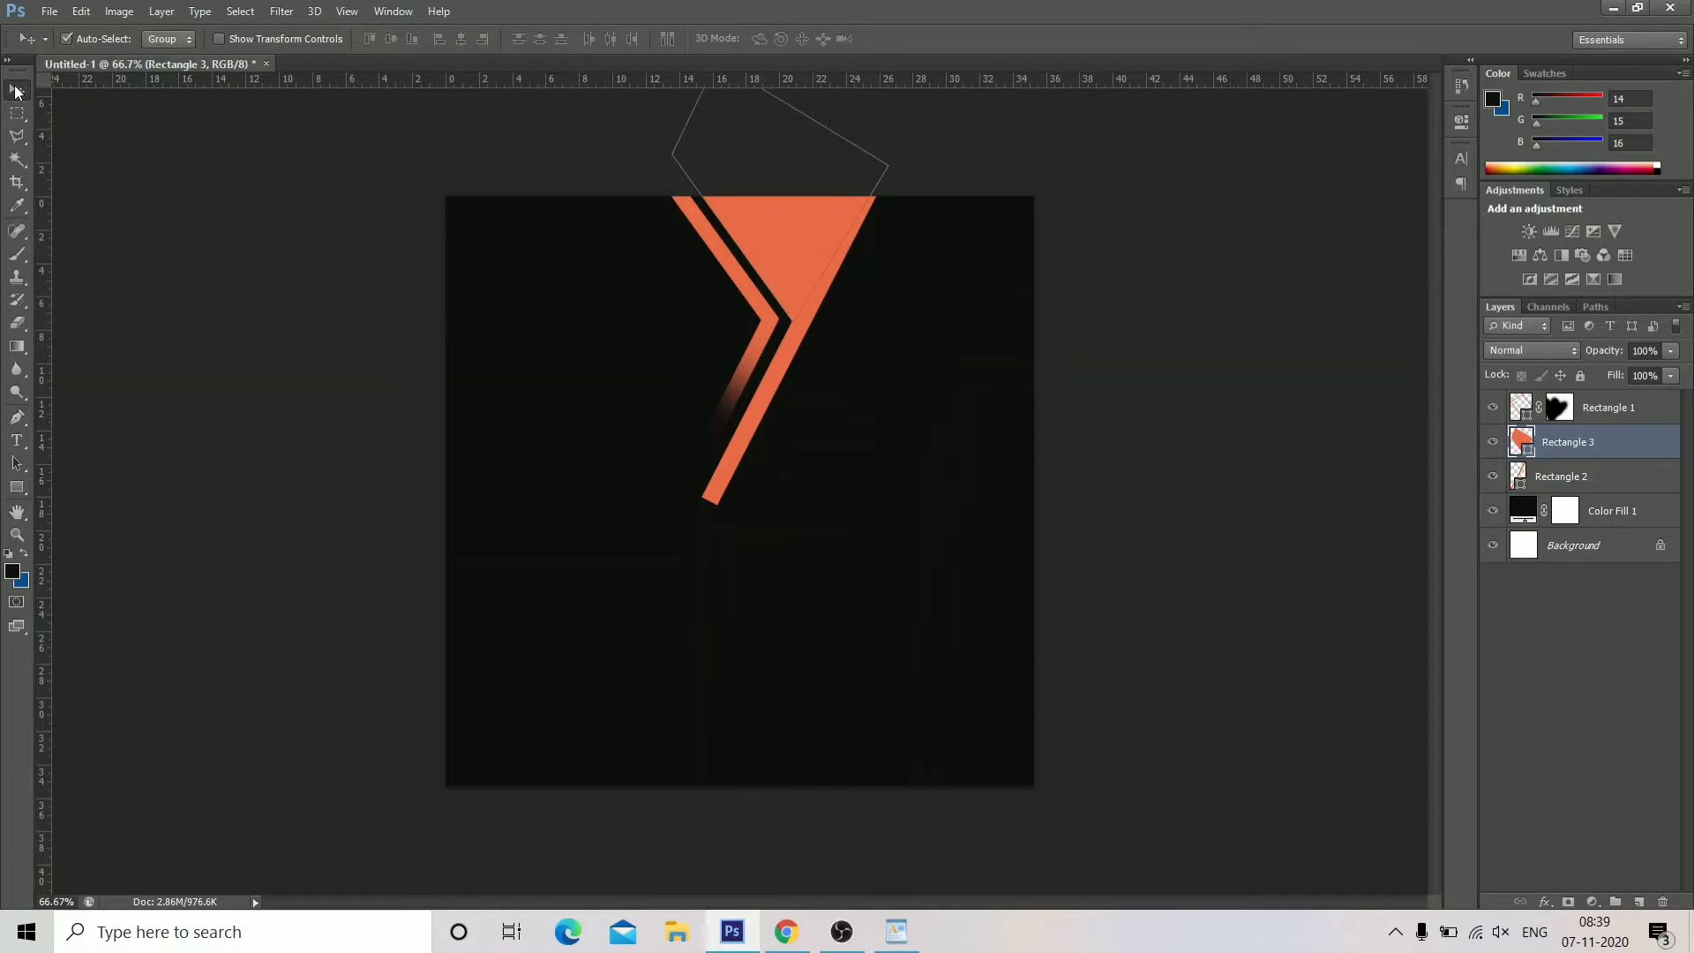
left_click(743, 445)
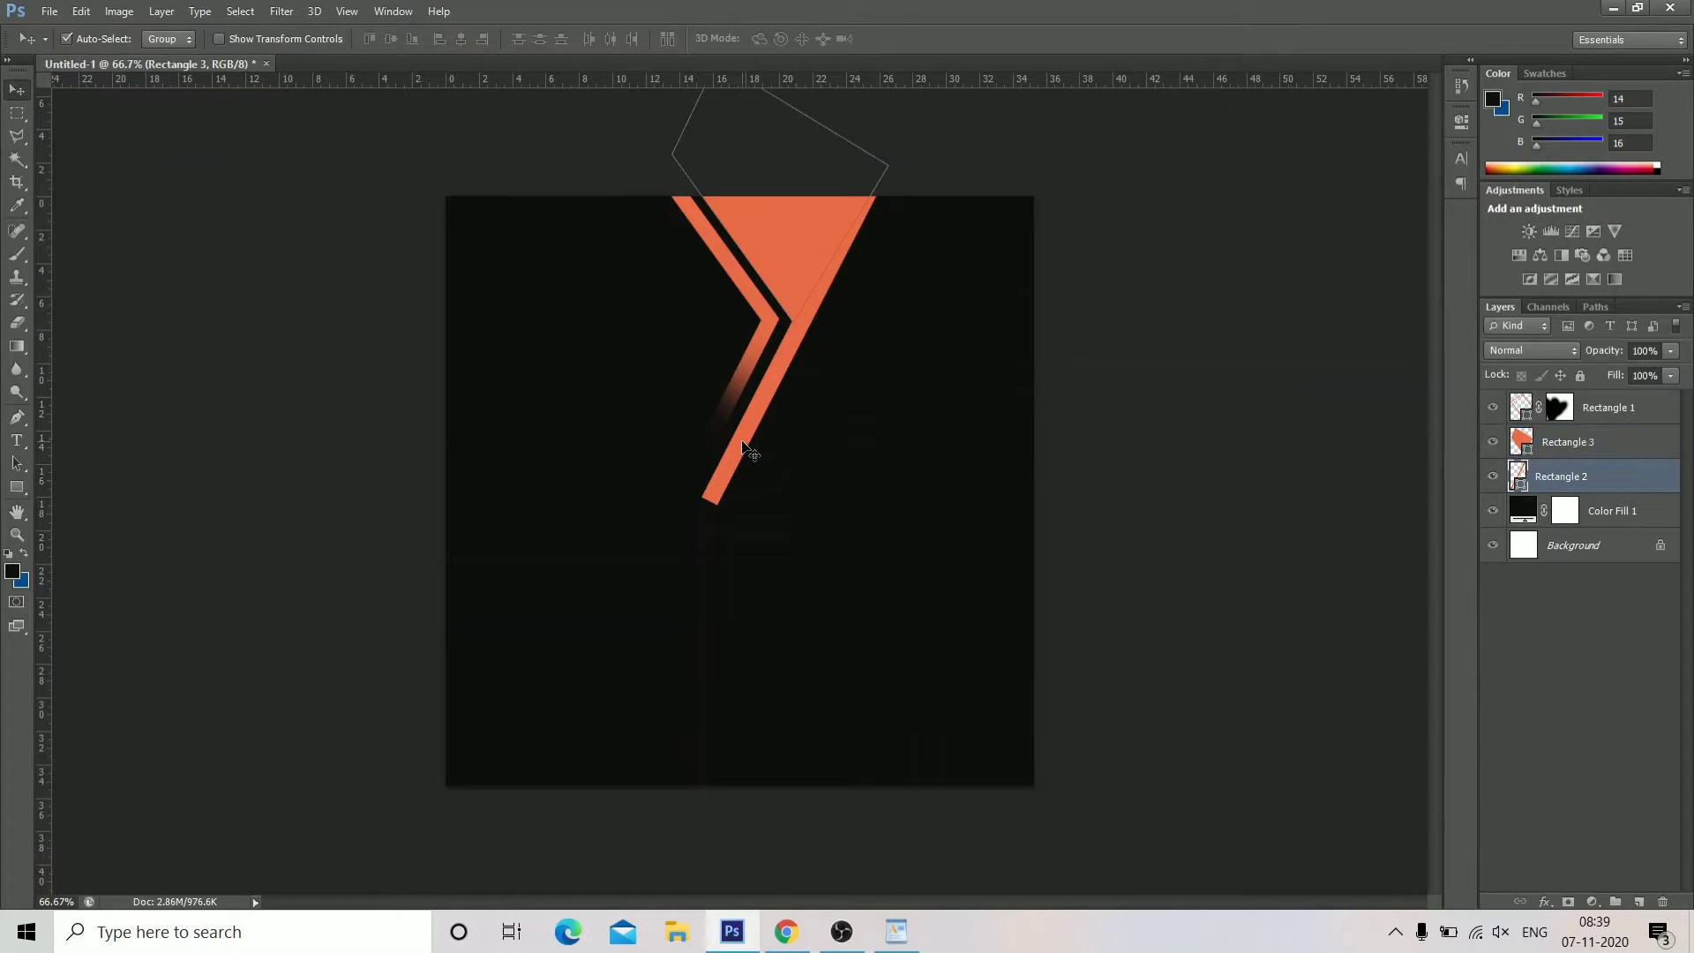
left_click(1568, 903)
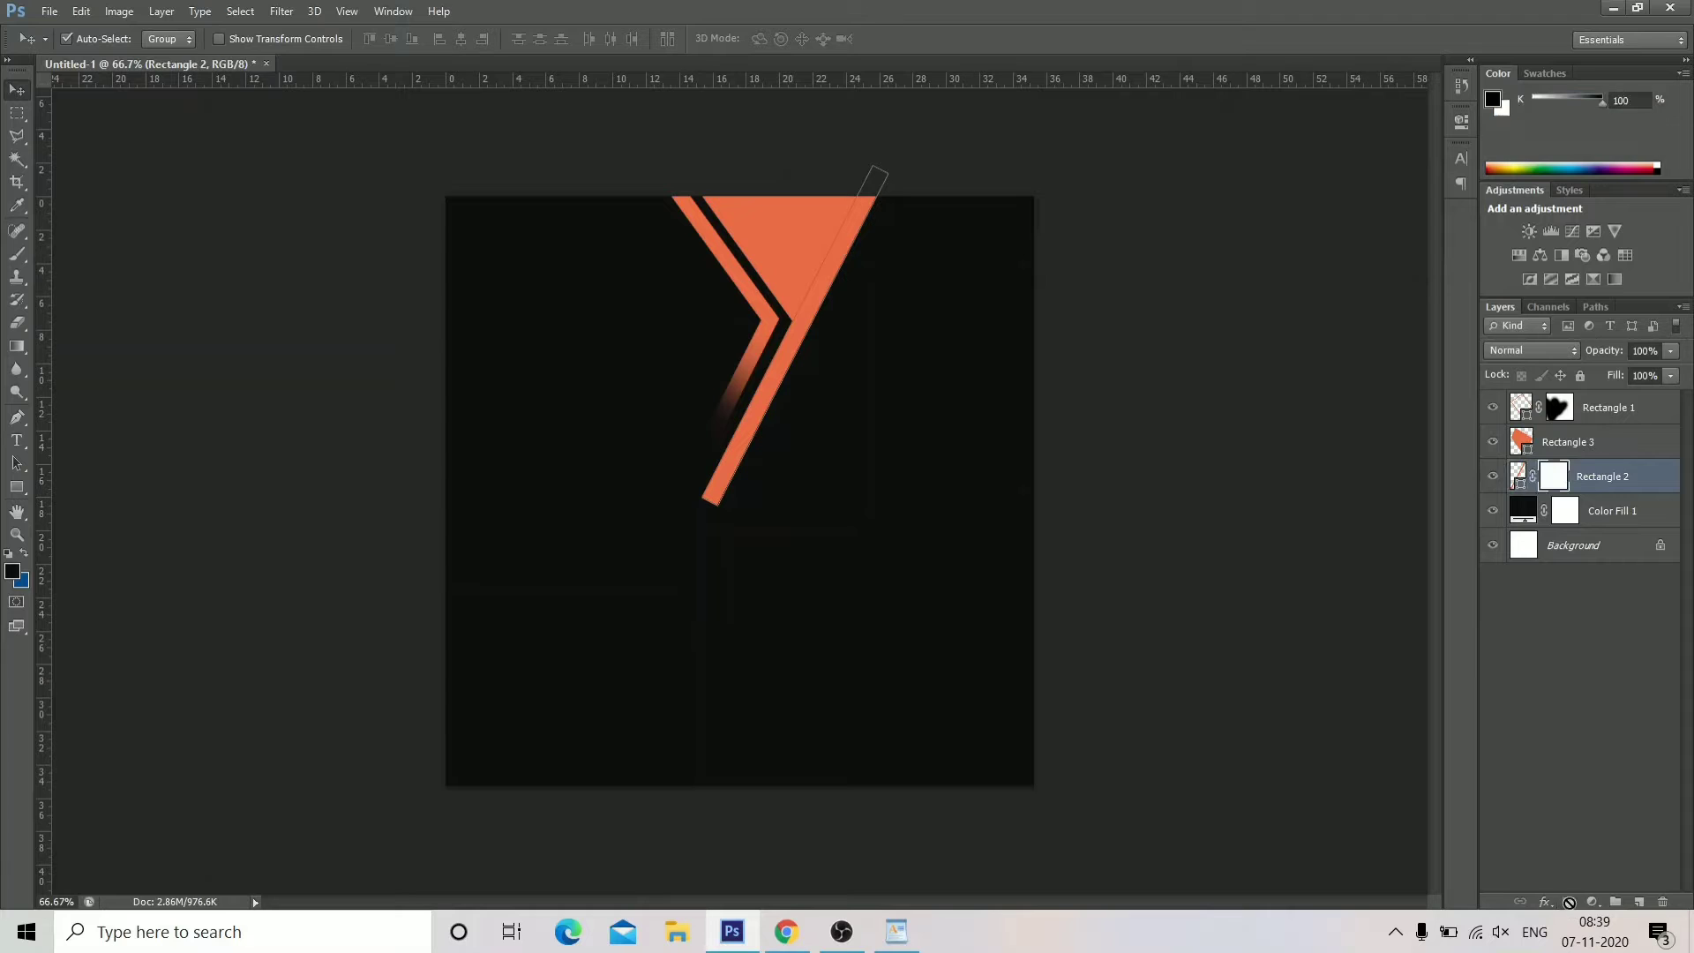
left_click(15, 255)
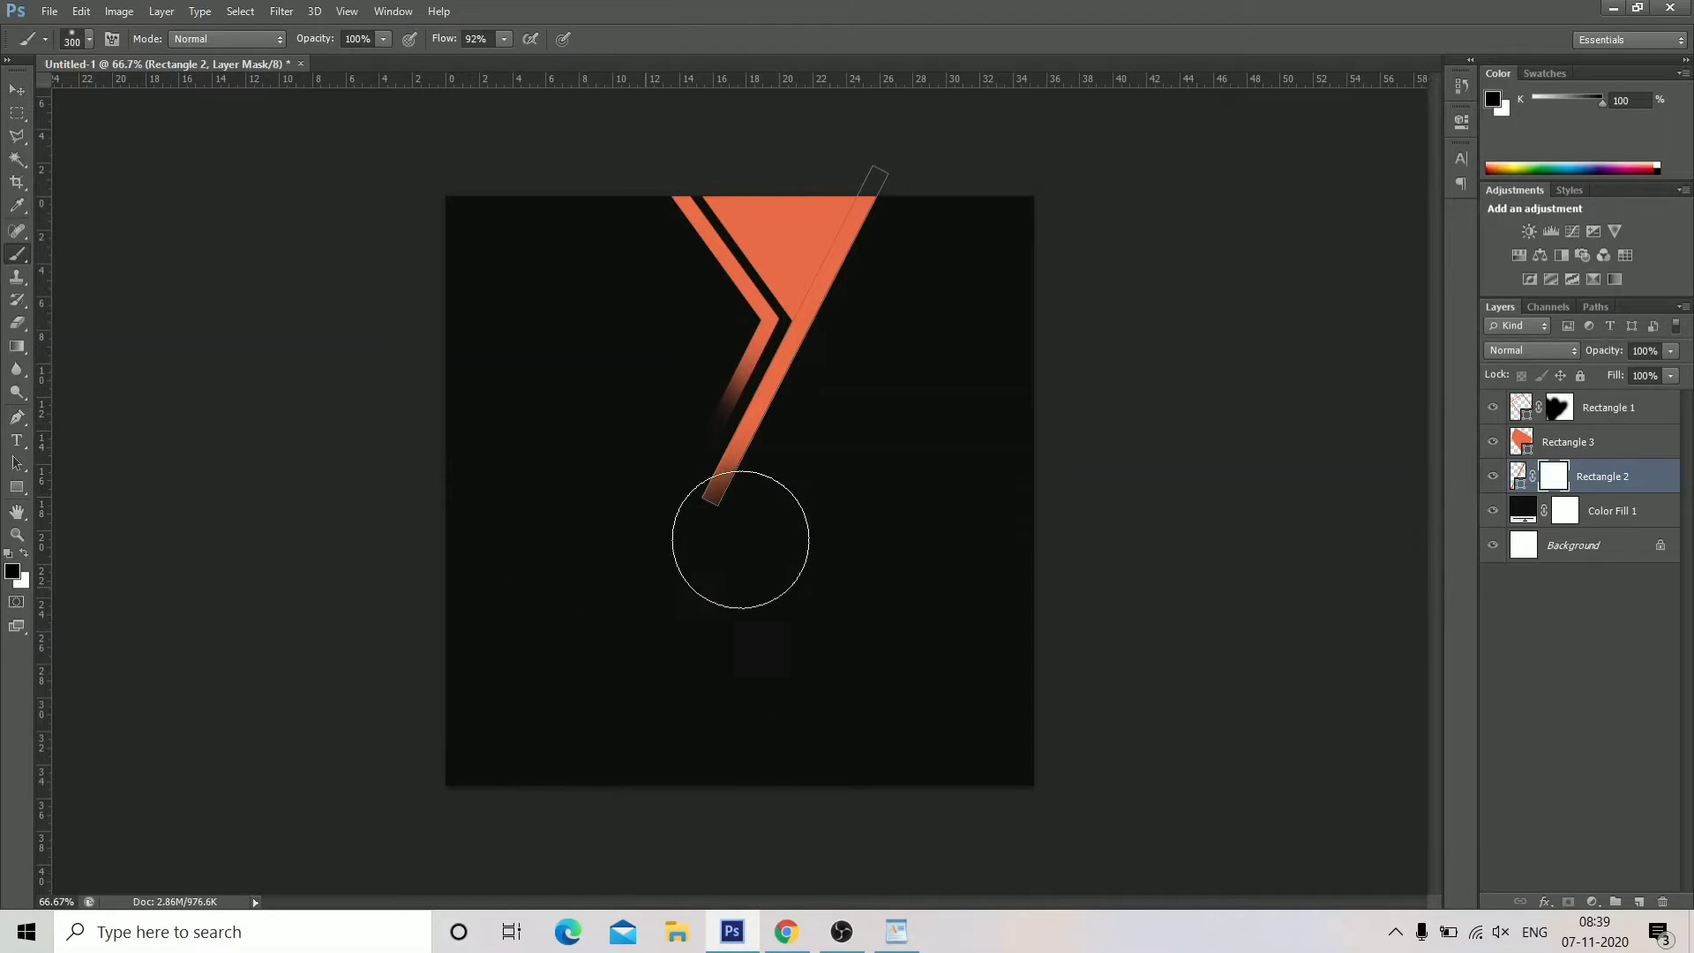
mouse_move(741, 540)
left_mouse_down()
mouse_move(710, 590)
mouse_move(680, 538)
mouse_move(705, 664)
mouse_move(632, 450)
mouse_move(664, 698)
mouse_move(791, 499)
mouse_move(965, 292)
mouse_move(783, 516)
mouse_move(816, 478)
mouse_move(756, 574)
left_mouse_up()
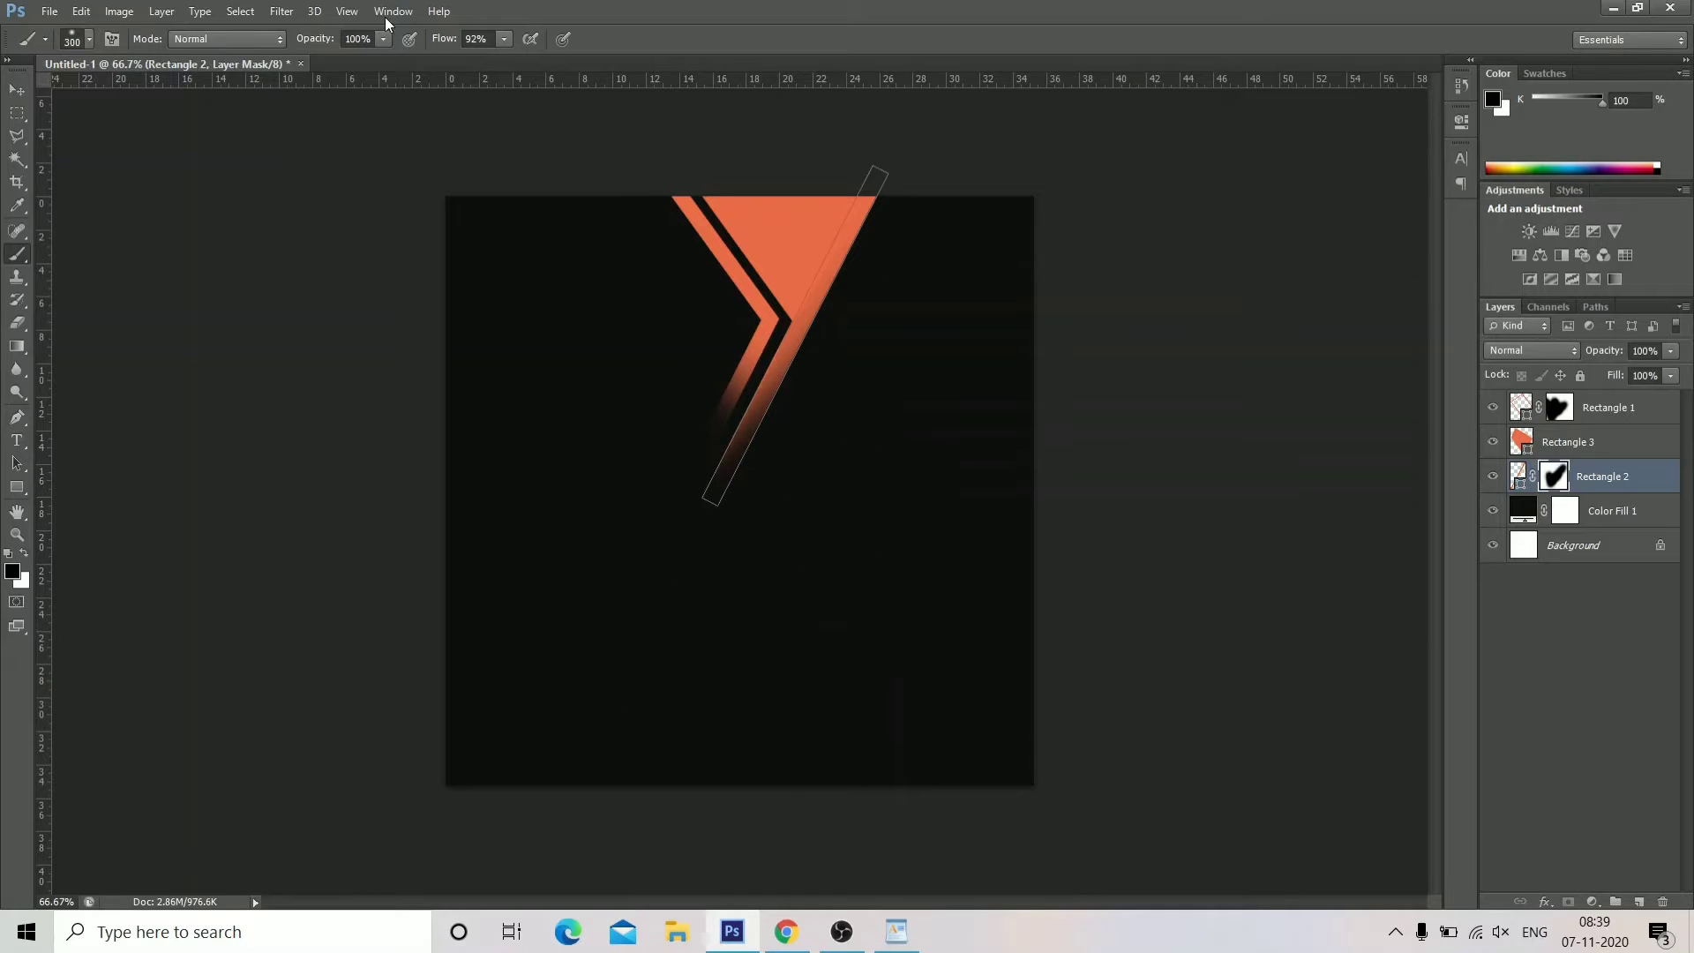
left_click(17, 90)
left_click(540, 549)
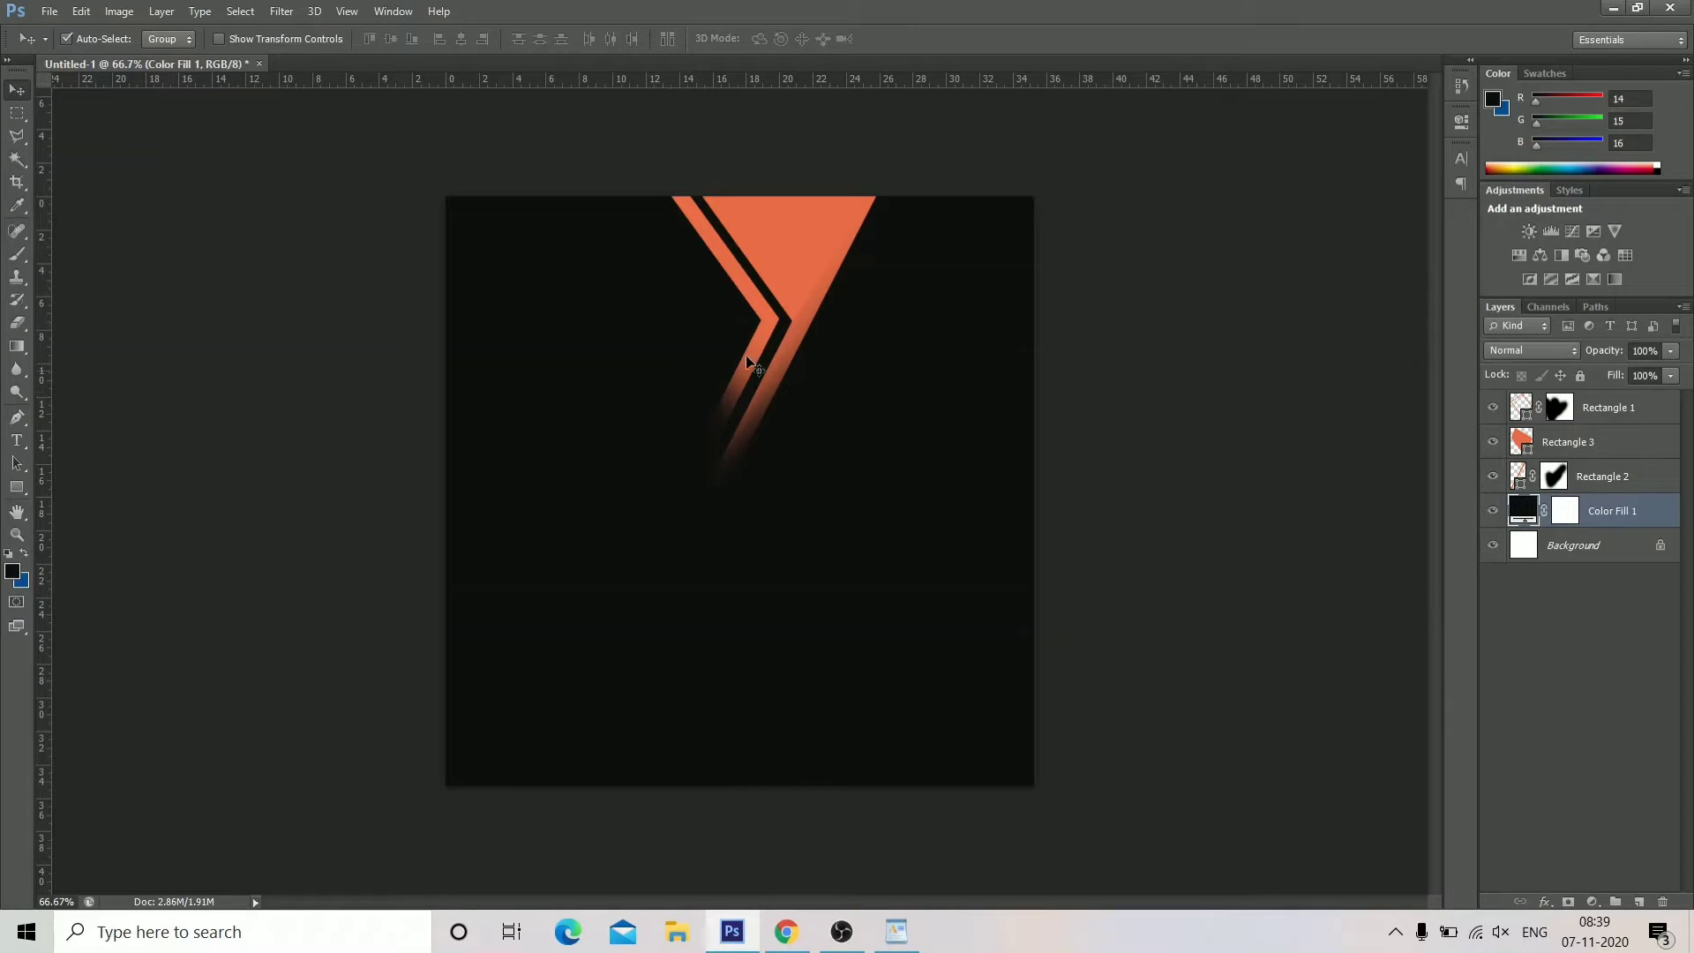
Free-transform the orange wedge to about 96.5% width with a horizontal skew of about 1.9°, fit it between chevron and bar, and apply.
left_click(822, 228)
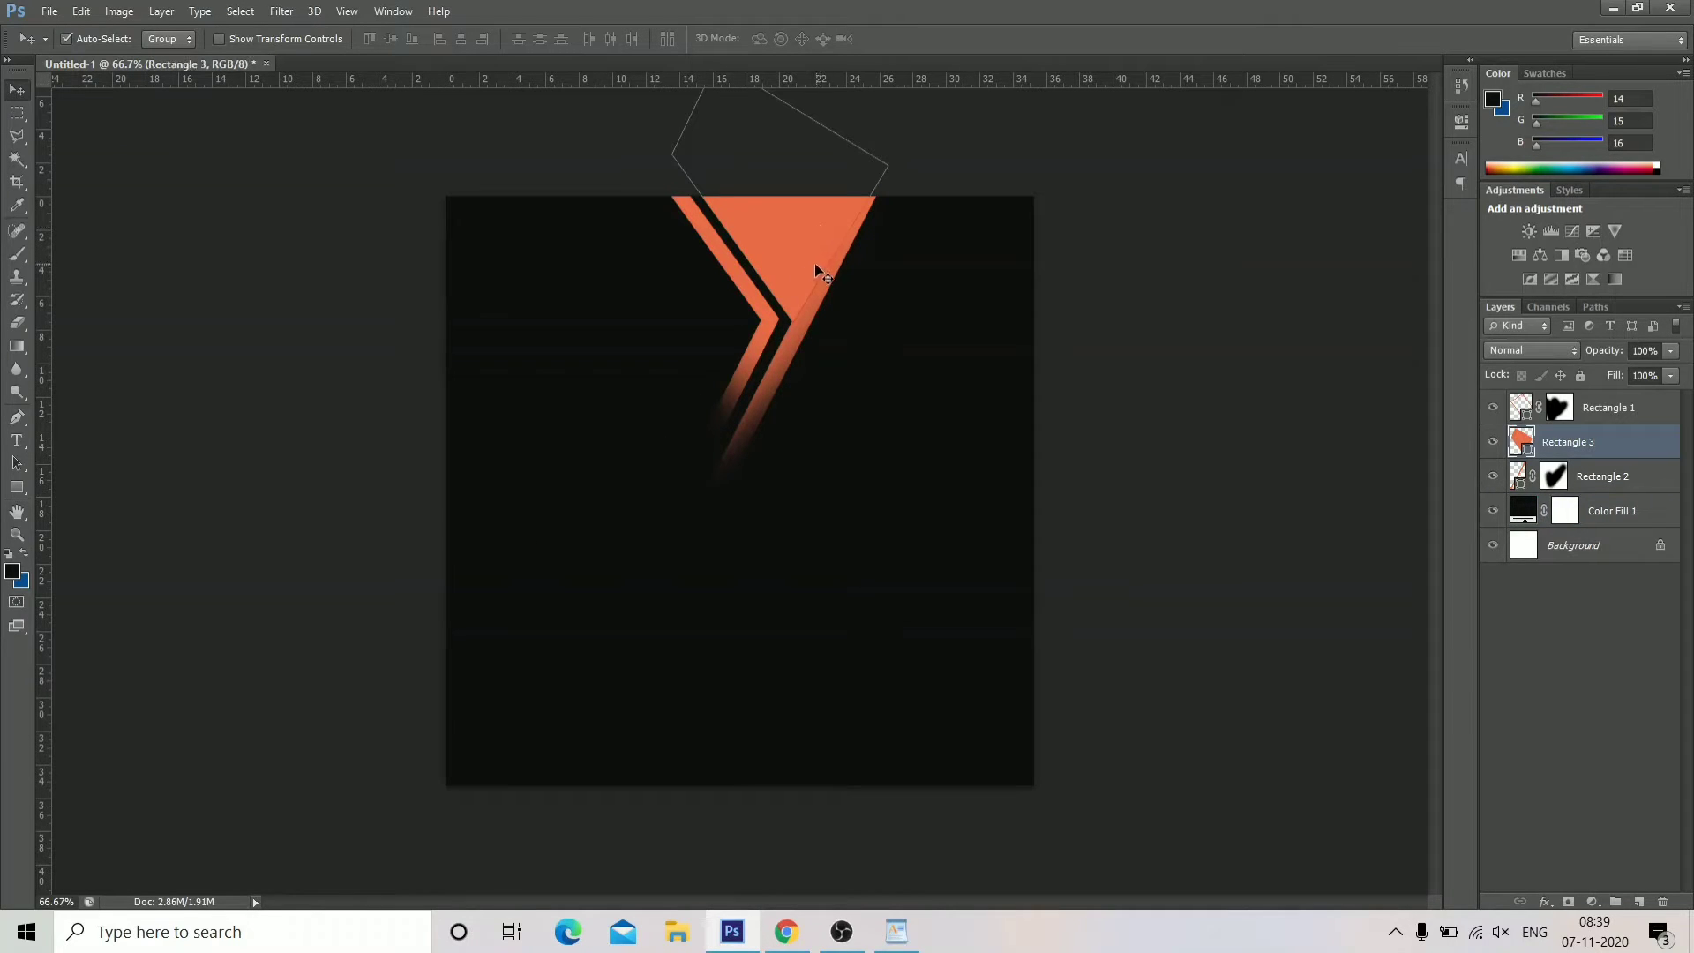
left_click(83, 14)
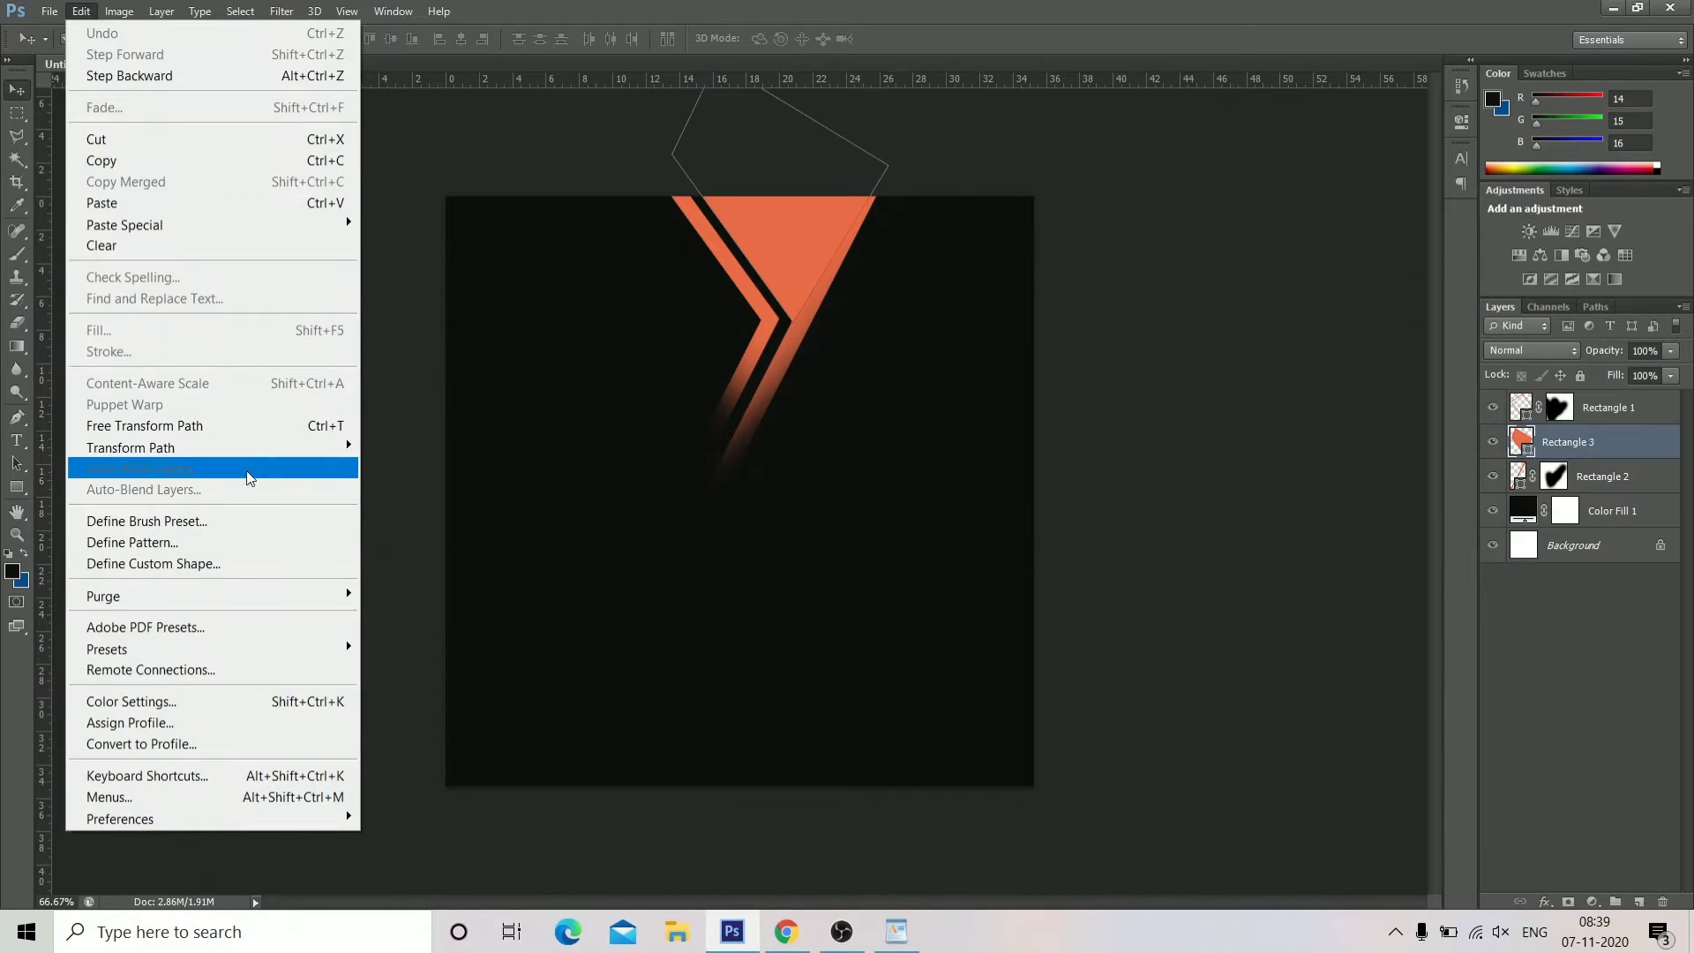
left_click(238, 427)
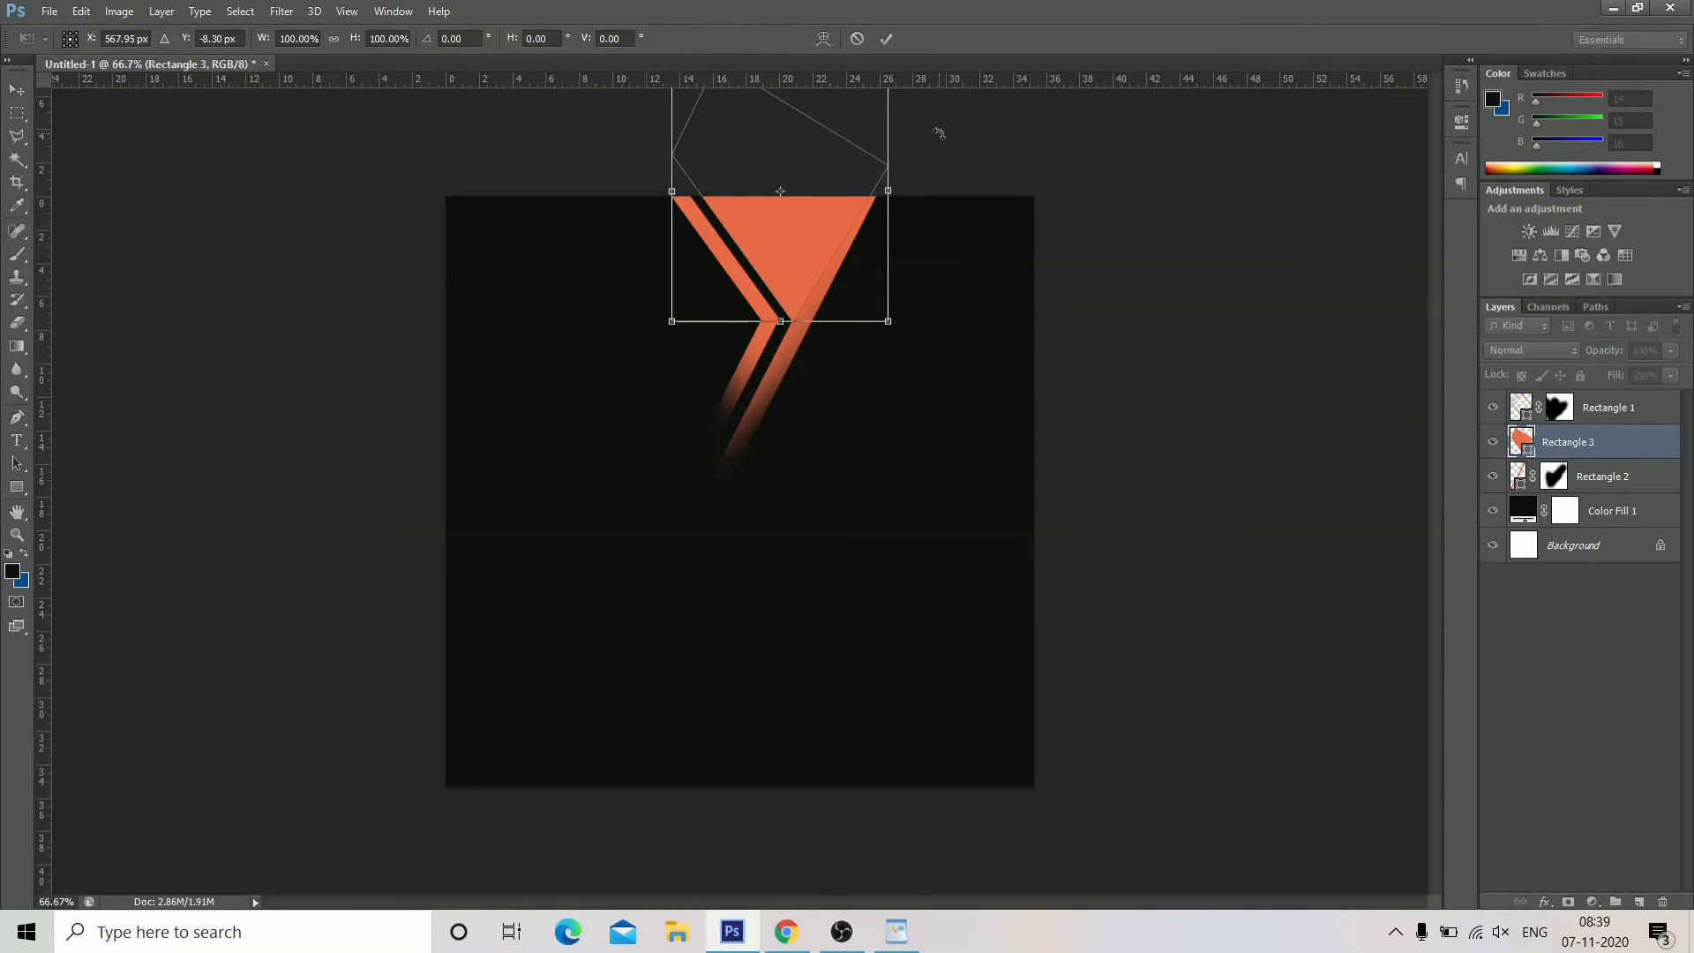
left_click_drag(938, 132, 938, 128)
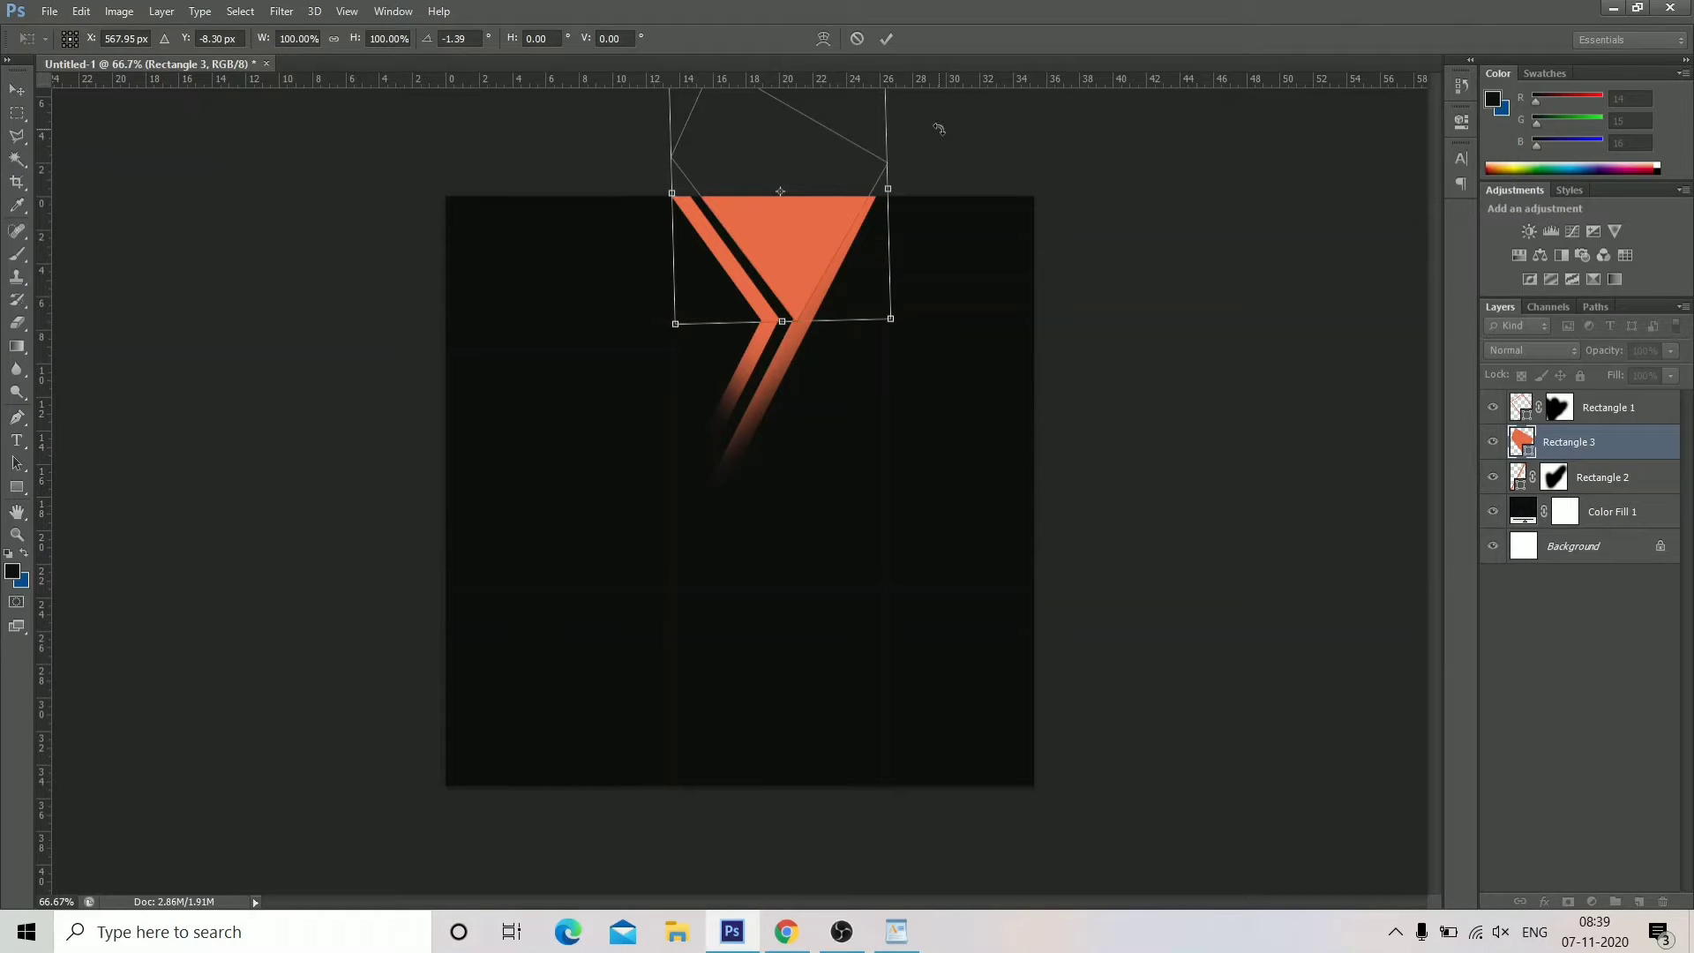
left_click_drag(939, 131, 939, 133)
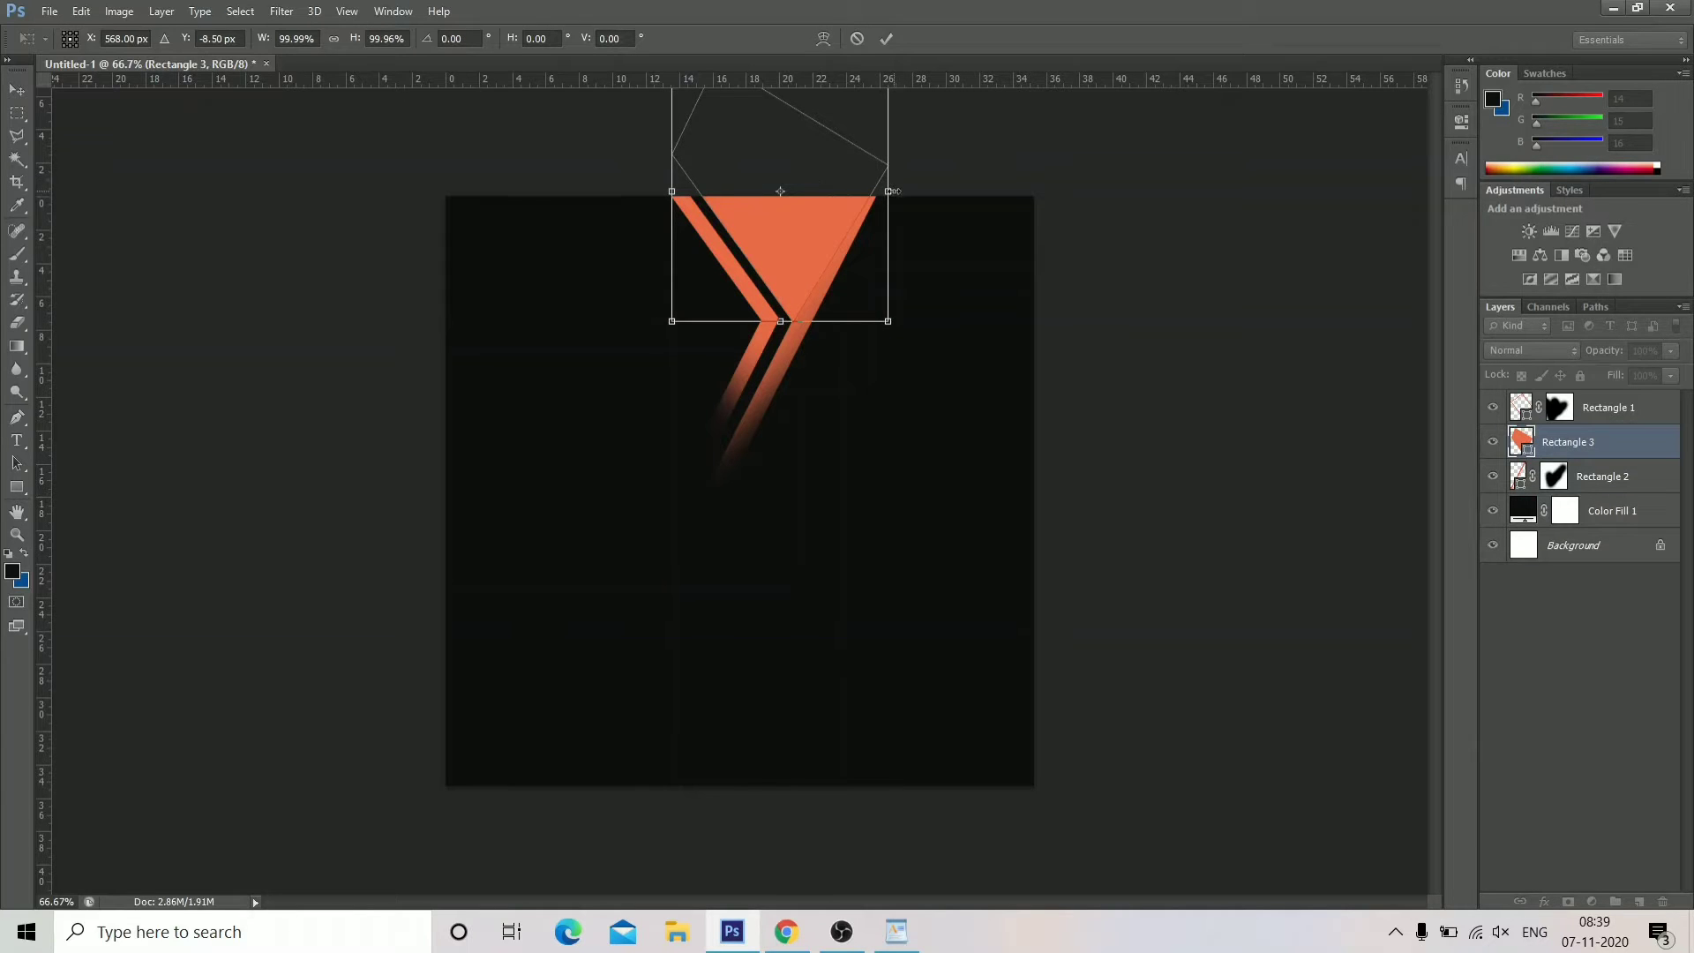
left_click_drag(888, 191, 883, 191)
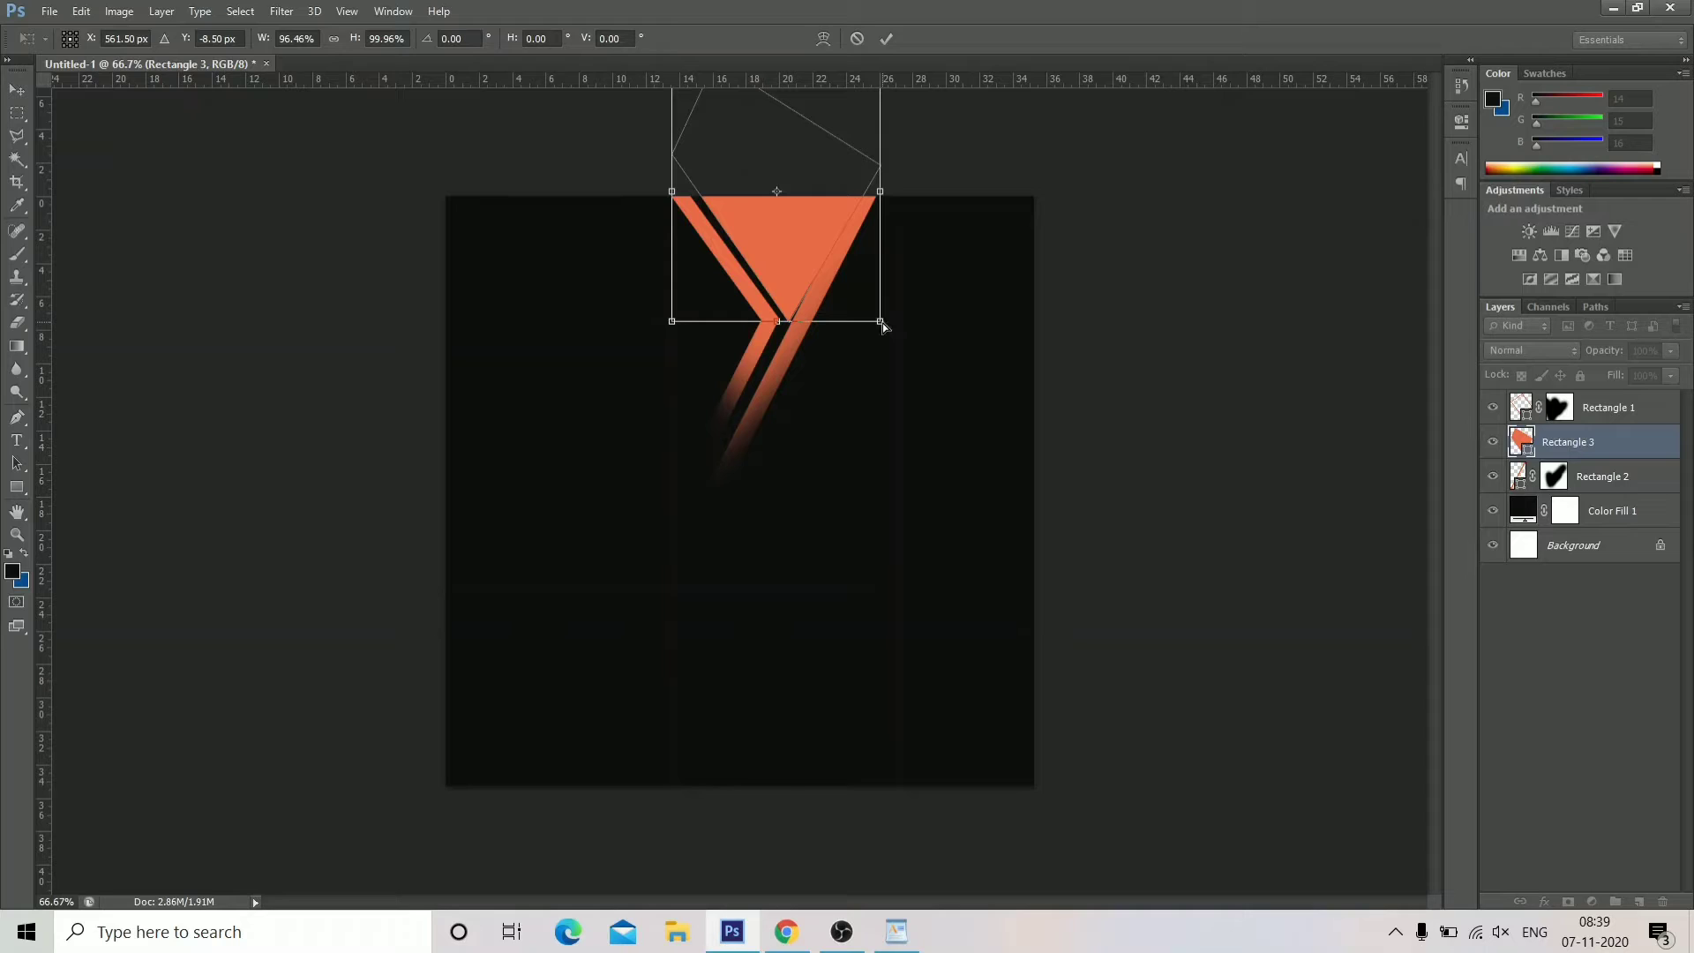
left_click_drag(882, 323, 890, 323)
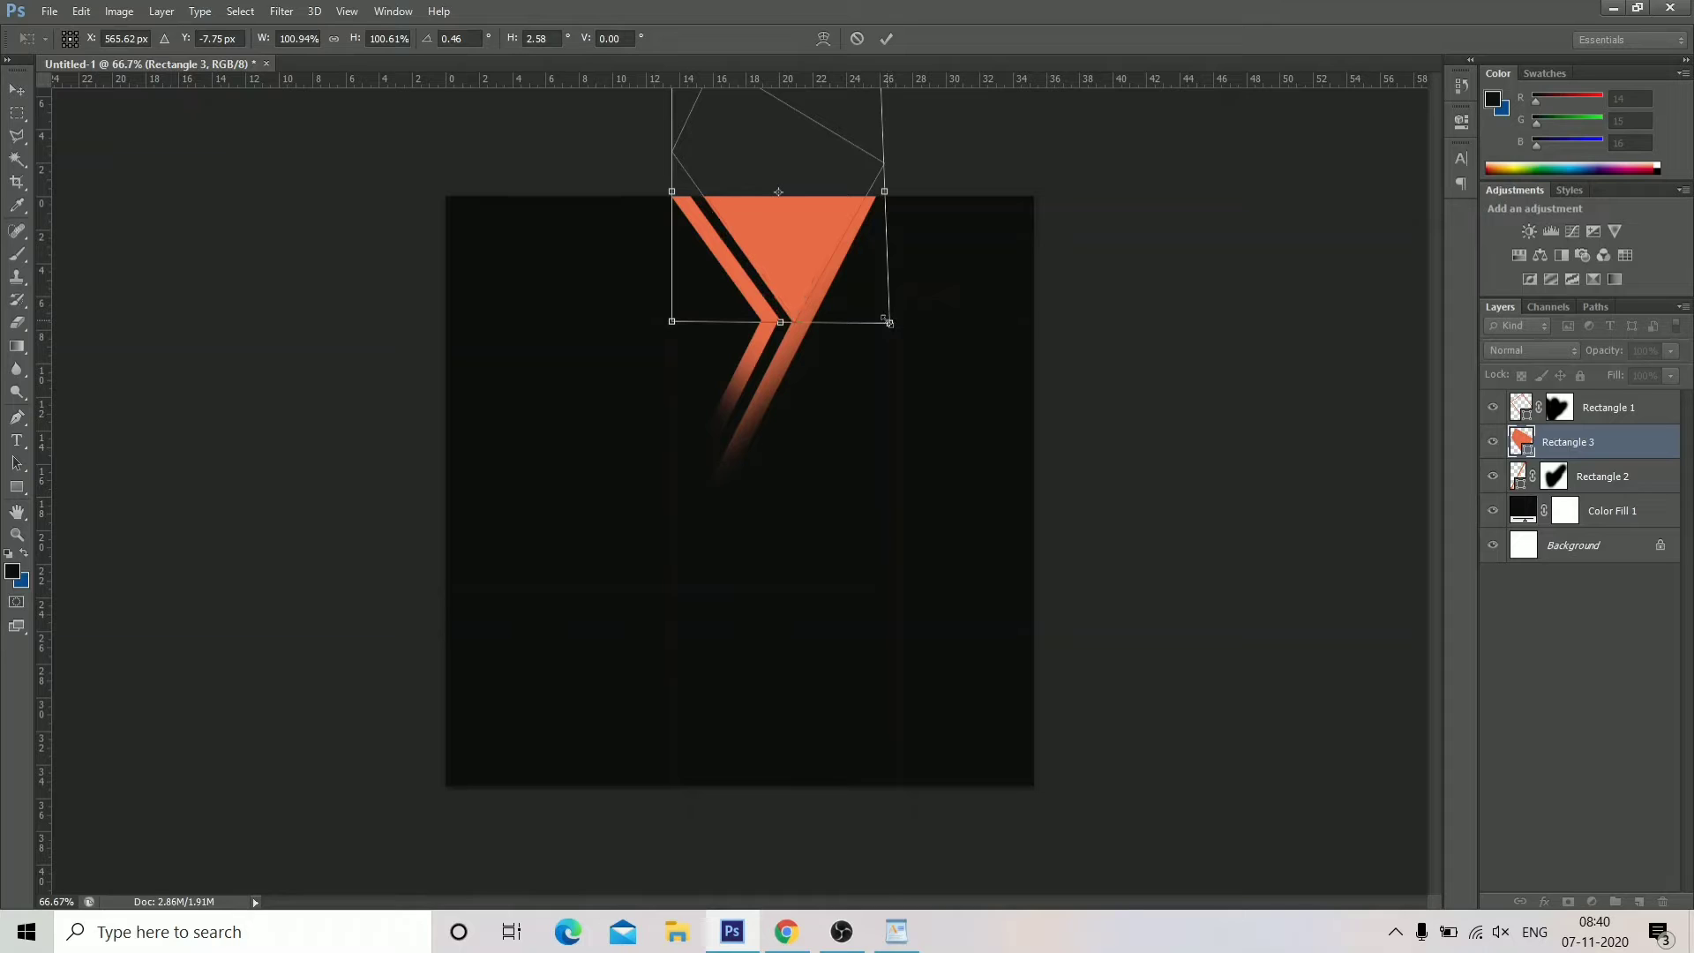
key("ctrl+z")
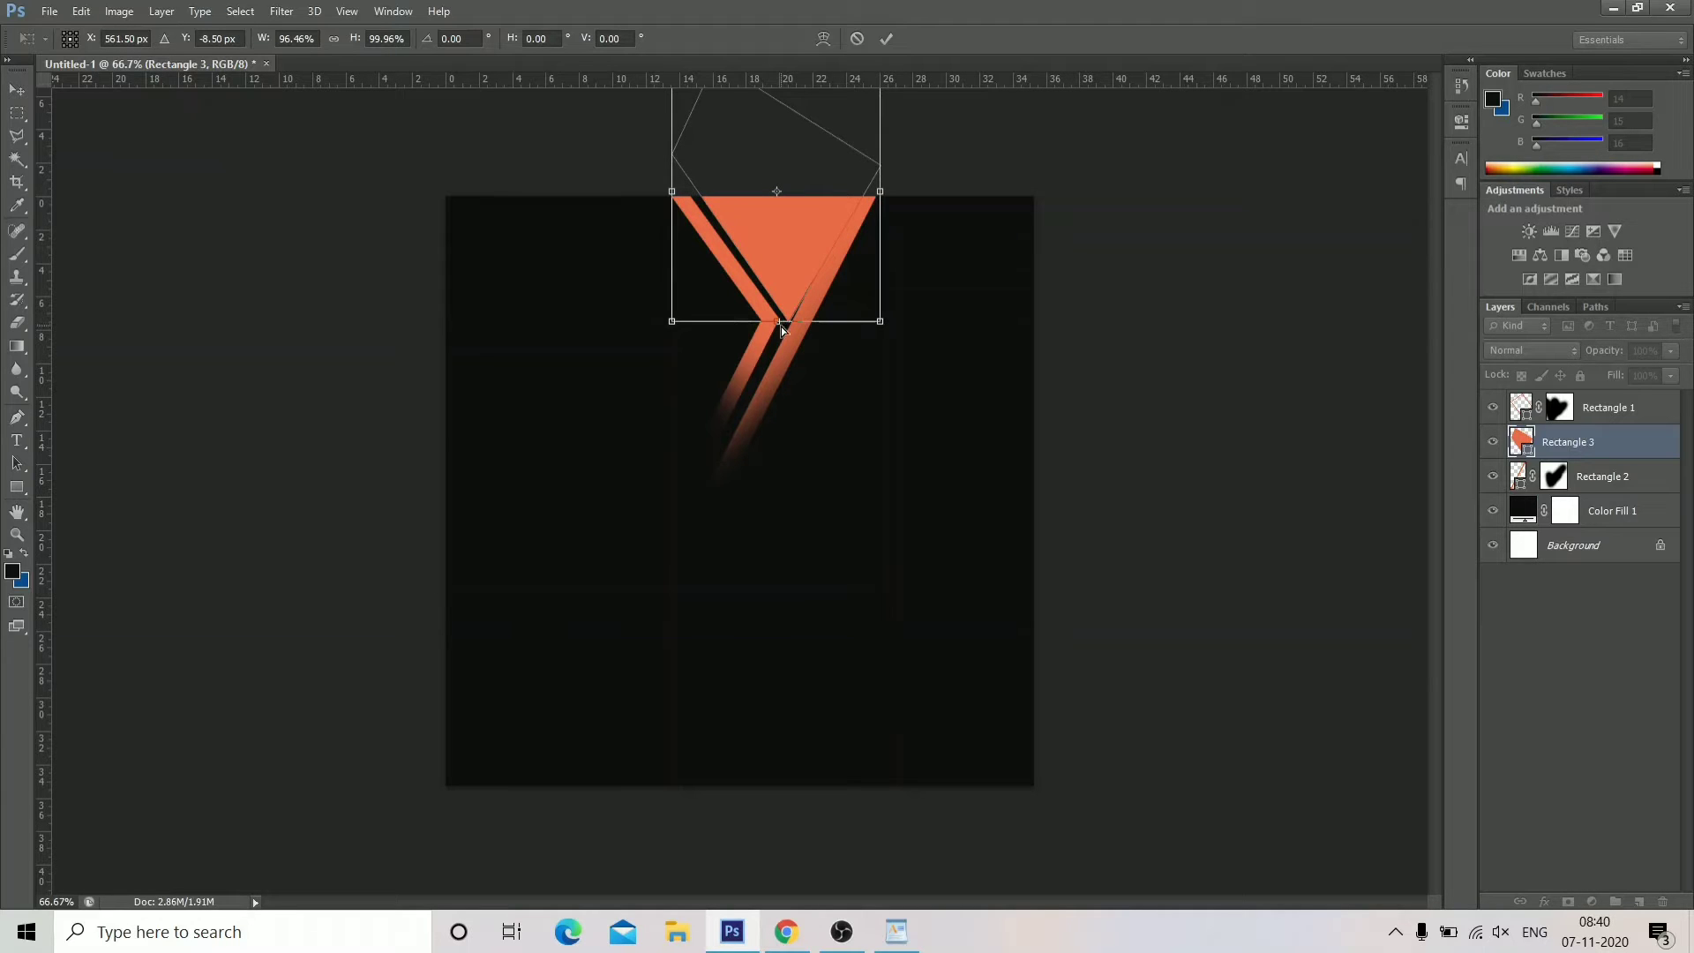
left_click_drag(778, 321, 787, 325)
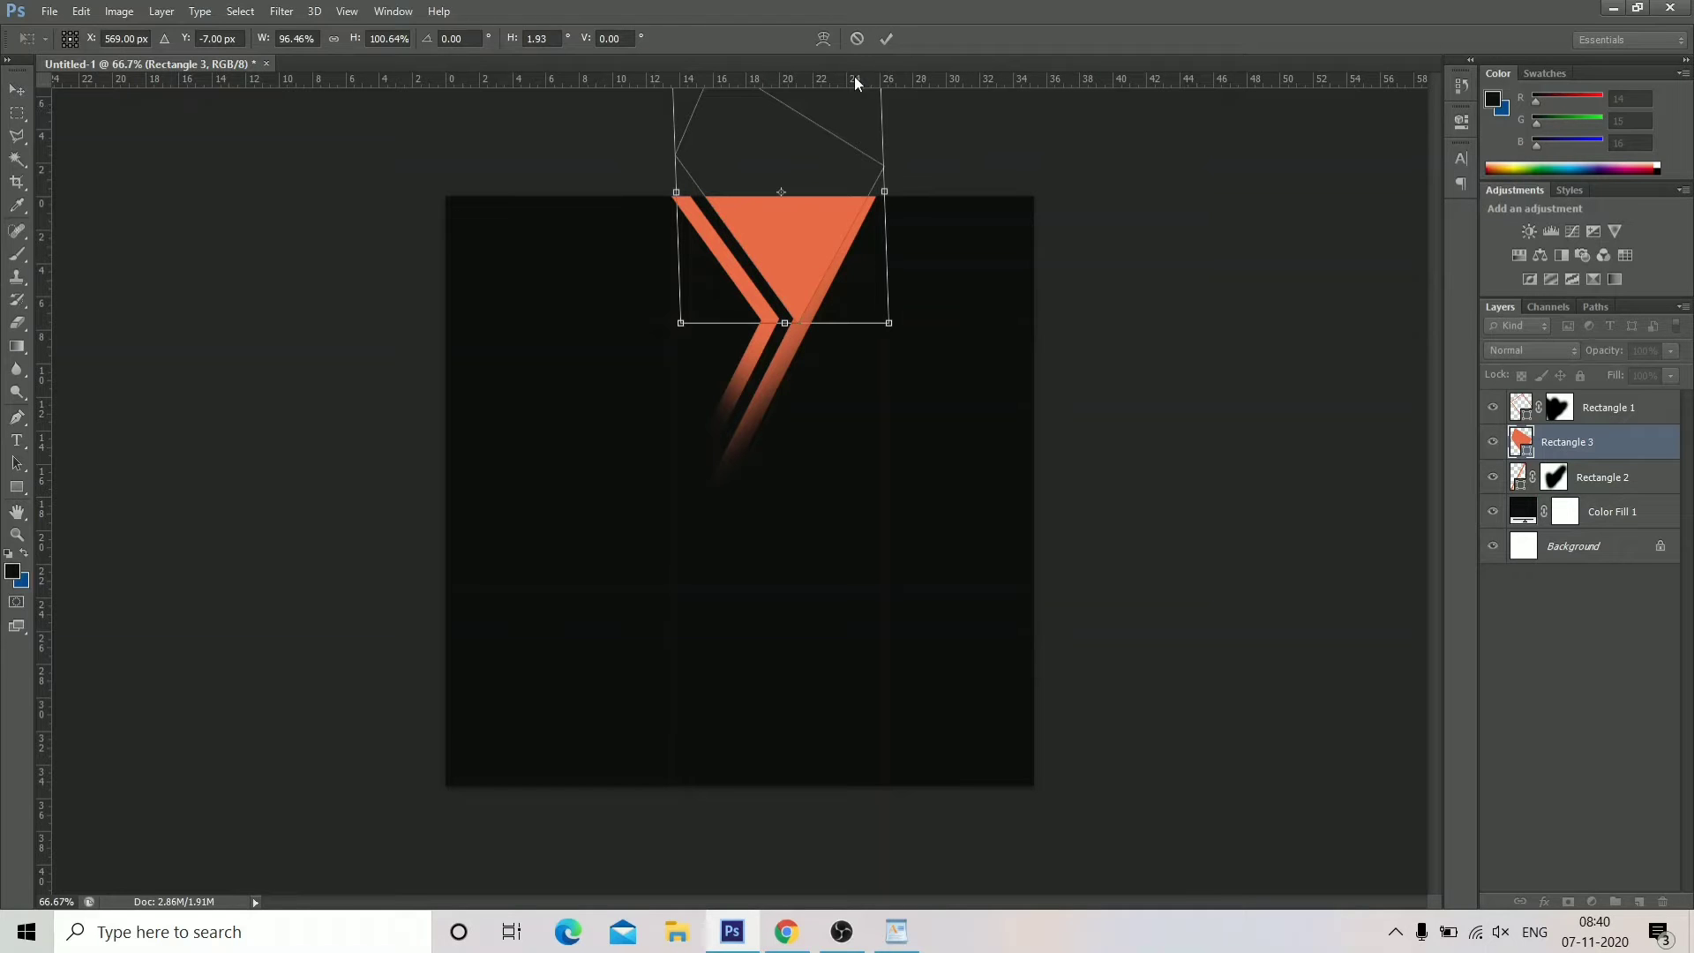
left_click_drag(803, 233, 798, 227)
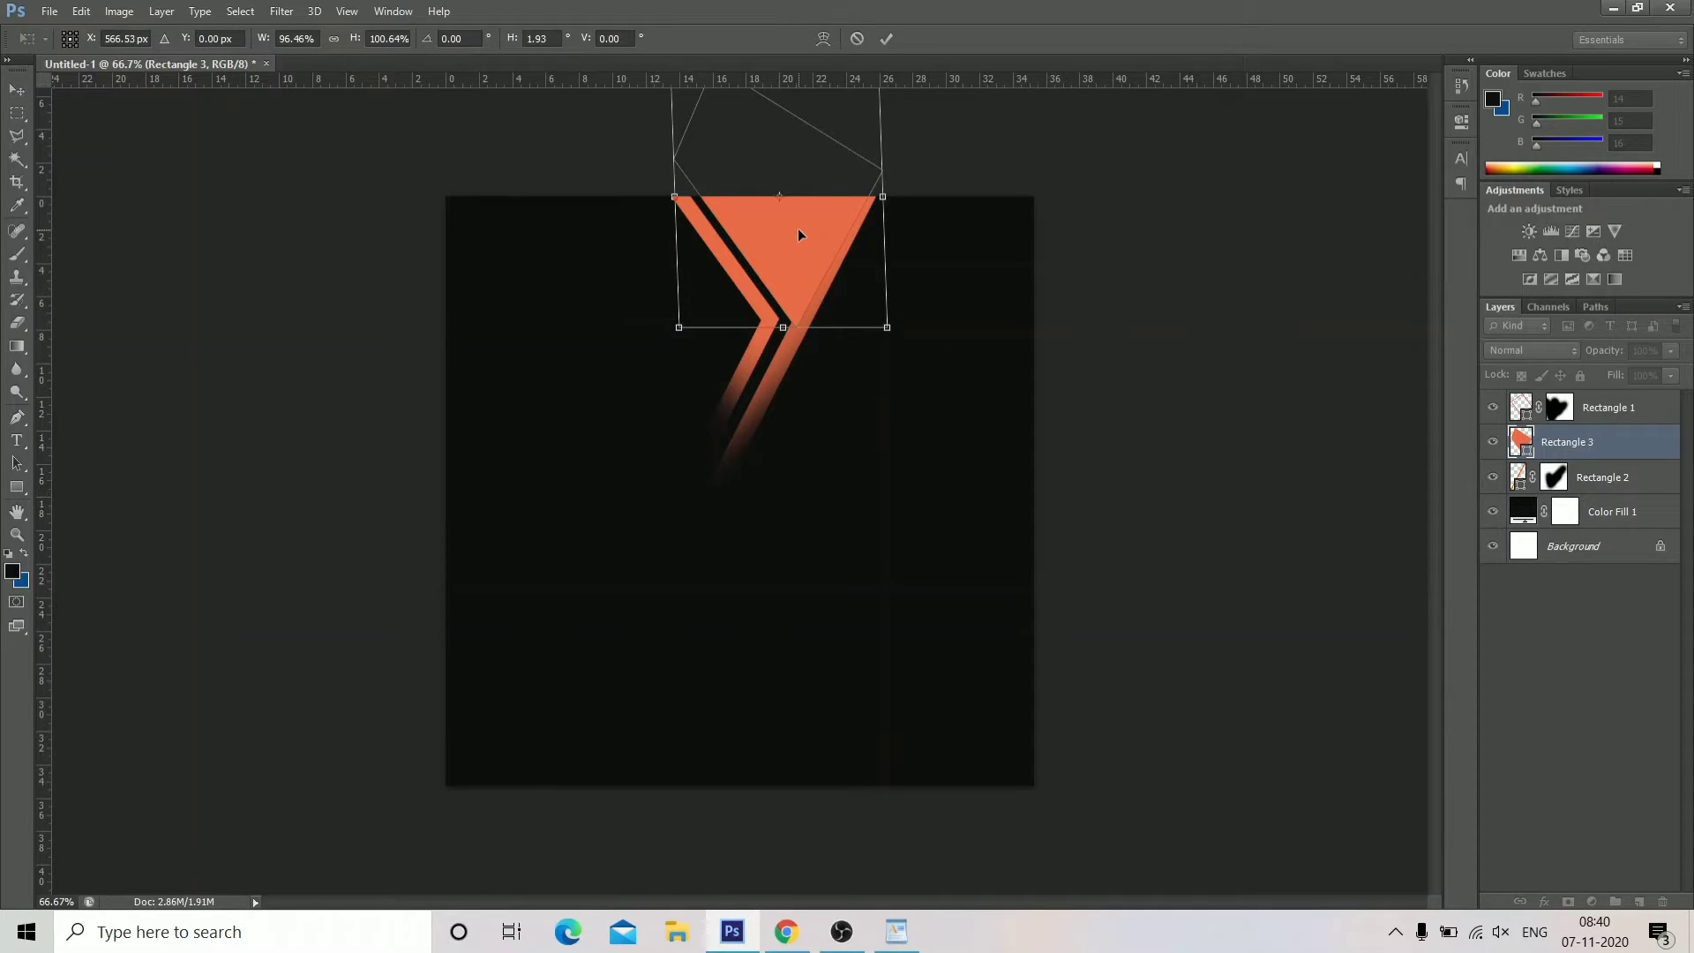
left_click(887, 38)
left_click(925, 405)
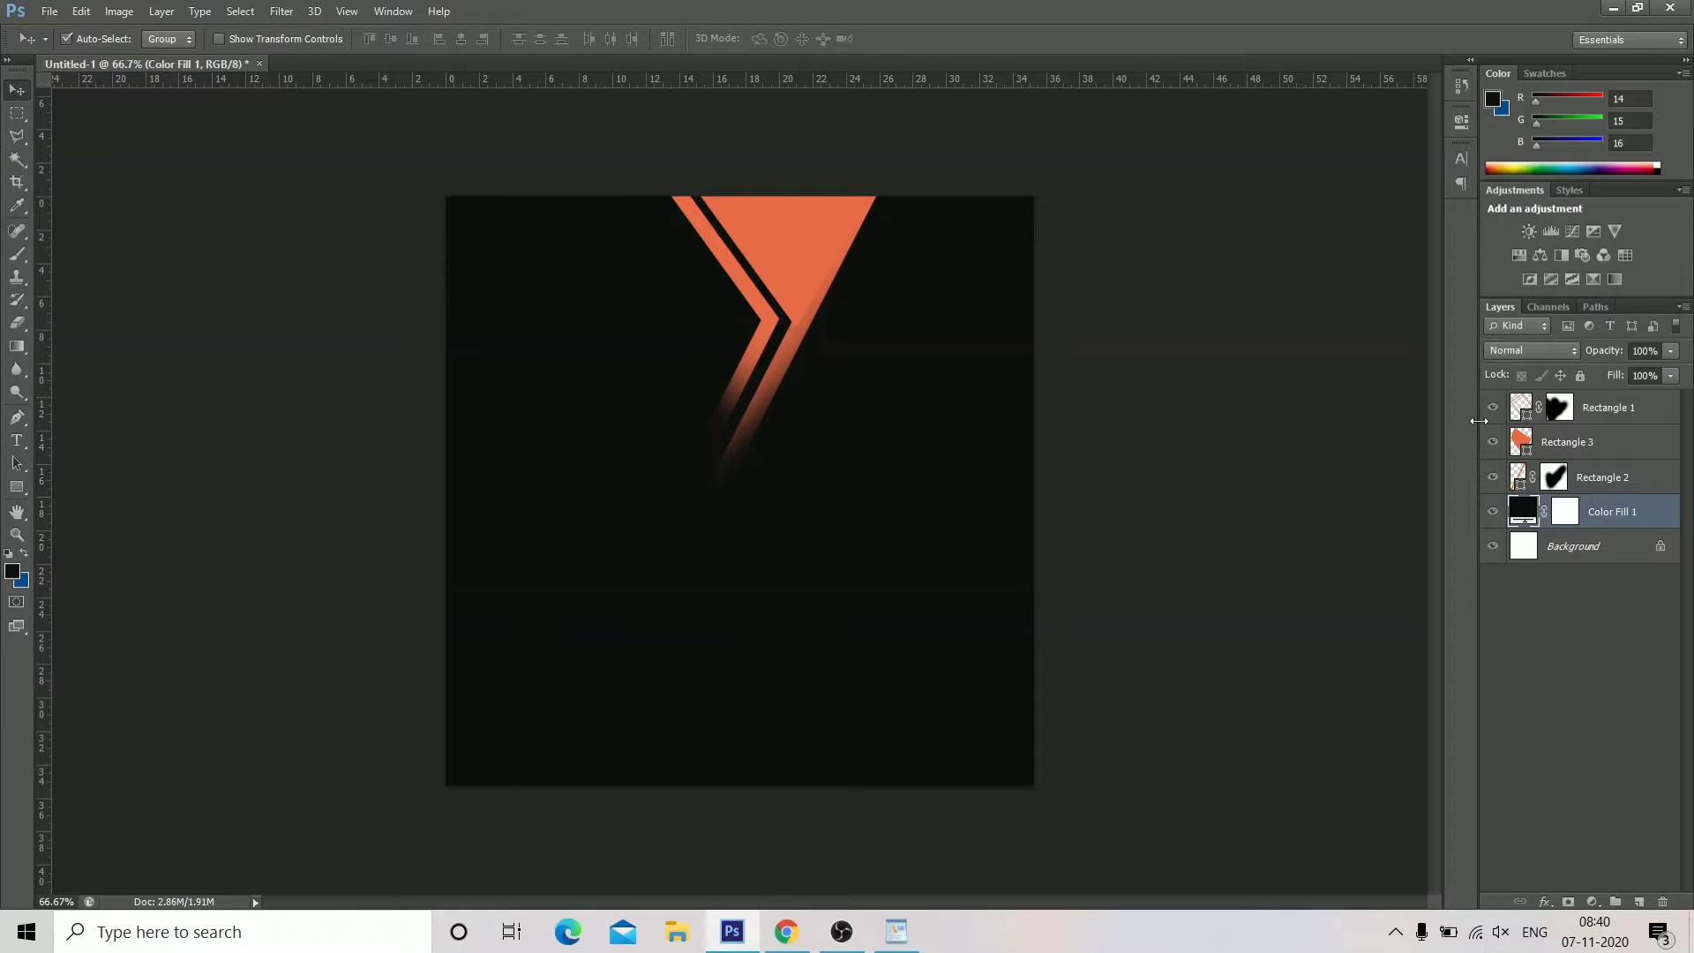
Delete the long bar's layer mask and add a new blank mask to the Rectangle 2 layer.
left_click_drag(1555, 481, 1667, 909)
left_click(813, 345)
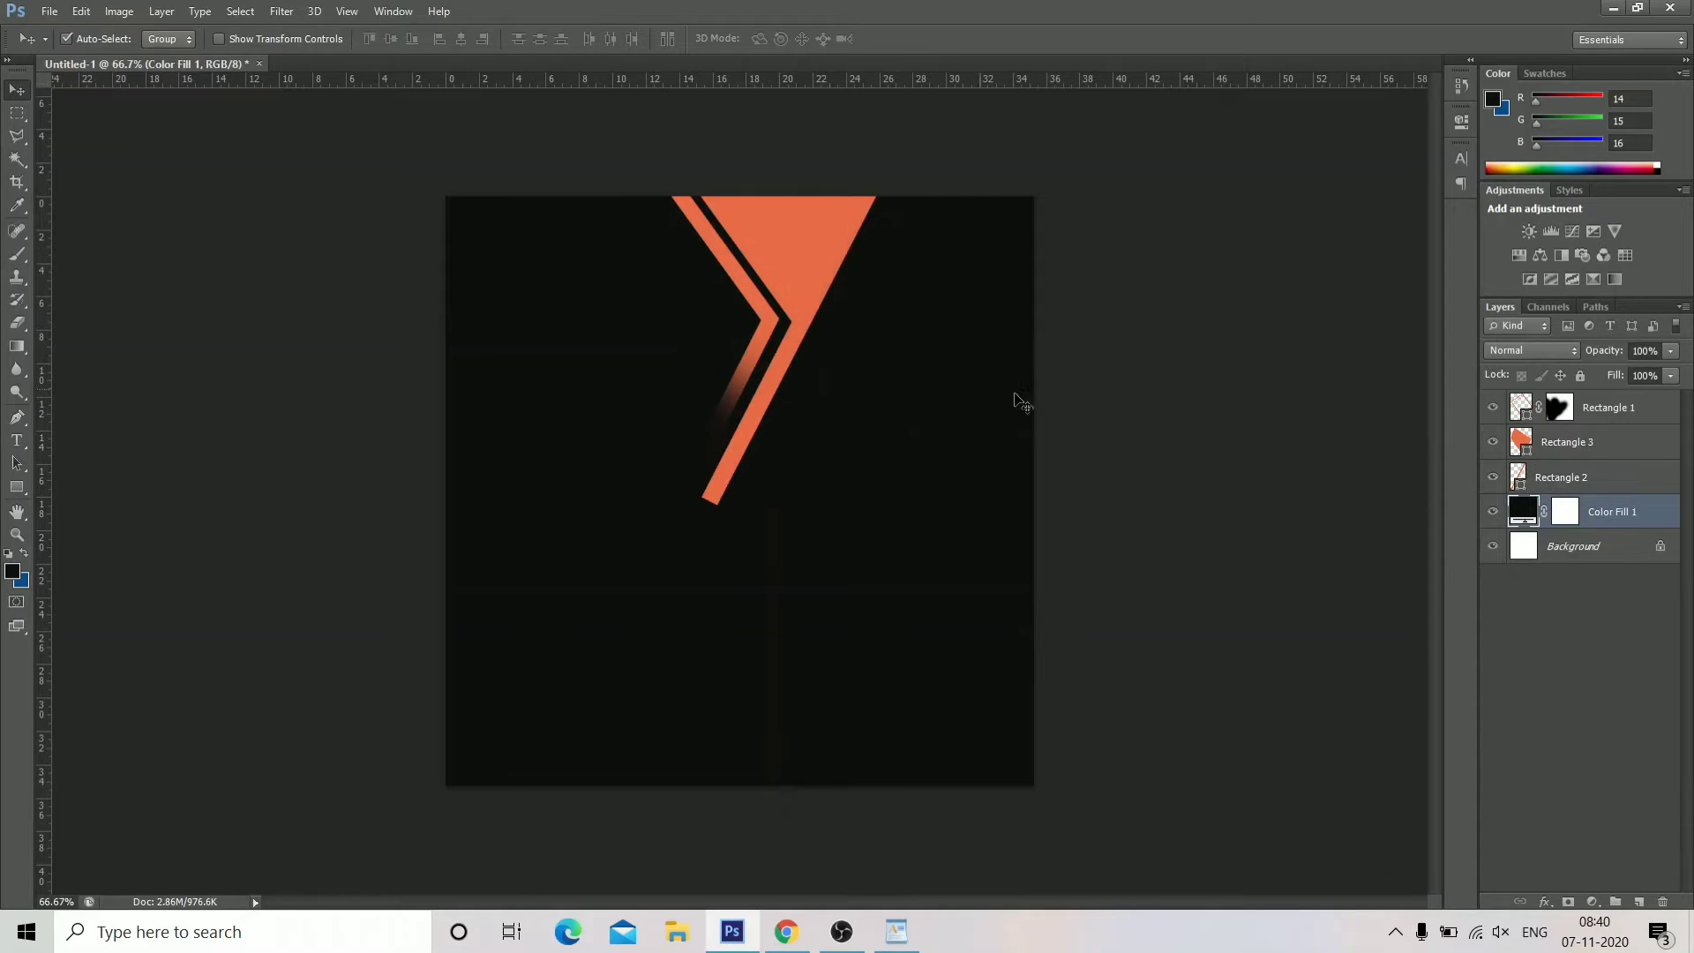
left_click(1579, 475)
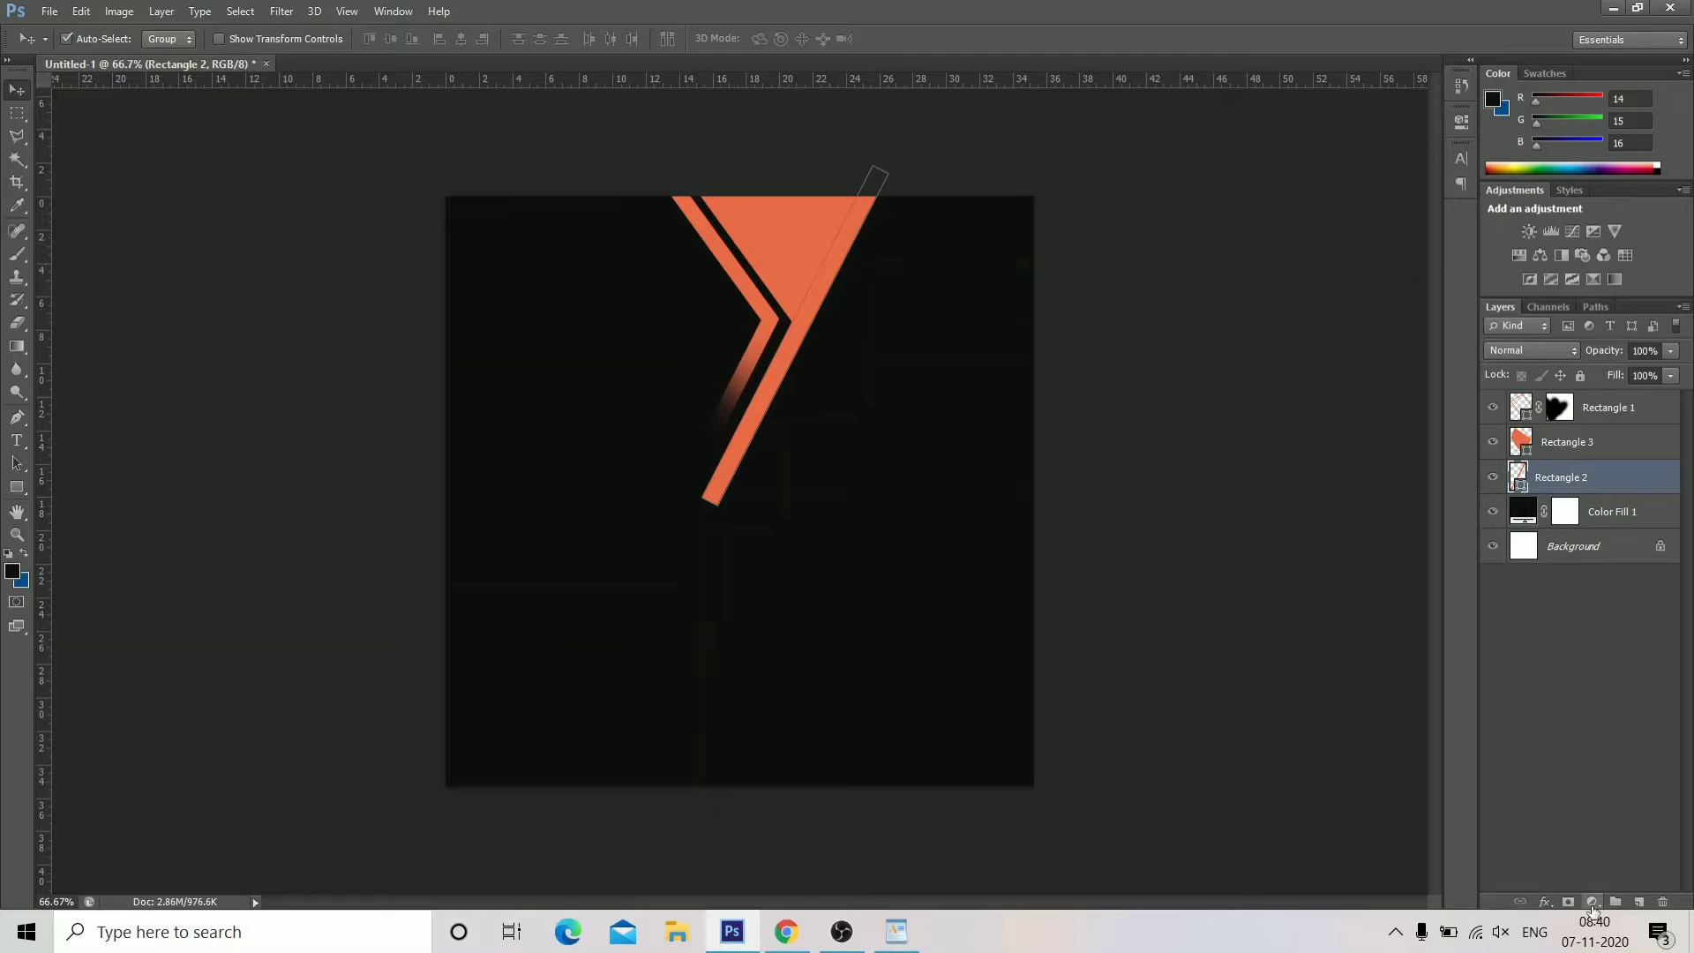
left_click(1568, 901)
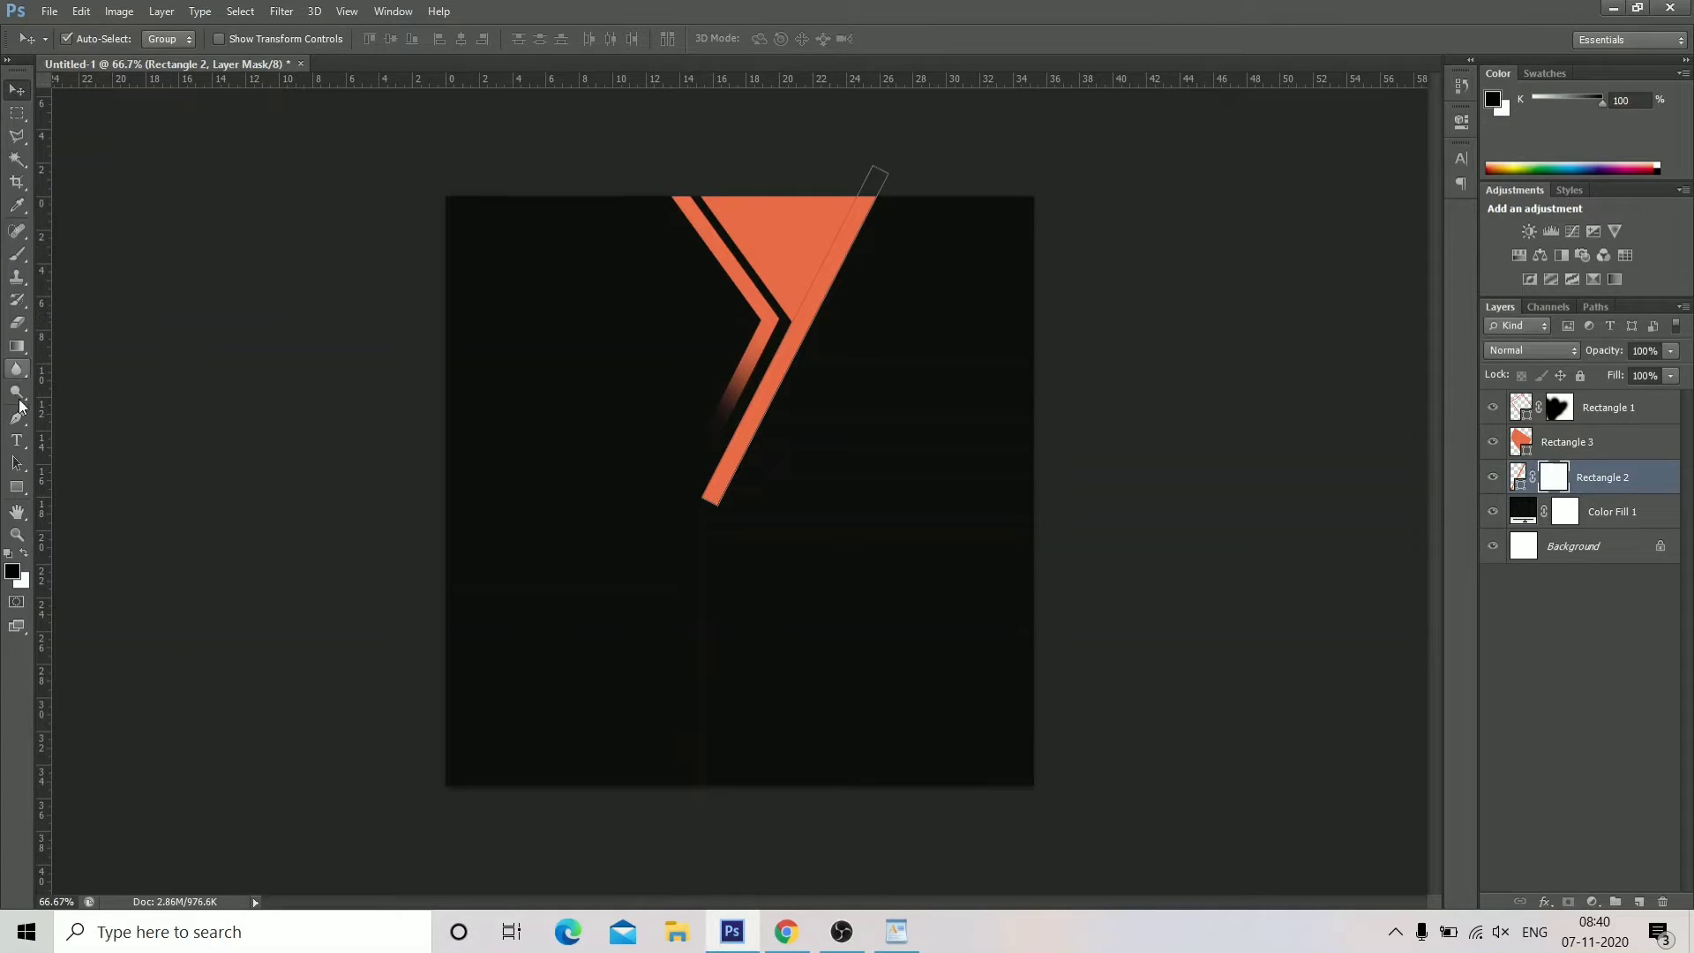
Reduce the brush to 70 px and paint black on the bar's mask to hide and taper its lower end.
left_click(16, 254)
key("bracketleft")
key("bracketleft")
key("bracketleft")
key("bracketleft")
key("bracketleft")
key("bracketleft")
key("bracketleft")
key("bracketleft")
key("bracketleft")
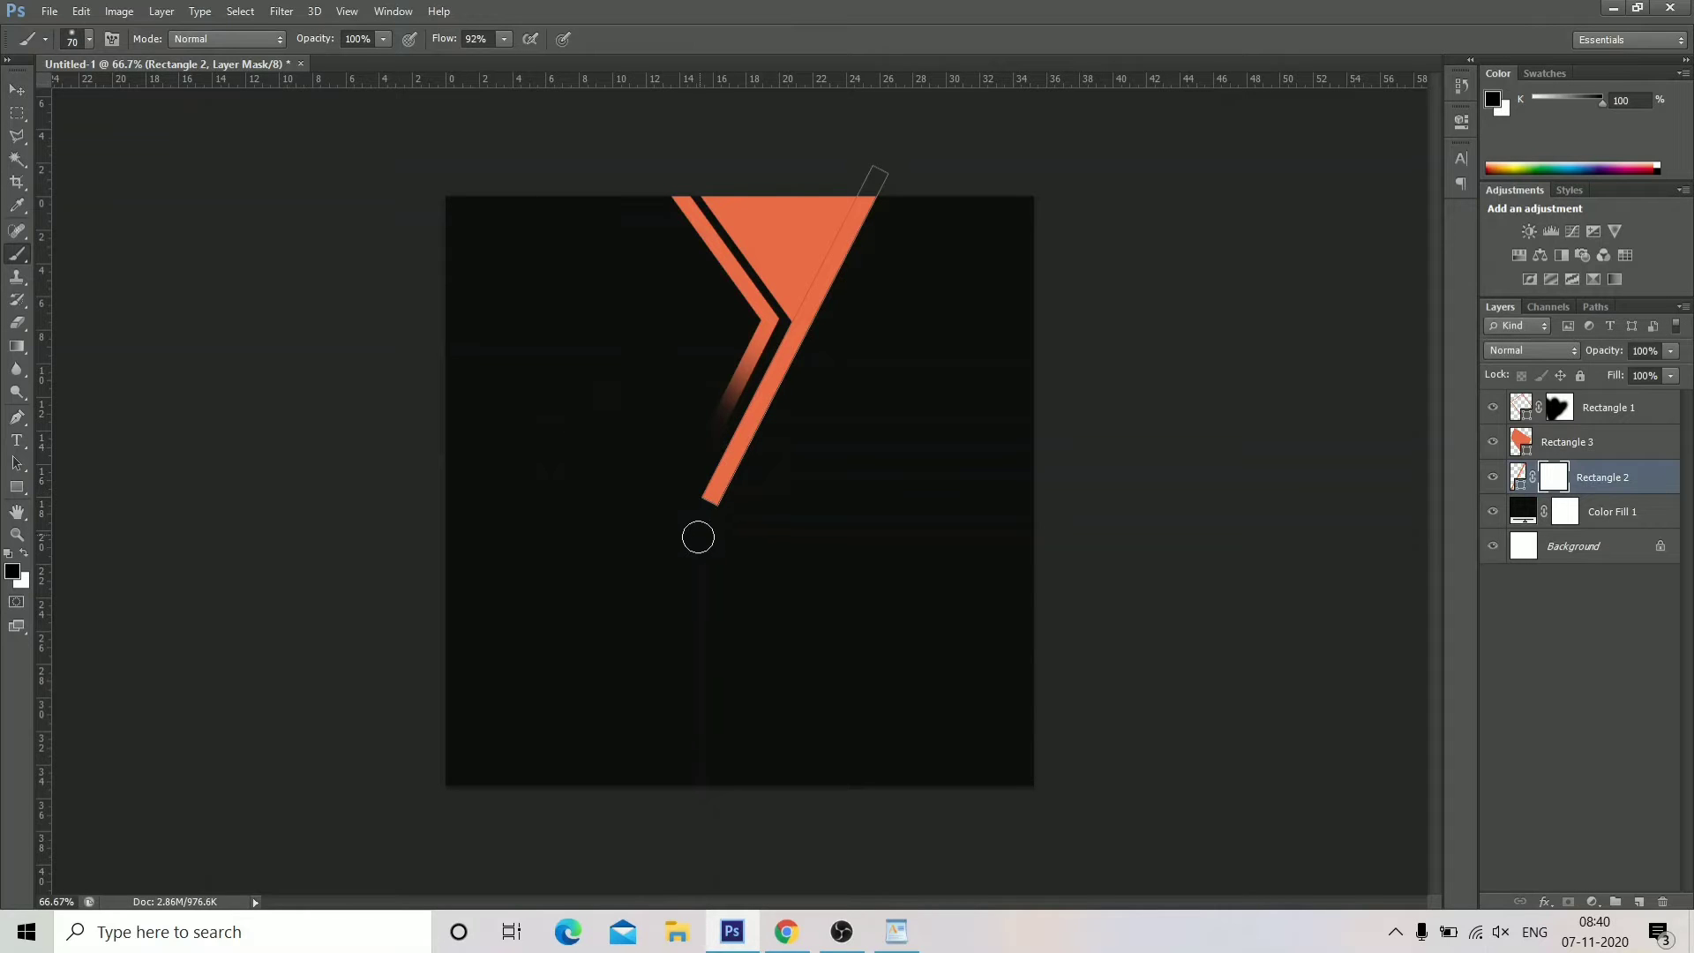
mouse_move(696, 532)
left_mouse_down()
mouse_move(772, 465)
mouse_move(705, 525)
mouse_move(696, 476)
mouse_move(679, 566)
mouse_move(710, 459)
mouse_move(687, 553)
mouse_move(806, 391)
mouse_move(718, 499)
left_mouse_up()
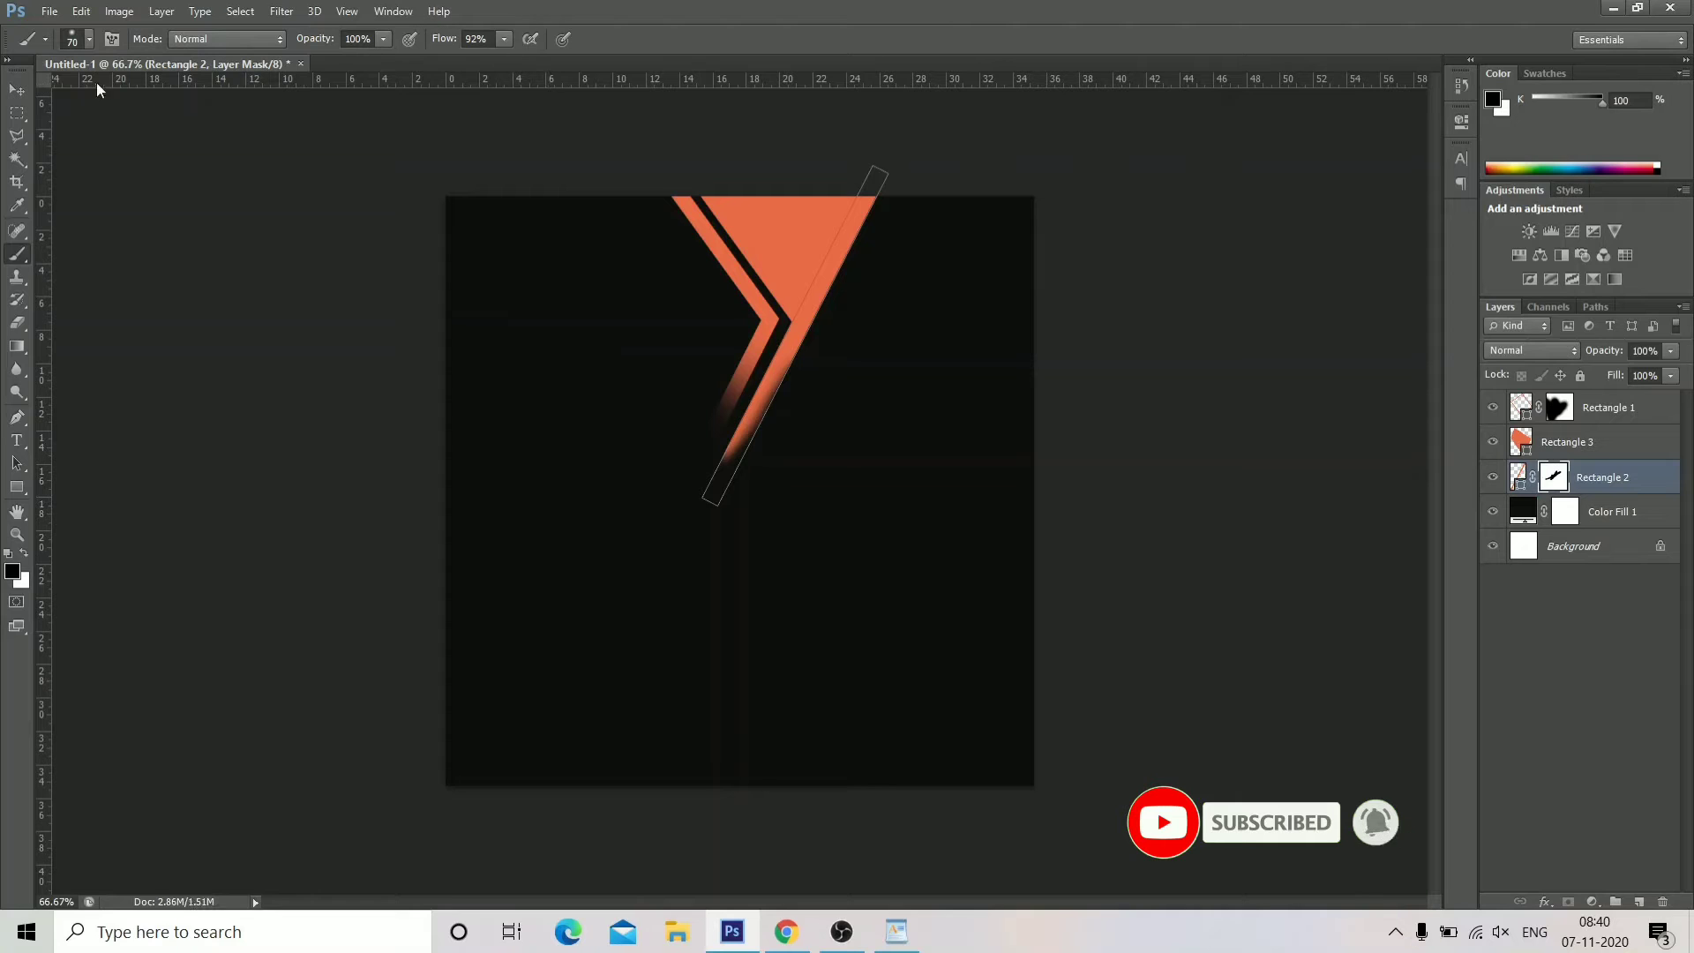
left_click(17, 89)
left_click(875, 685)
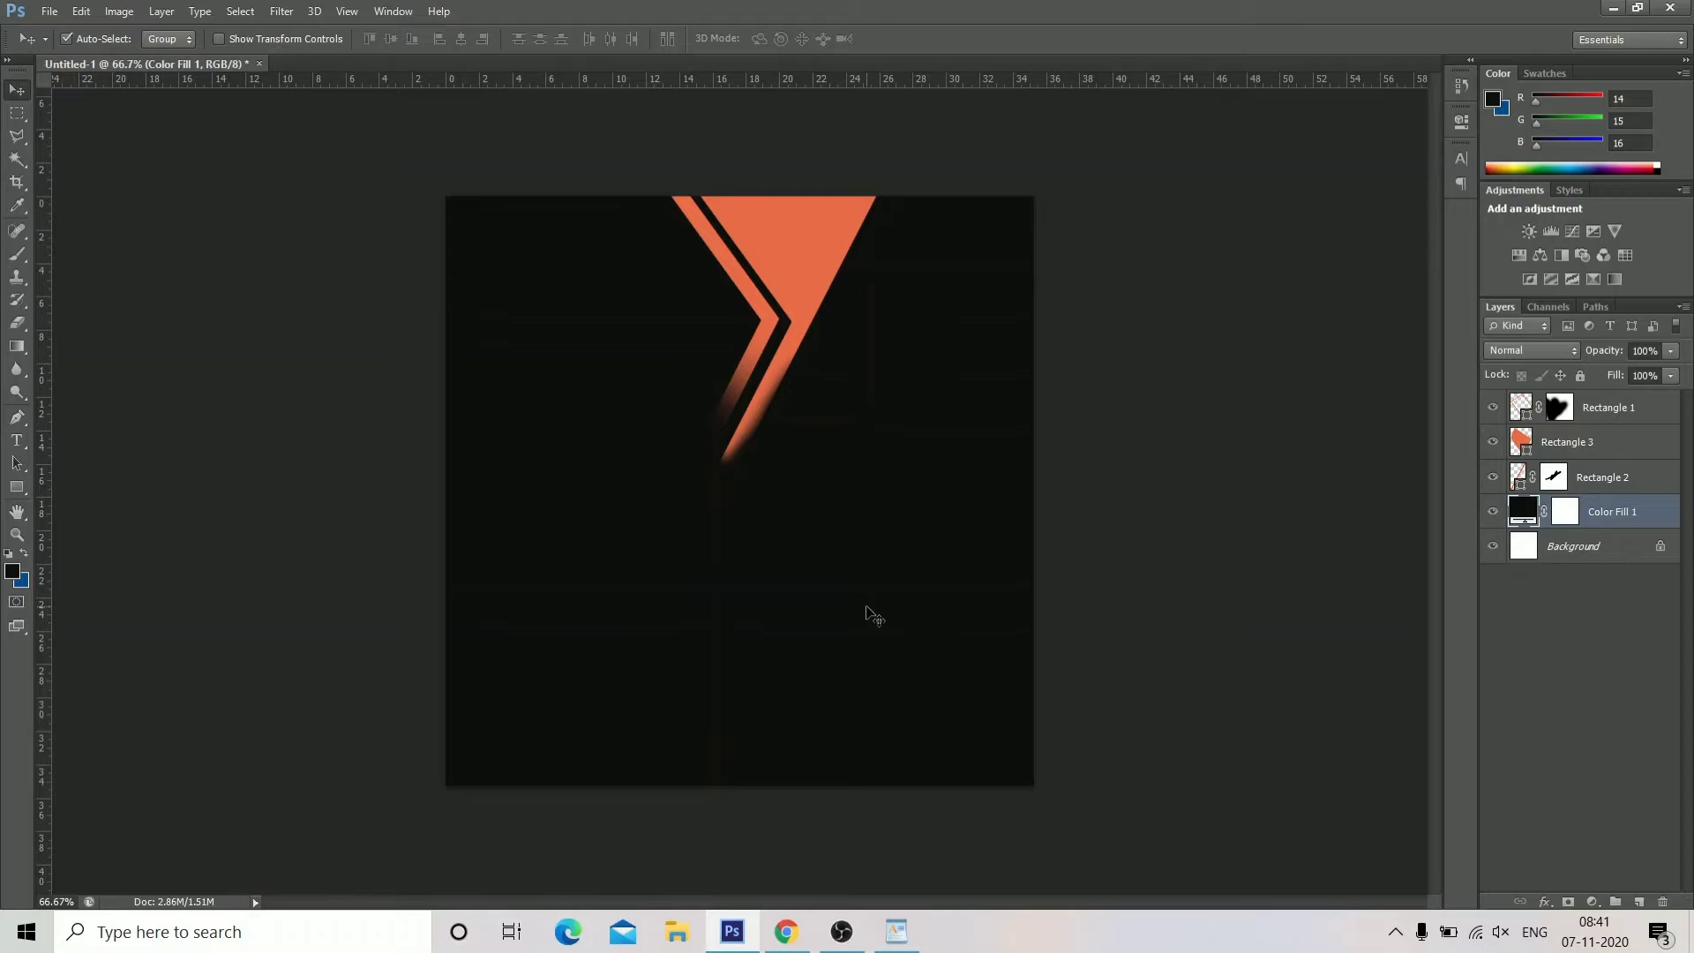
Paint further on the Rectangle 2 mask to shorten the bar's pointed tip.
left_click(17, 255)
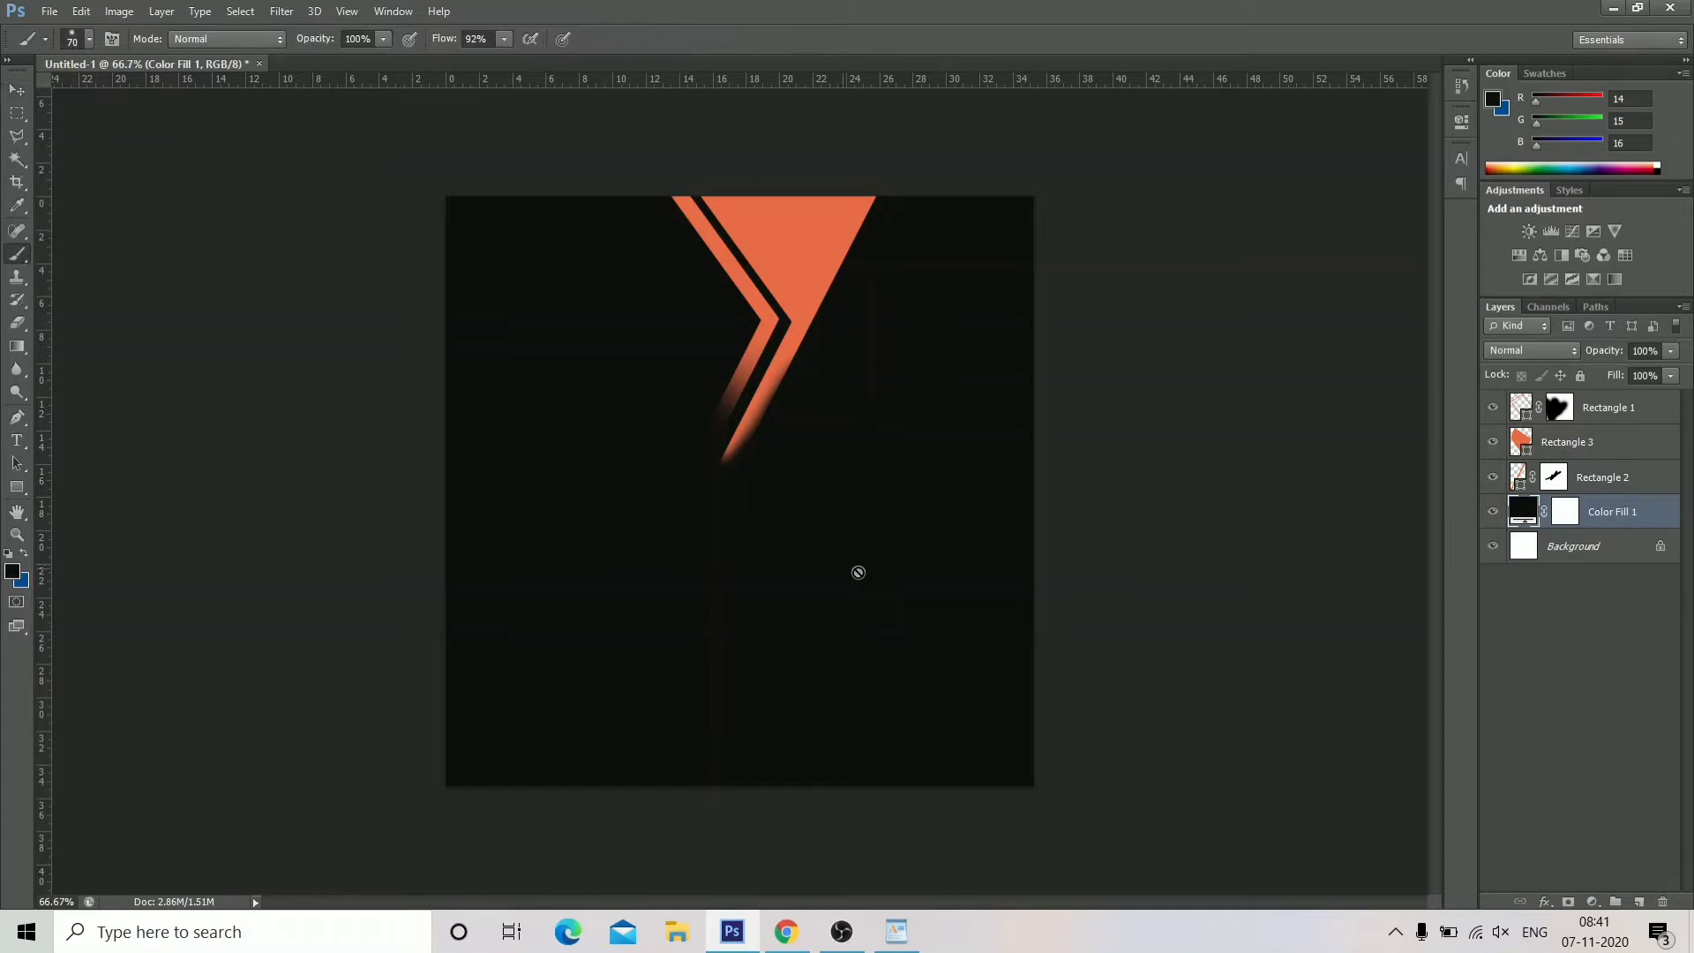
left_click(1555, 478)
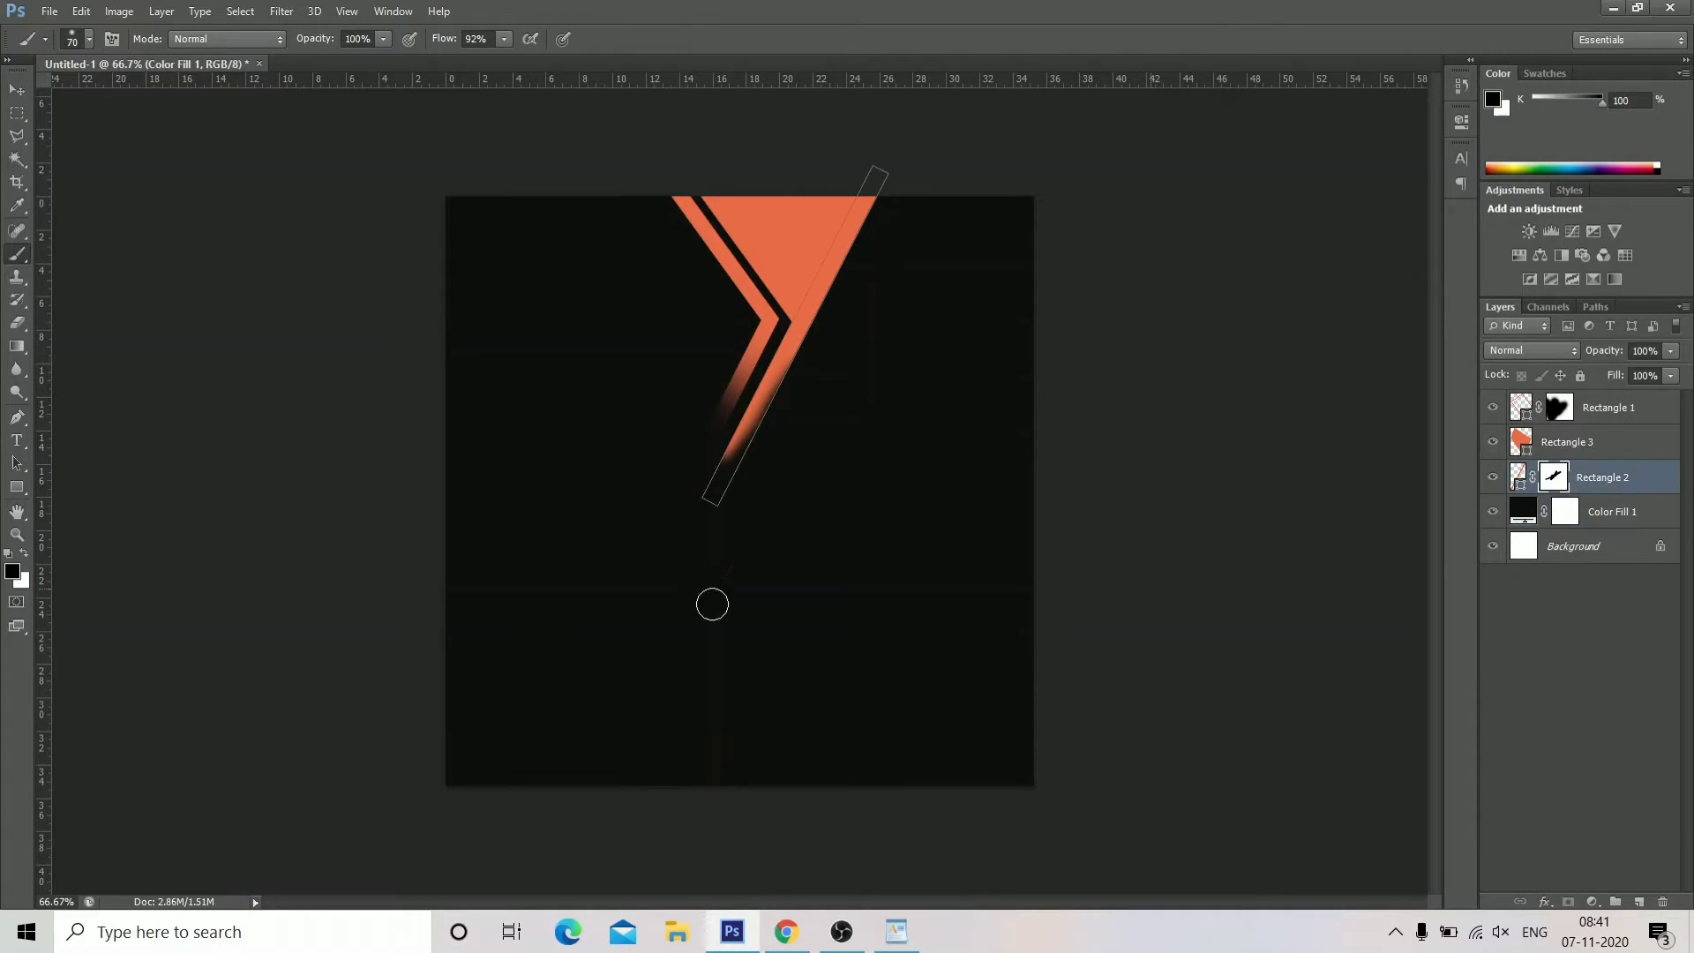
mouse_move(683, 497)
left_mouse_down()
mouse_move(760, 442)
mouse_move(625, 537)
left_mouse_up()
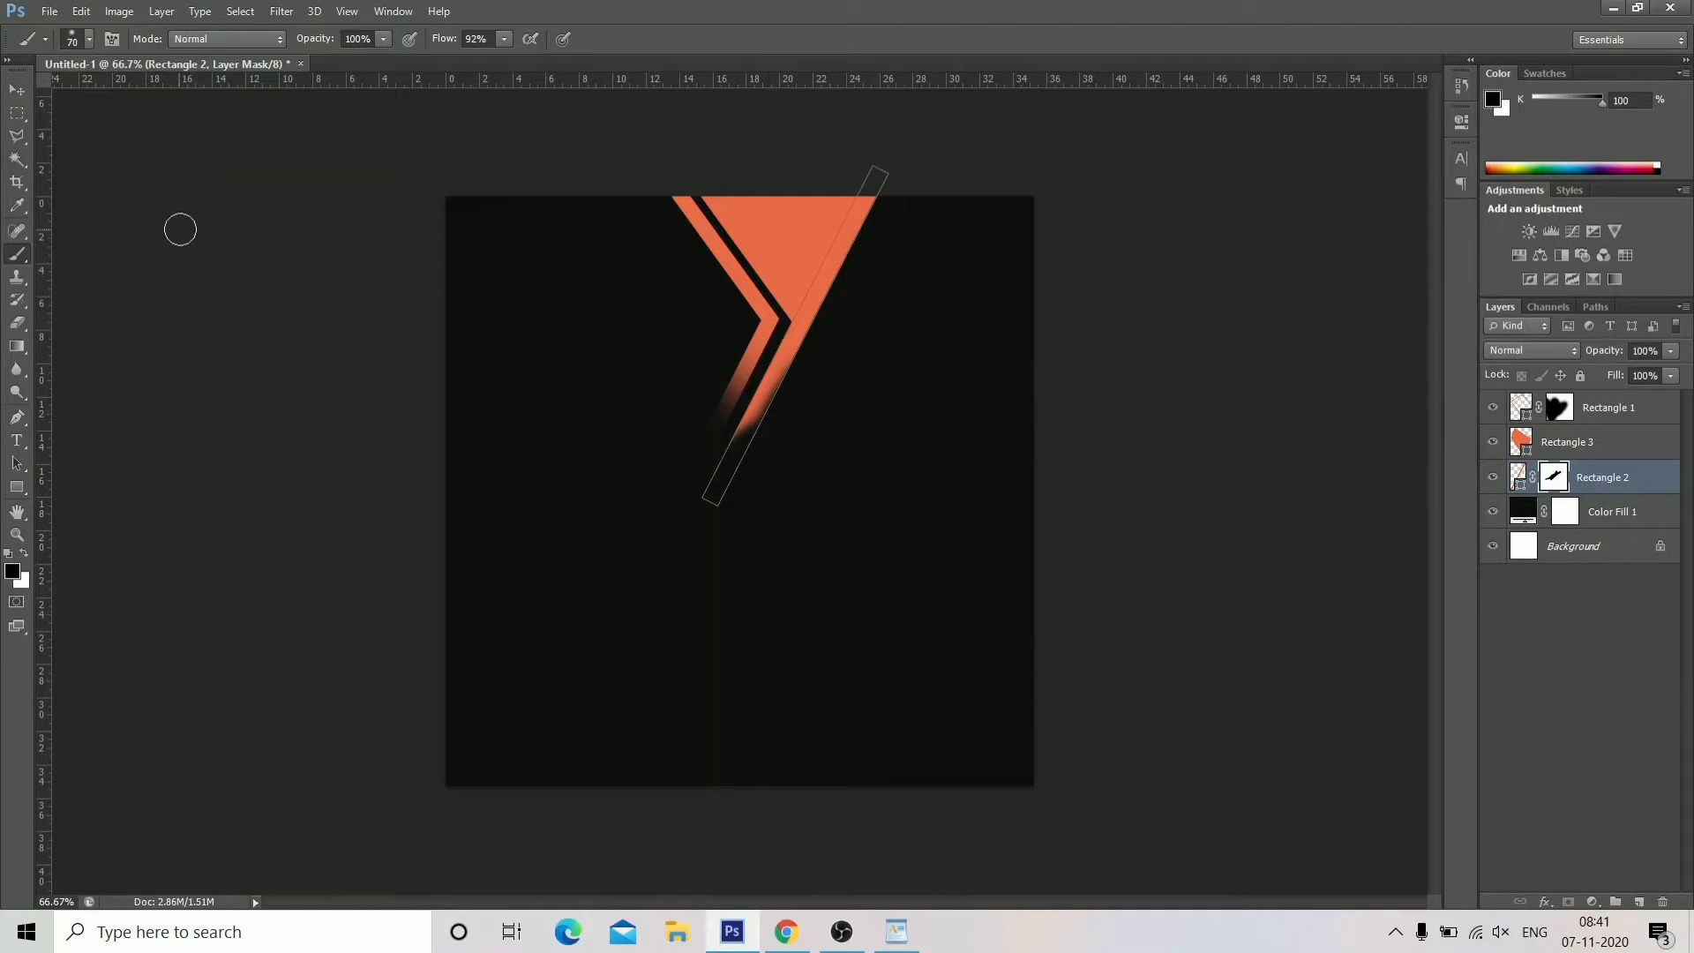
Set the brush opacity to 75% and paint over the bar's lower section on its mask to soften the fade.
left_click(382, 39)
left_click_drag(372, 61, 362, 61)
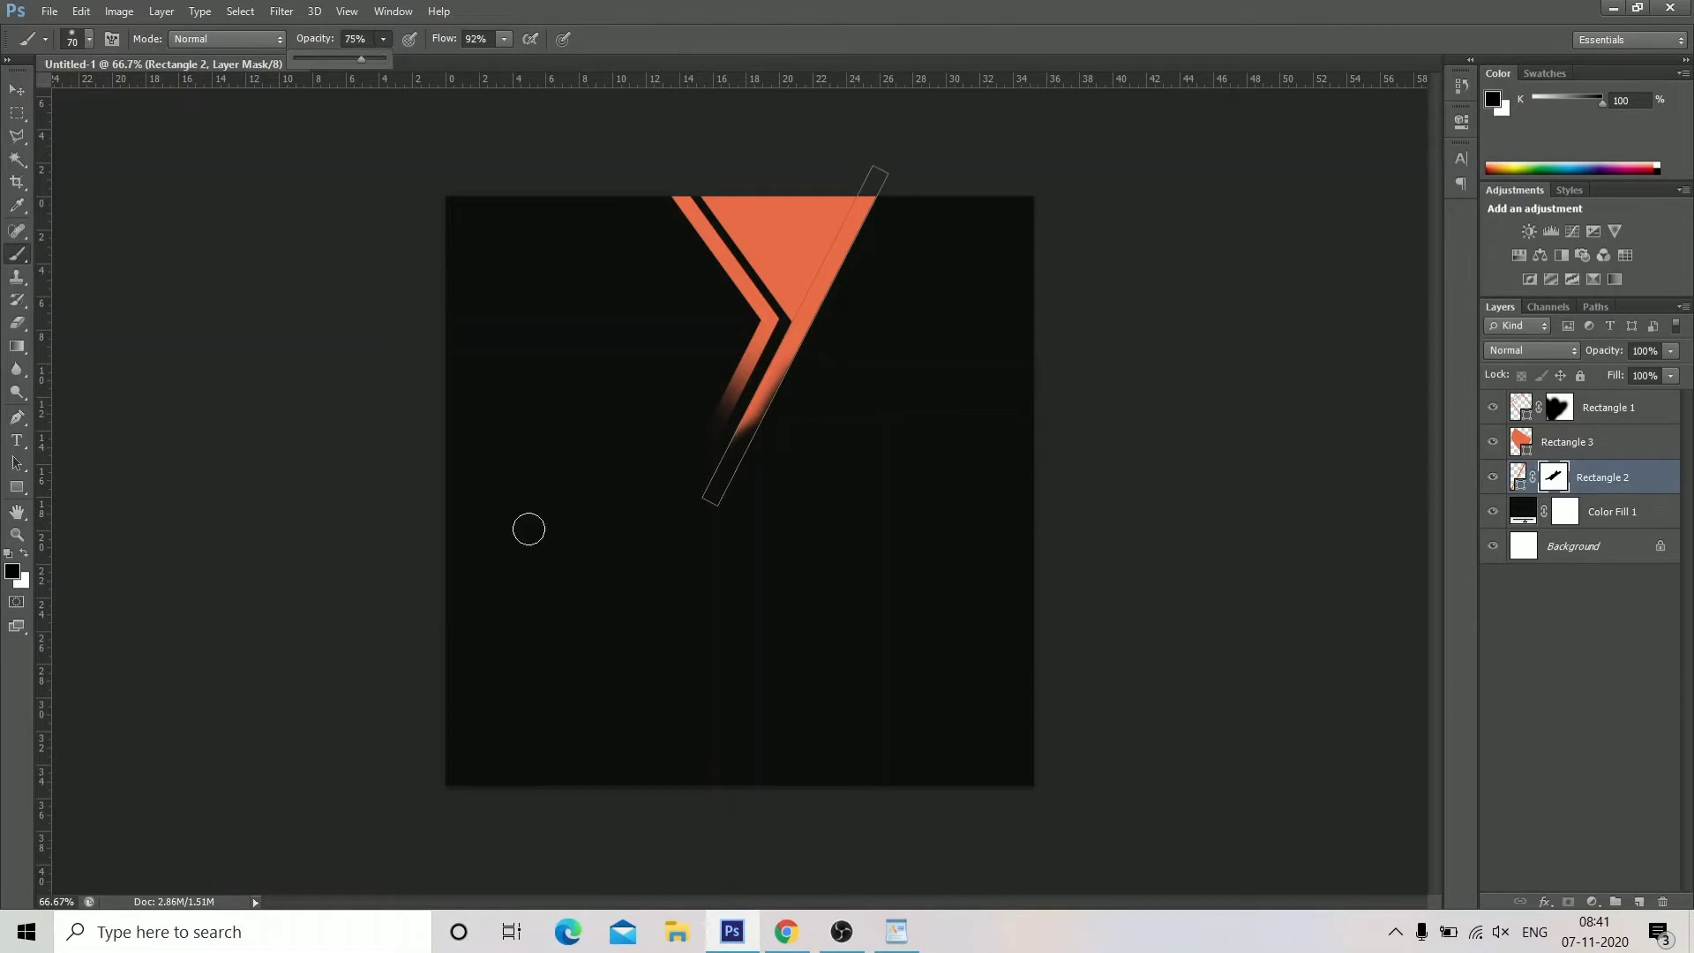
left_click(688, 477)
left_click_drag(722, 435, 776, 389)
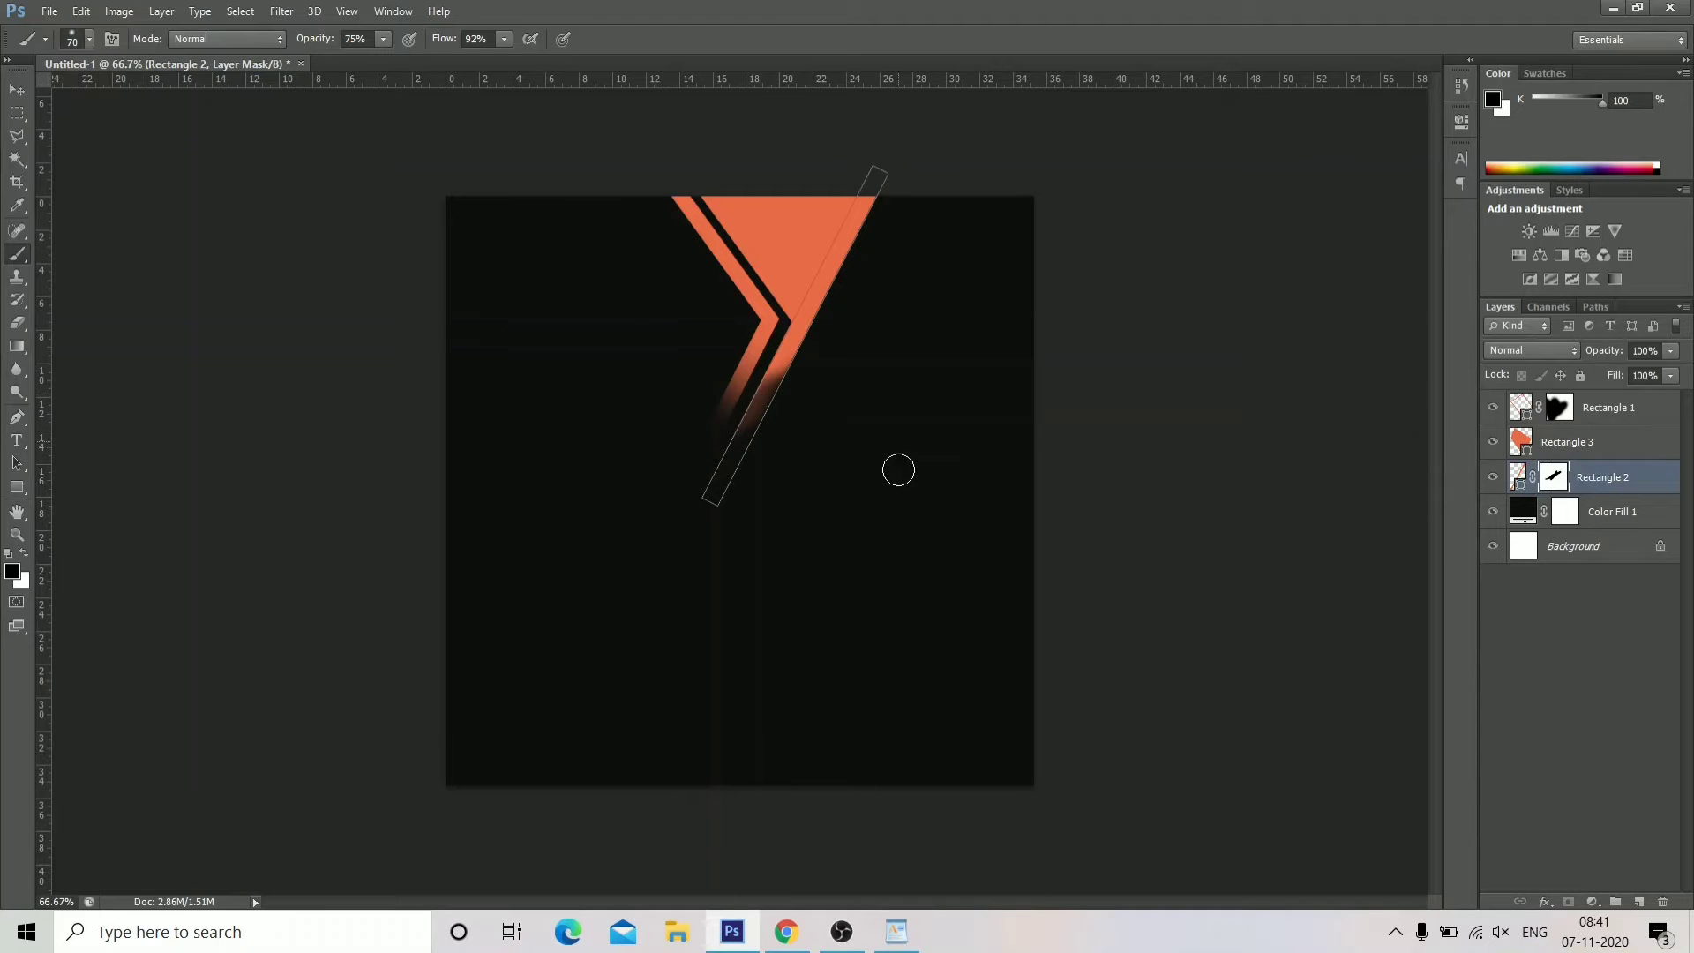
left_click(17, 89)
left_click(728, 598)
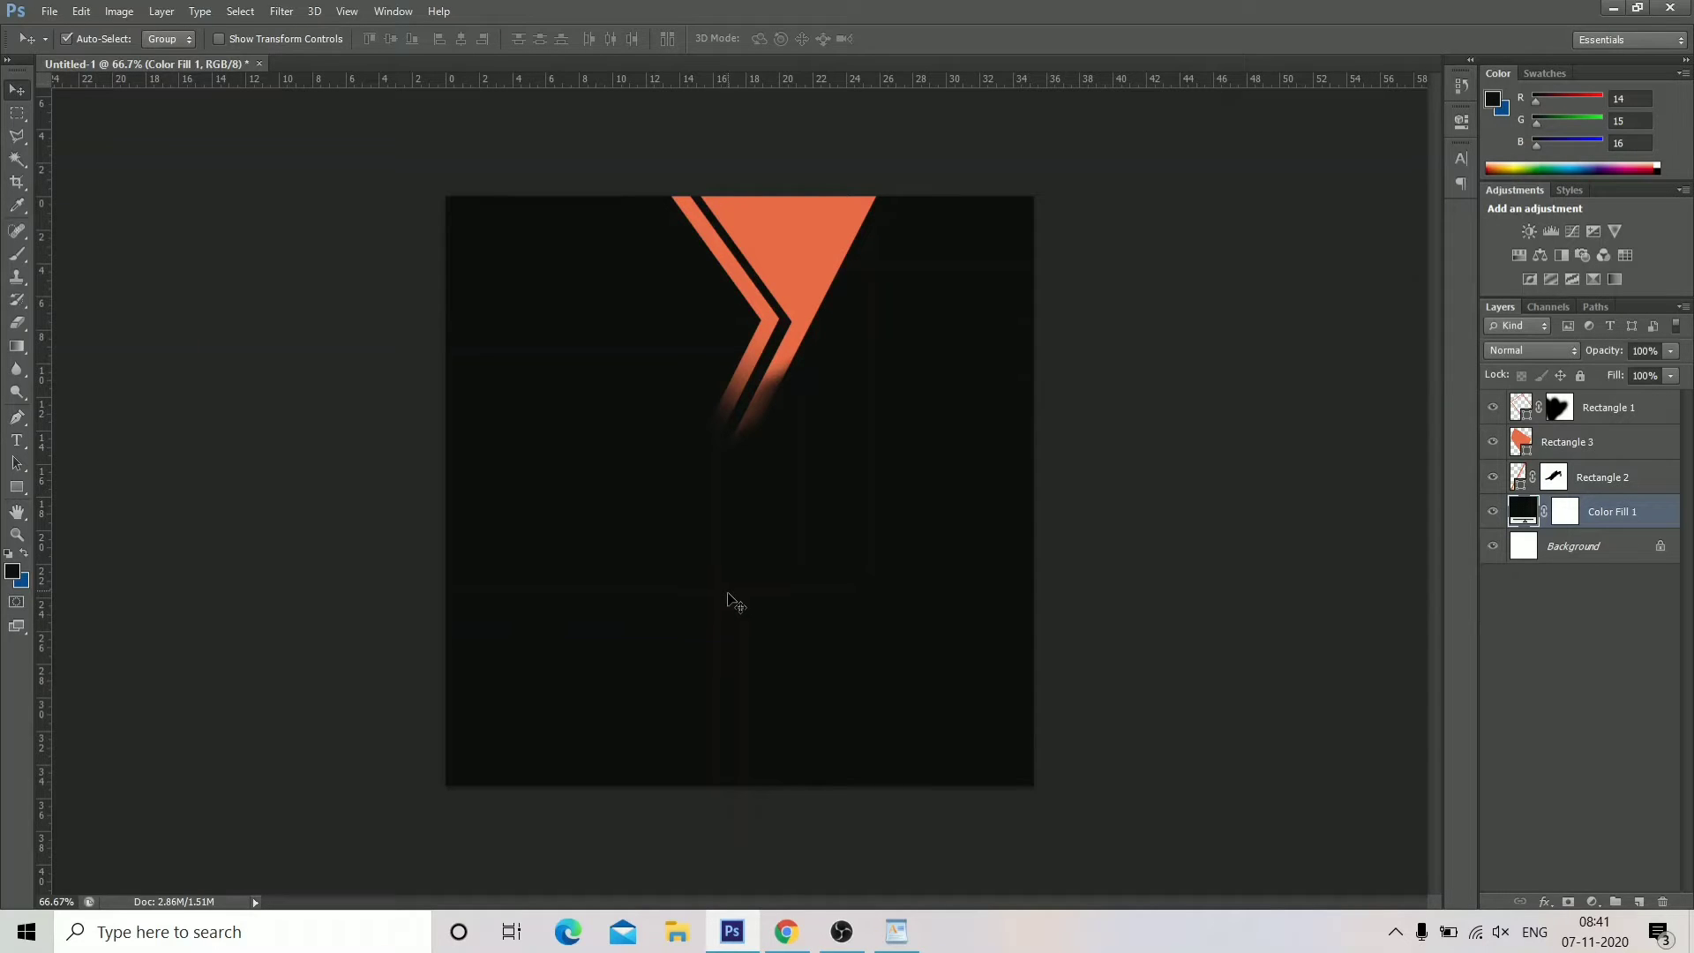
Draw a rectangle about 568 × 670 px directly above the Color Fill 1 layer and set its fill to none.
left_click(16, 487)
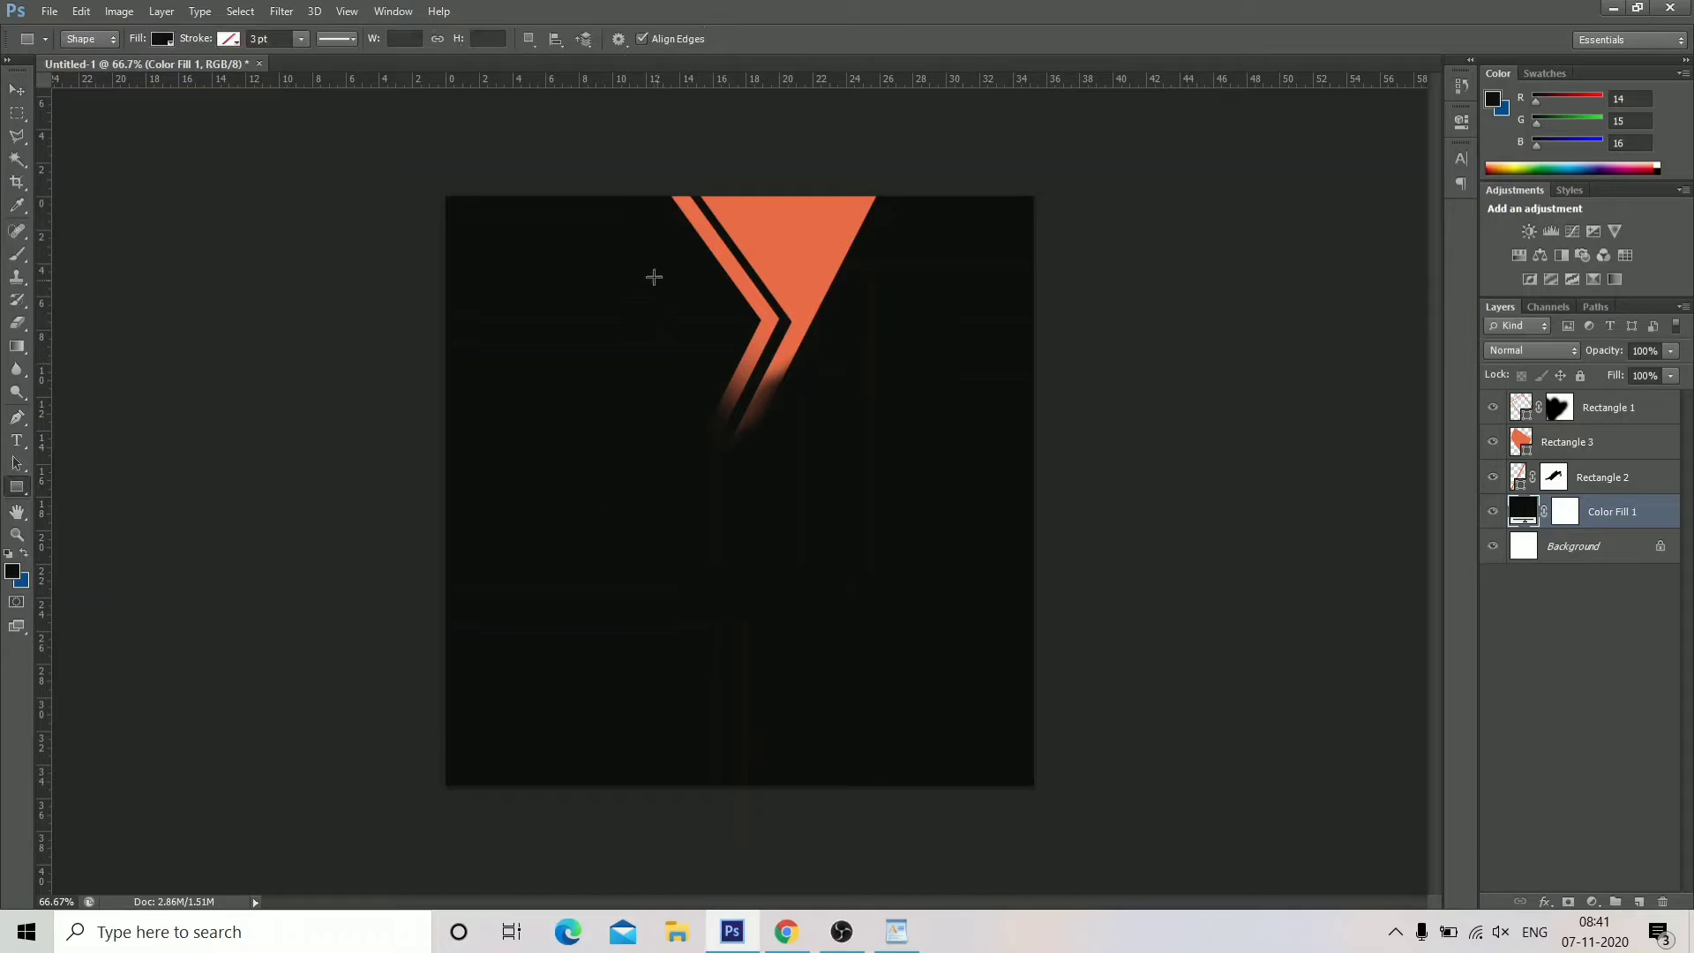
left_click_drag(644, 266, 974, 657)
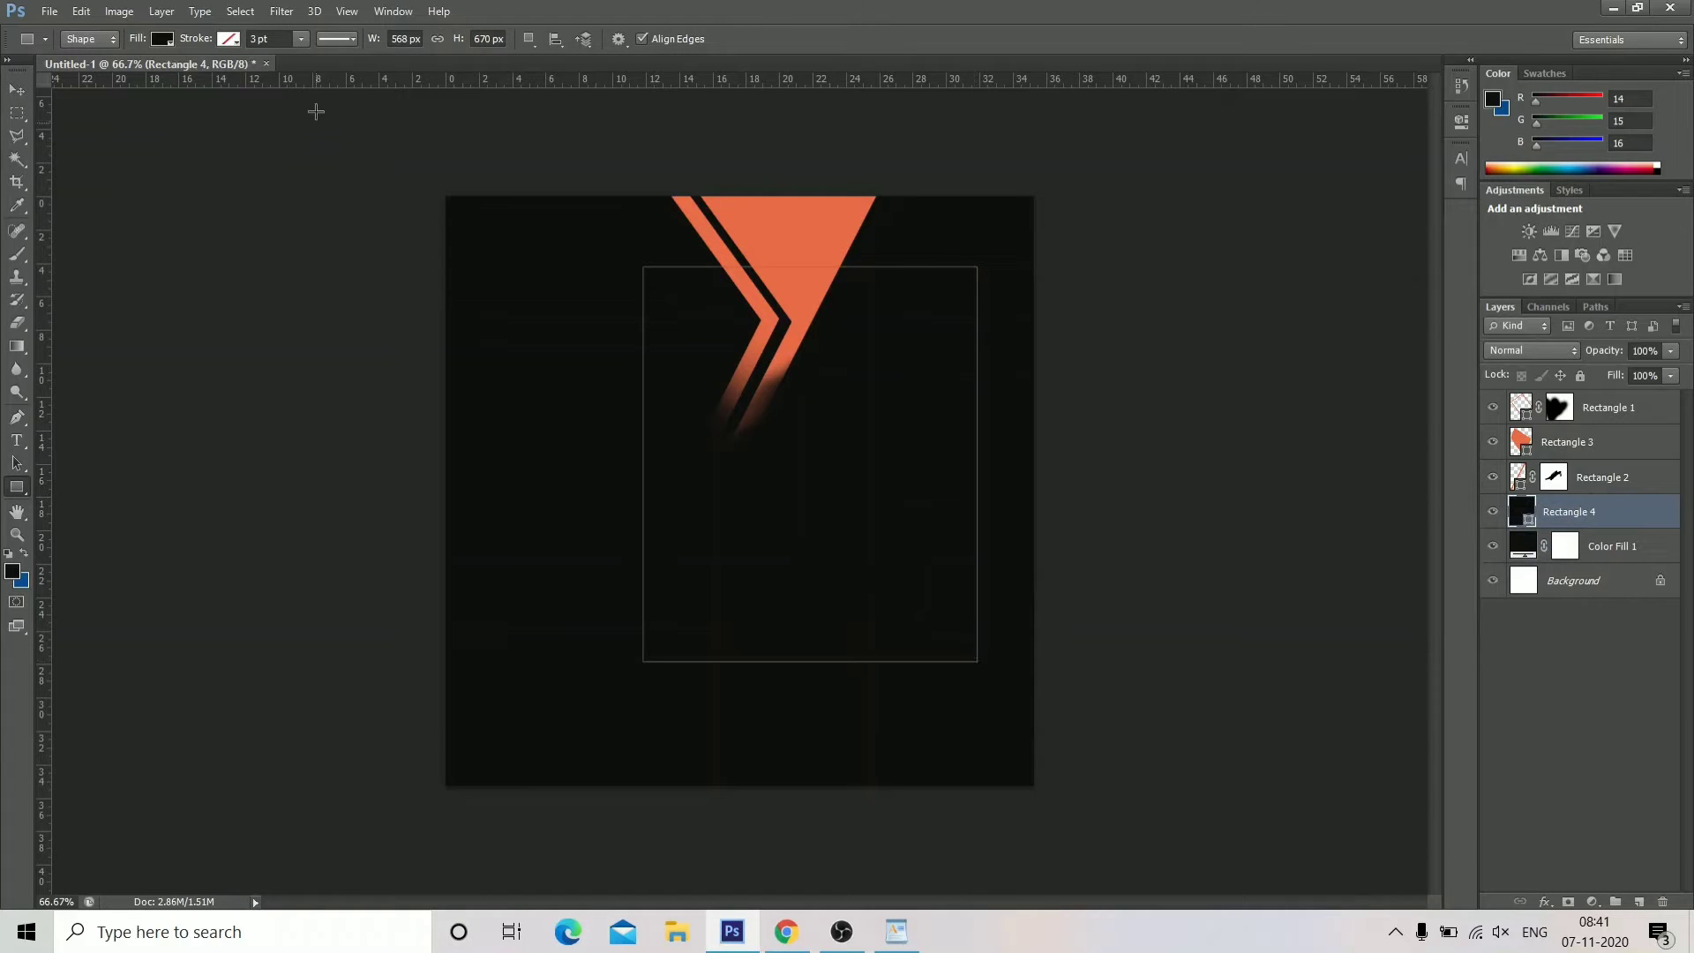
left_click(162, 39)
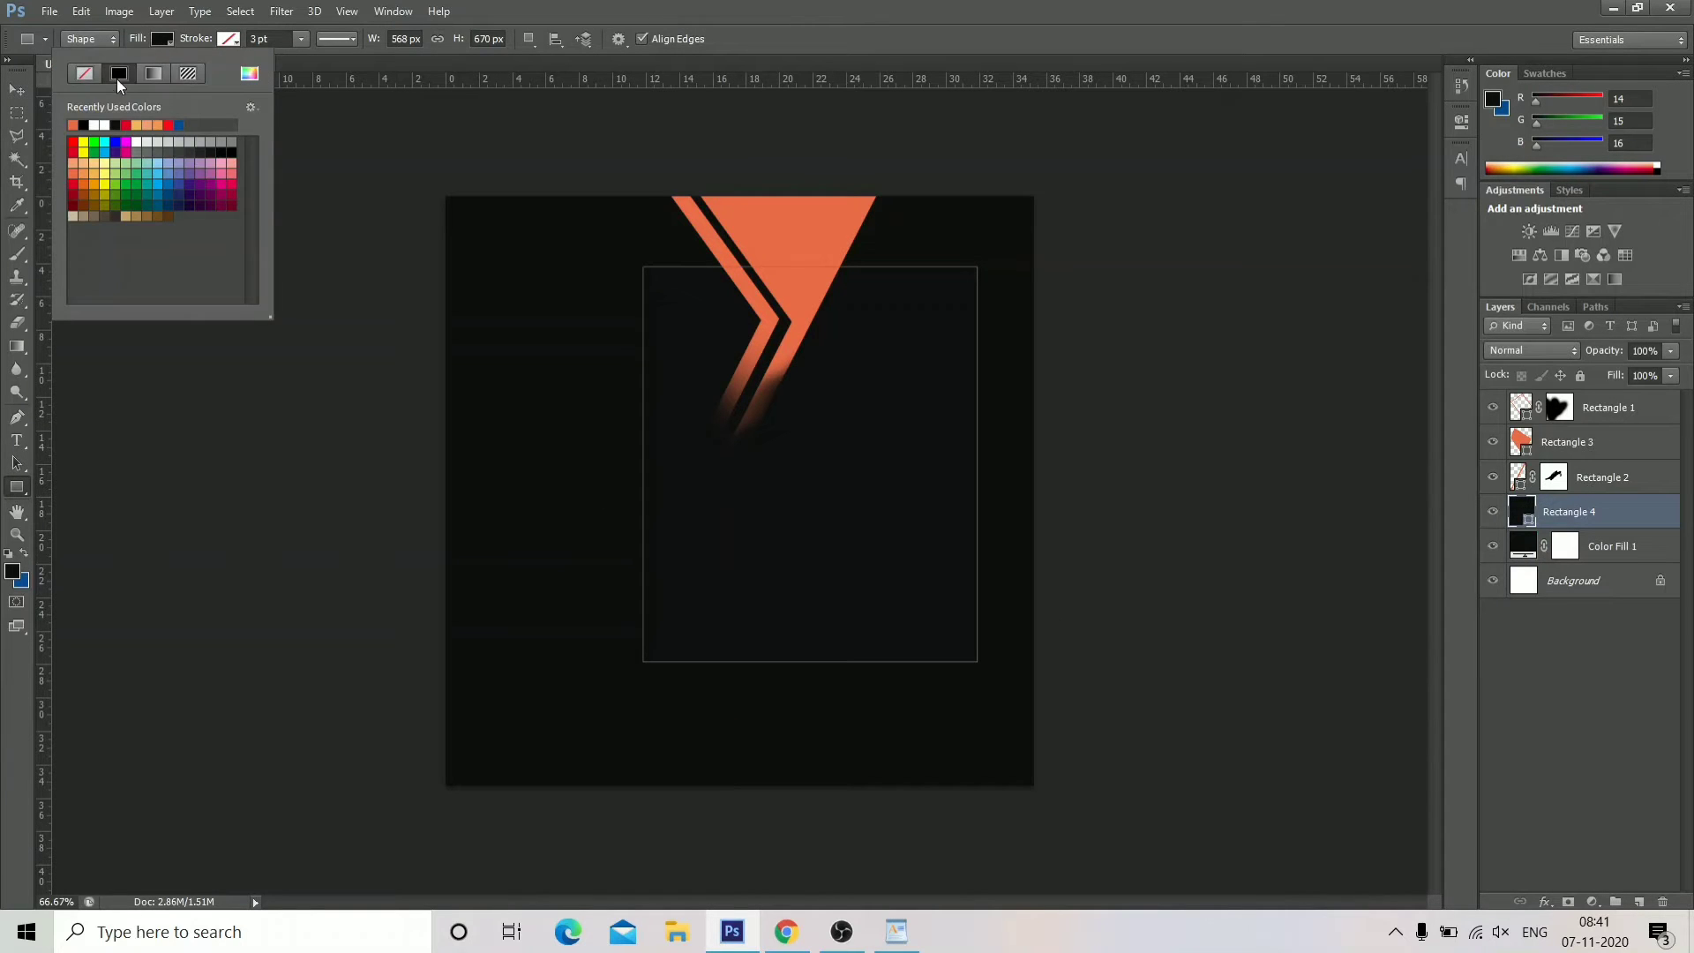
left_click(73, 124)
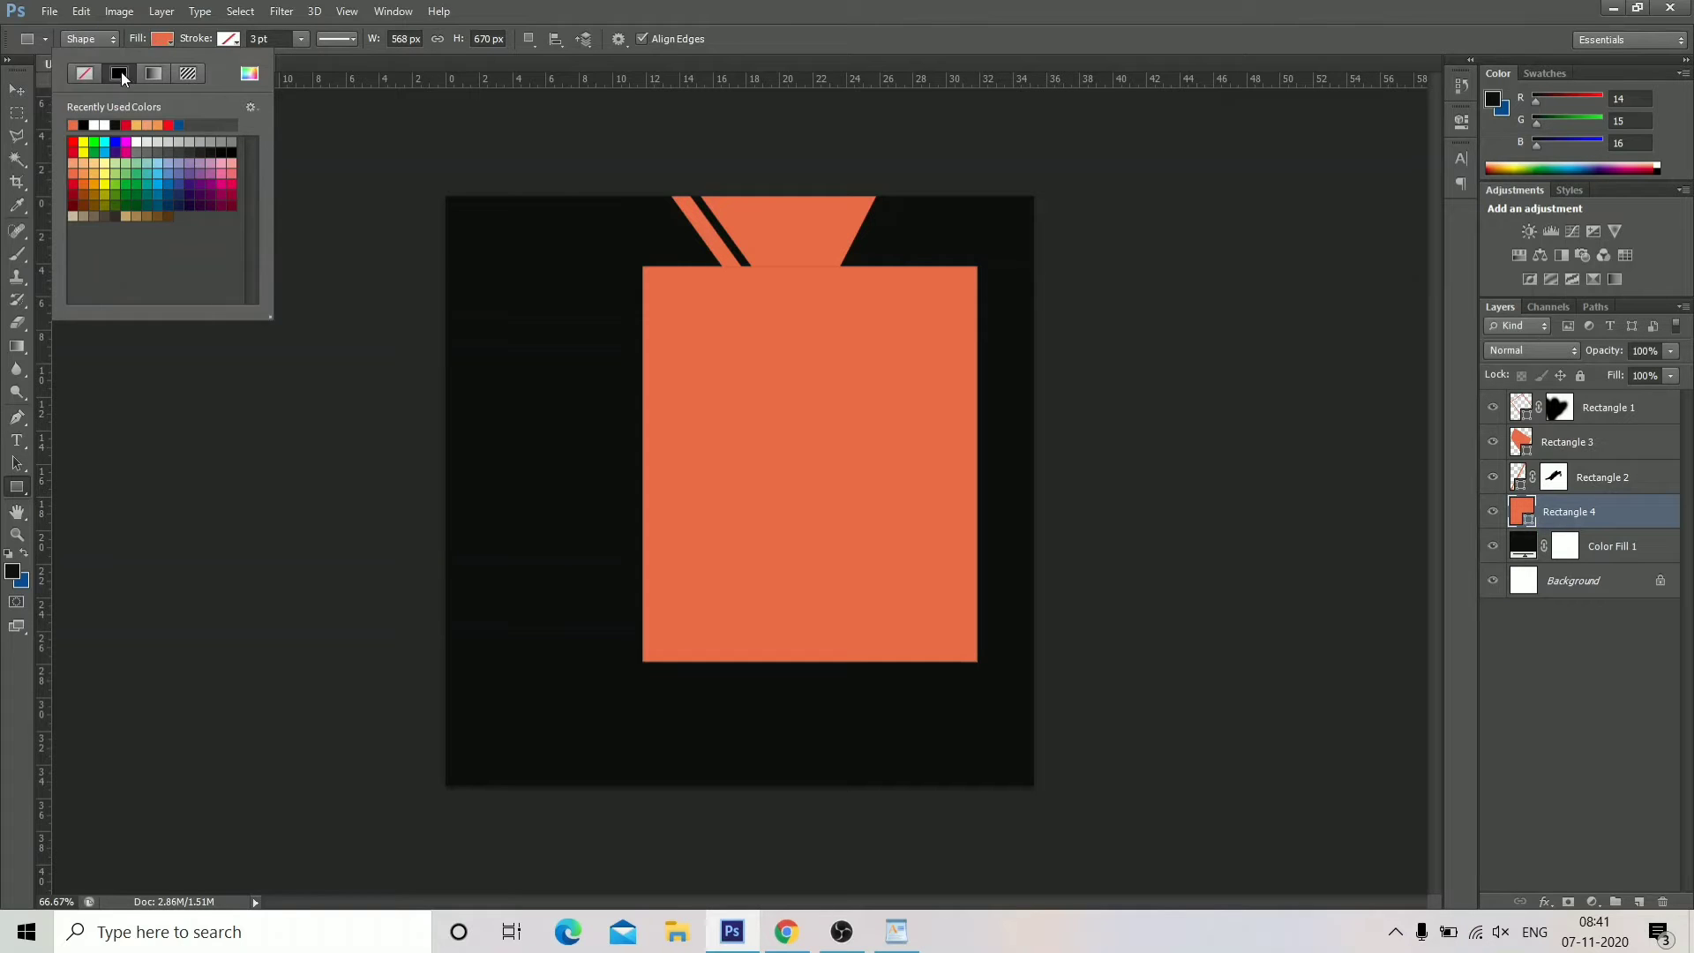
left_click(84, 74)
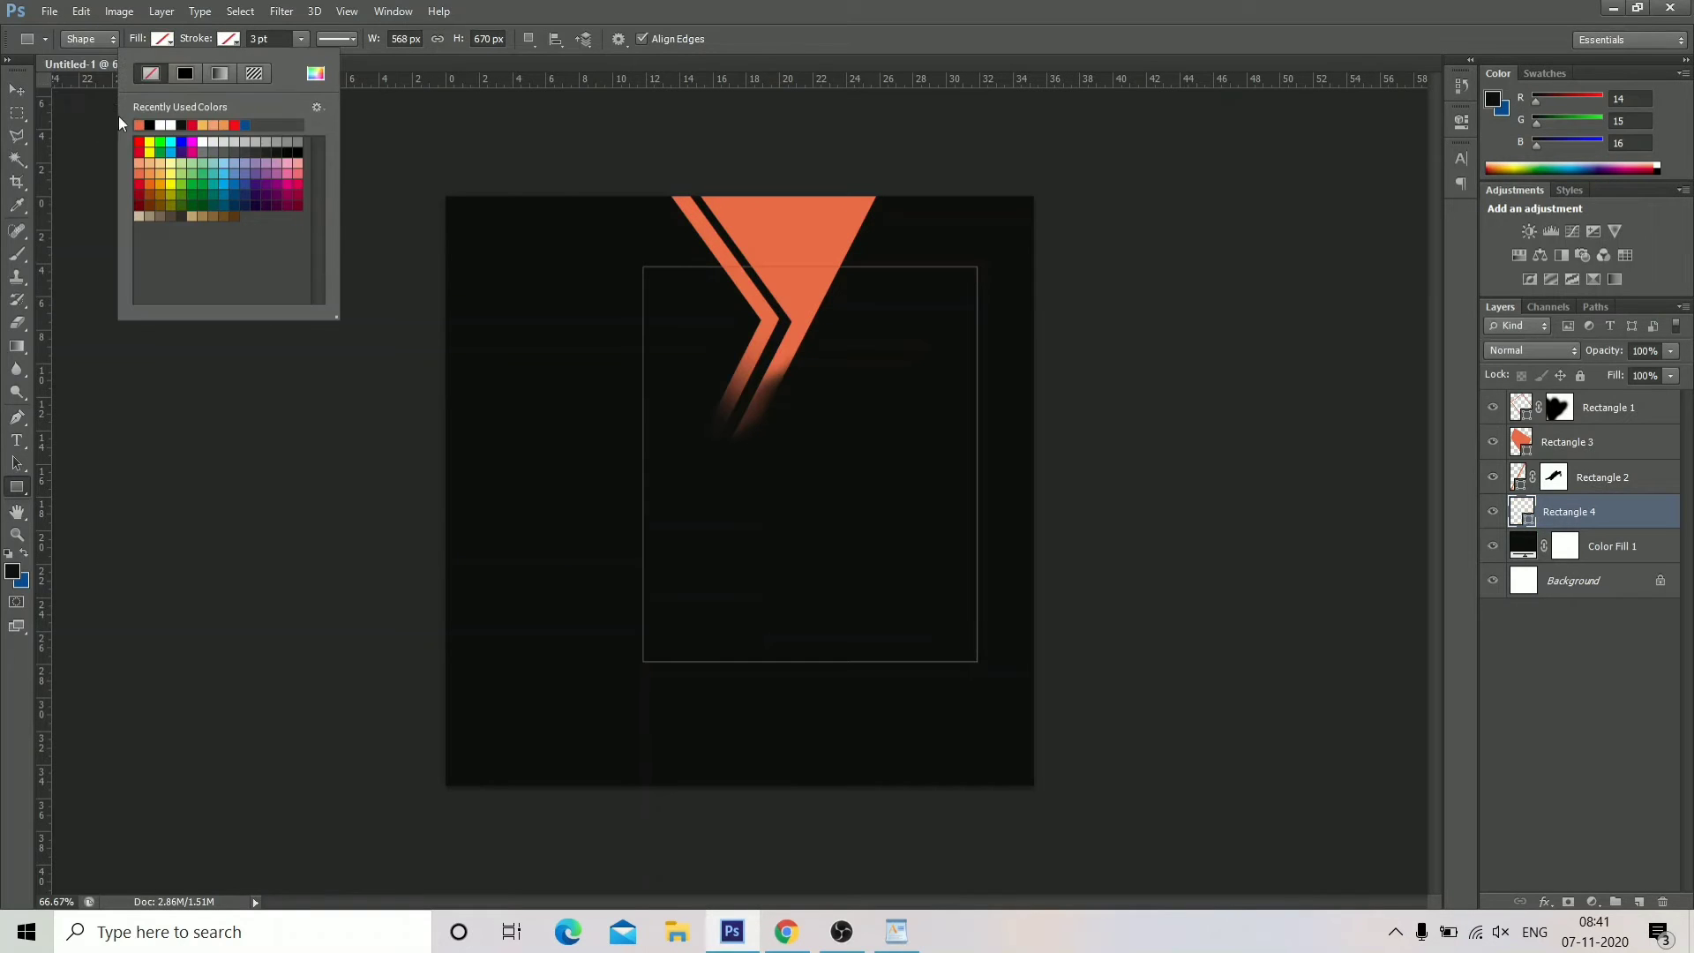
Give the rectangle an orange stroke with a width of 27.48 pt.
left_click(139, 124)
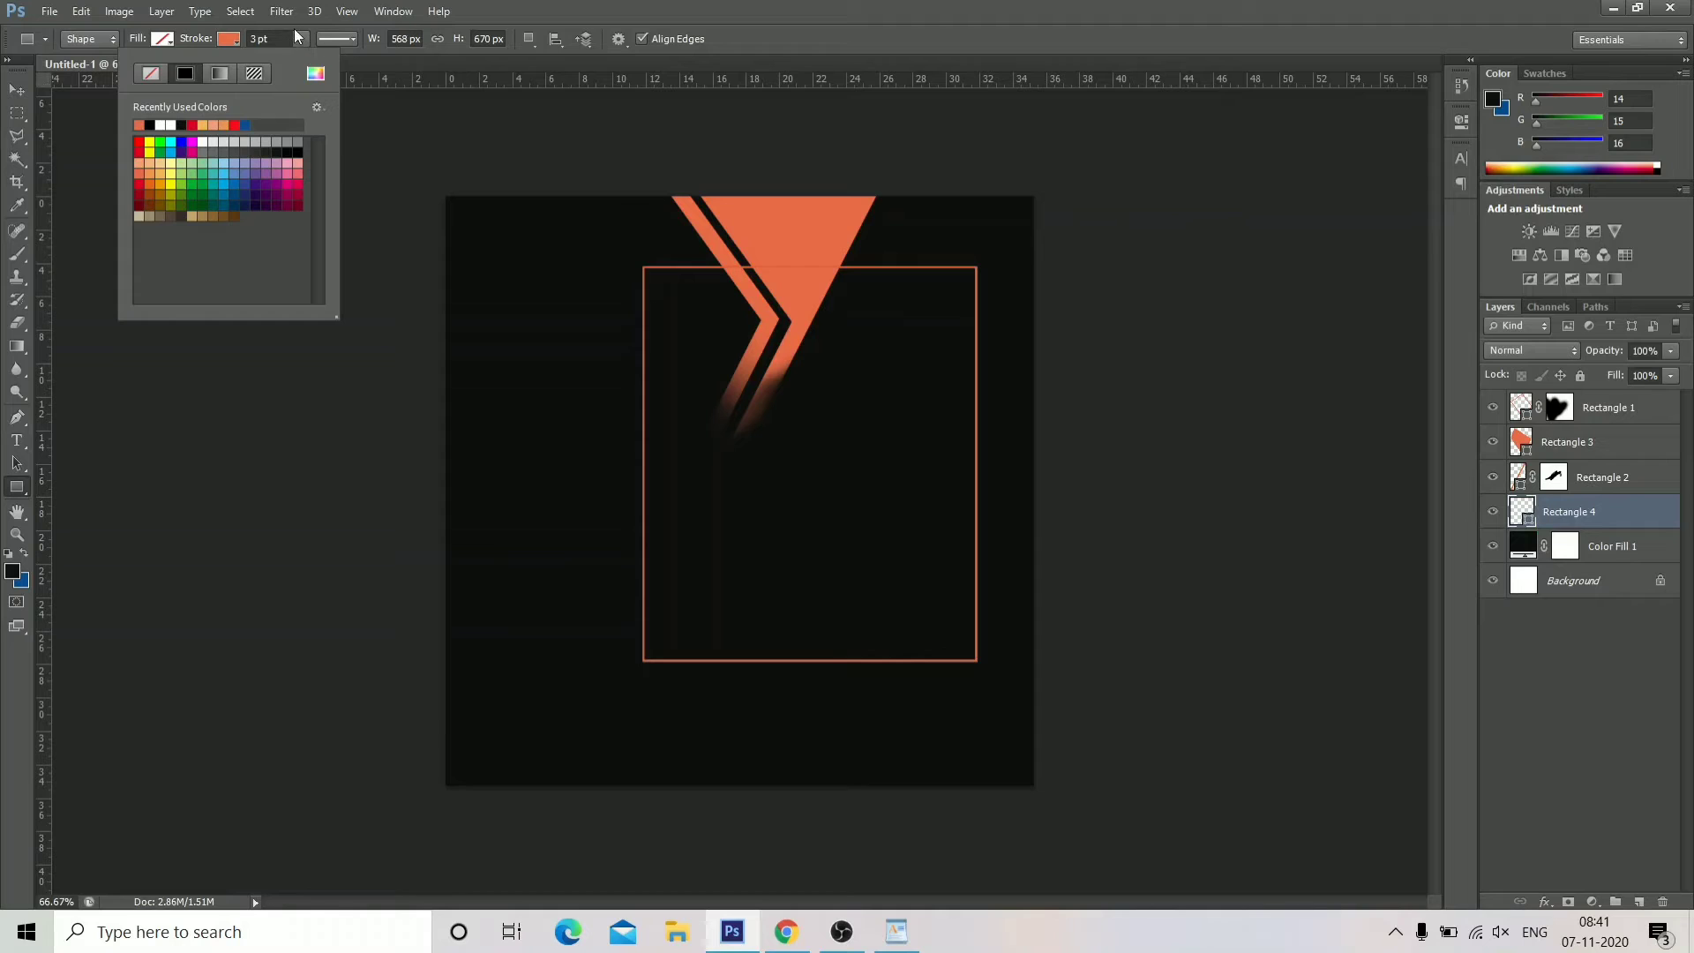
left_click(300, 38)
left_click(300, 38)
left_click_drag(316, 62, 339, 62)
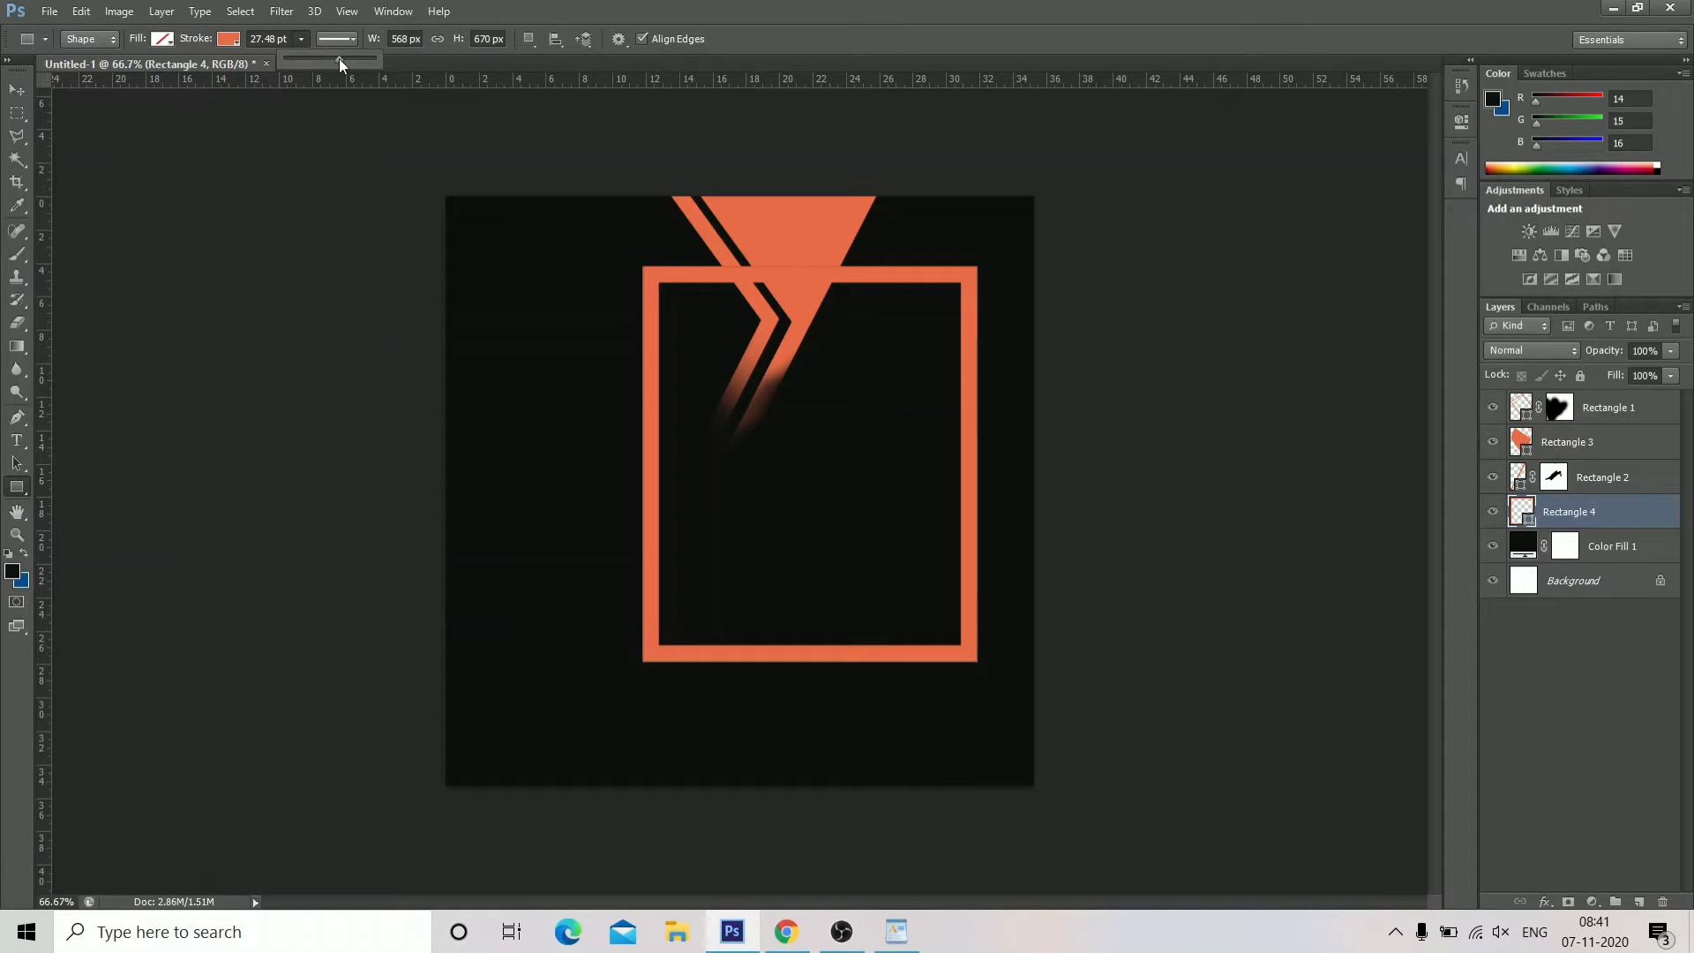
left_click(300, 38)
Free-transform the frame: rotate it to about -35.3° and move it partly past the canvas's right edge so one corner points inward.
left_click(82, 12)
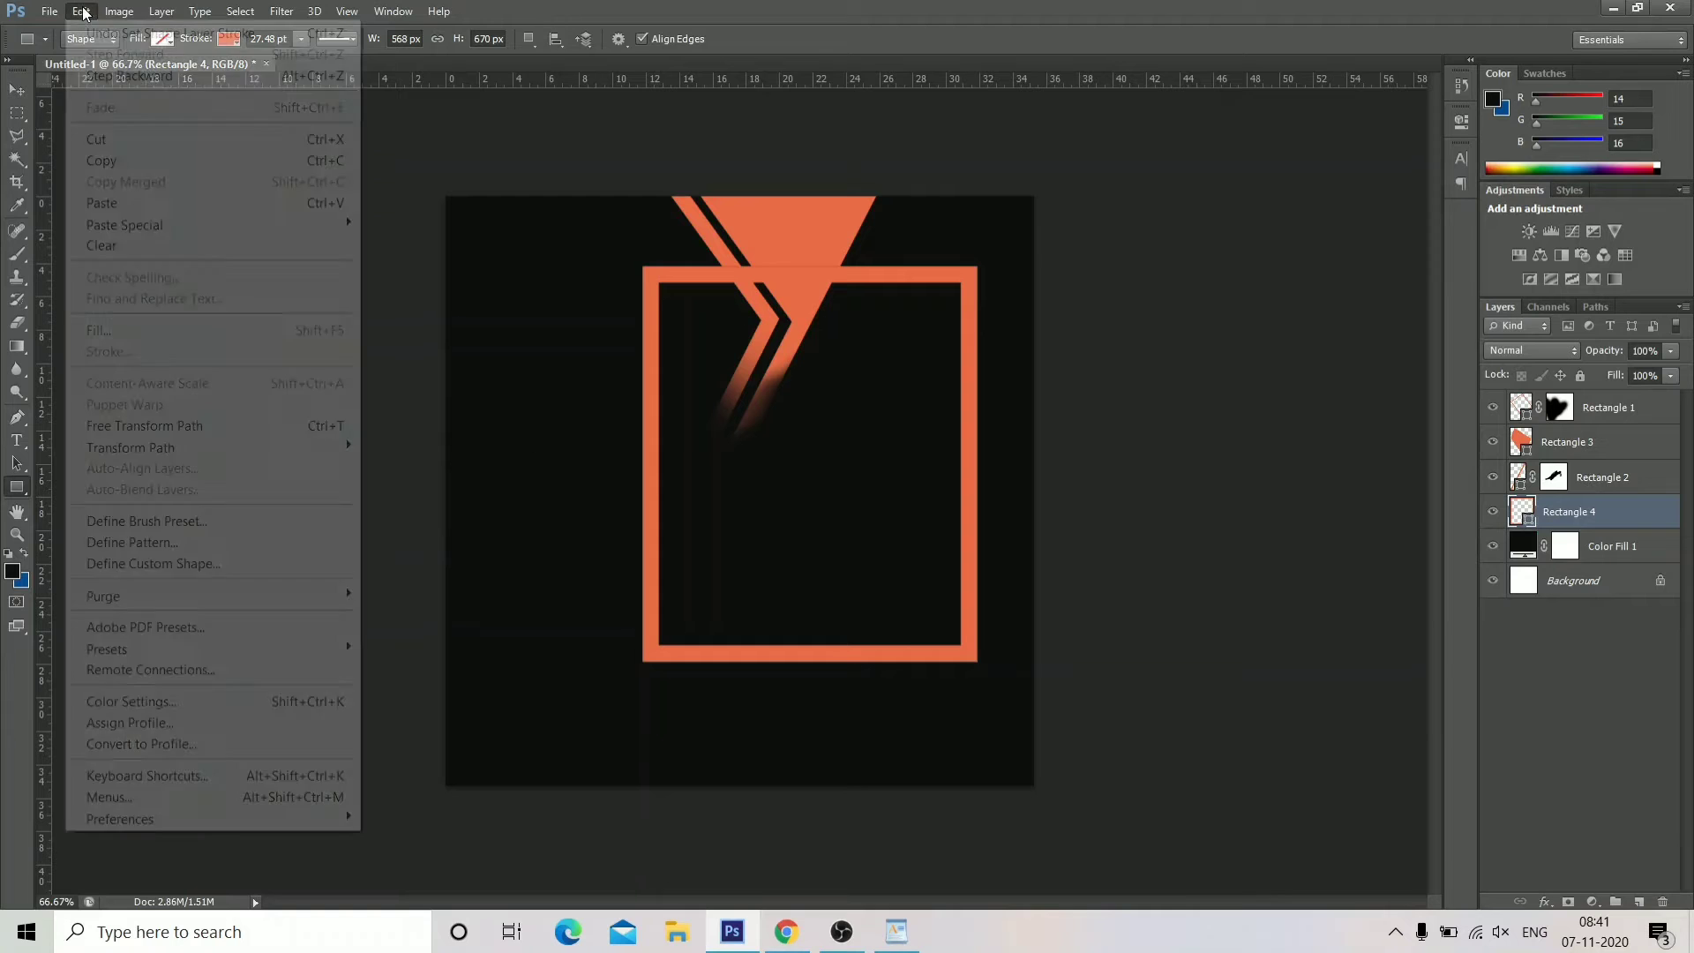
left_click(212, 427)
left_click_drag(992, 683, 1115, 549)
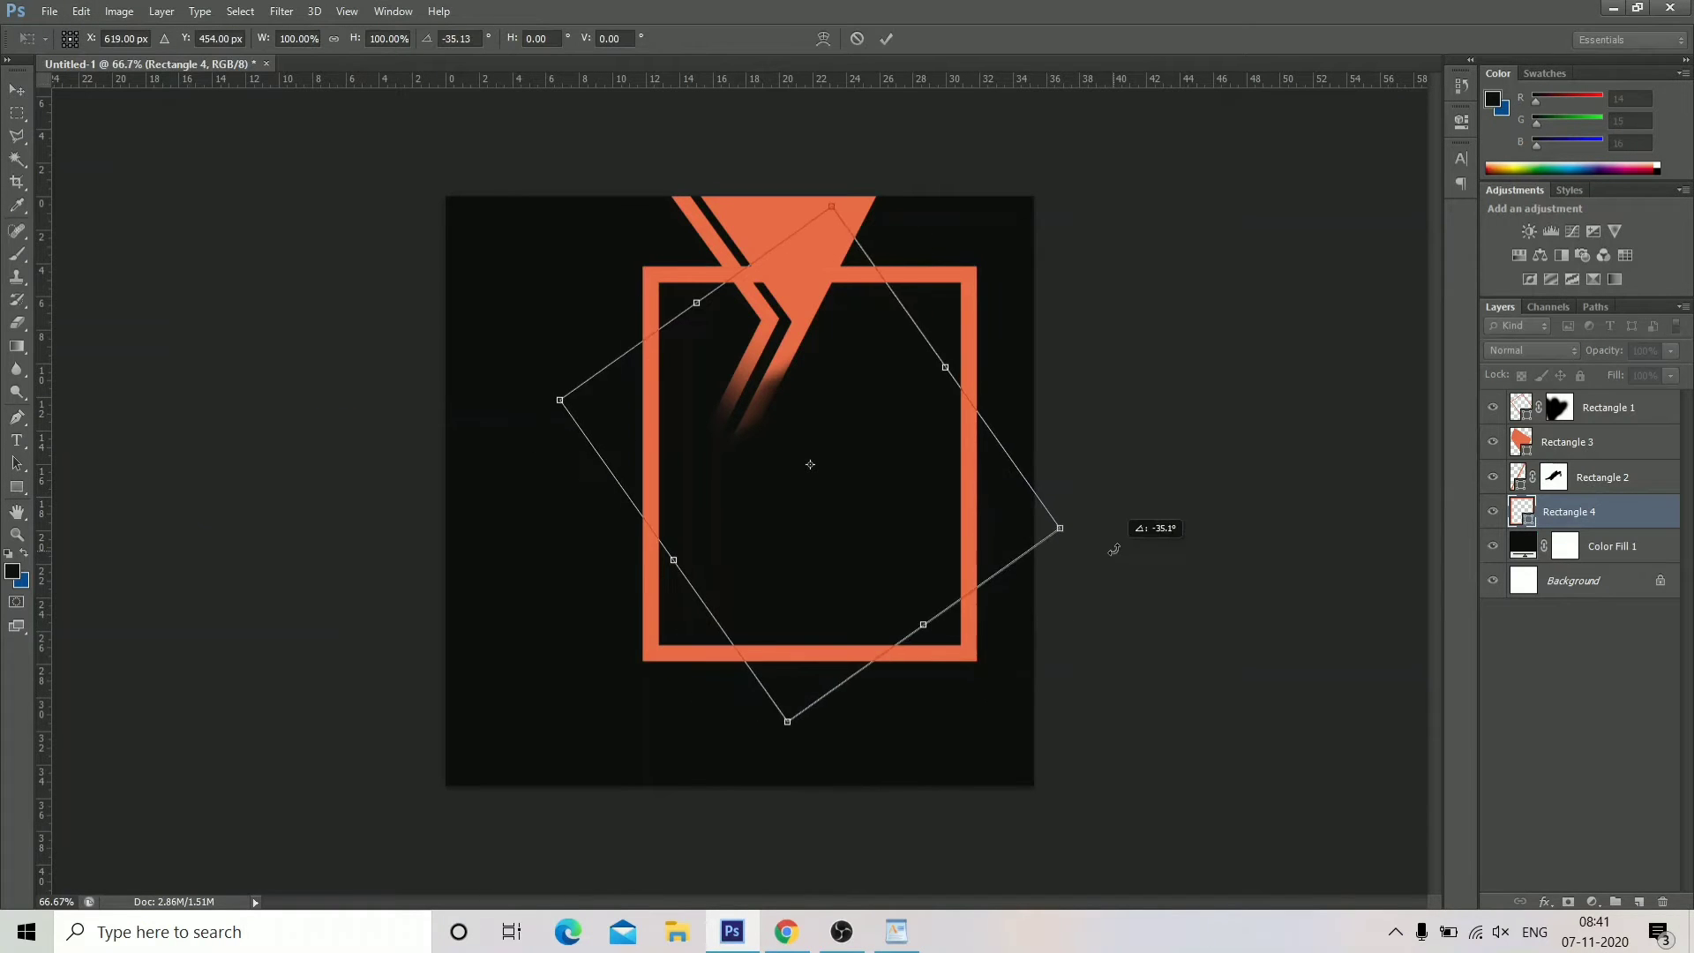
left_click_drag(797, 496, 1057, 559)
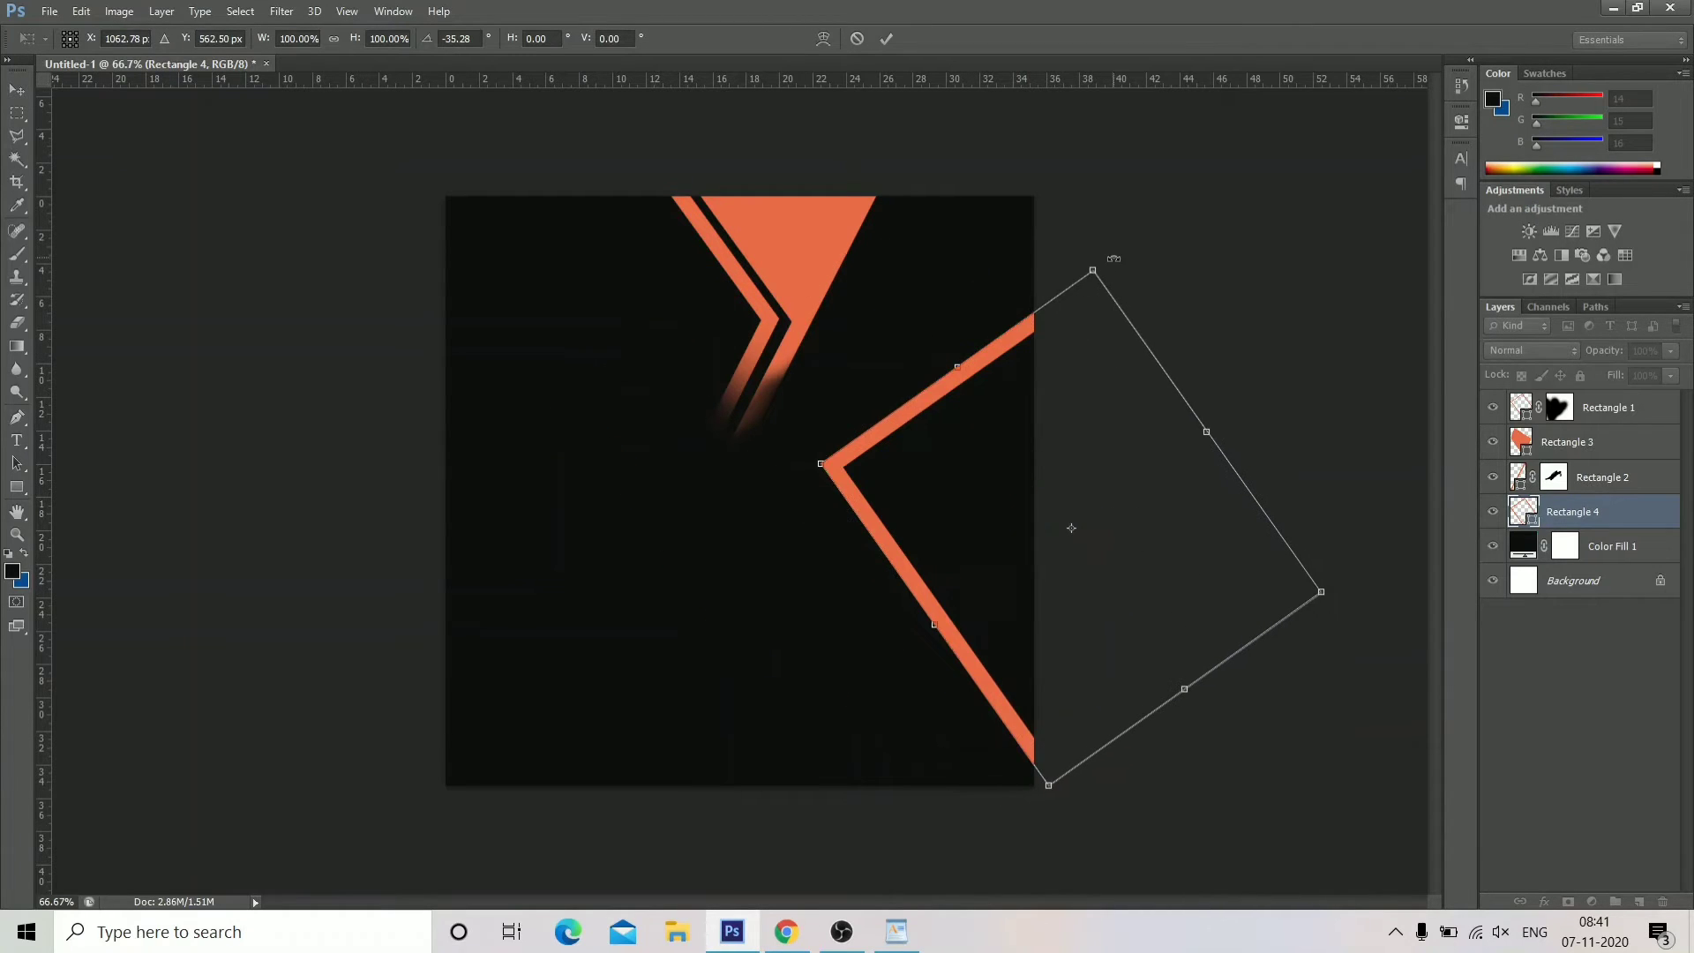
Distort the frame so its upper bar runs steeply beside the orange wedge and its far side extends off the canvas.
left_click_drag(1094, 275, 963, 130)
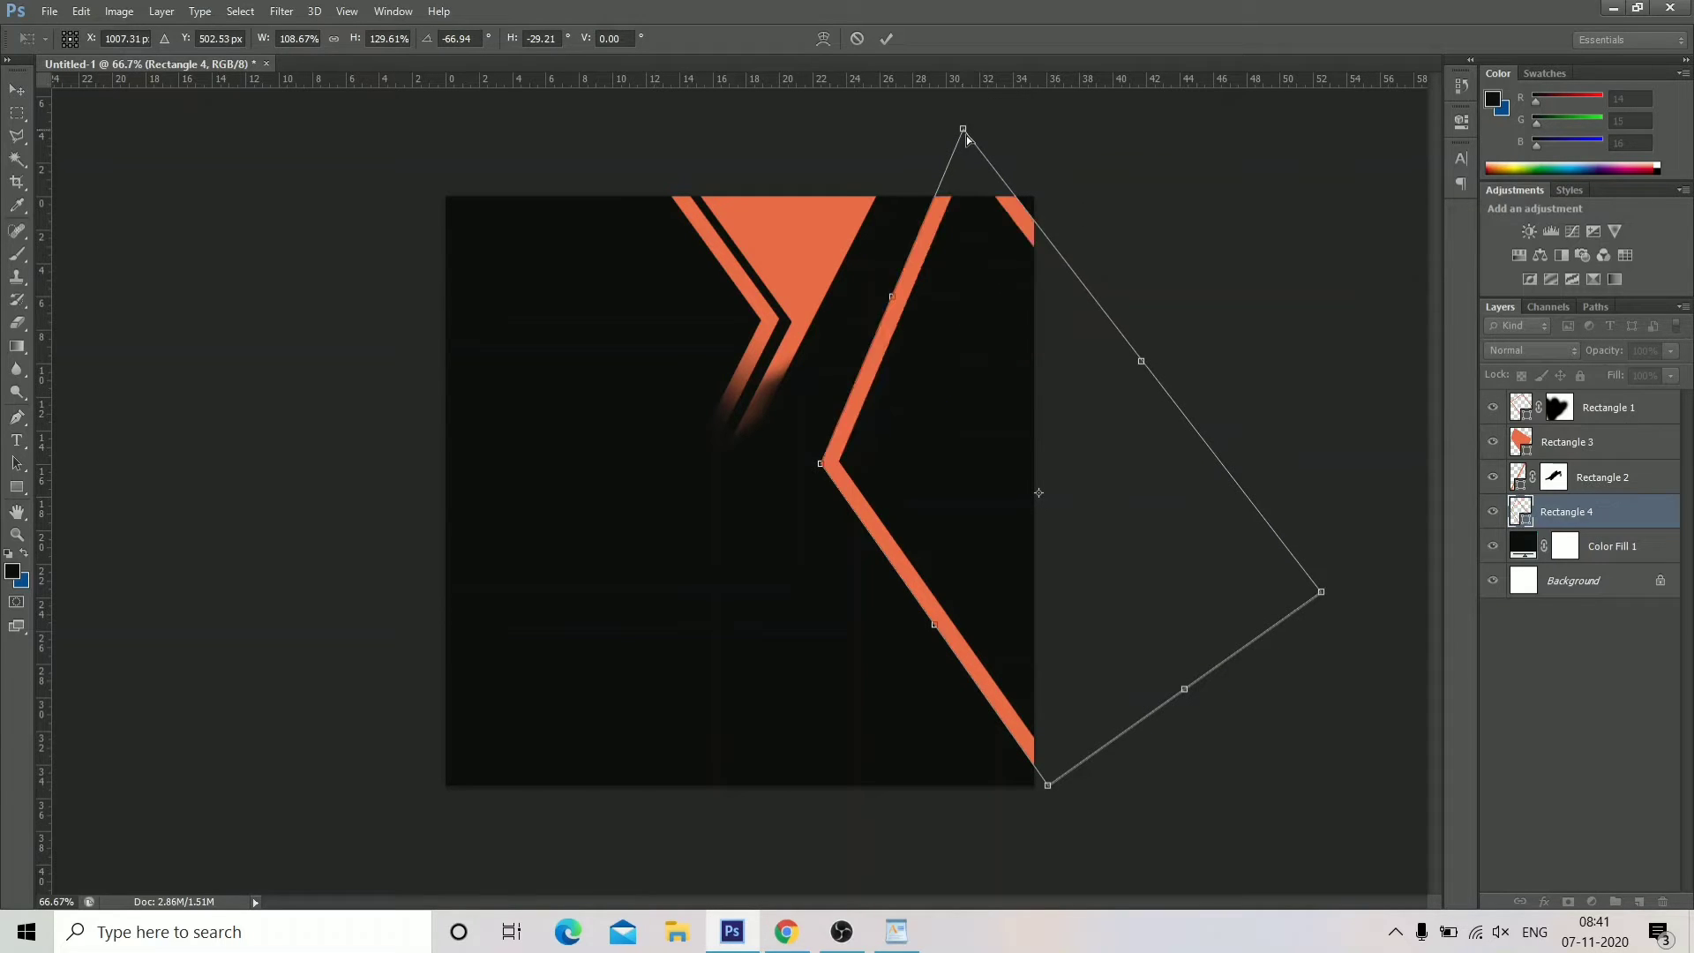
left_click_drag(1145, 508, 1162, 472)
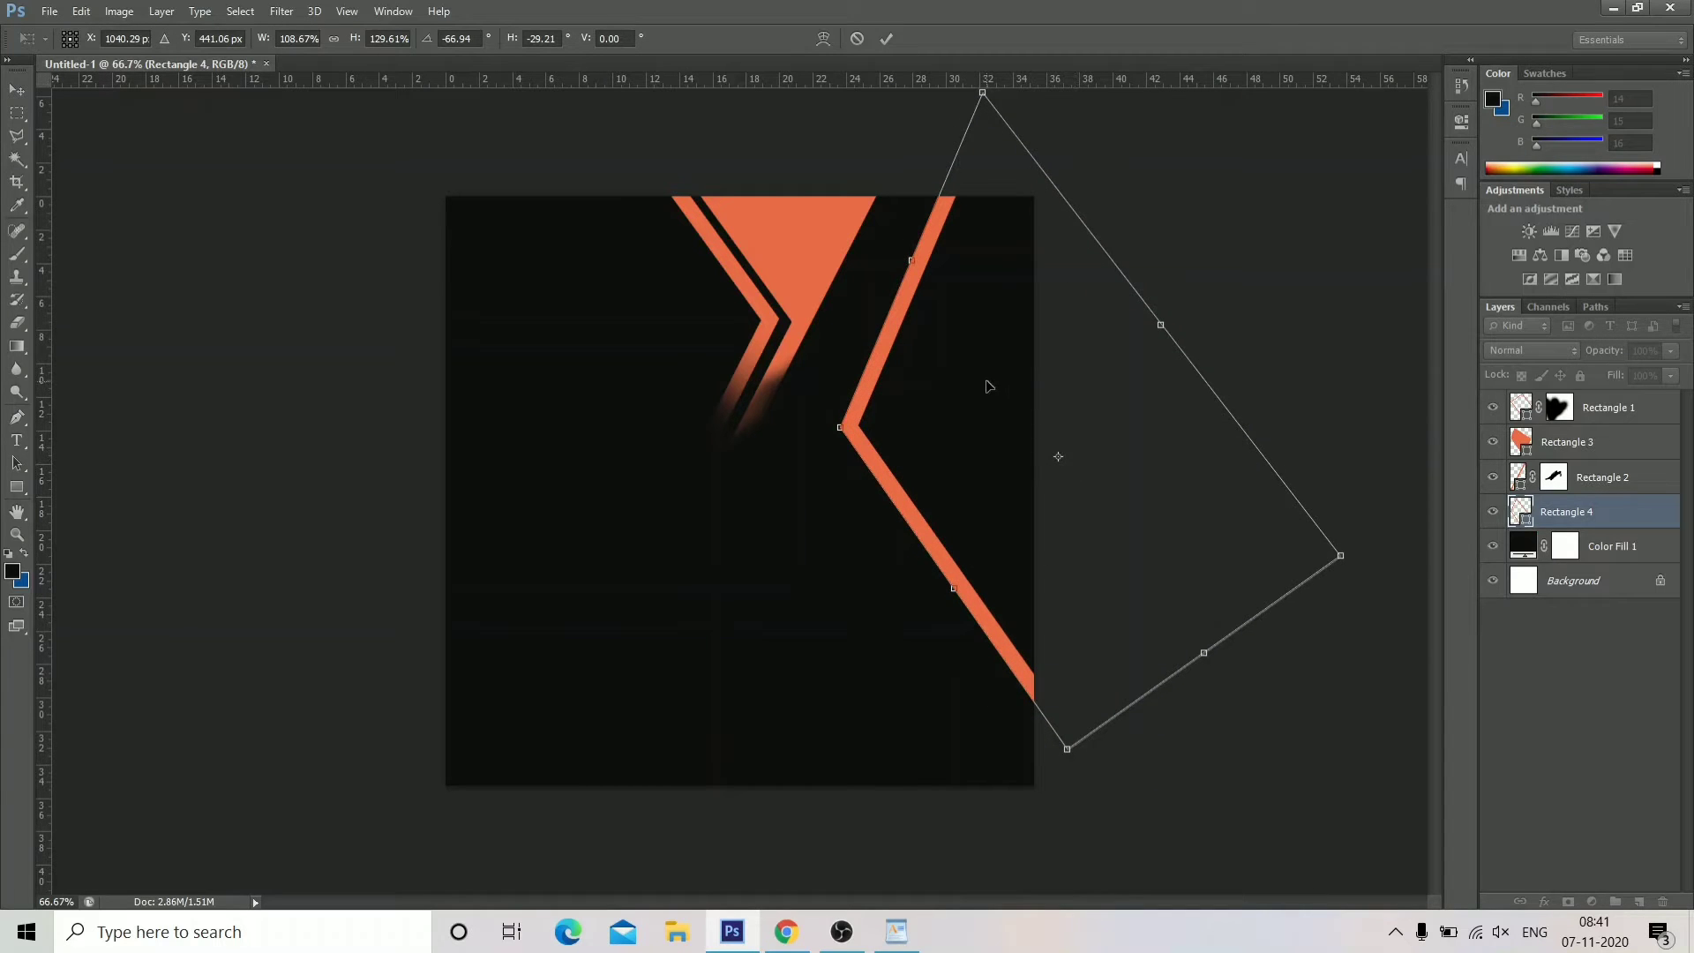
left_click_drag(985, 384, 958, 373)
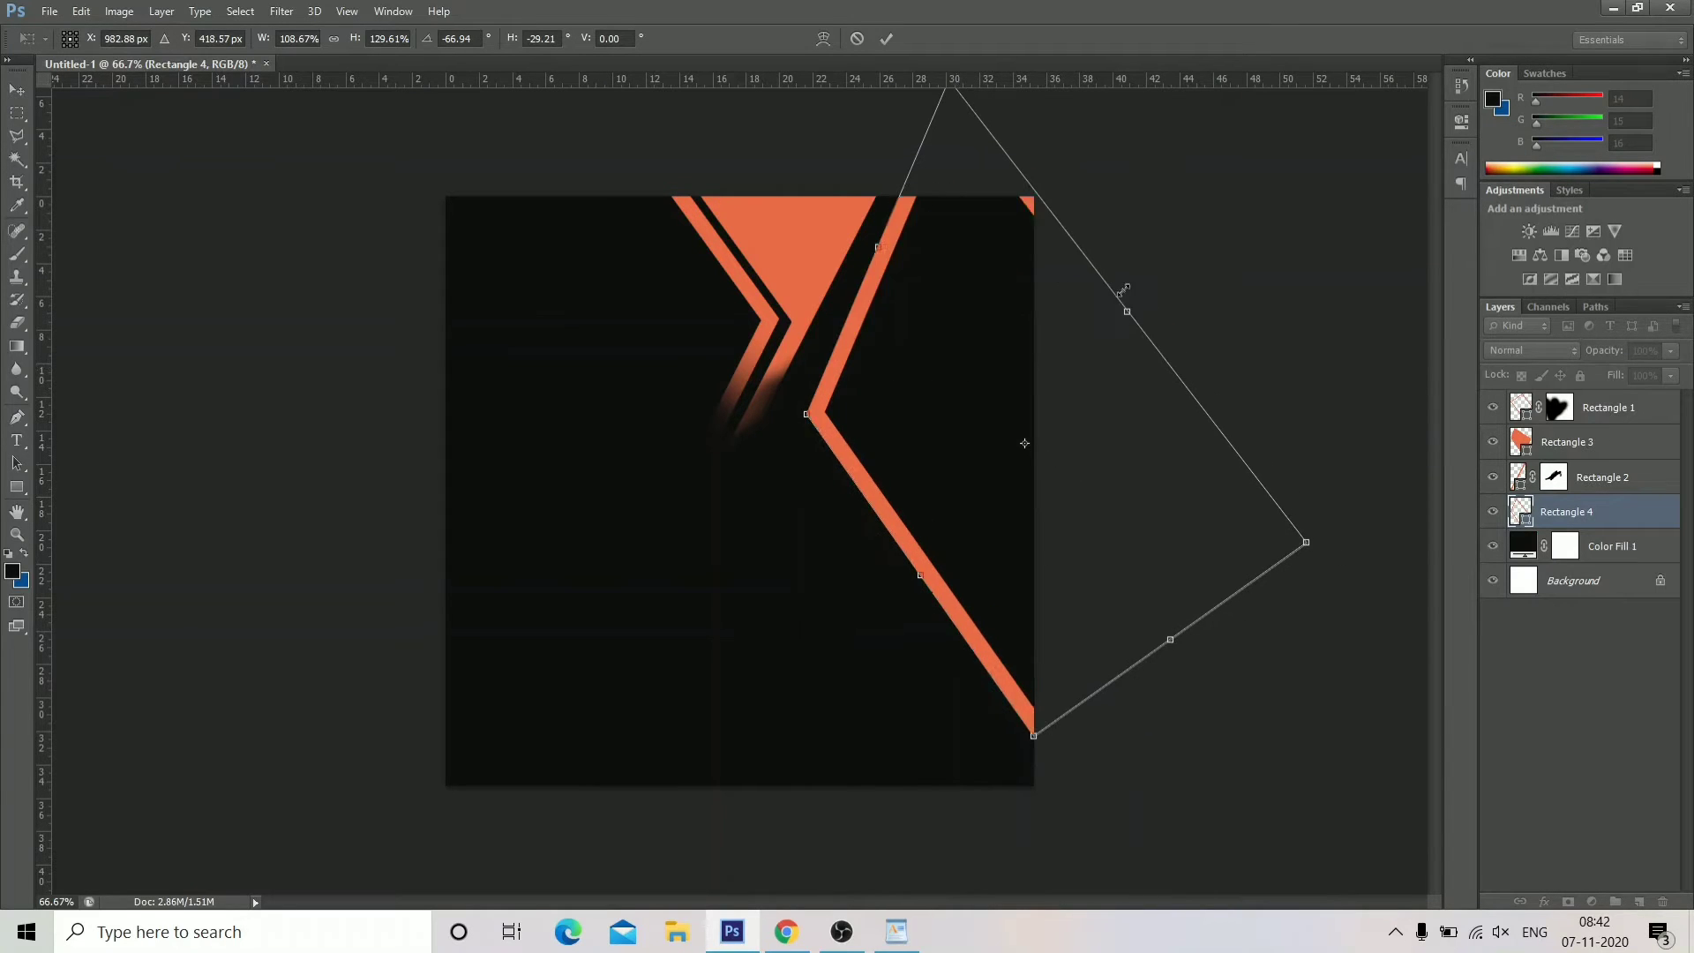
left_click_drag(1127, 312, 1162, 266)
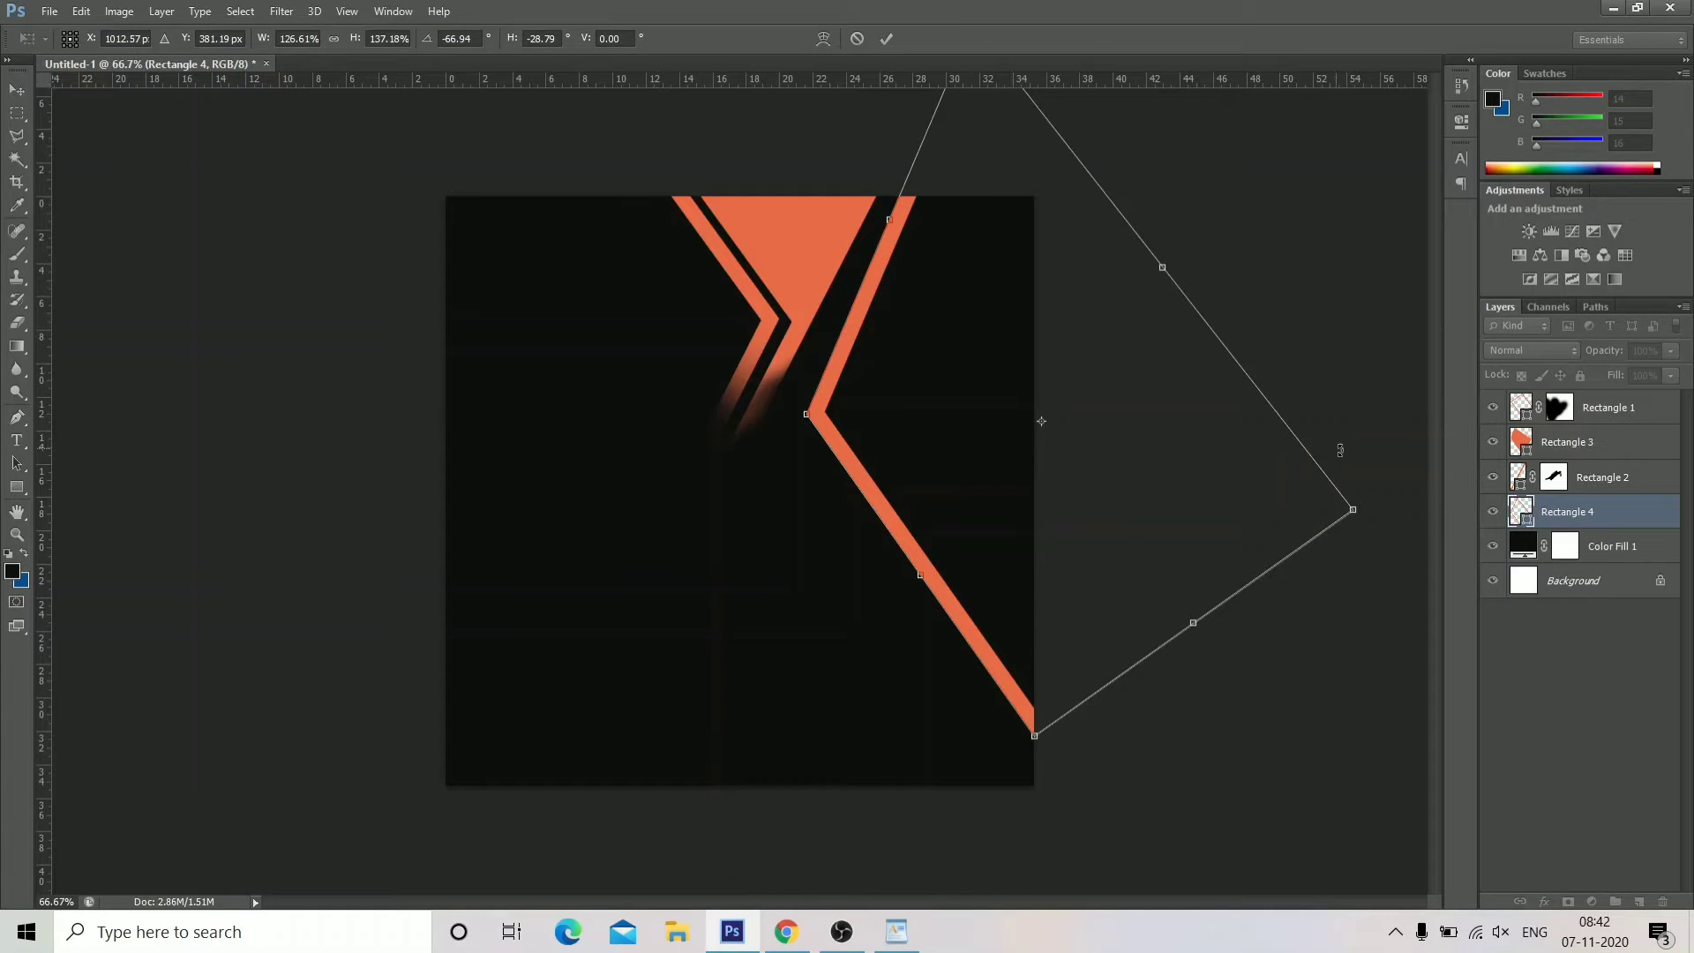
Rotate the frame to about -64°, pull its lower corner outward beyond the canvas edge, and apply the transform.
left_click_drag(1387, 501, 1390, 521)
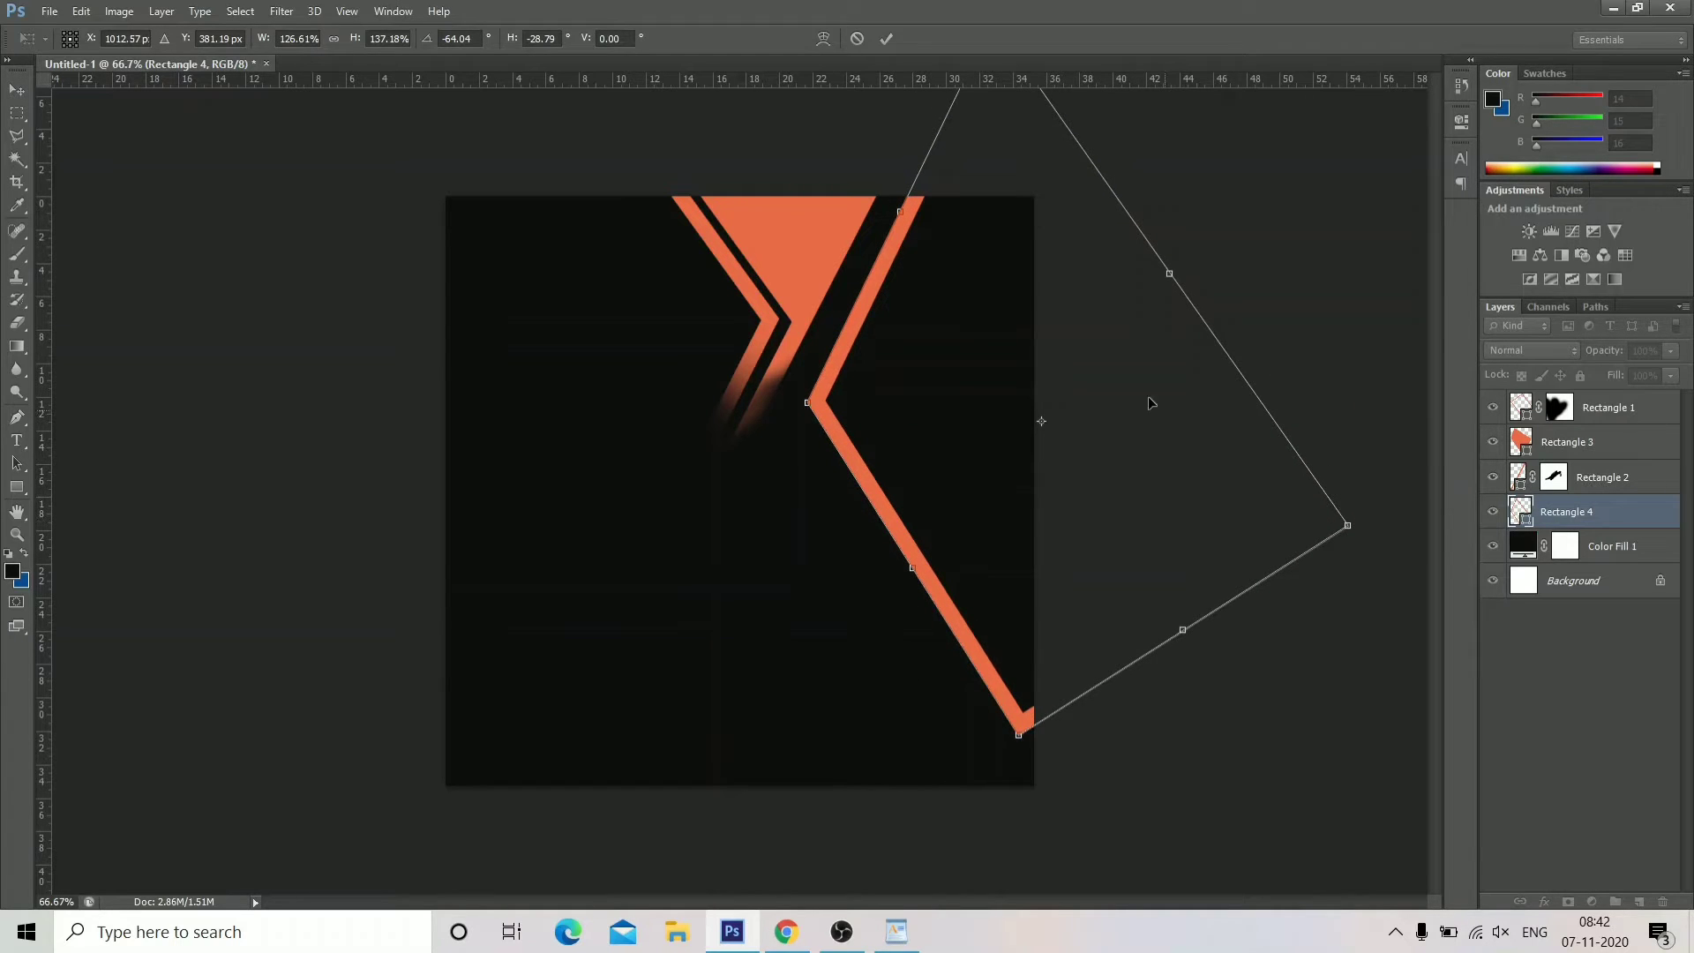
mouse_move(978, 313)
left_mouse_down()
mouse_move(983, 299)
mouse_move(982, 323)
left_mouse_up()
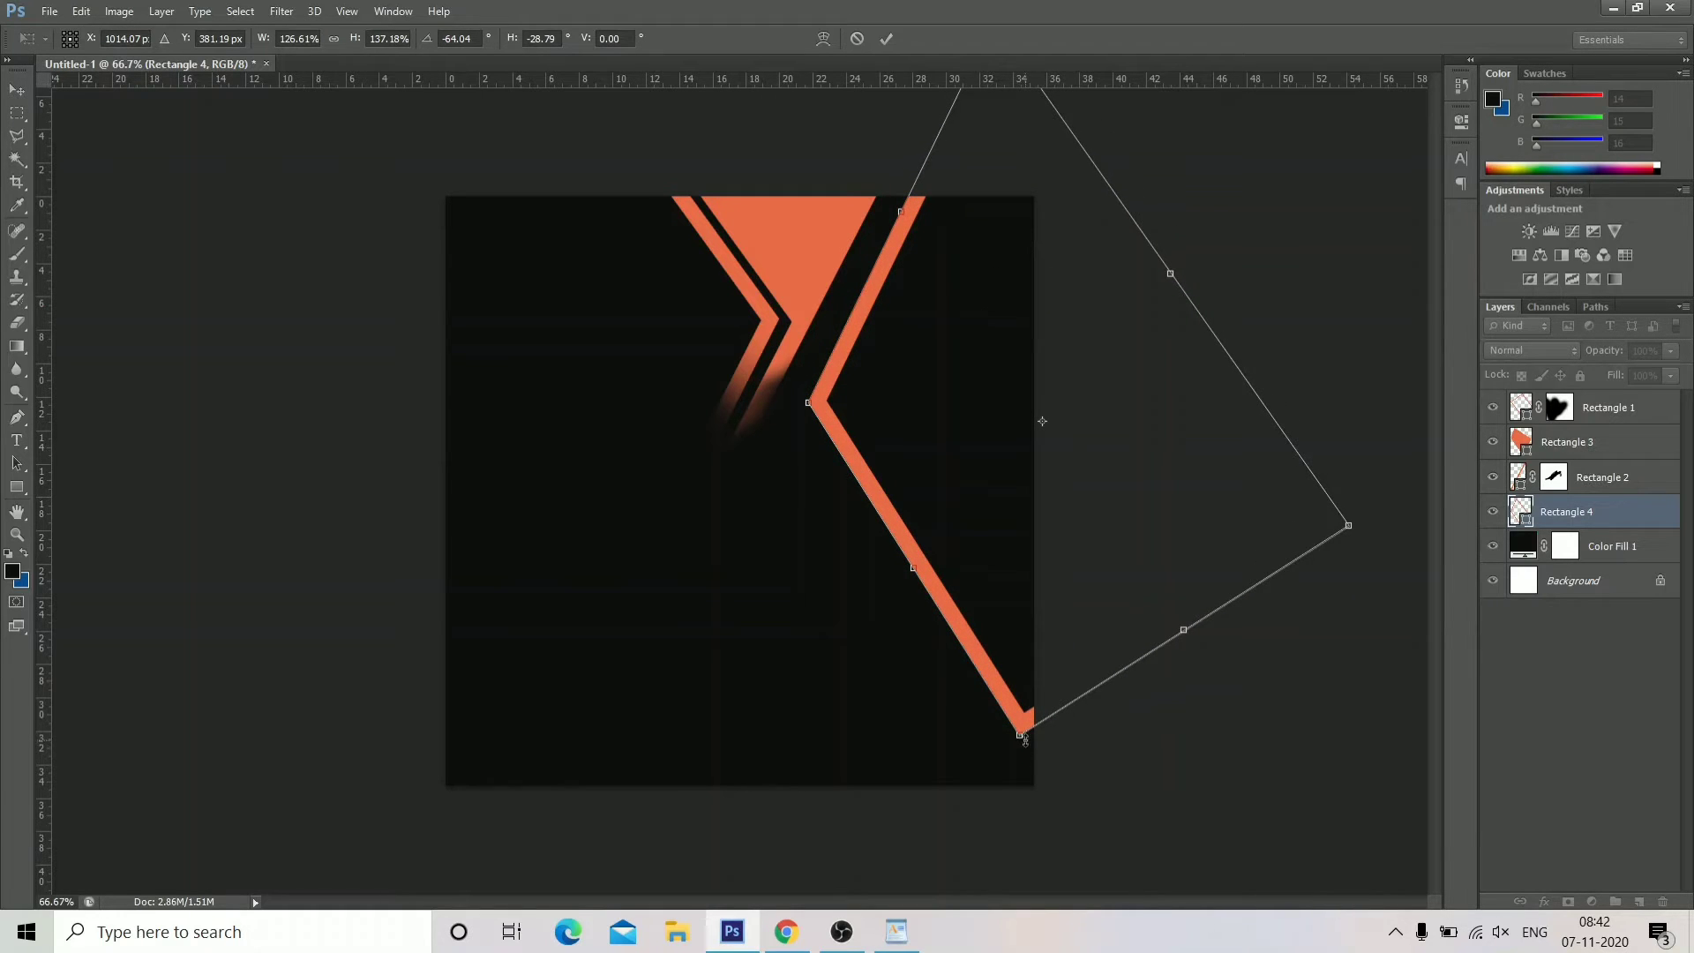
left_click_drag(1024, 739, 1089, 739)
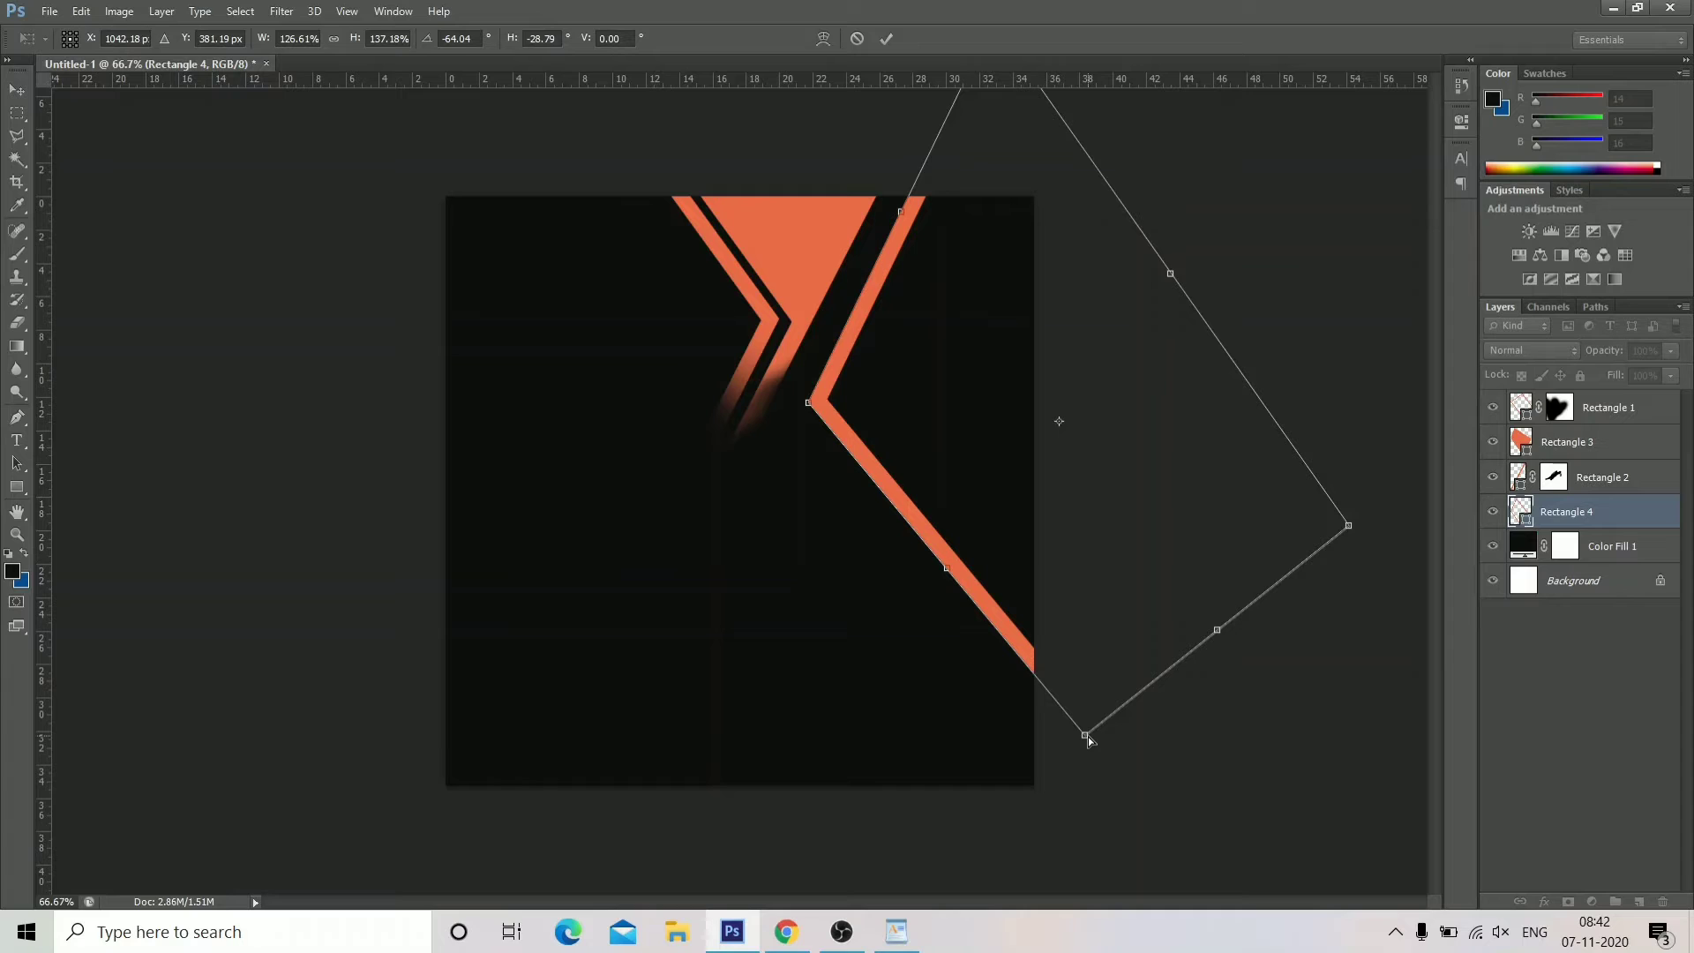
left_click_drag(1088, 737, 1098, 731)
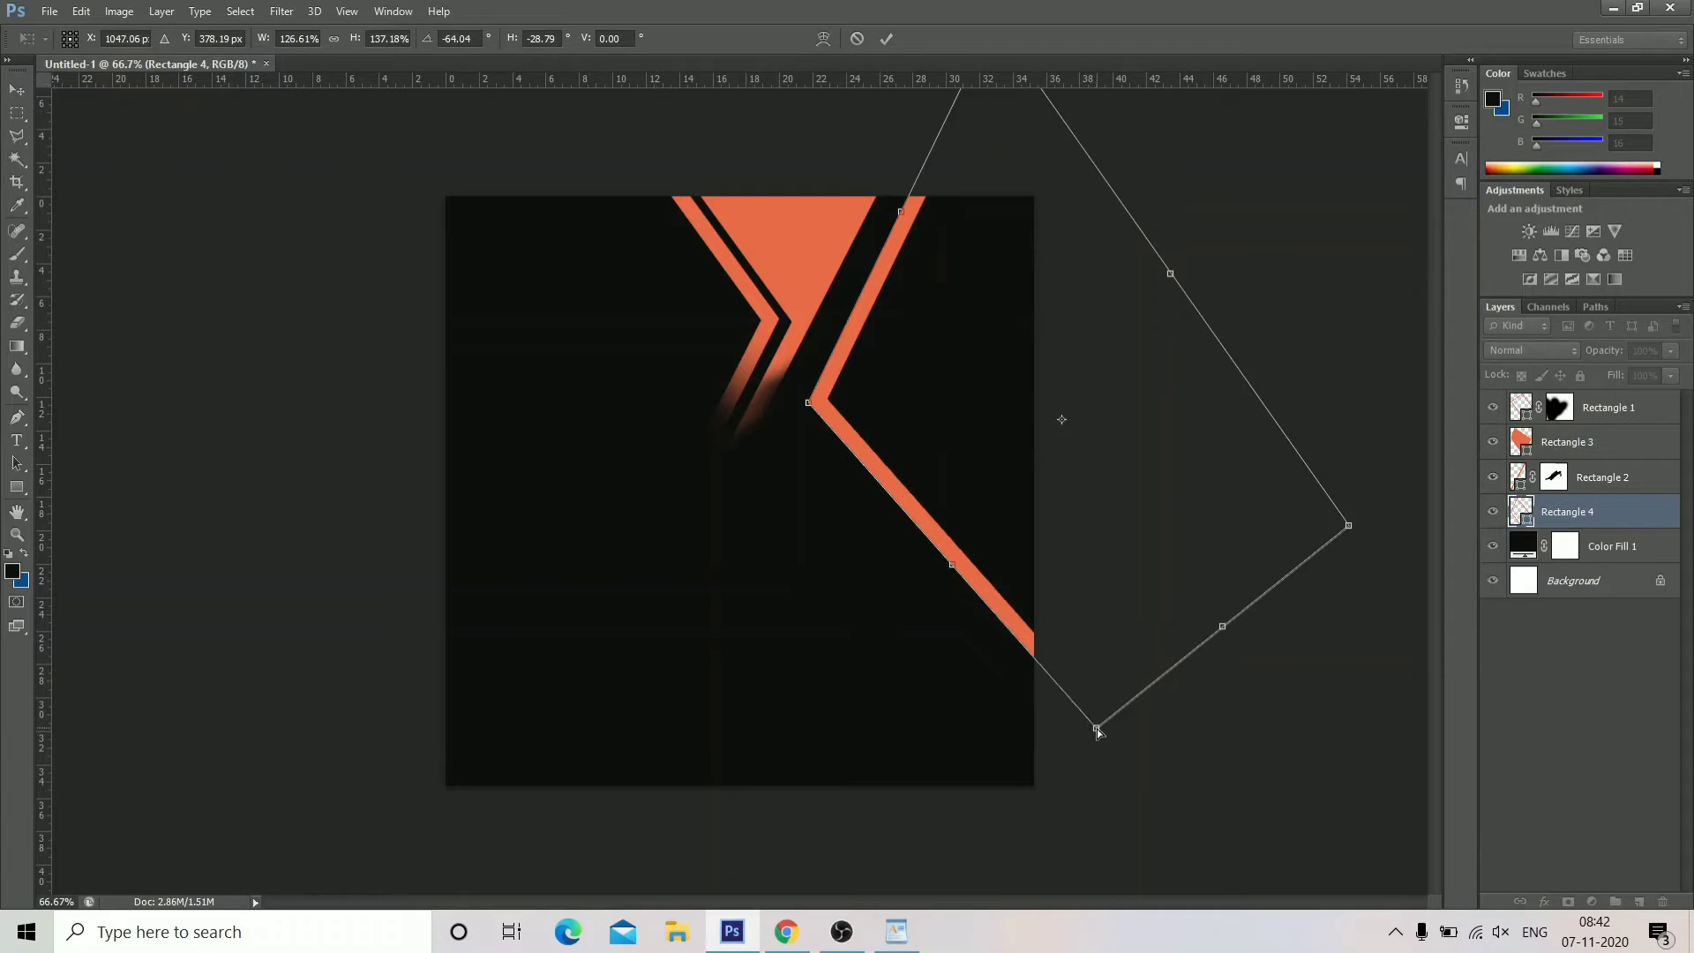
left_click(887, 39)
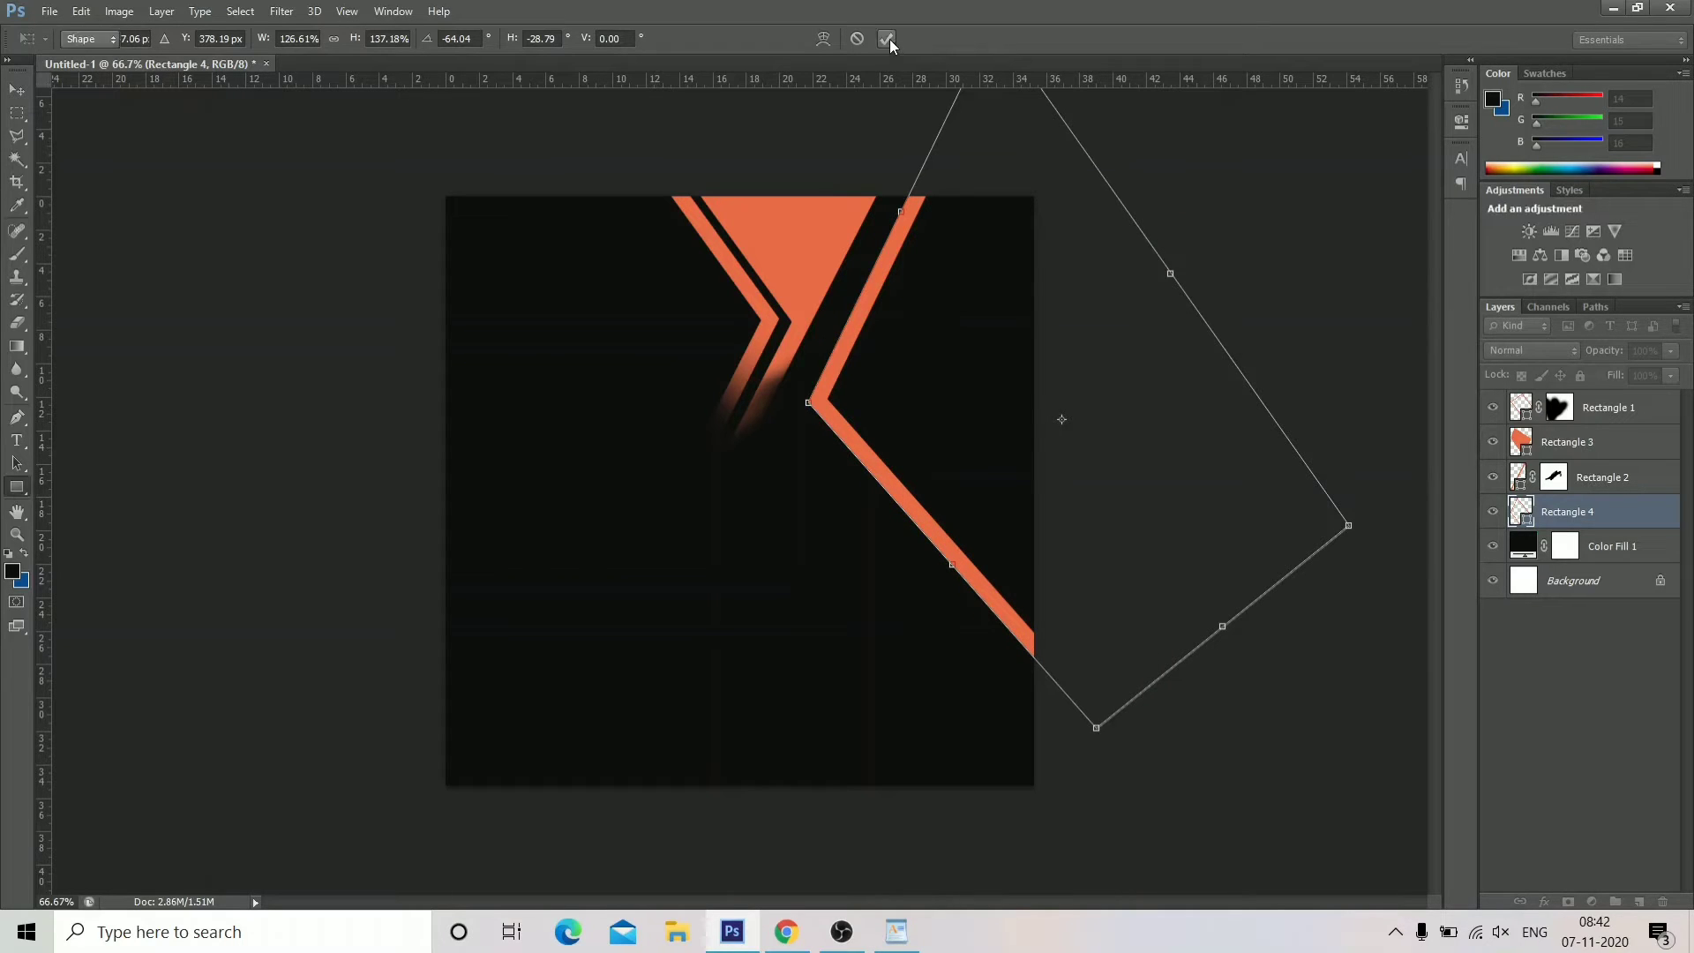
Add a layer mask to Rectangle 4 and paint black over the bar's lower end with a 125 px brush.
left_click(17, 90)
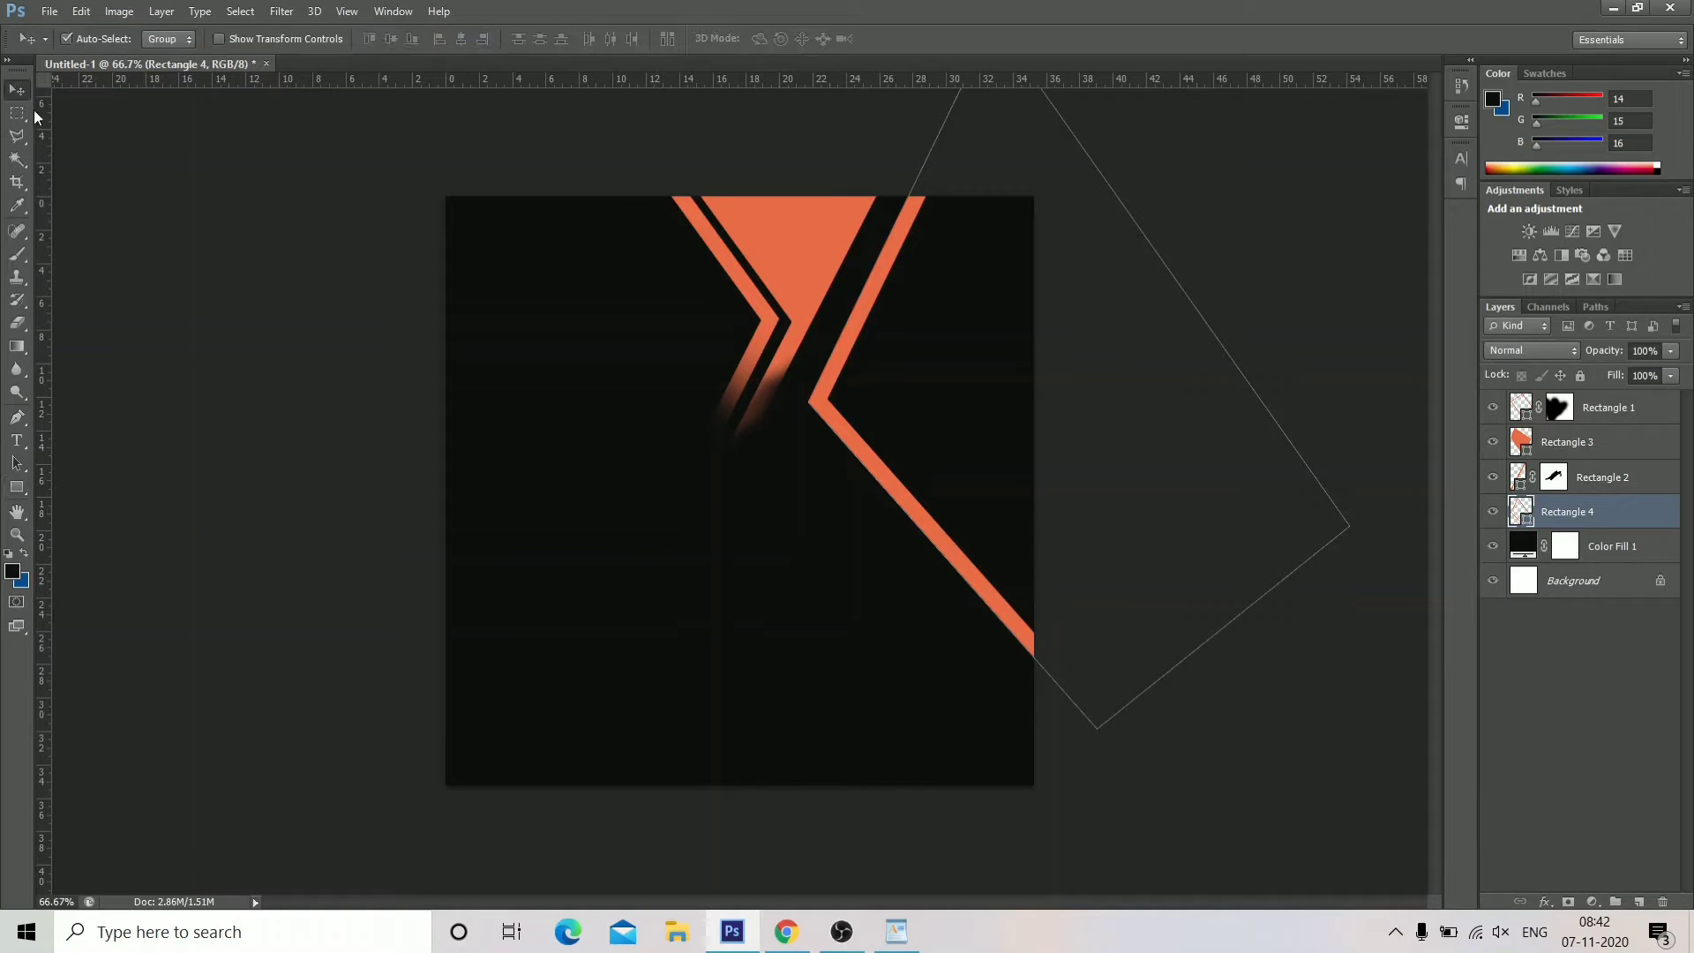
left_click(1570, 903)
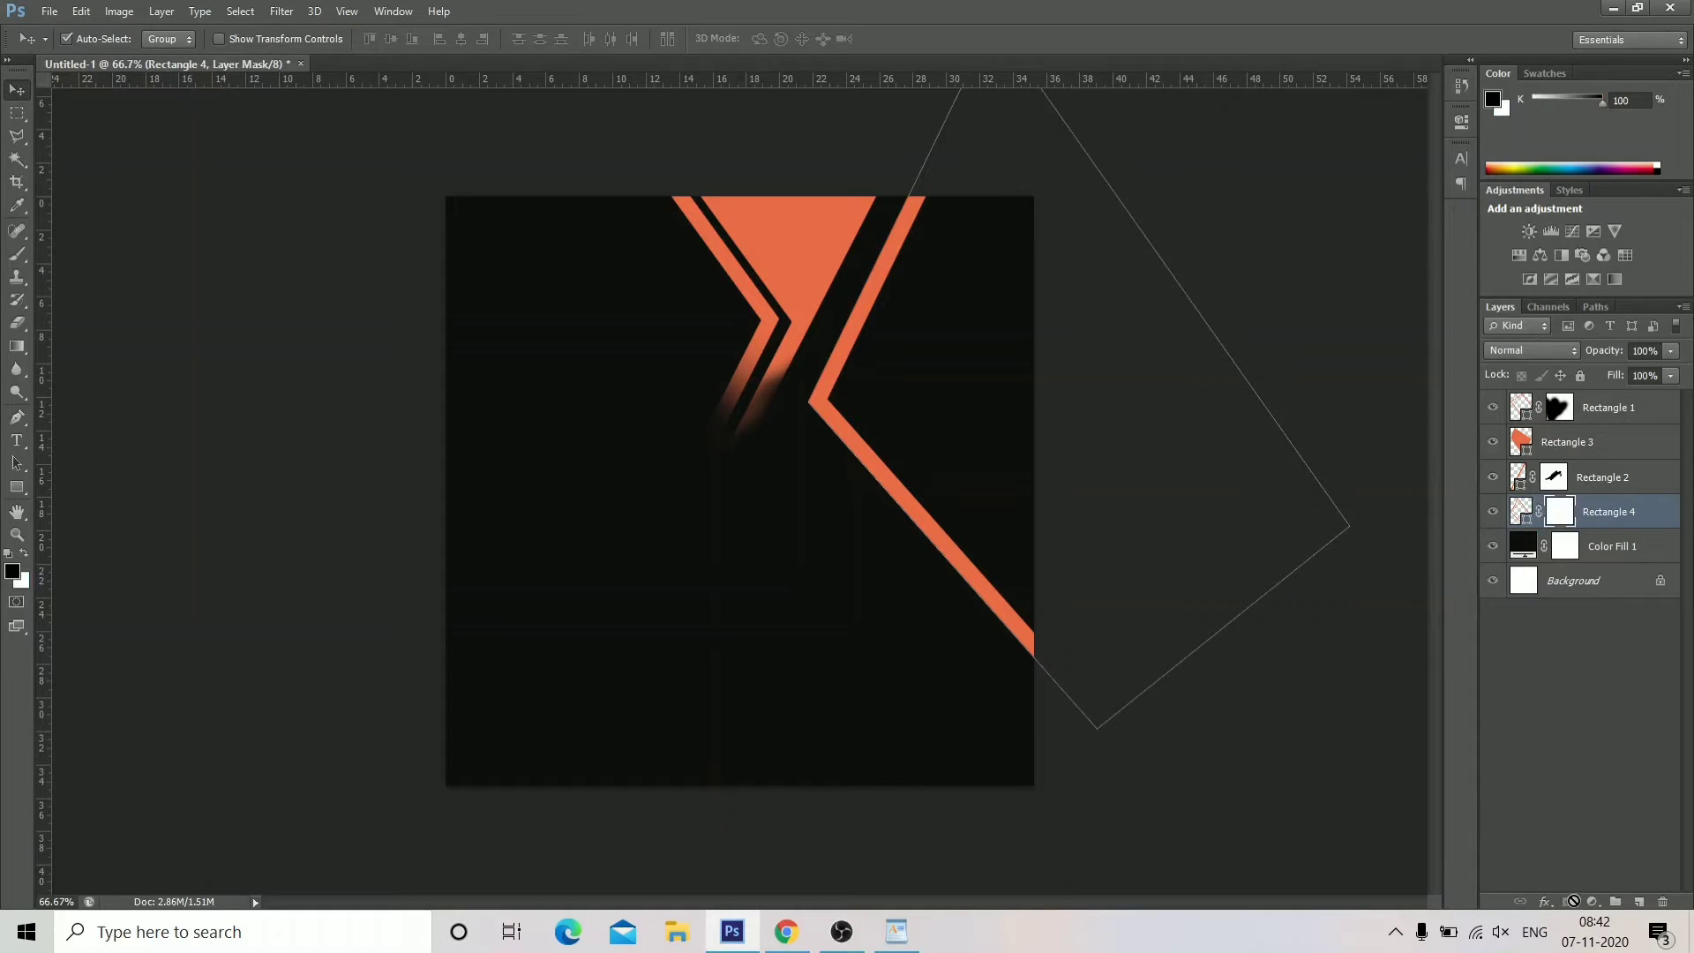
left_click(17, 254)
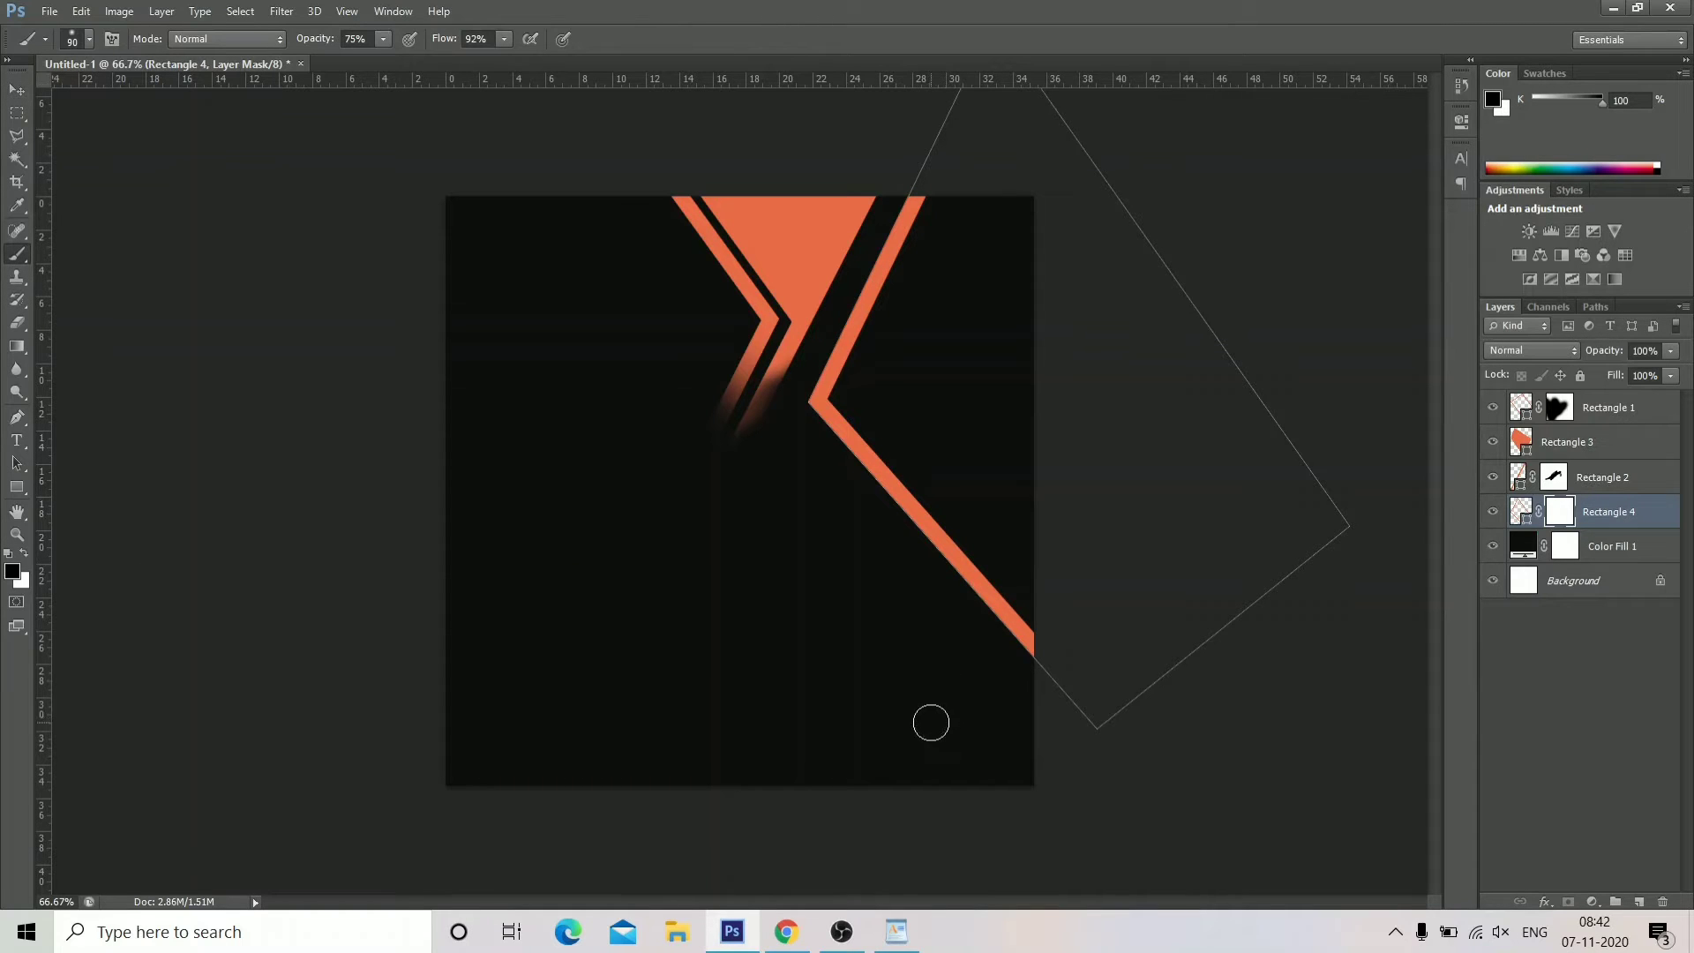
key("bracketright")
key("bracketright")
key("bracketright")
key("bracketright")
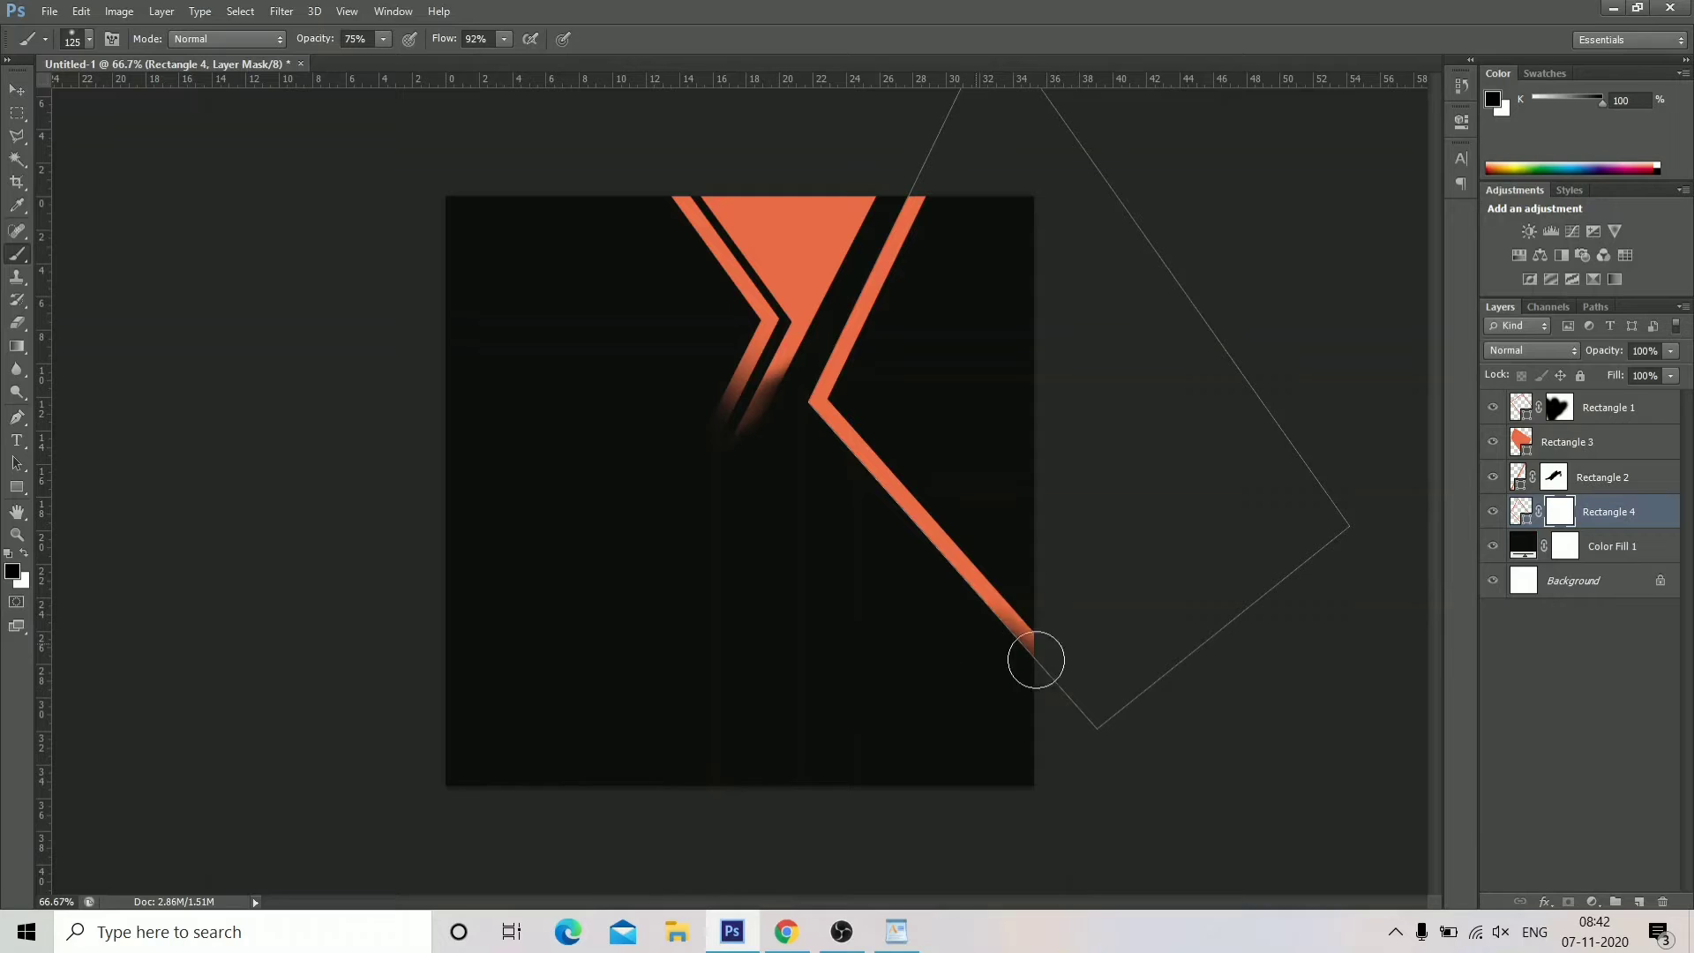
mouse_move(1036, 662)
left_mouse_down()
mouse_move(1005, 636)
mouse_move(1041, 689)
mouse_move(988, 658)
mouse_move(1033, 660)
left_mouse_up()
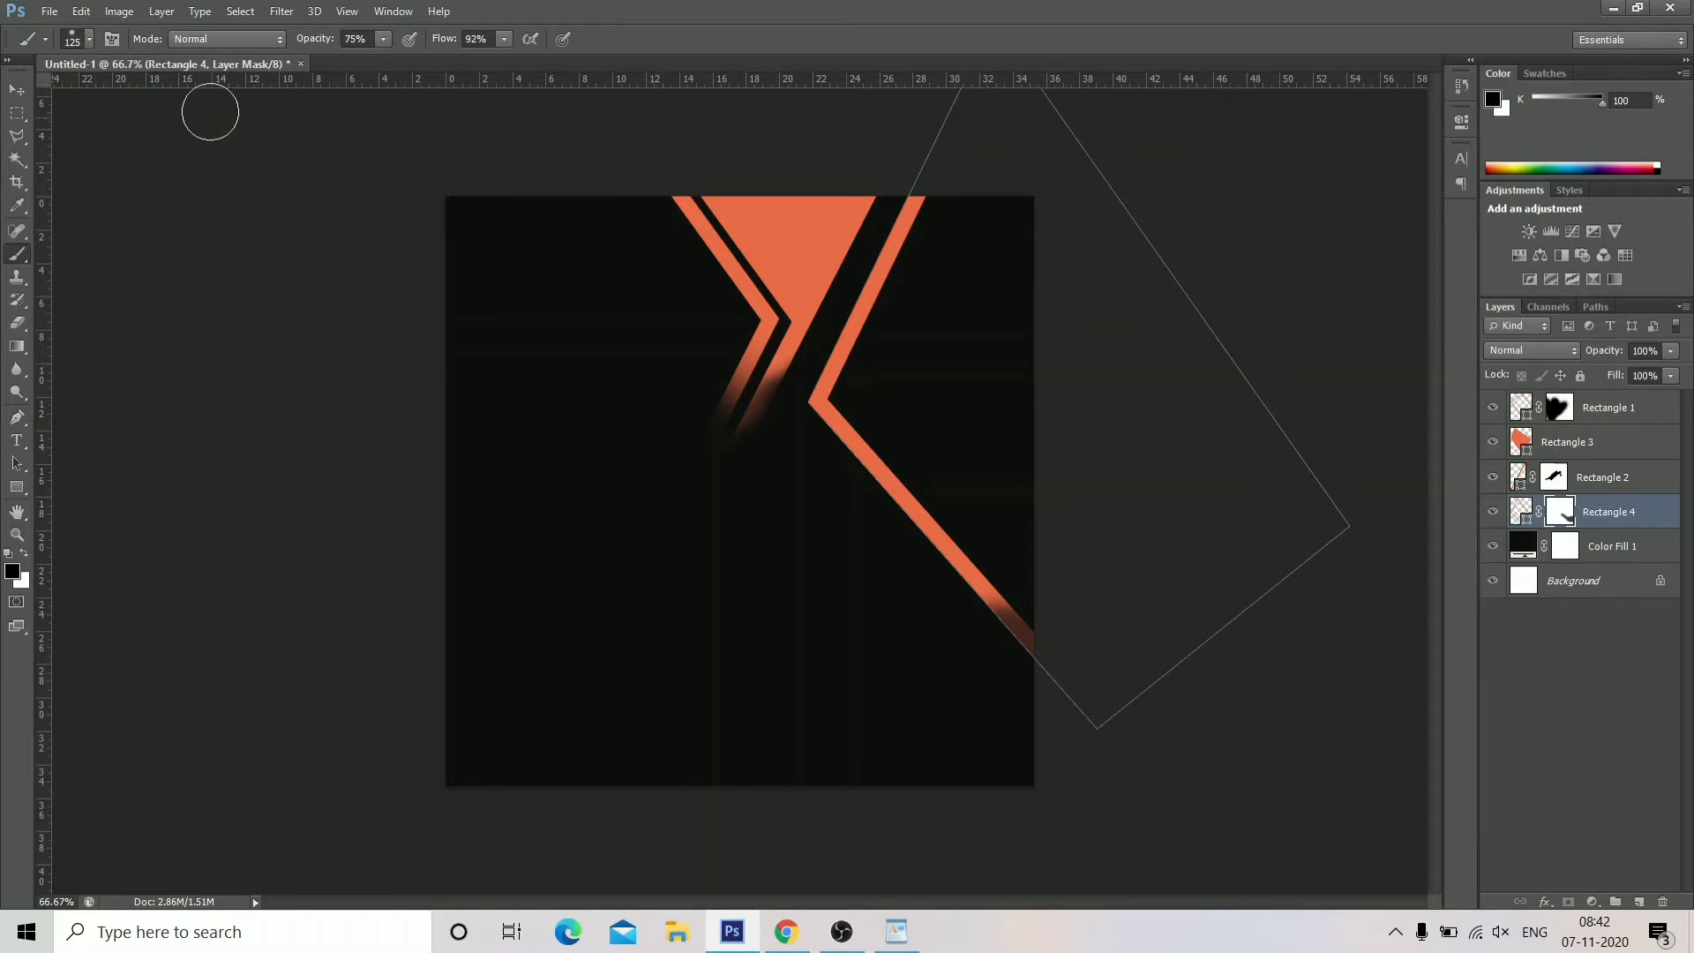
Raise the brush opacity to 94% and paint on the Rectangle 4 mask to fade both ends of the chevron.
left_click_drag(383, 42, 385, 60)
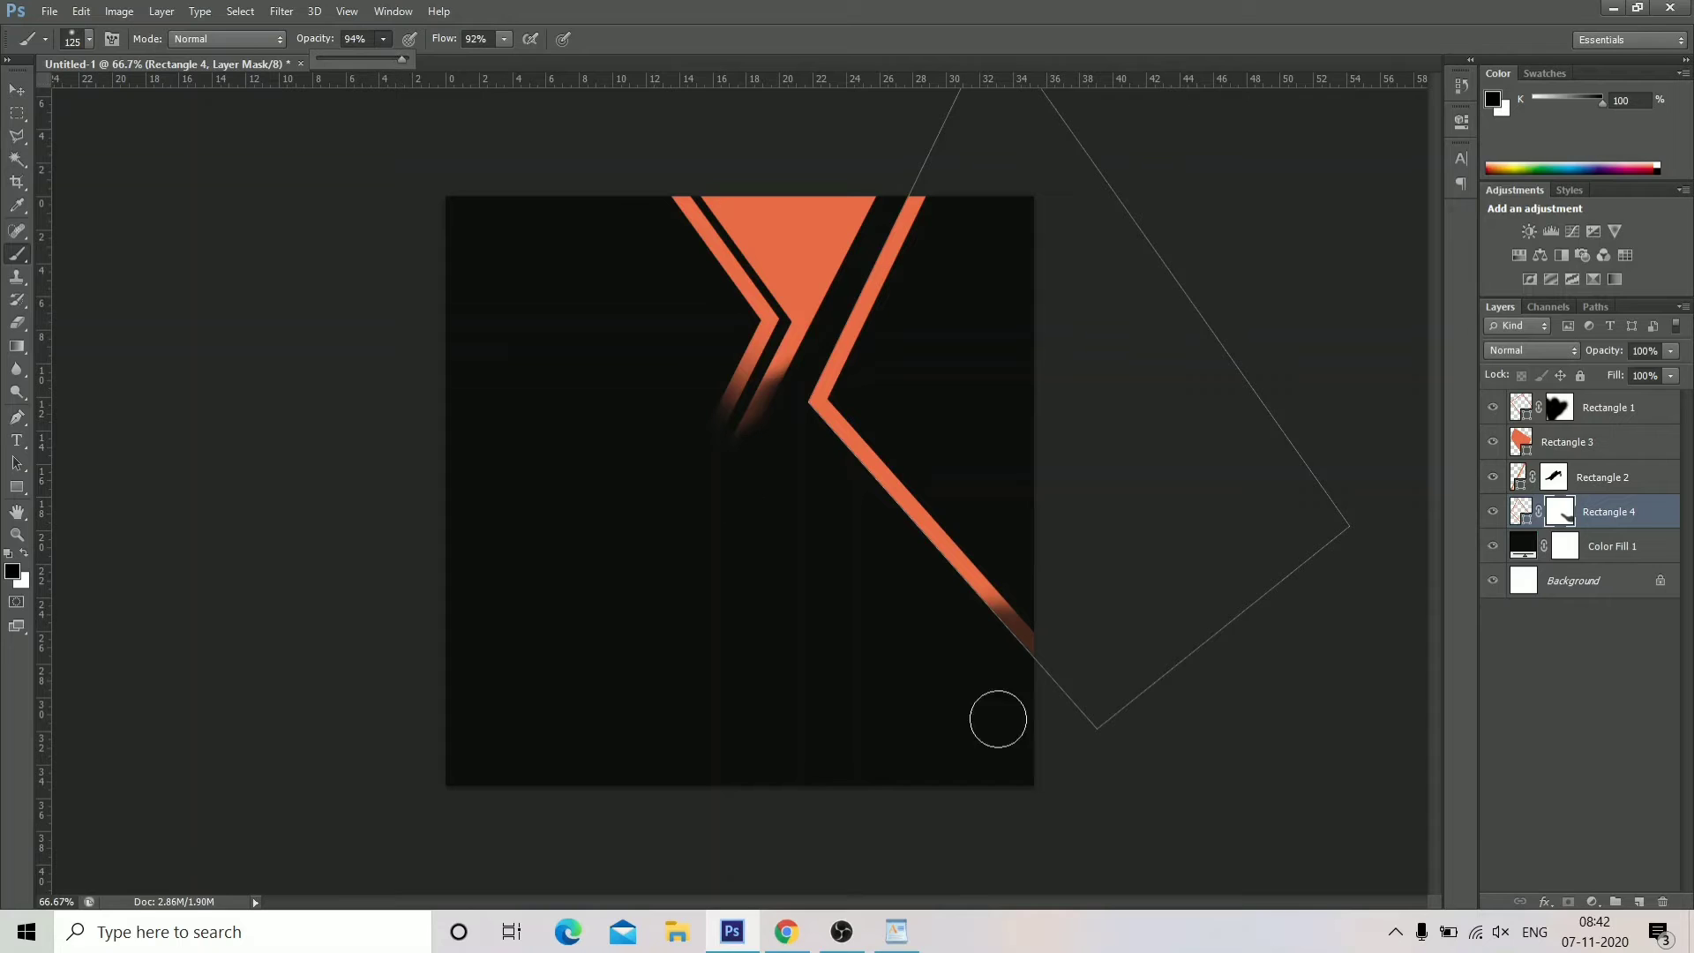
mouse_move(1053, 738)
left_mouse_down()
mouse_move(914, 644)
mouse_move(950, 653)
mouse_move(944, 638)
mouse_move(1036, 692)
left_mouse_up()
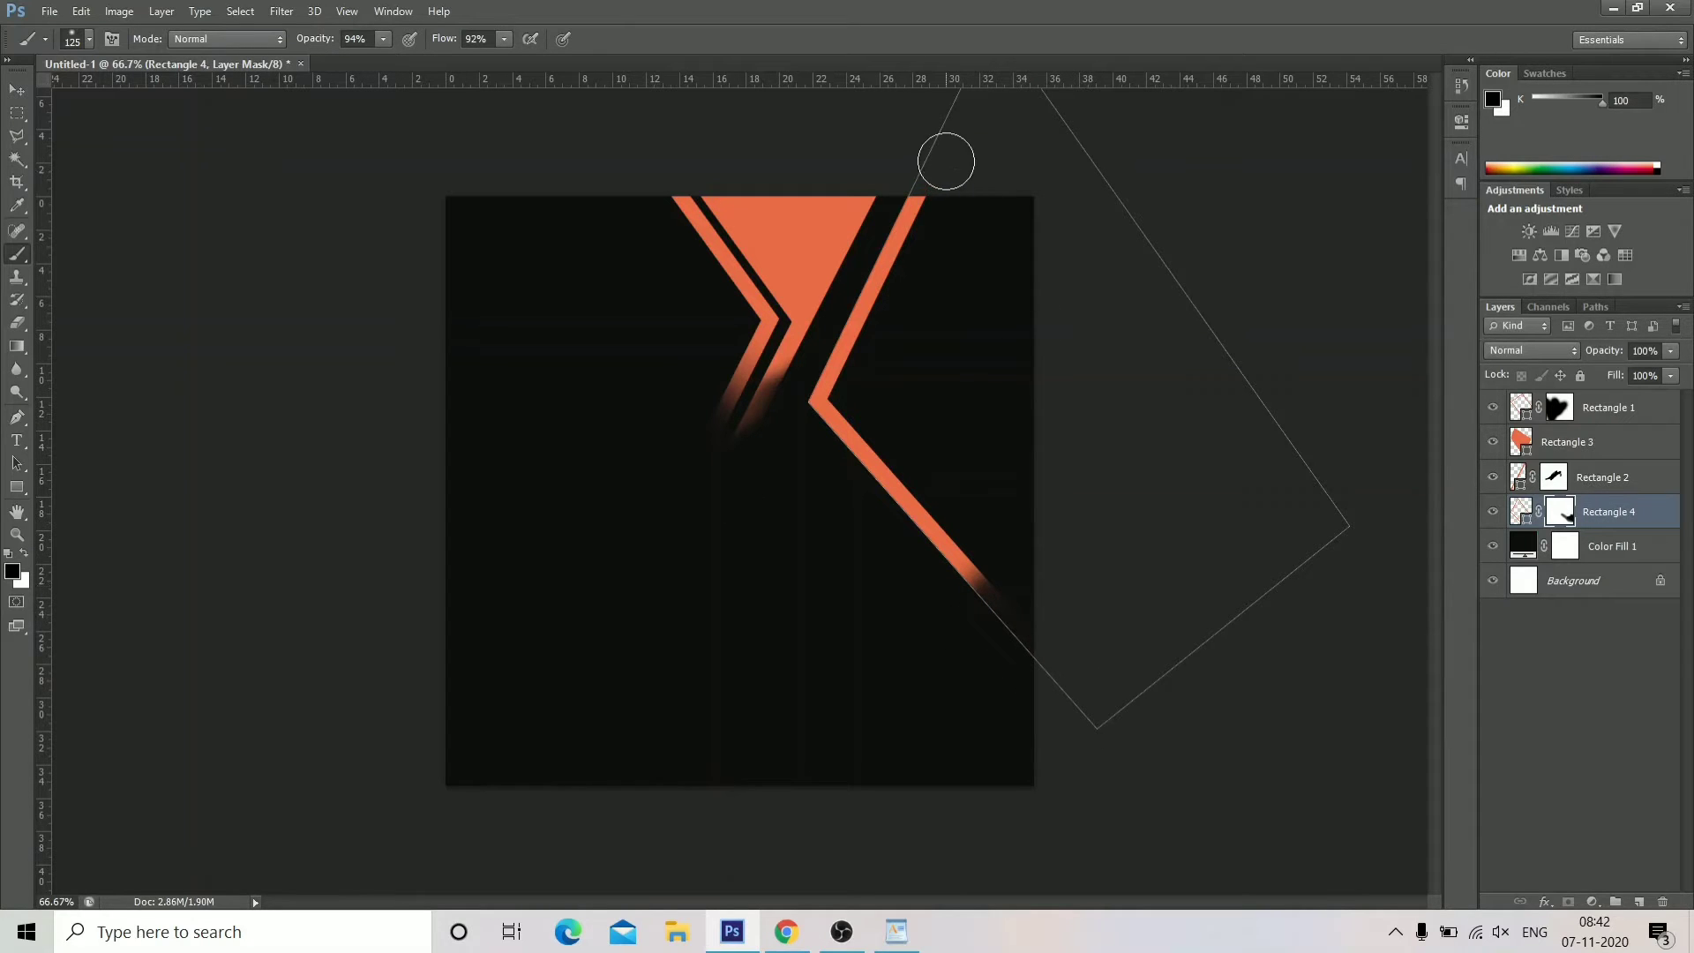
mouse_move(945, 158)
left_mouse_down()
mouse_move(917, 229)
mouse_move(922, 166)
mouse_move(892, 216)
mouse_move(926, 178)
left_mouse_up()
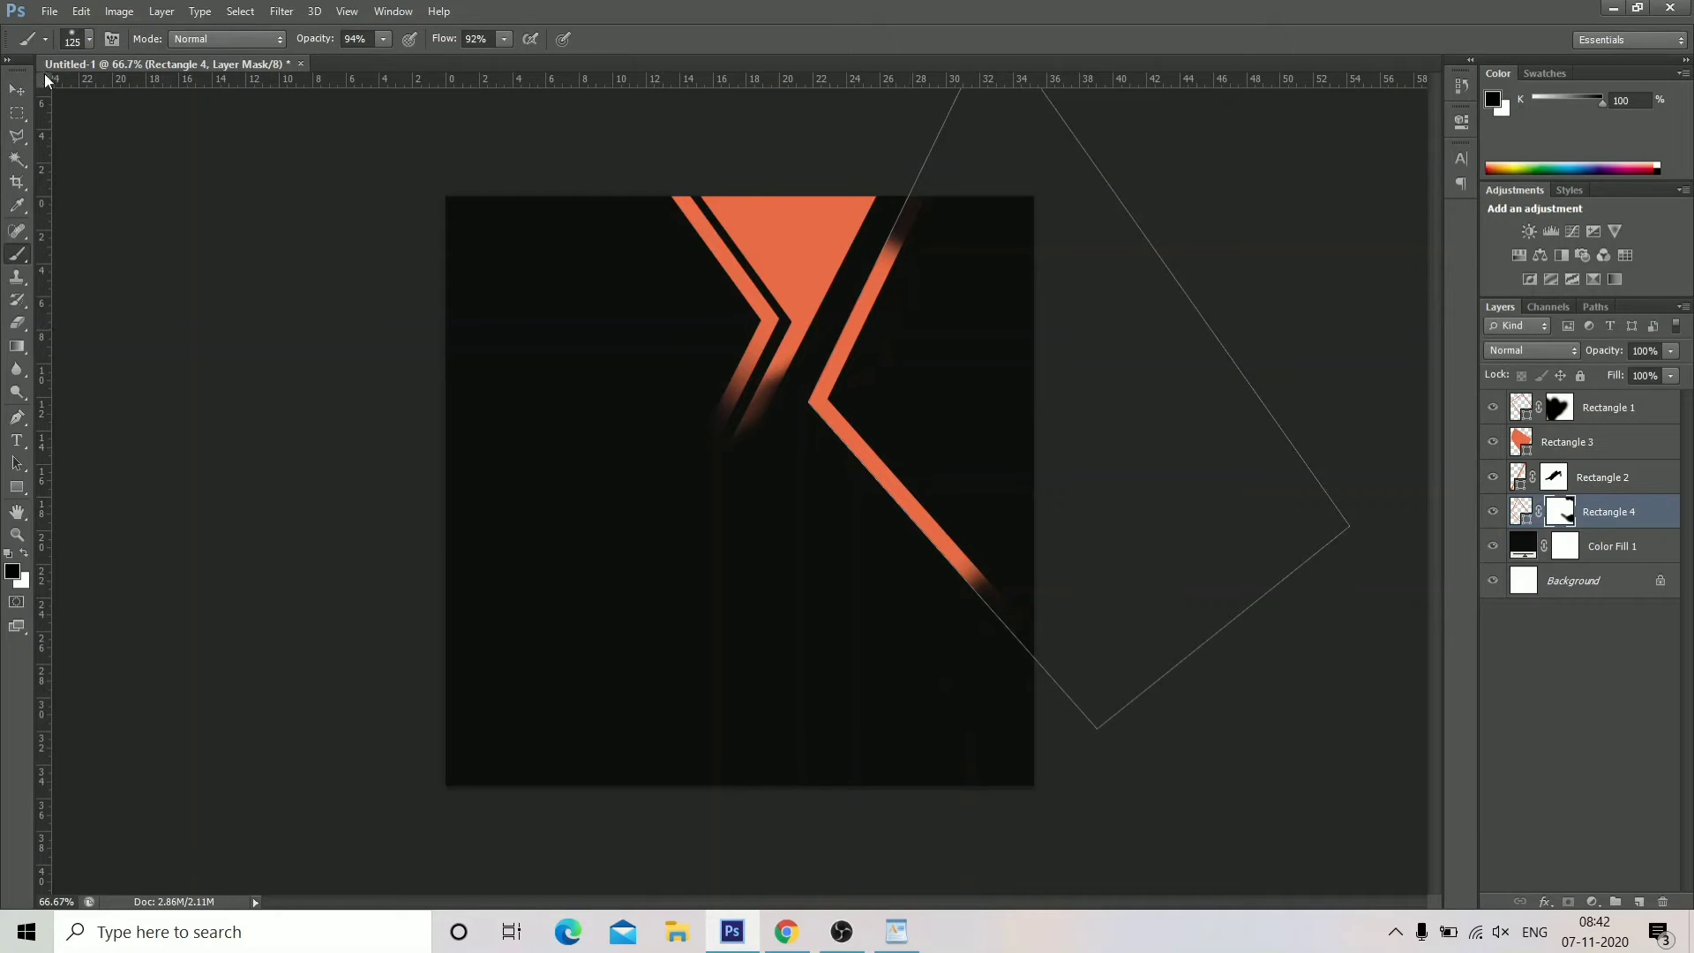
Group the Rectangle 1, Rectangle 2 and Rectangle 3 layers.
left_click(19, 92)
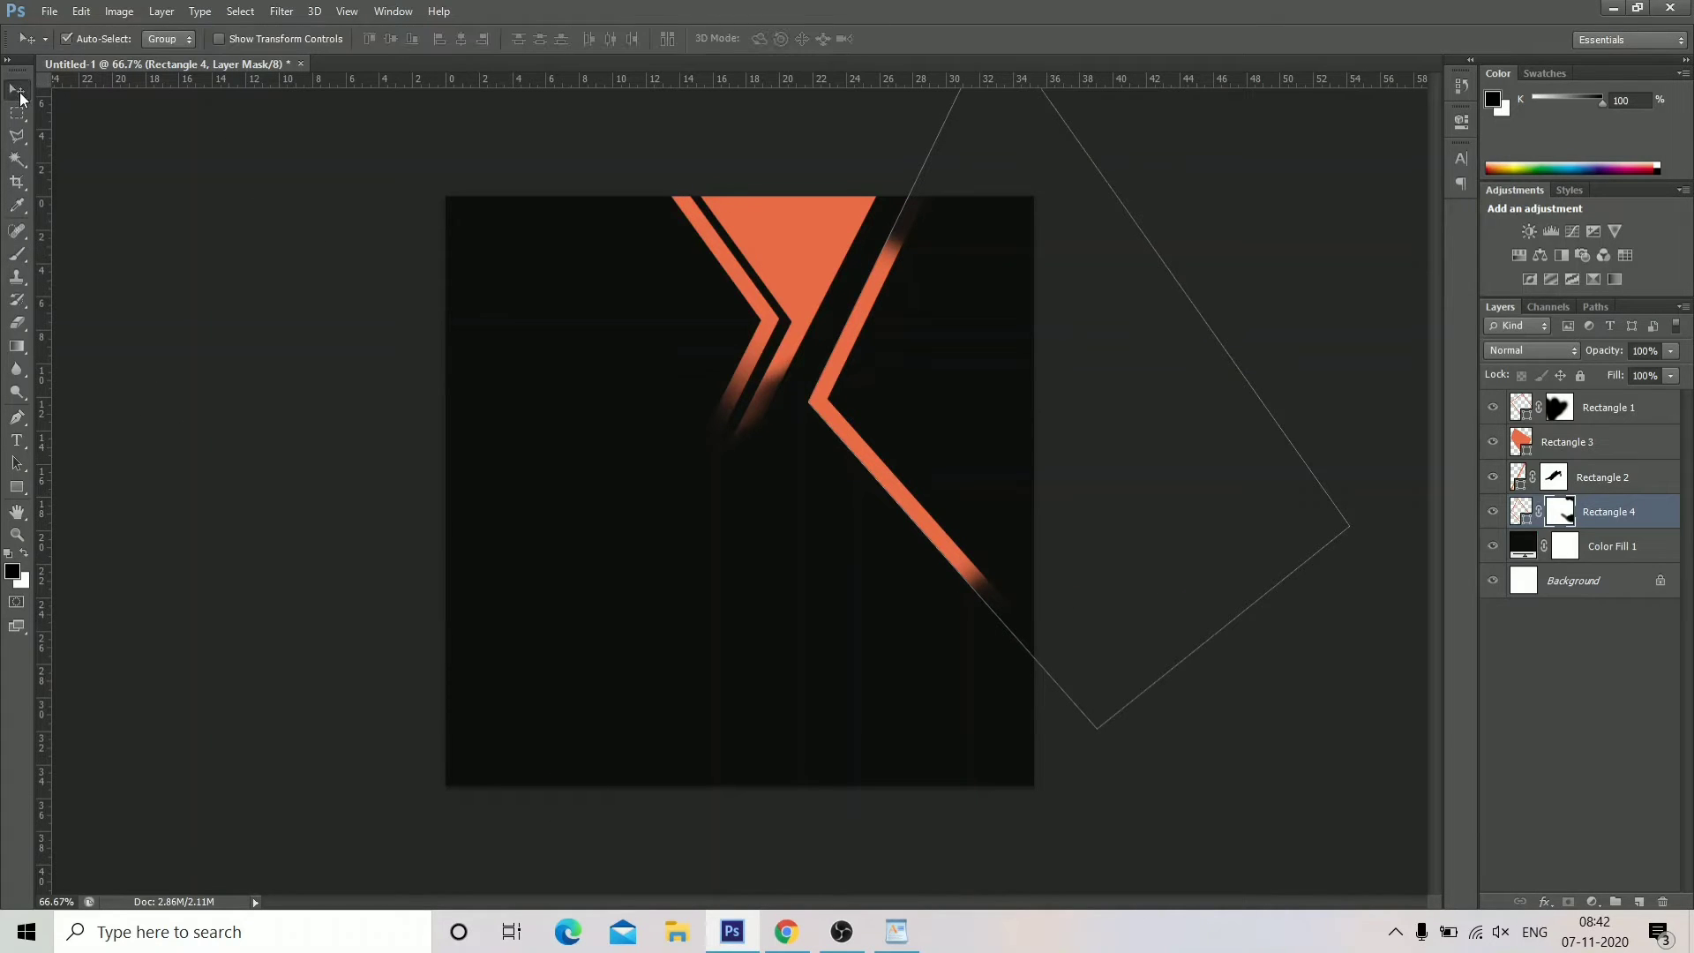
left_click(703, 578)
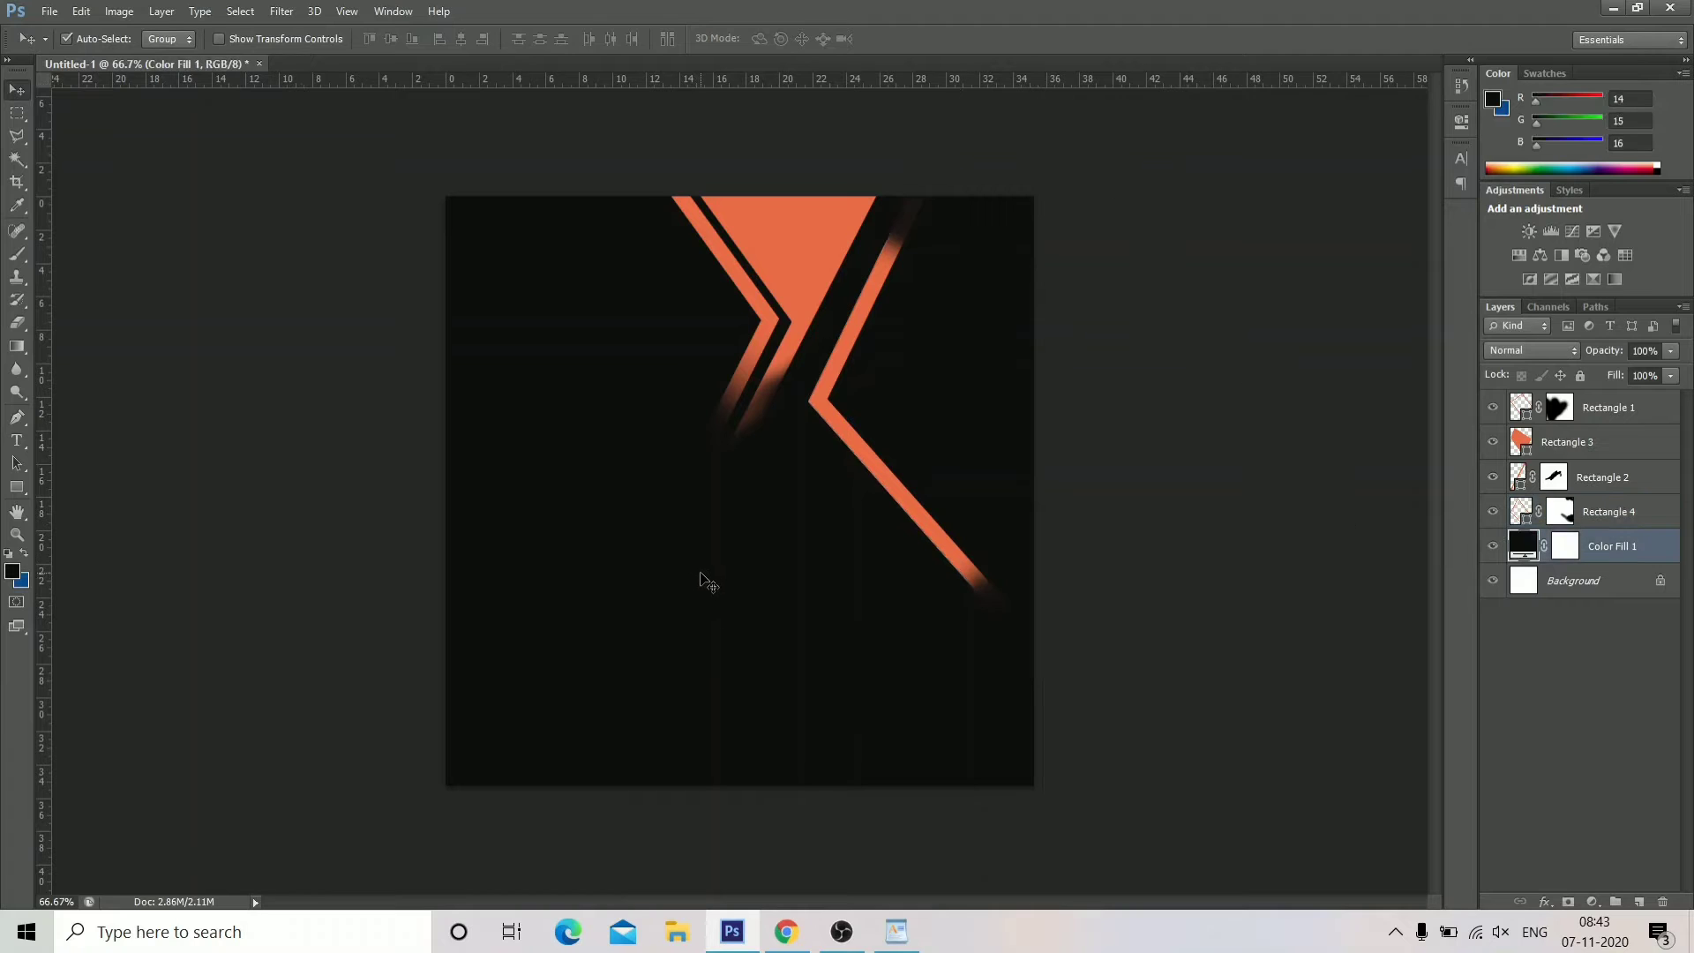
left_click(802, 238)
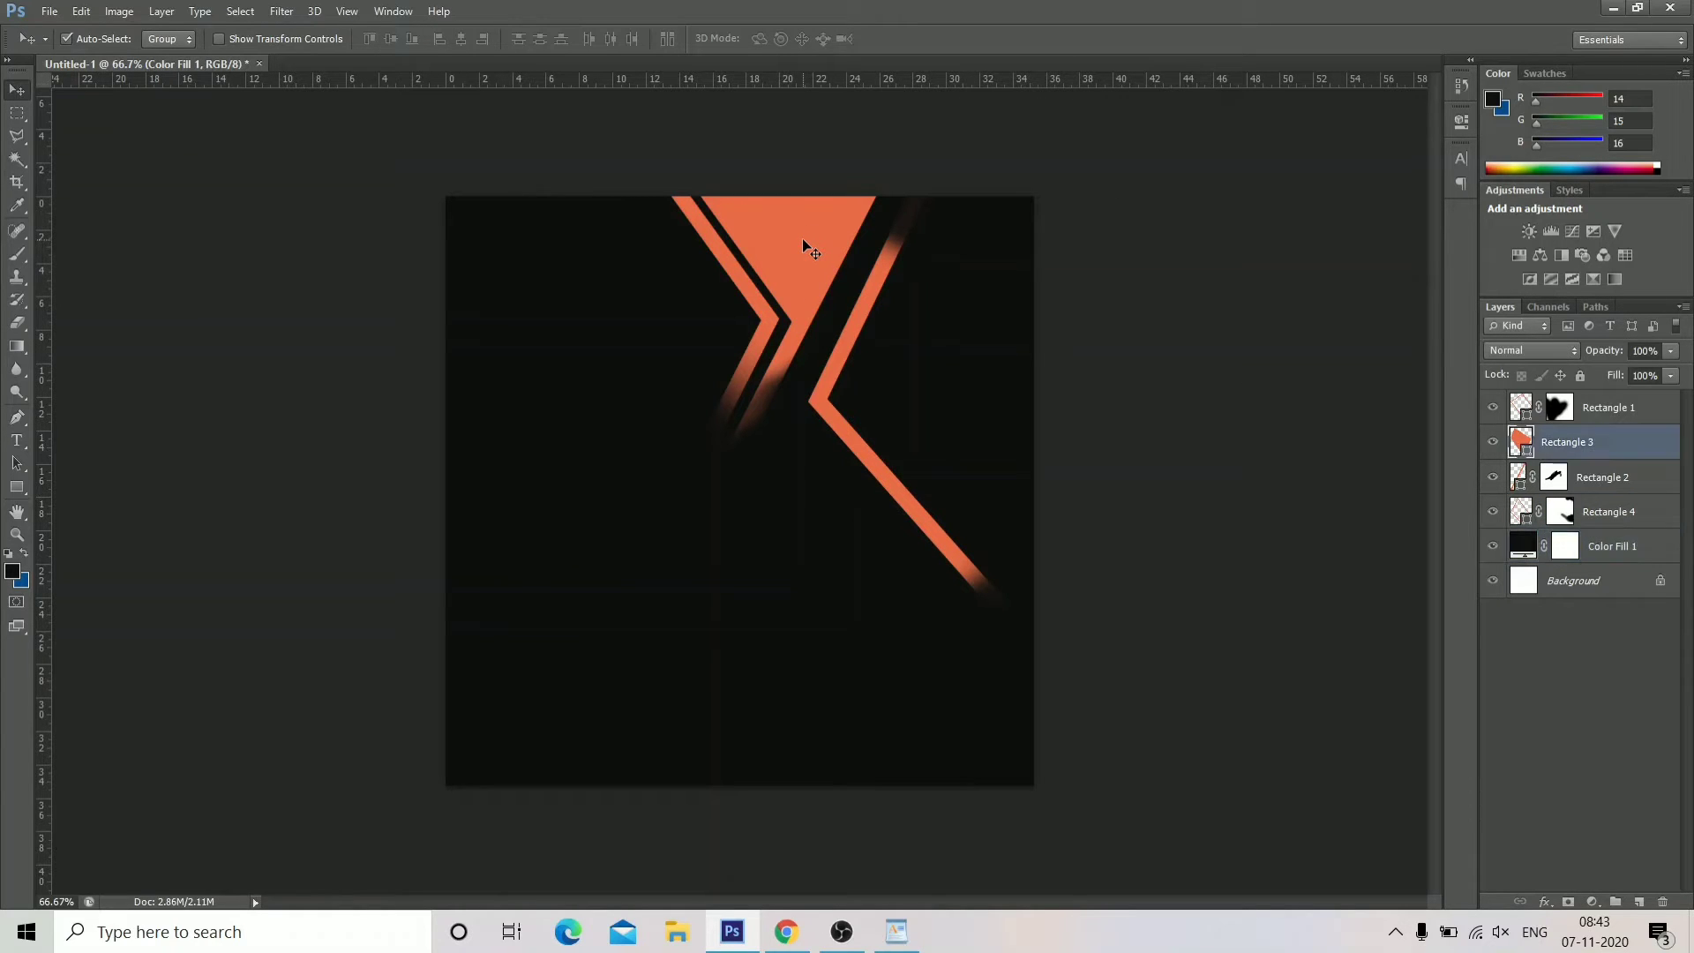
left_click(781, 358, "shift")
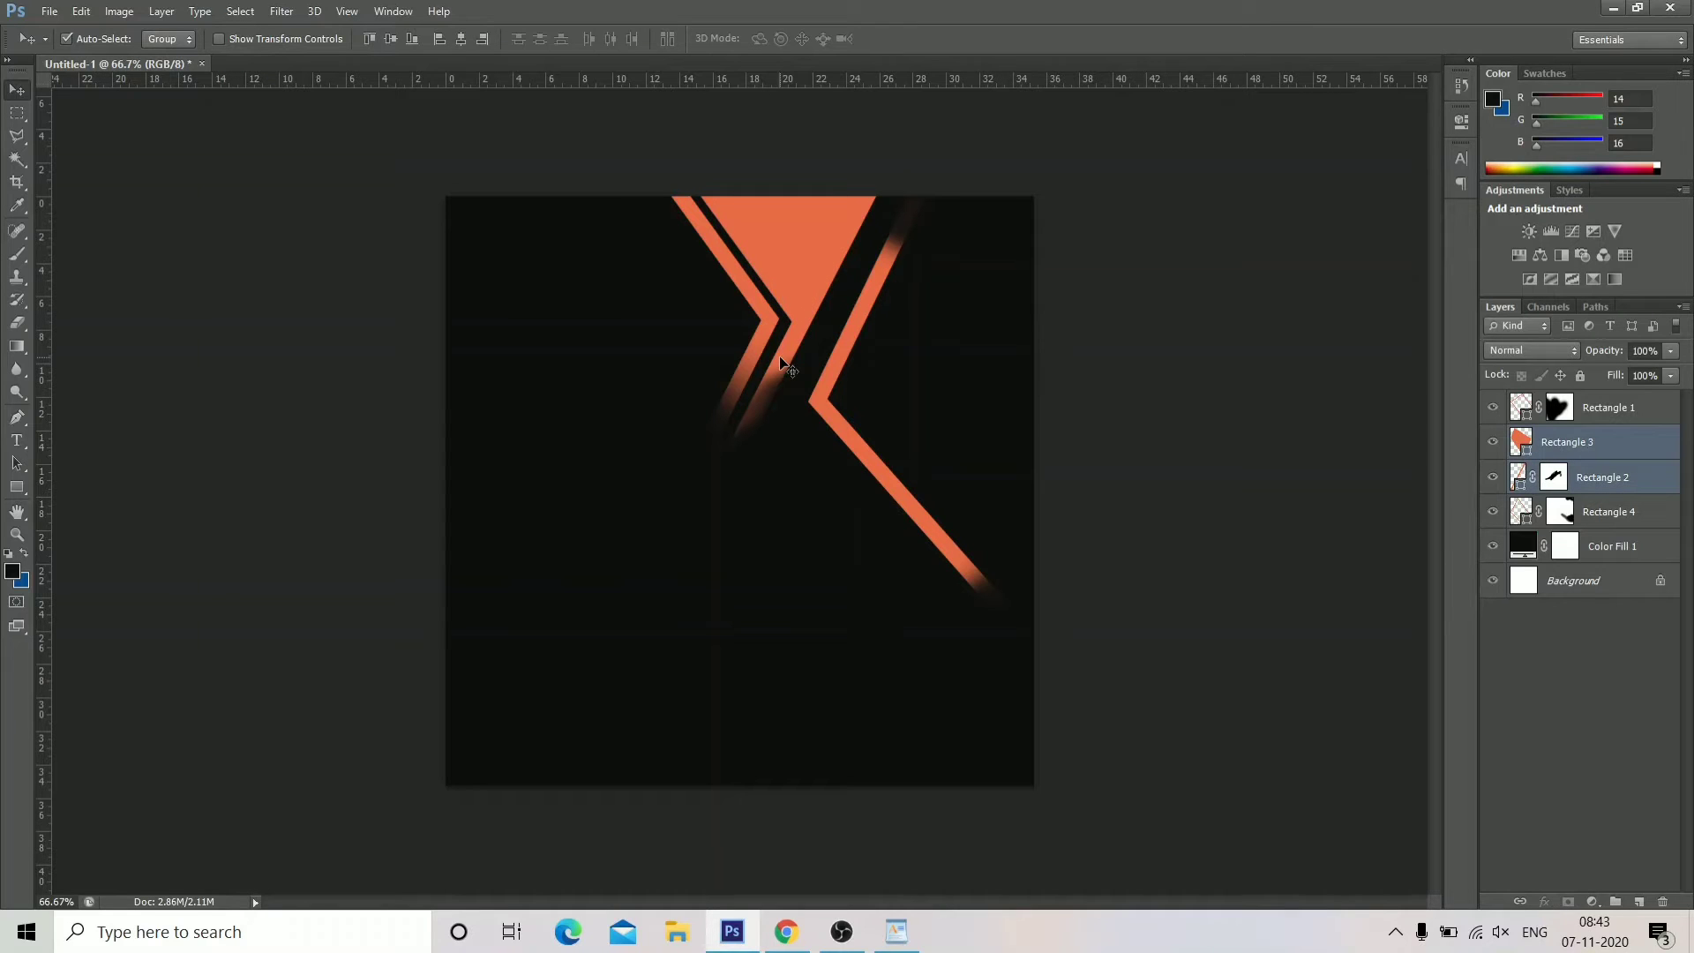
left_click(756, 298, "shift")
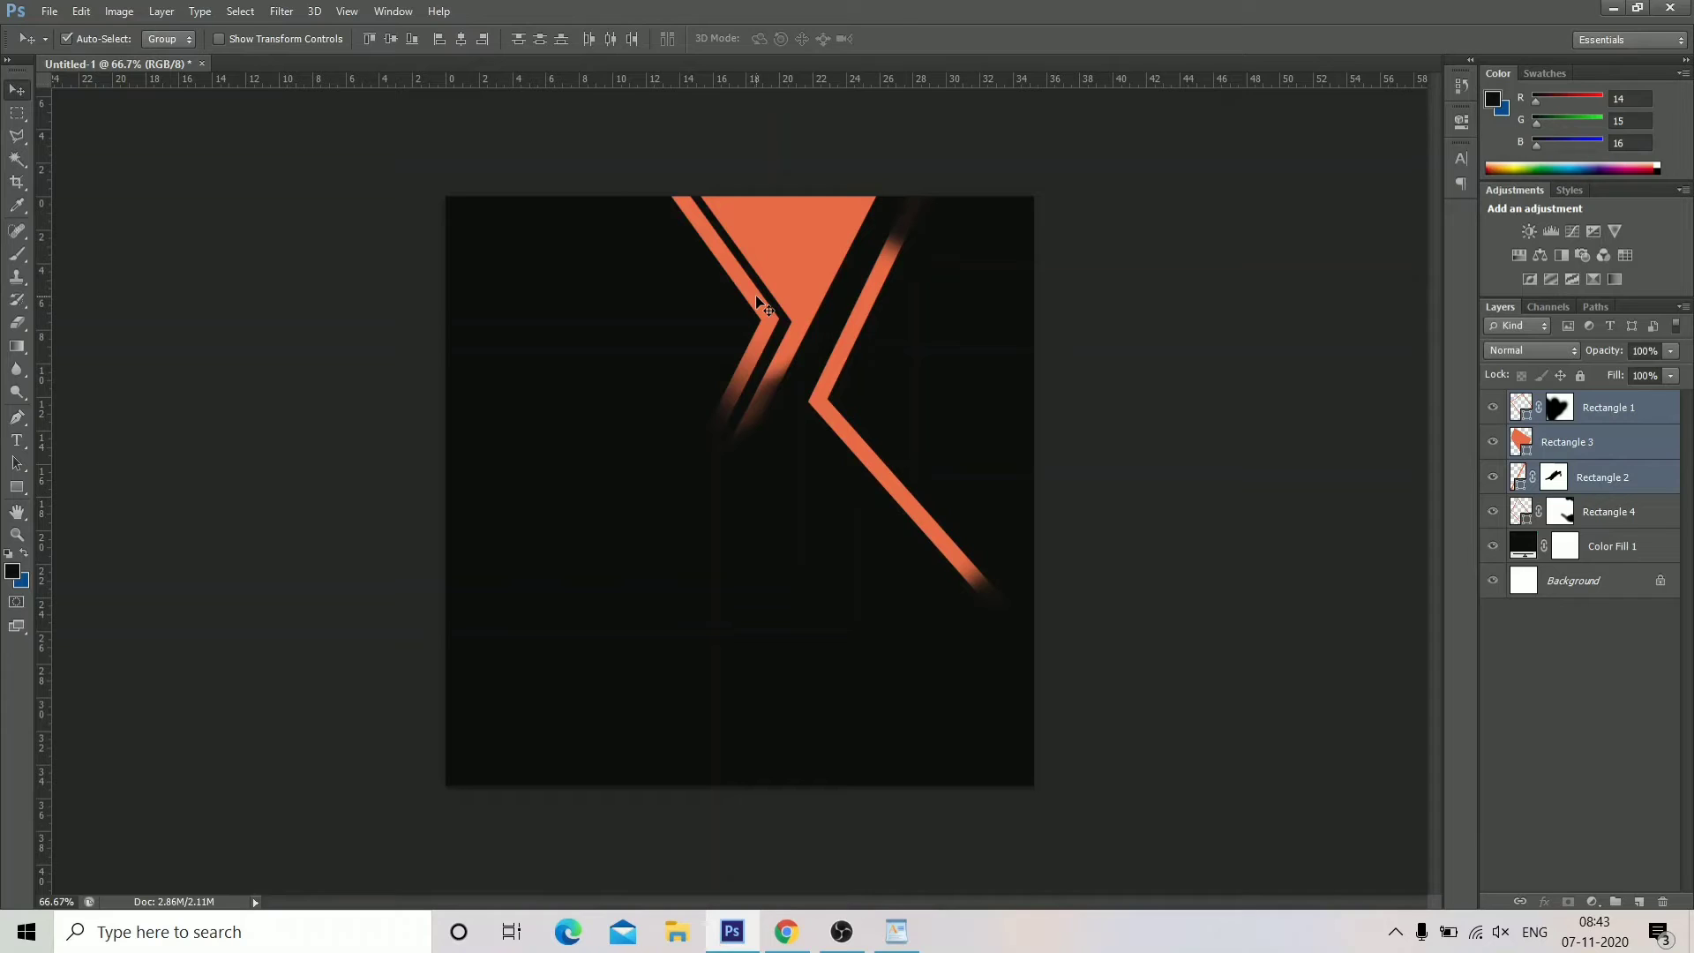
key("ctrl+g")
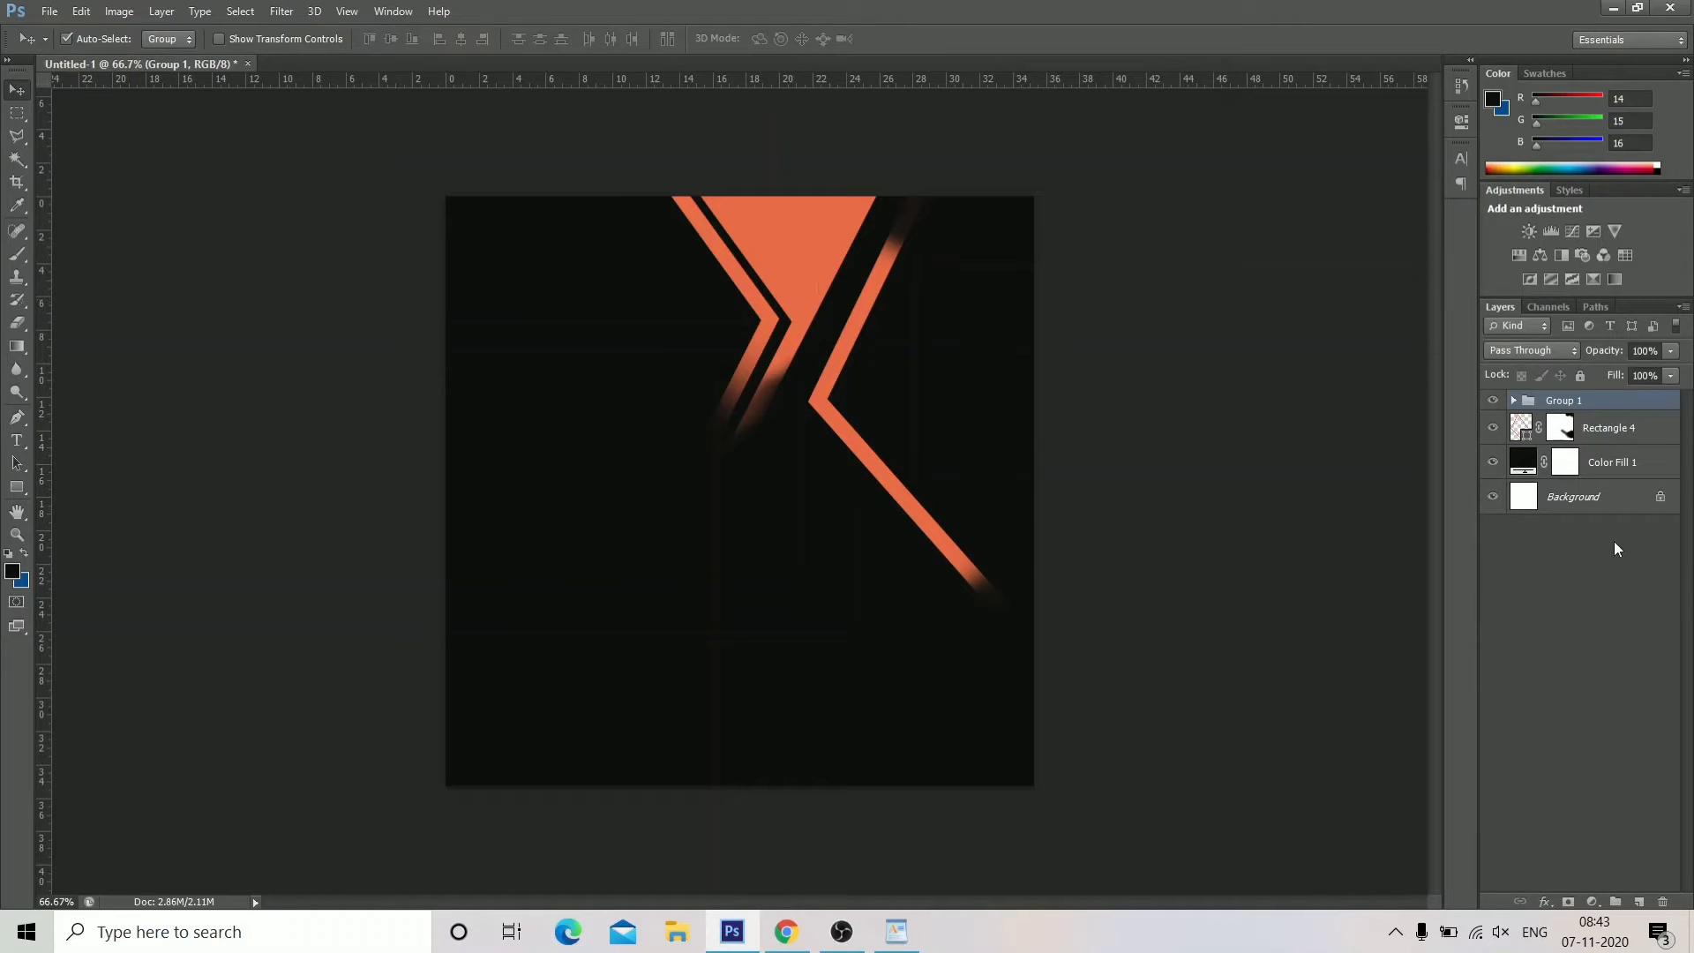
Duplicate Group 1 and free-transform the copy, rotating it to about 105.7° and moving it toward the canvas's lower-right area.
left_click_drag(1620, 404, 1641, 902)
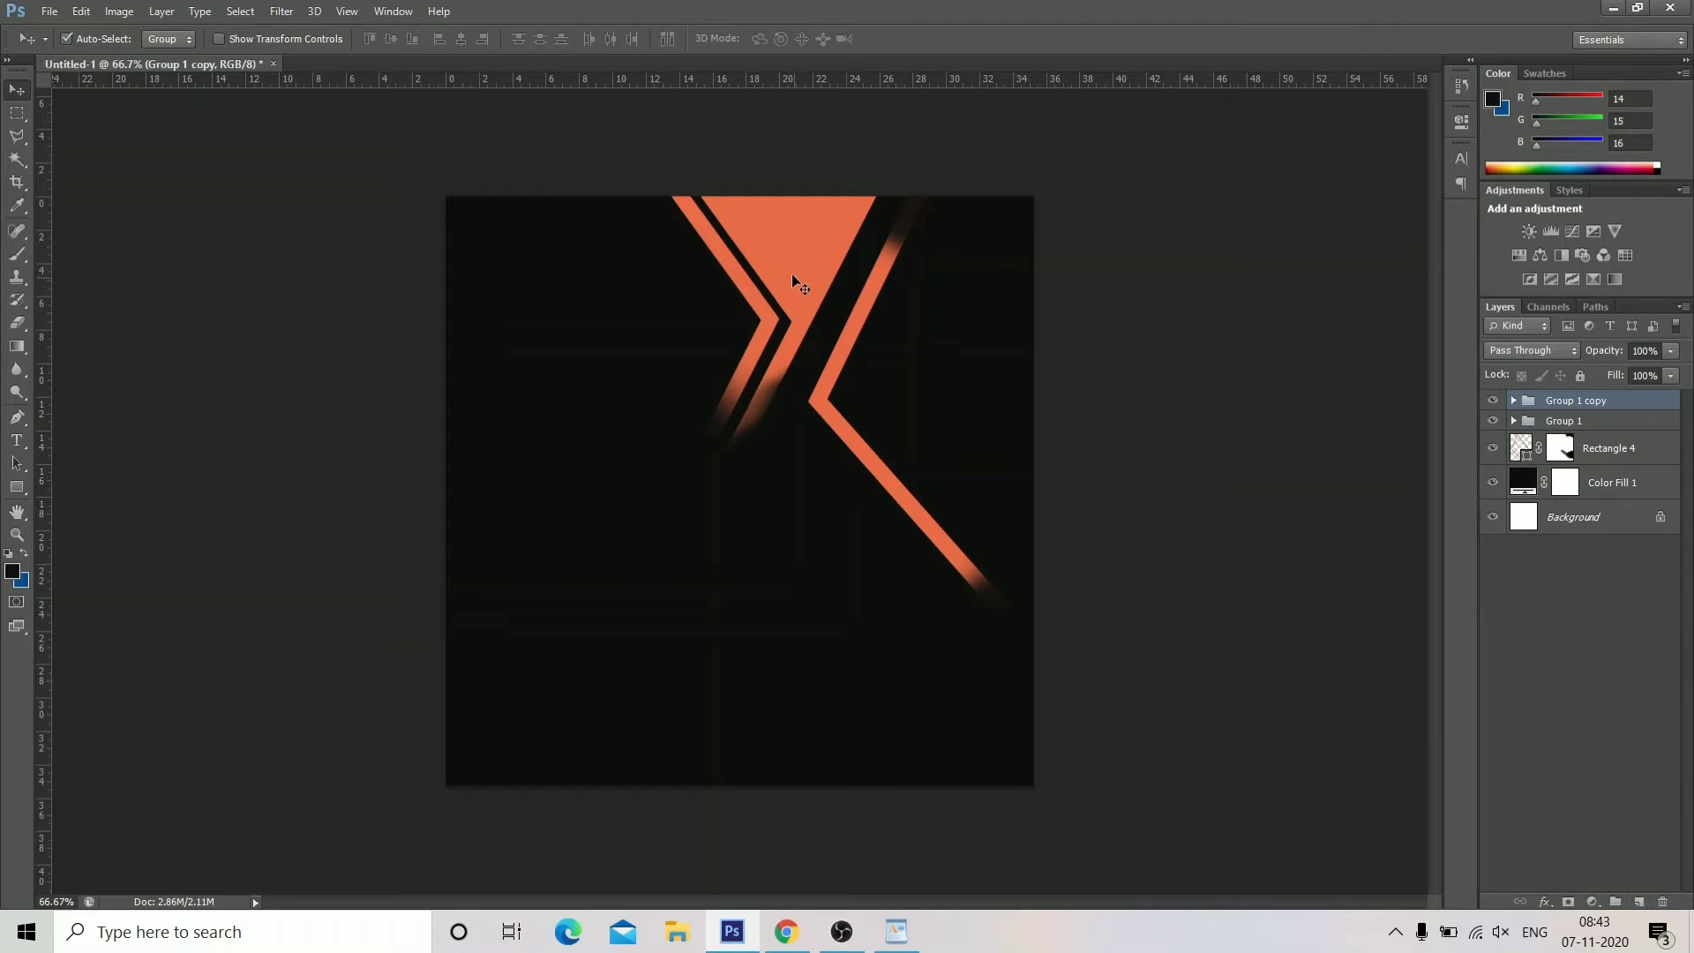
left_click_drag(791, 274, 896, 718)
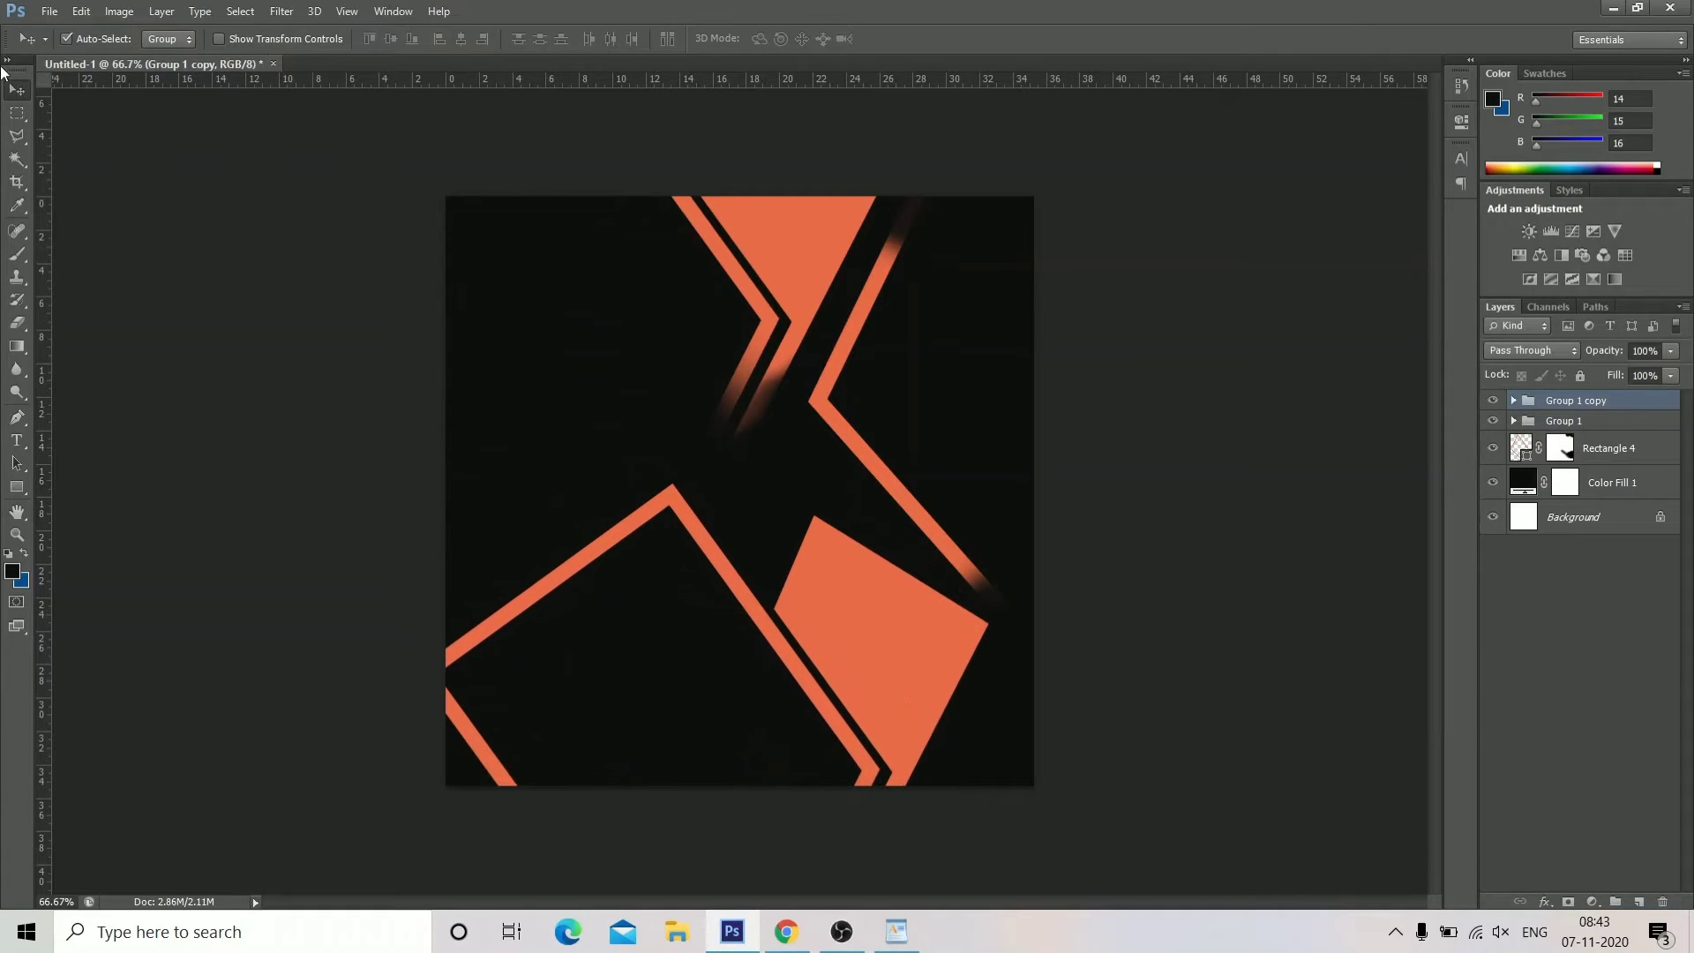
left_click(80, 11)
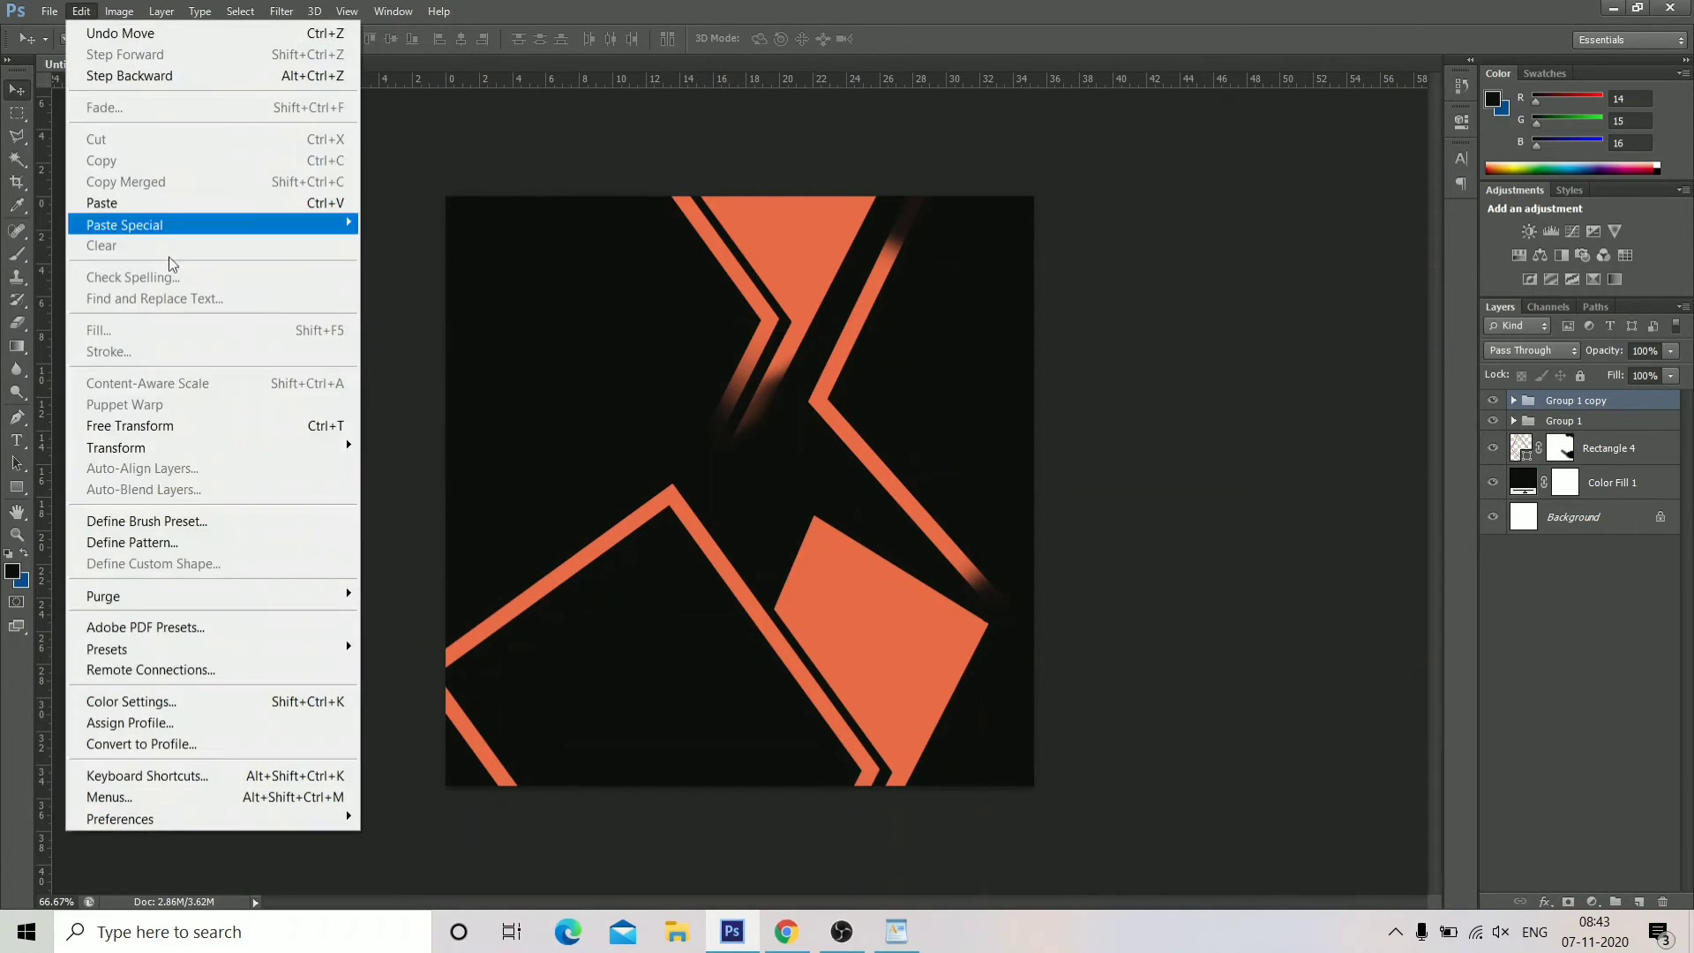
left_click(233, 432)
left_click_drag(1007, 466, 882, 810)
left_click_drag(788, 623, 1059, 372)
left_click_drag(1460, 649, 1159, 832)
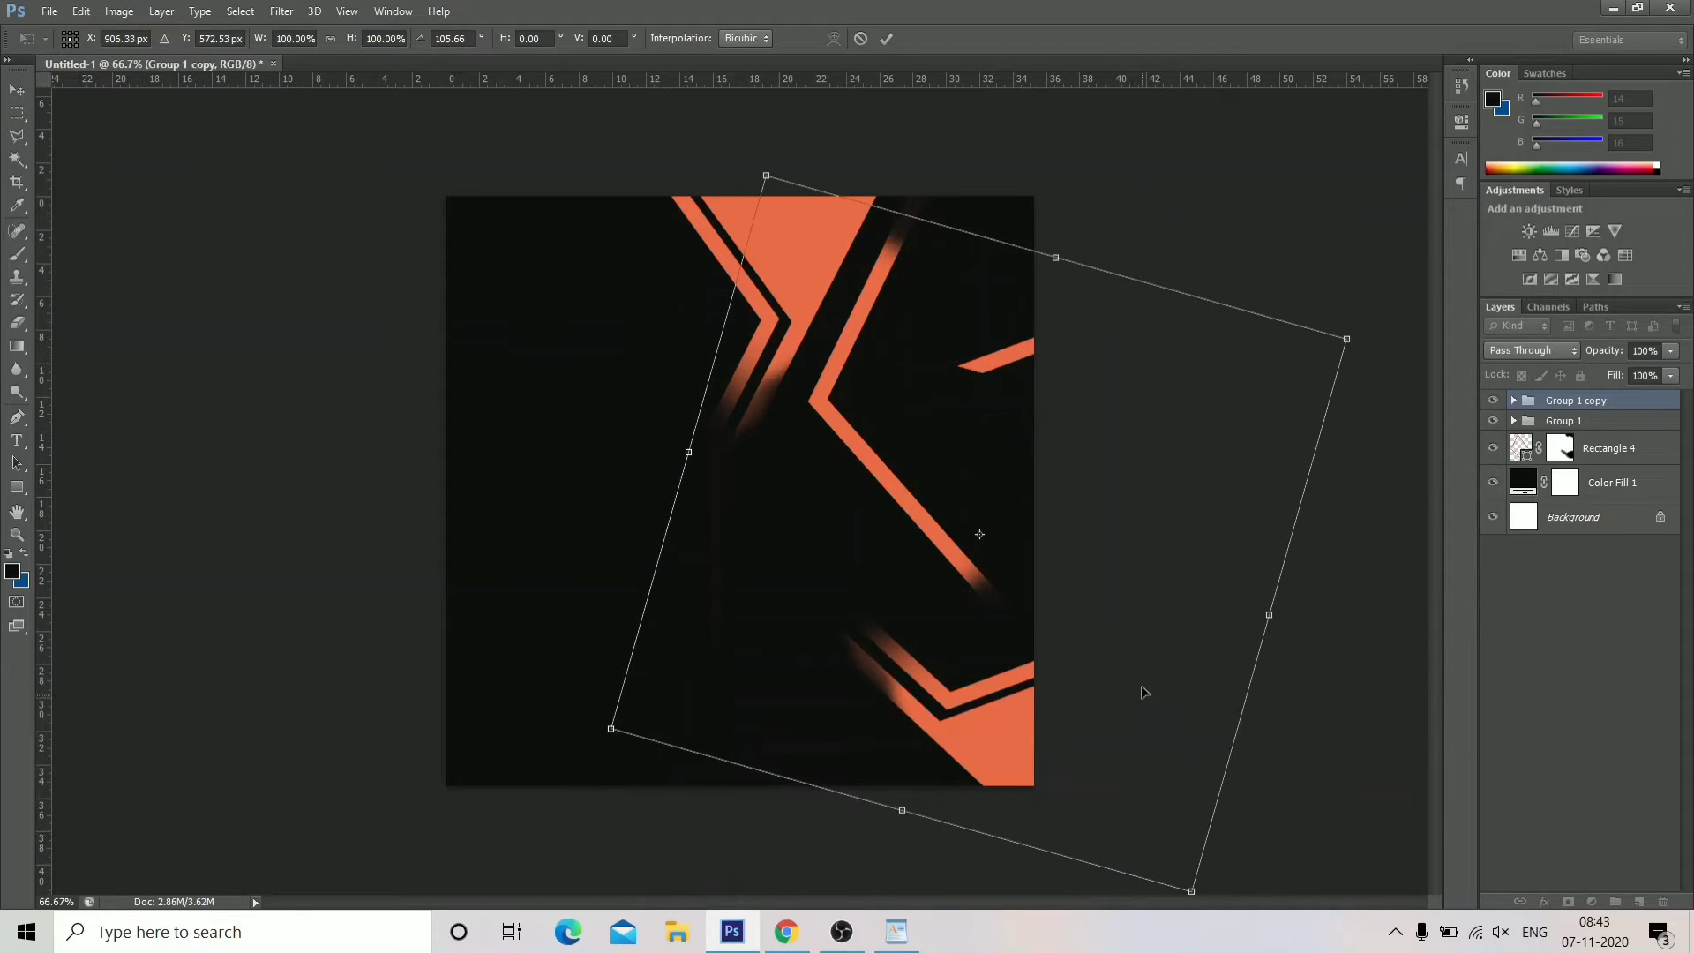
Flip the Group 1 copy vertically, rotate it to about 152.2° and move it into the canvas's lower-right corner.
right_click(939, 682)
left_click(971, 639)
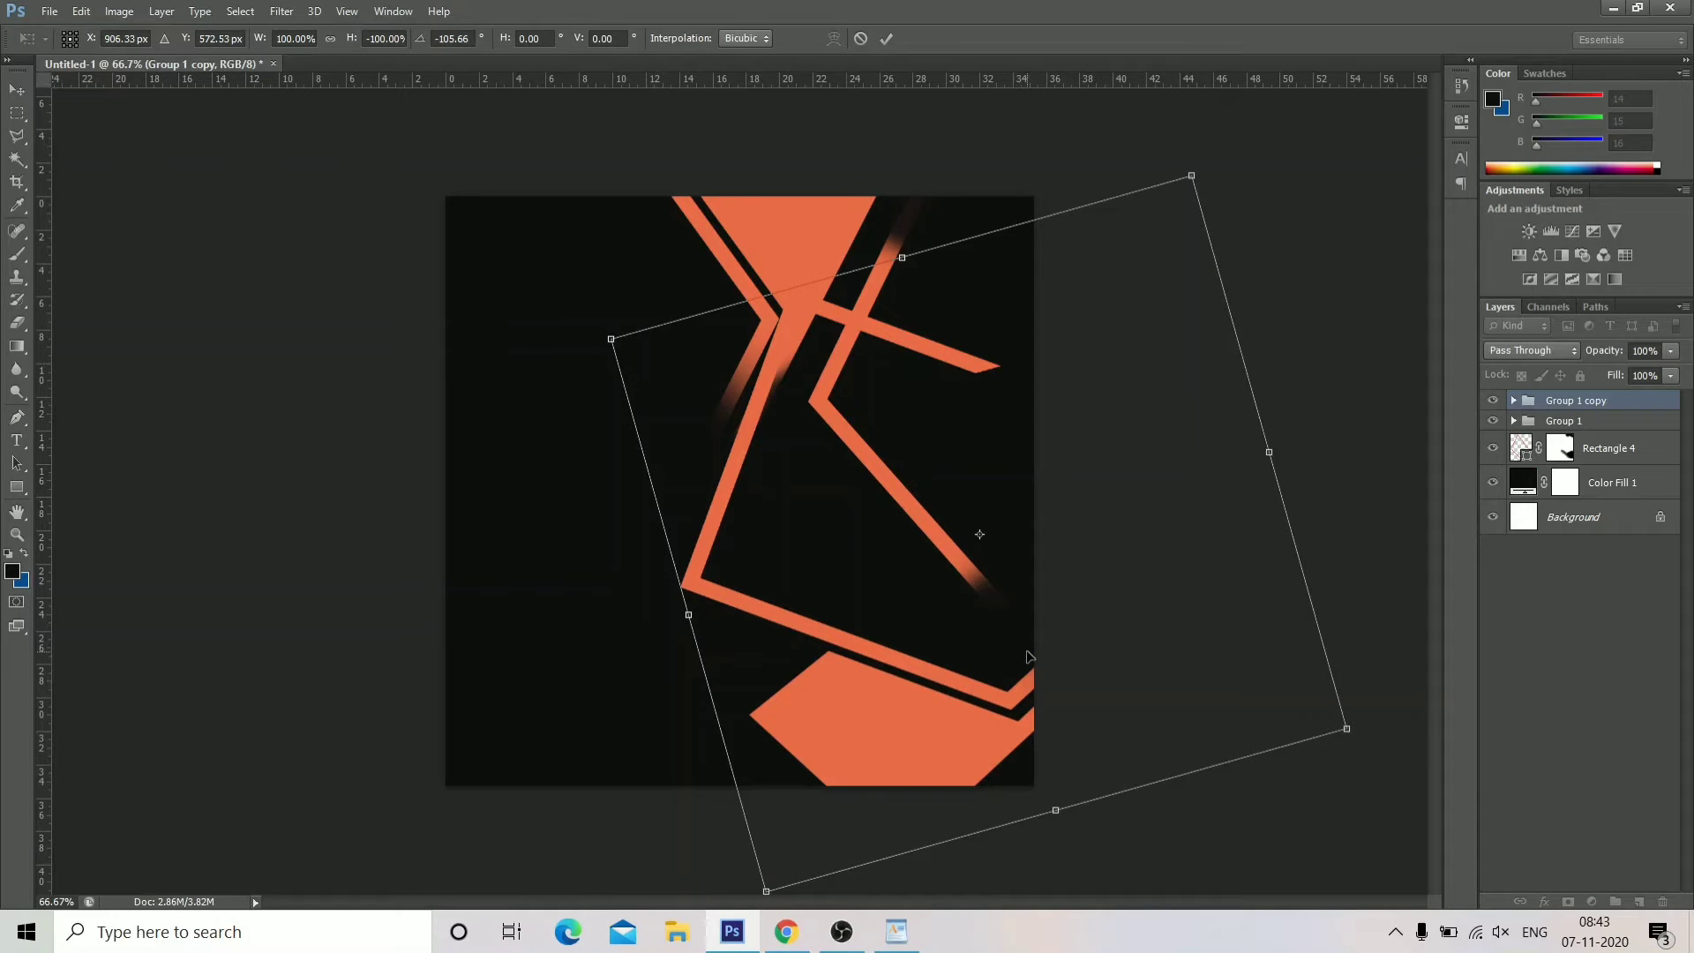
left_click_drag(1402, 780, 1153, 388)
left_click_drag(855, 627, 684, 775)
left_click_drag(1086, 362, 905, 322)
left_click_drag(995, 747, 973, 785)
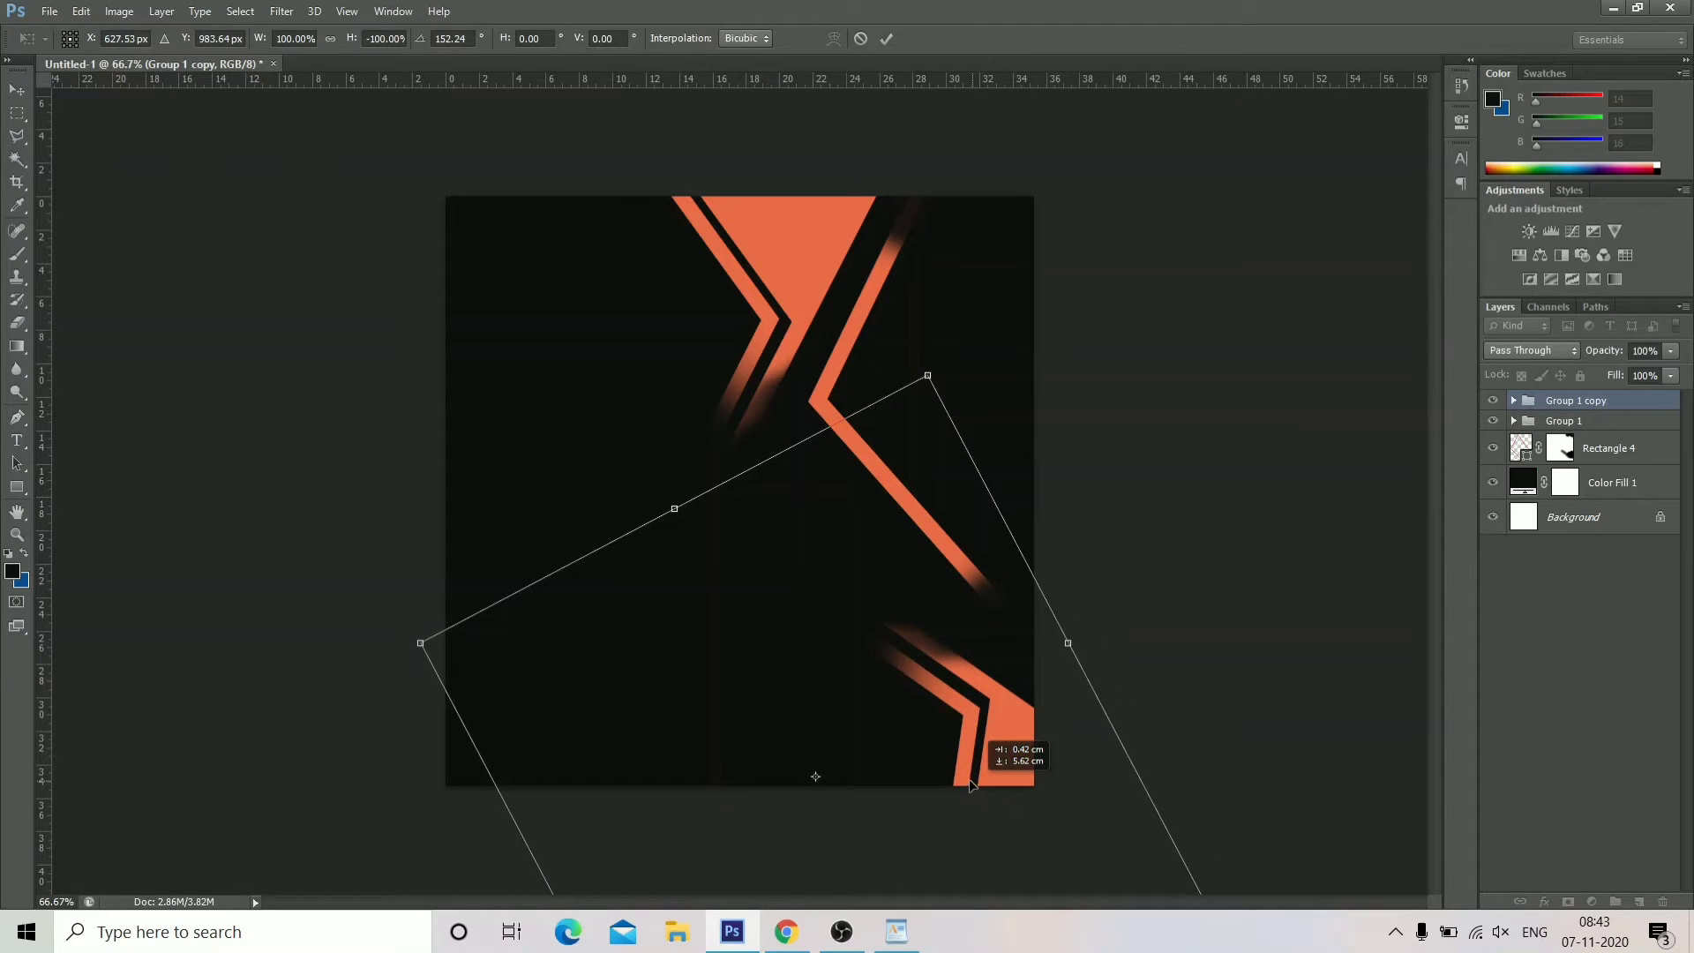
Rotate the Group 1 copy to about 166.7°, nudge it against the canvas's lower-right corner and apply the transform.
mouse_move(970, 784)
left_mouse_down()
mouse_move(937, 785)
mouse_move(948, 761)
left_mouse_up()
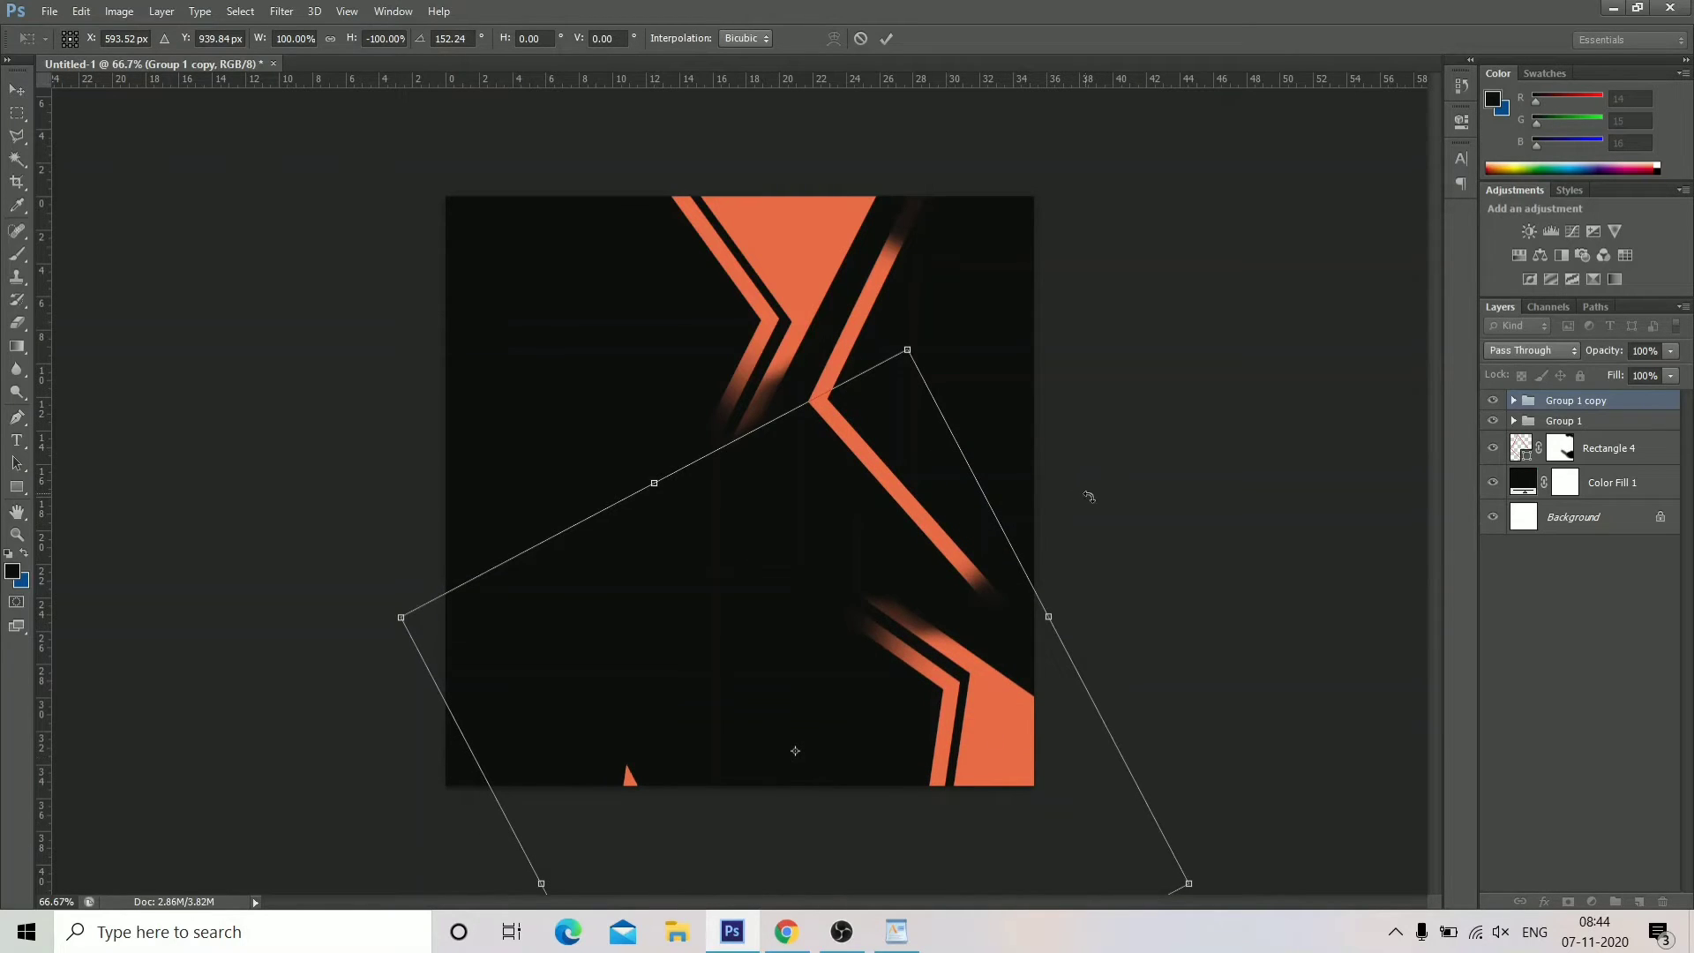
left_click_drag(1089, 497, 1117, 591)
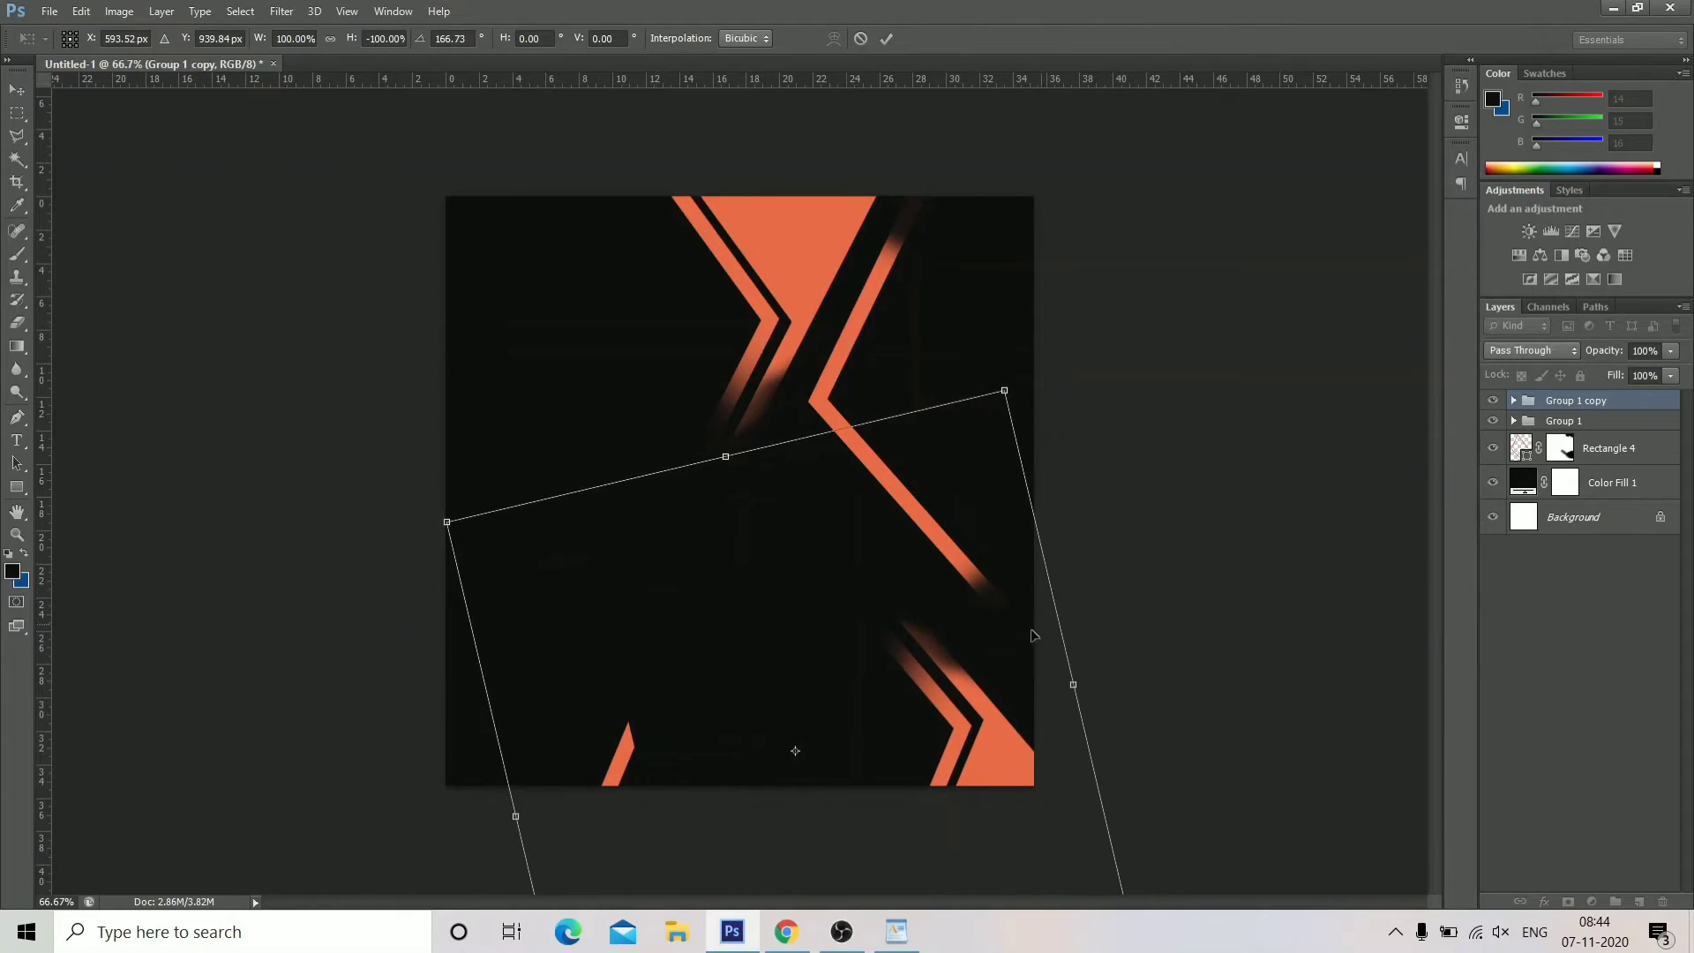
left_click_drag(977, 654, 987, 647)
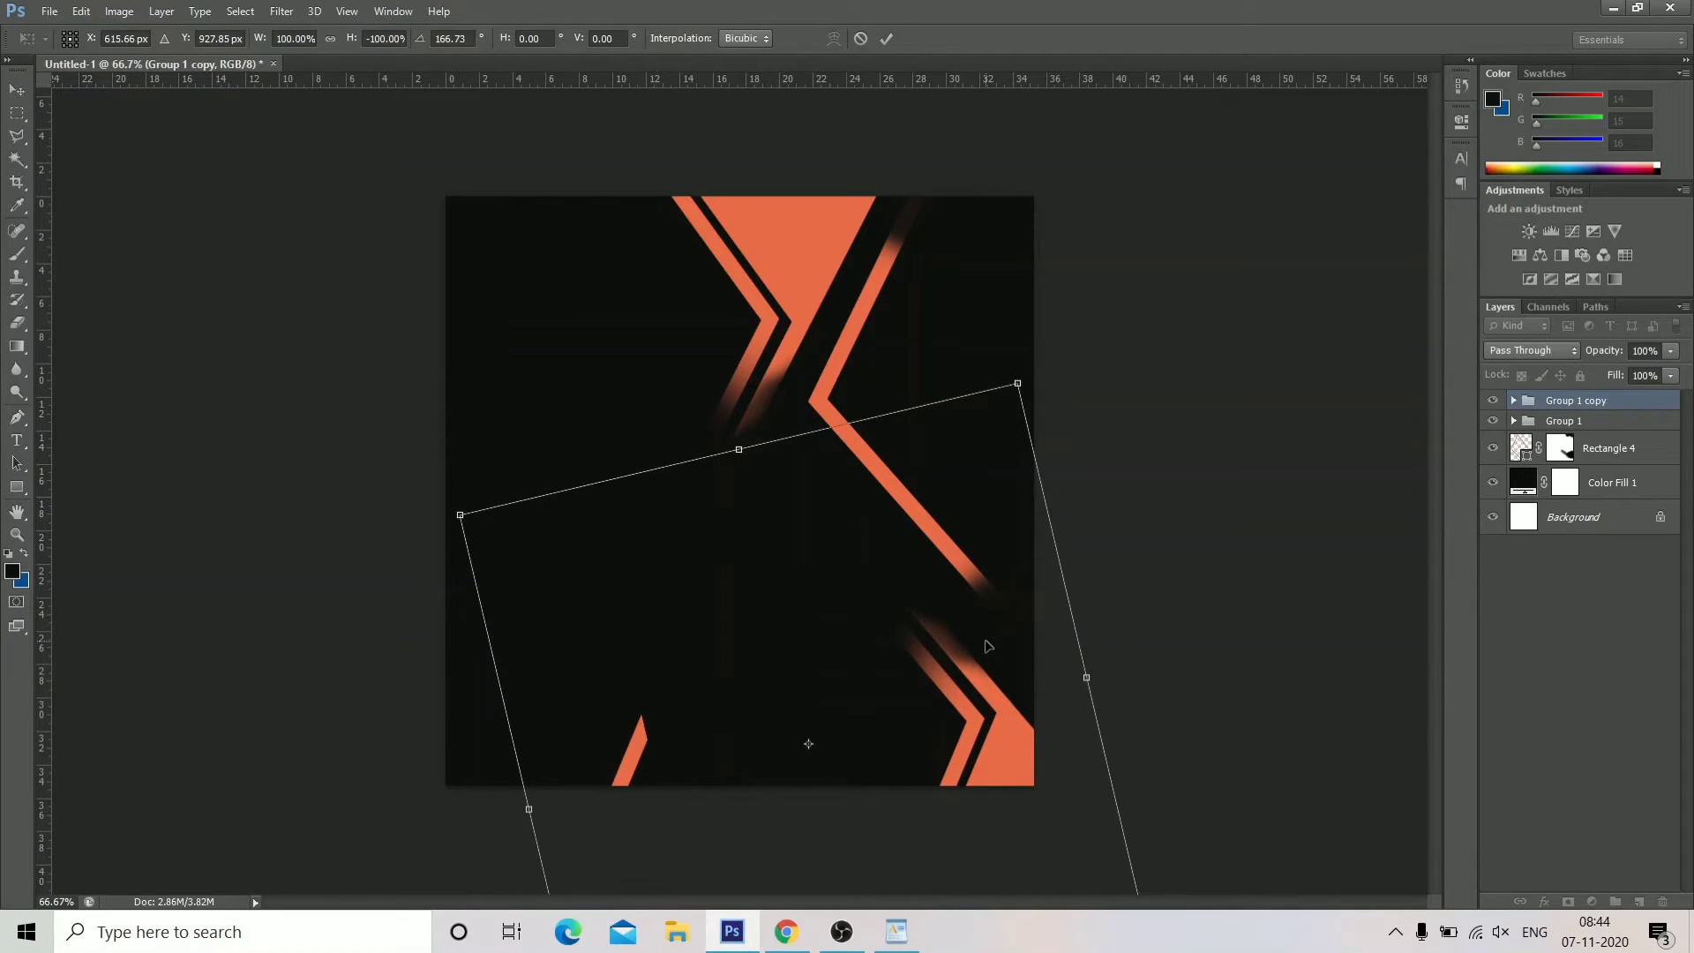
left_click(882, 41)
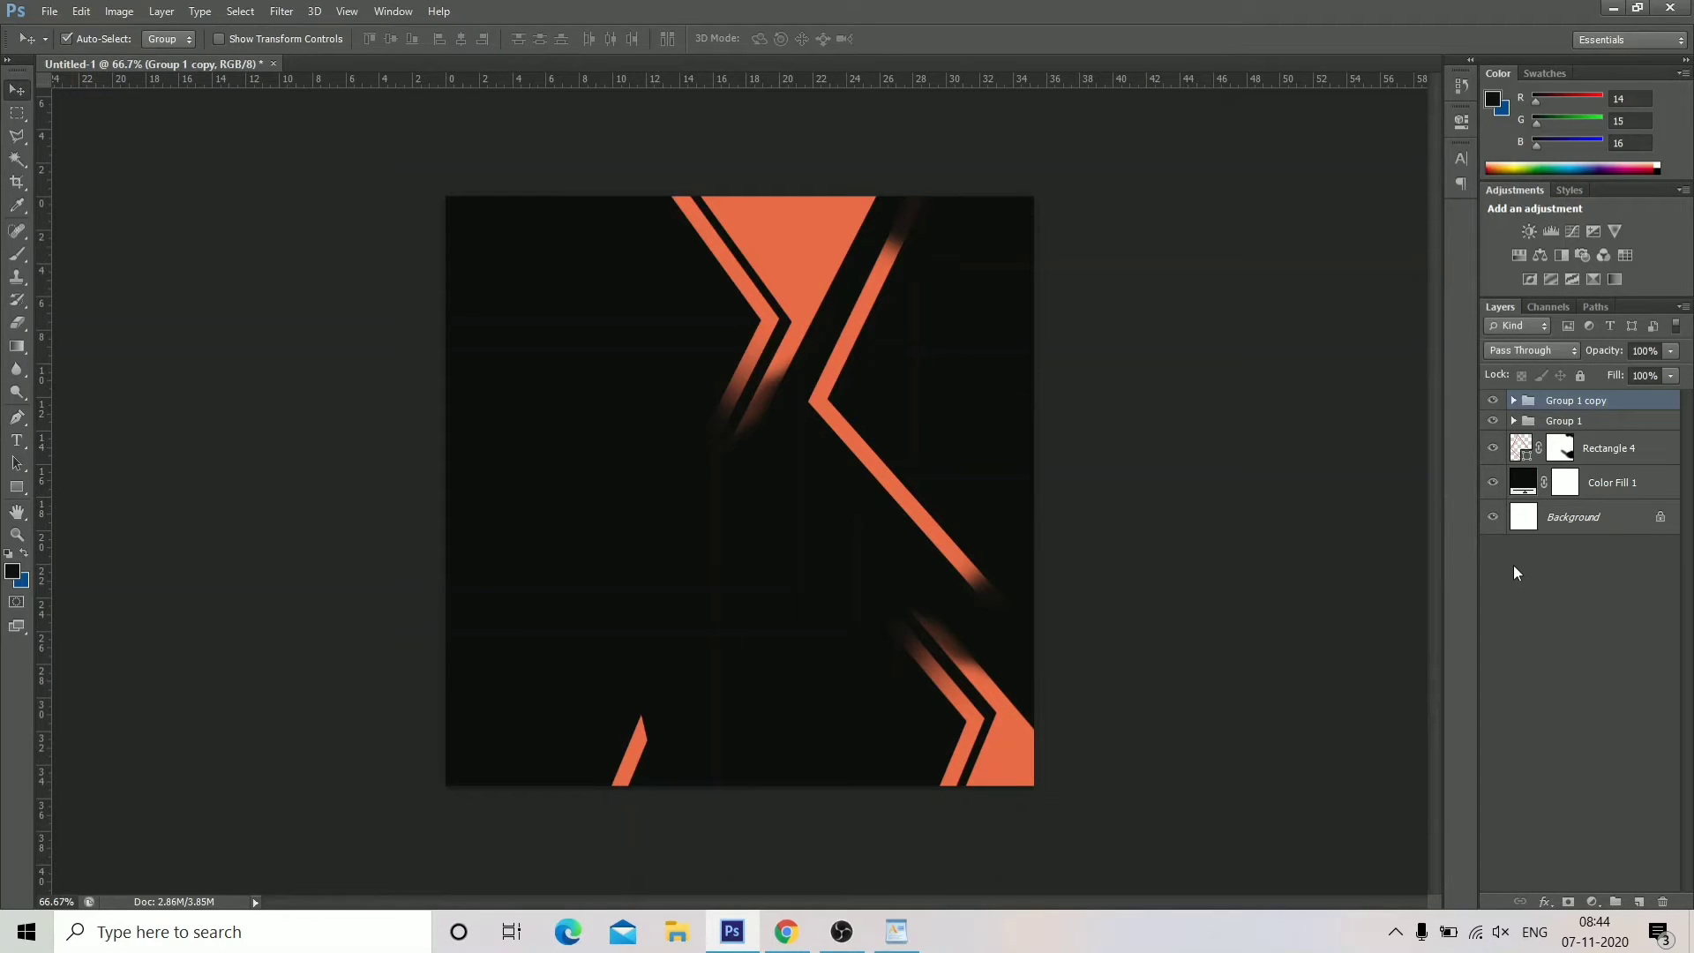
Ungroup the Group 1 copy into its separate rectangle layers.
right_click(1591, 405)
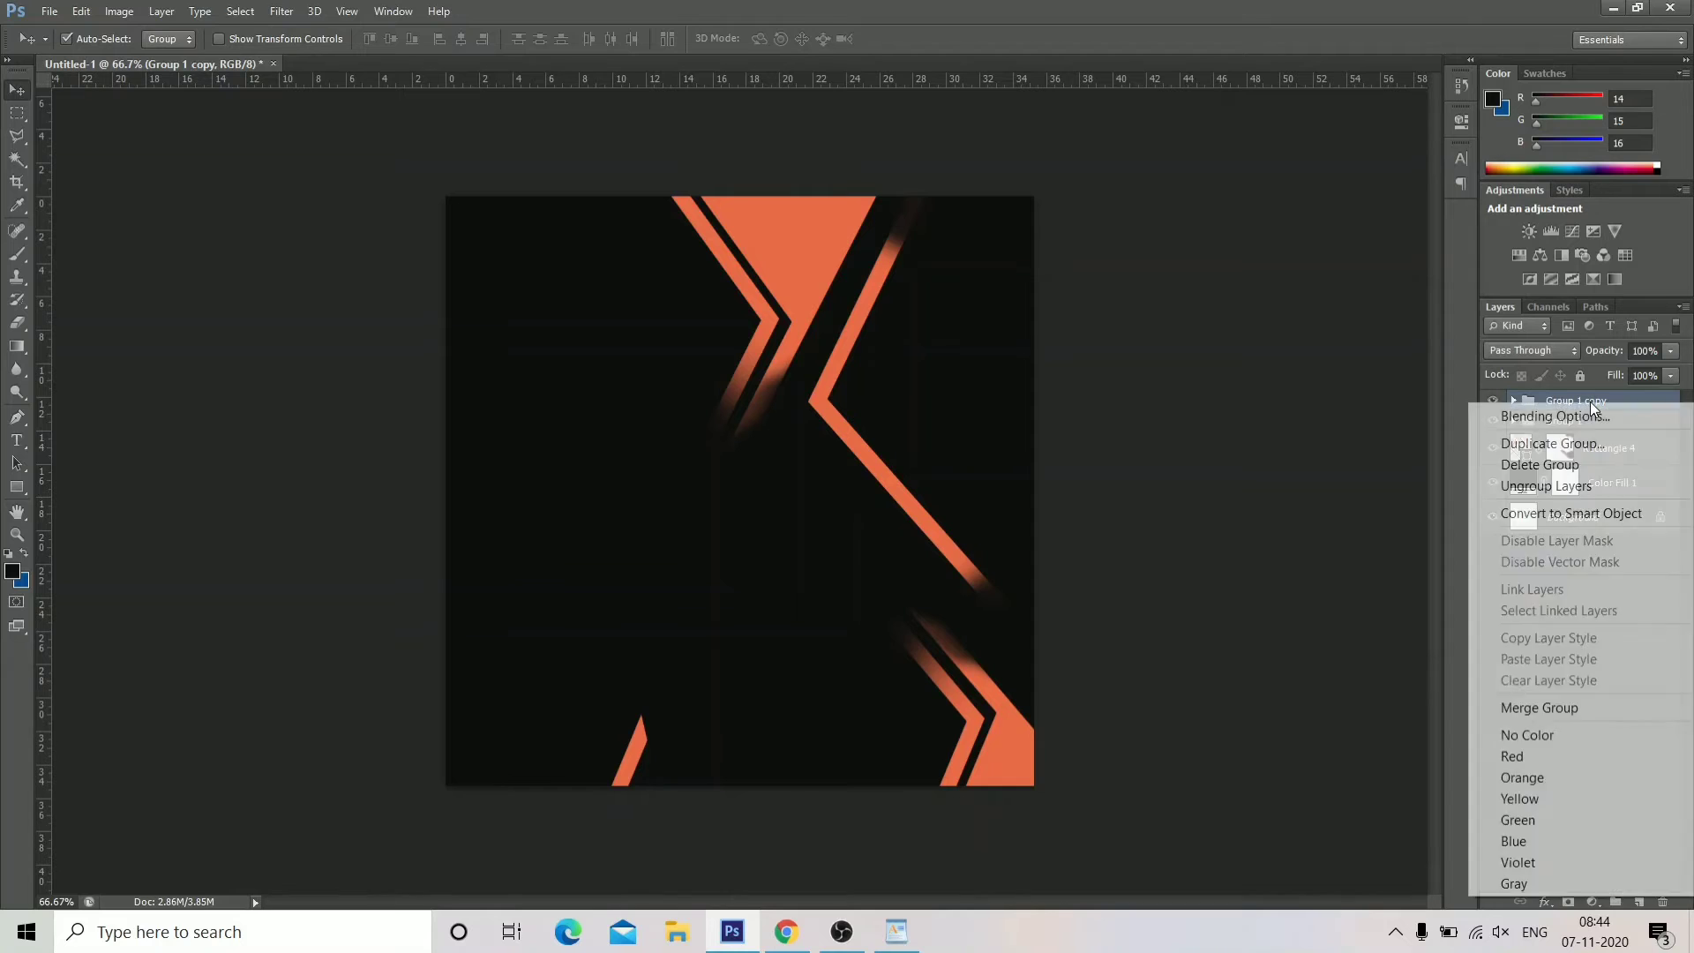
left_click(1559, 488)
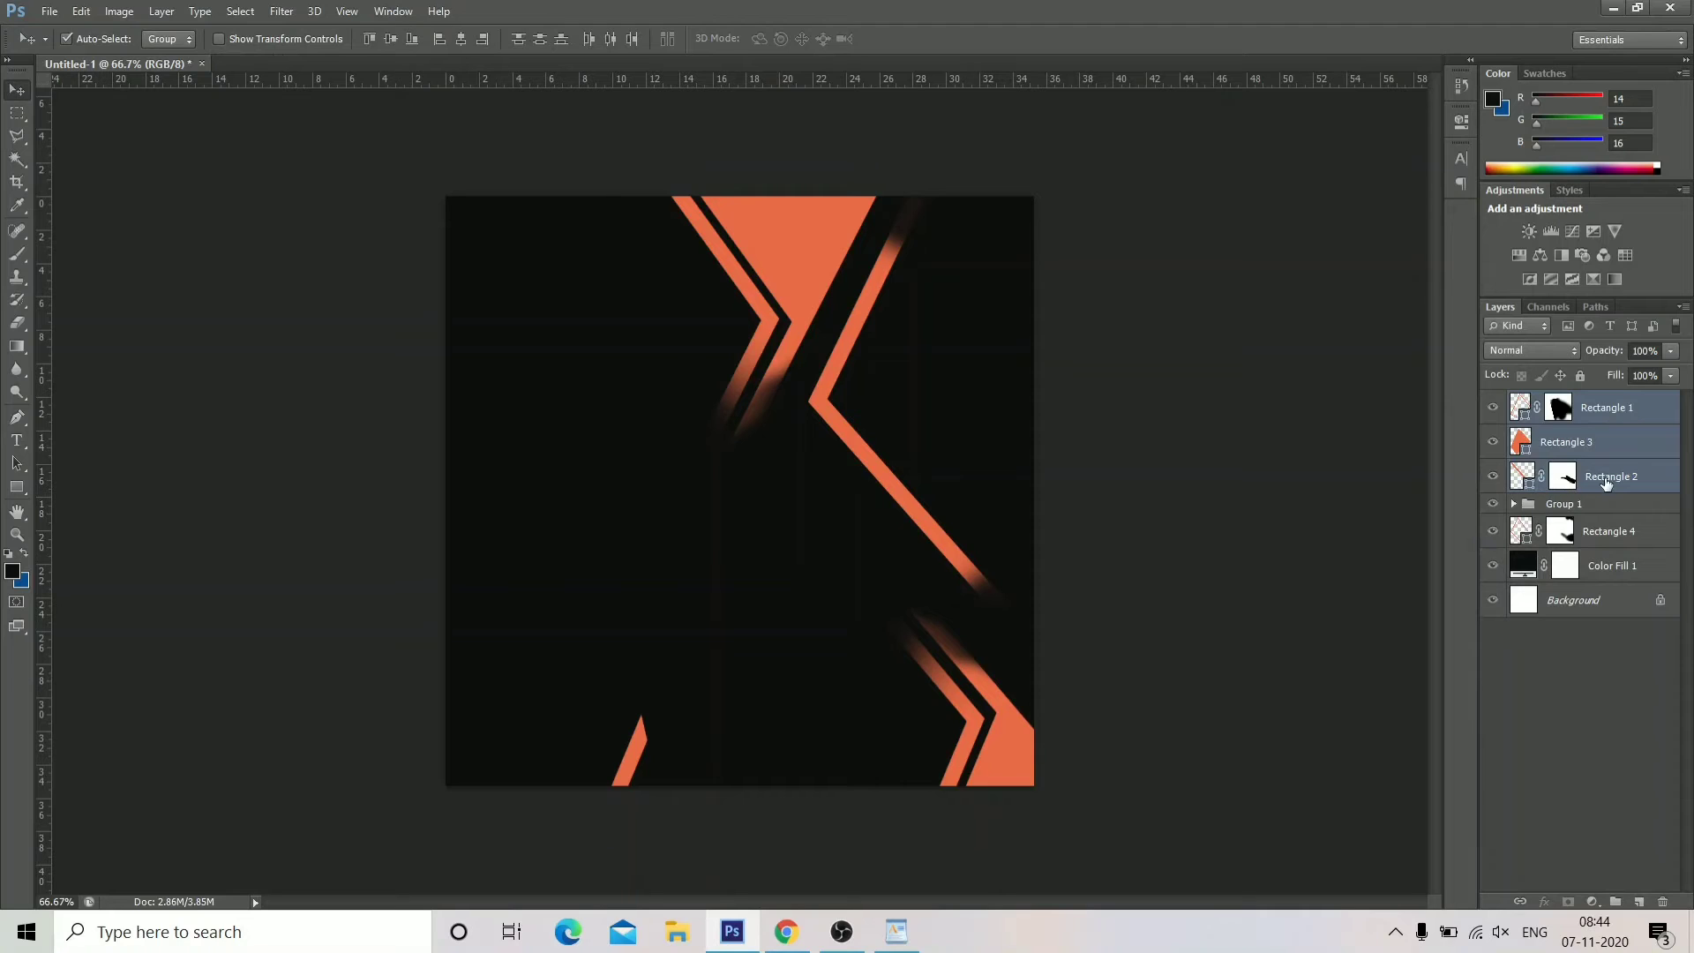
left_click(1598, 485)
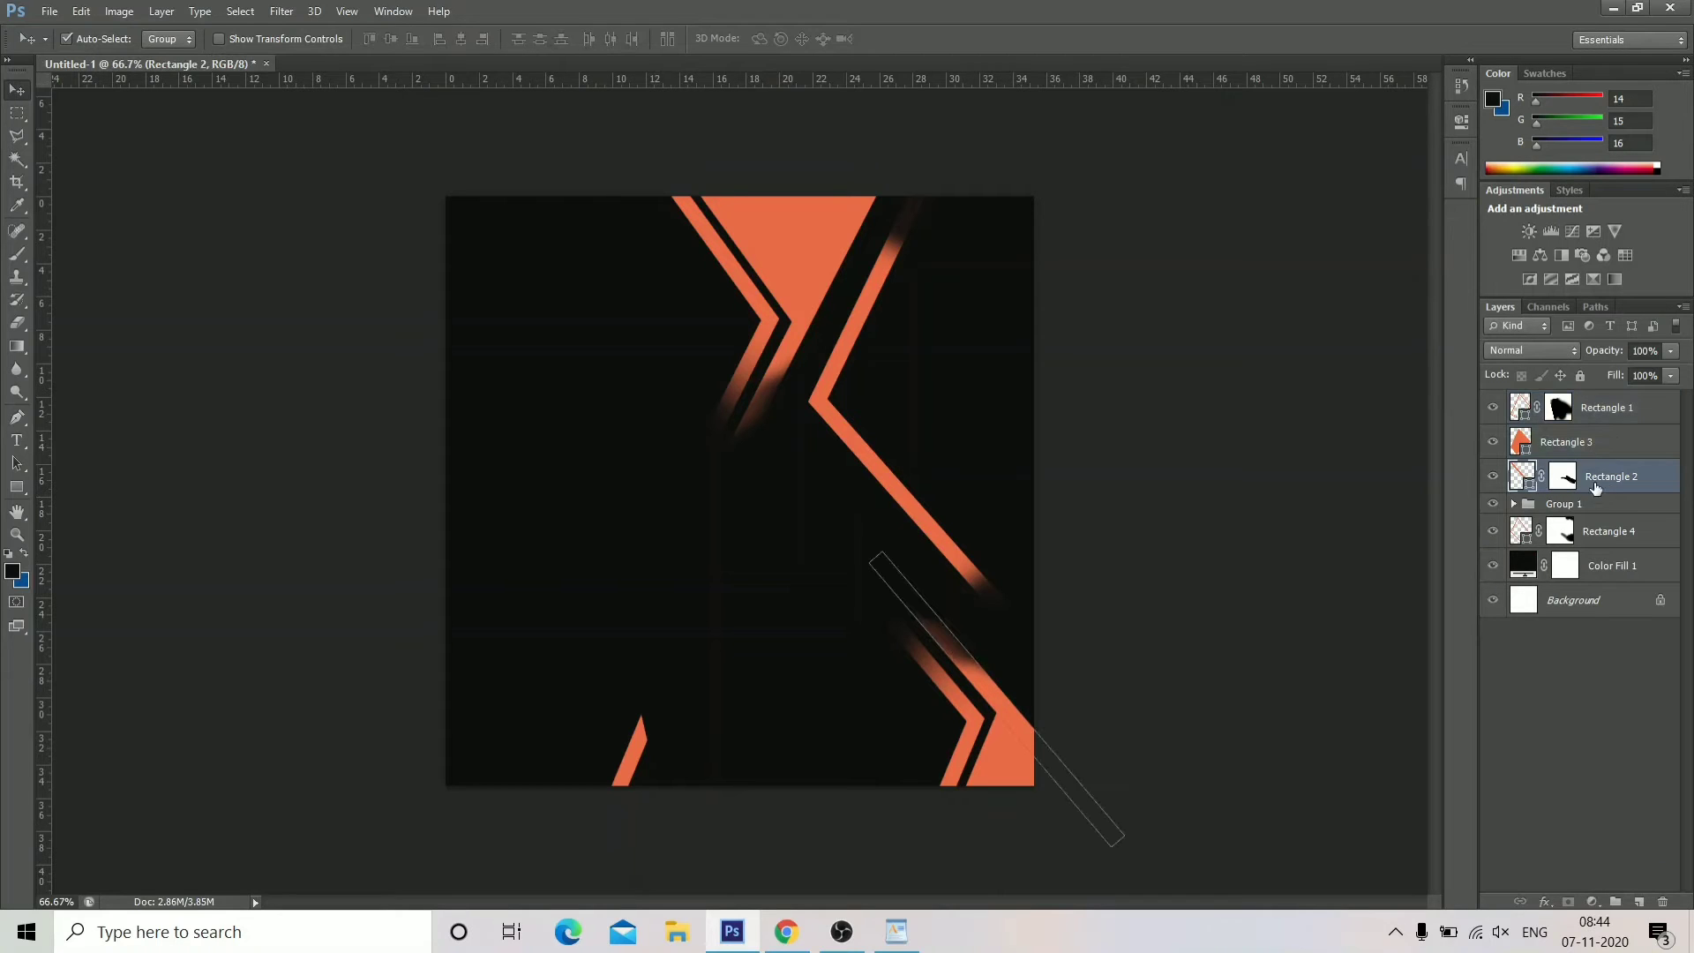
Paint black at 100% brush opacity on the ungrouped Rectangle 1 mask to hide the stray orange fragment at the canvas's lower left.
left_click(956, 778)
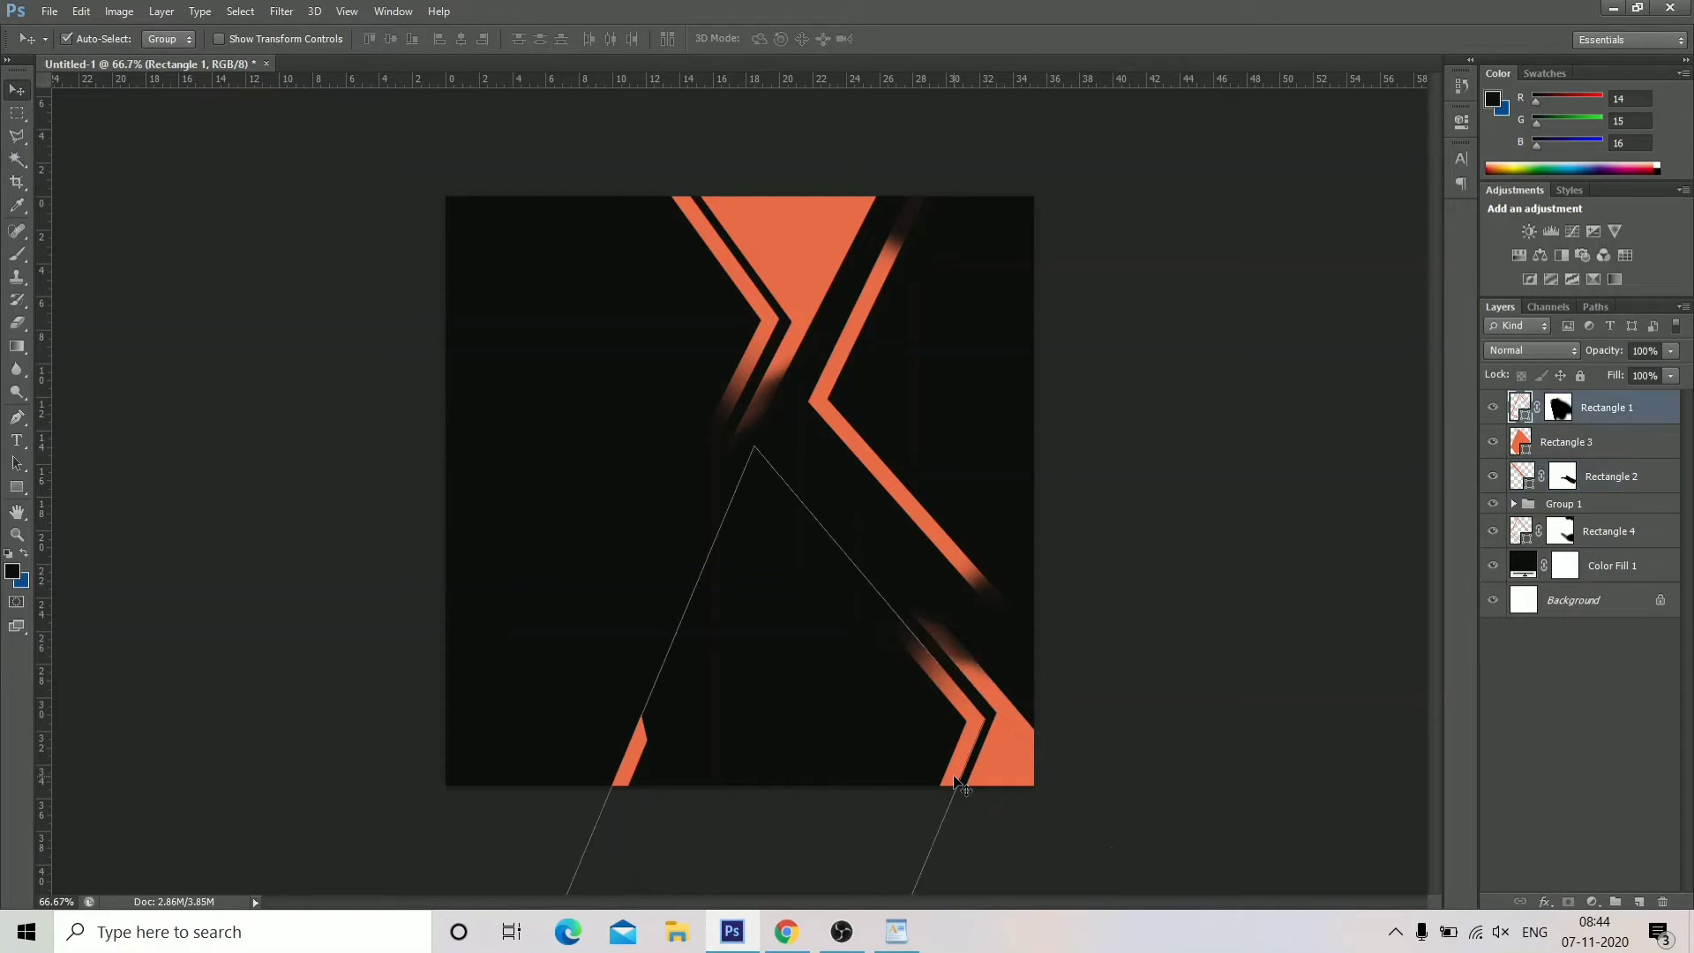
left_click(1557, 413)
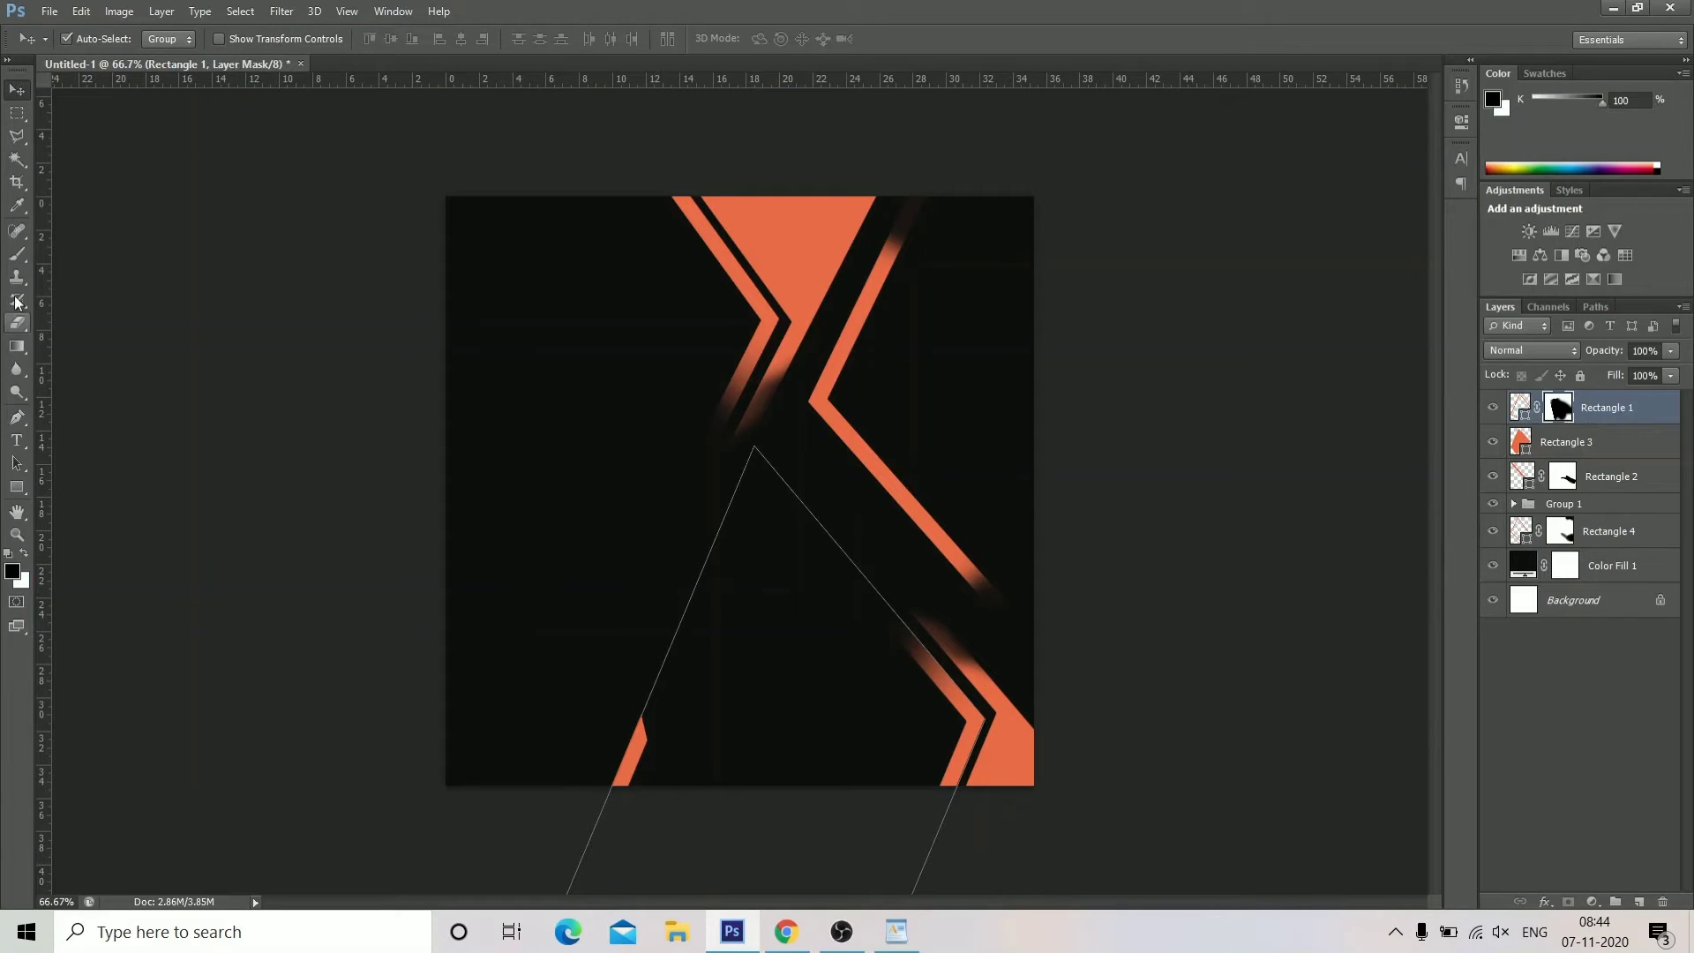
left_click(17, 255)
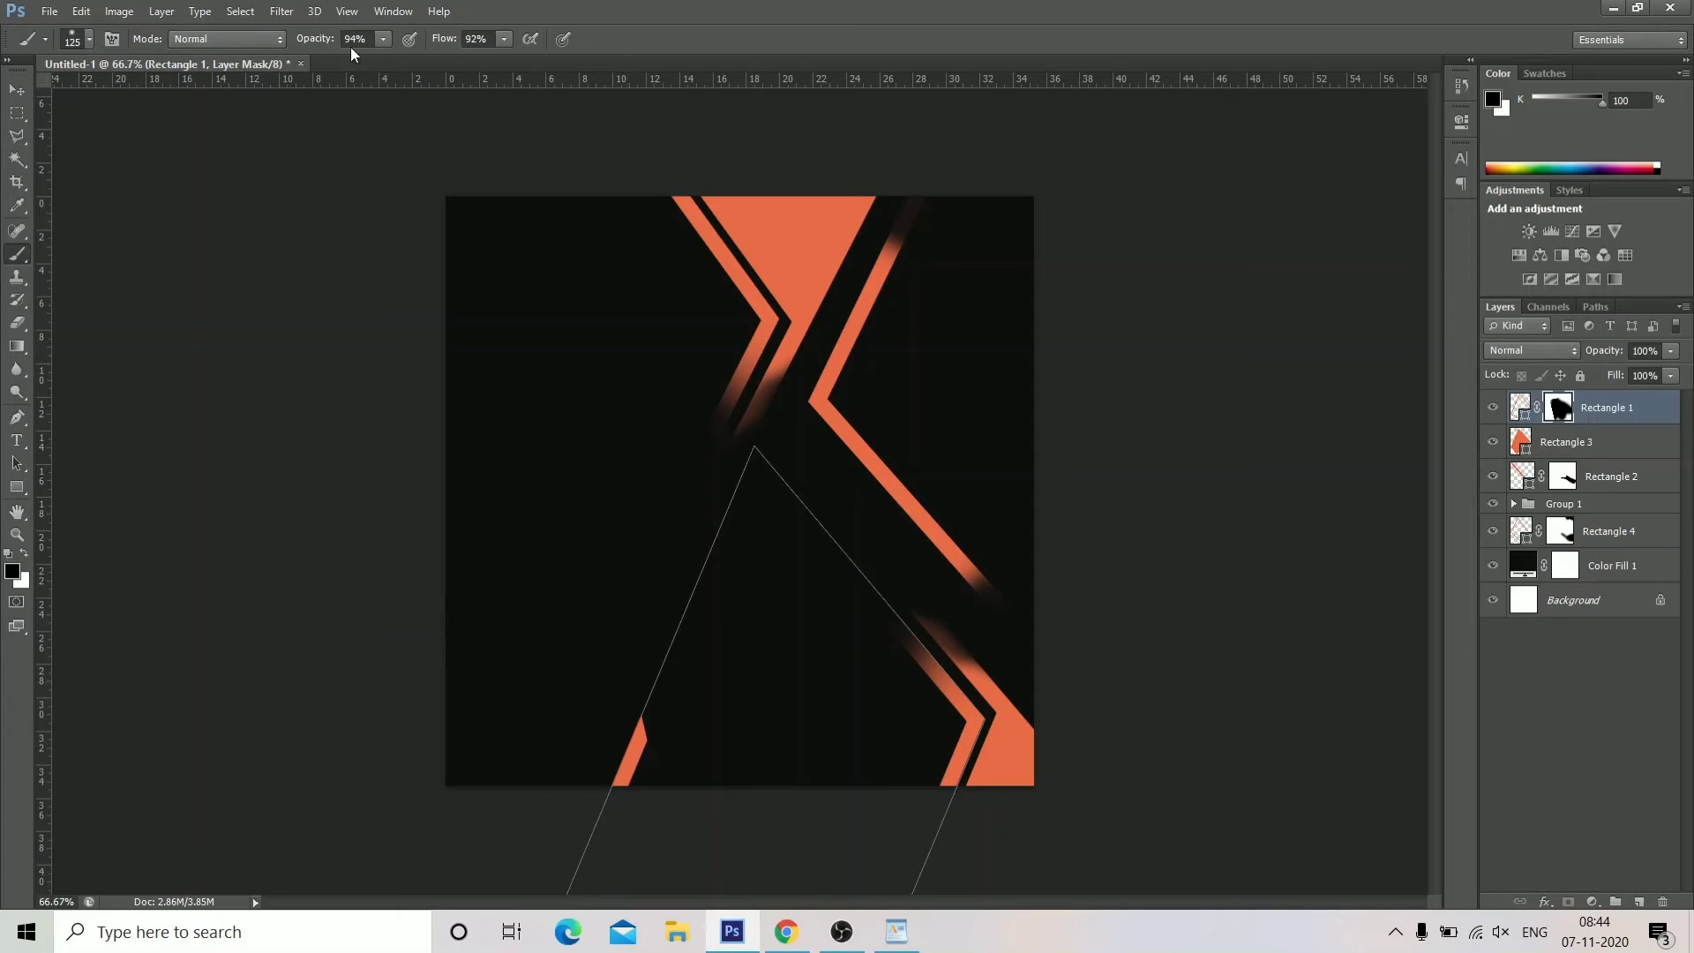
left_click(386, 46)
left_click_drag(389, 64, 428, 76)
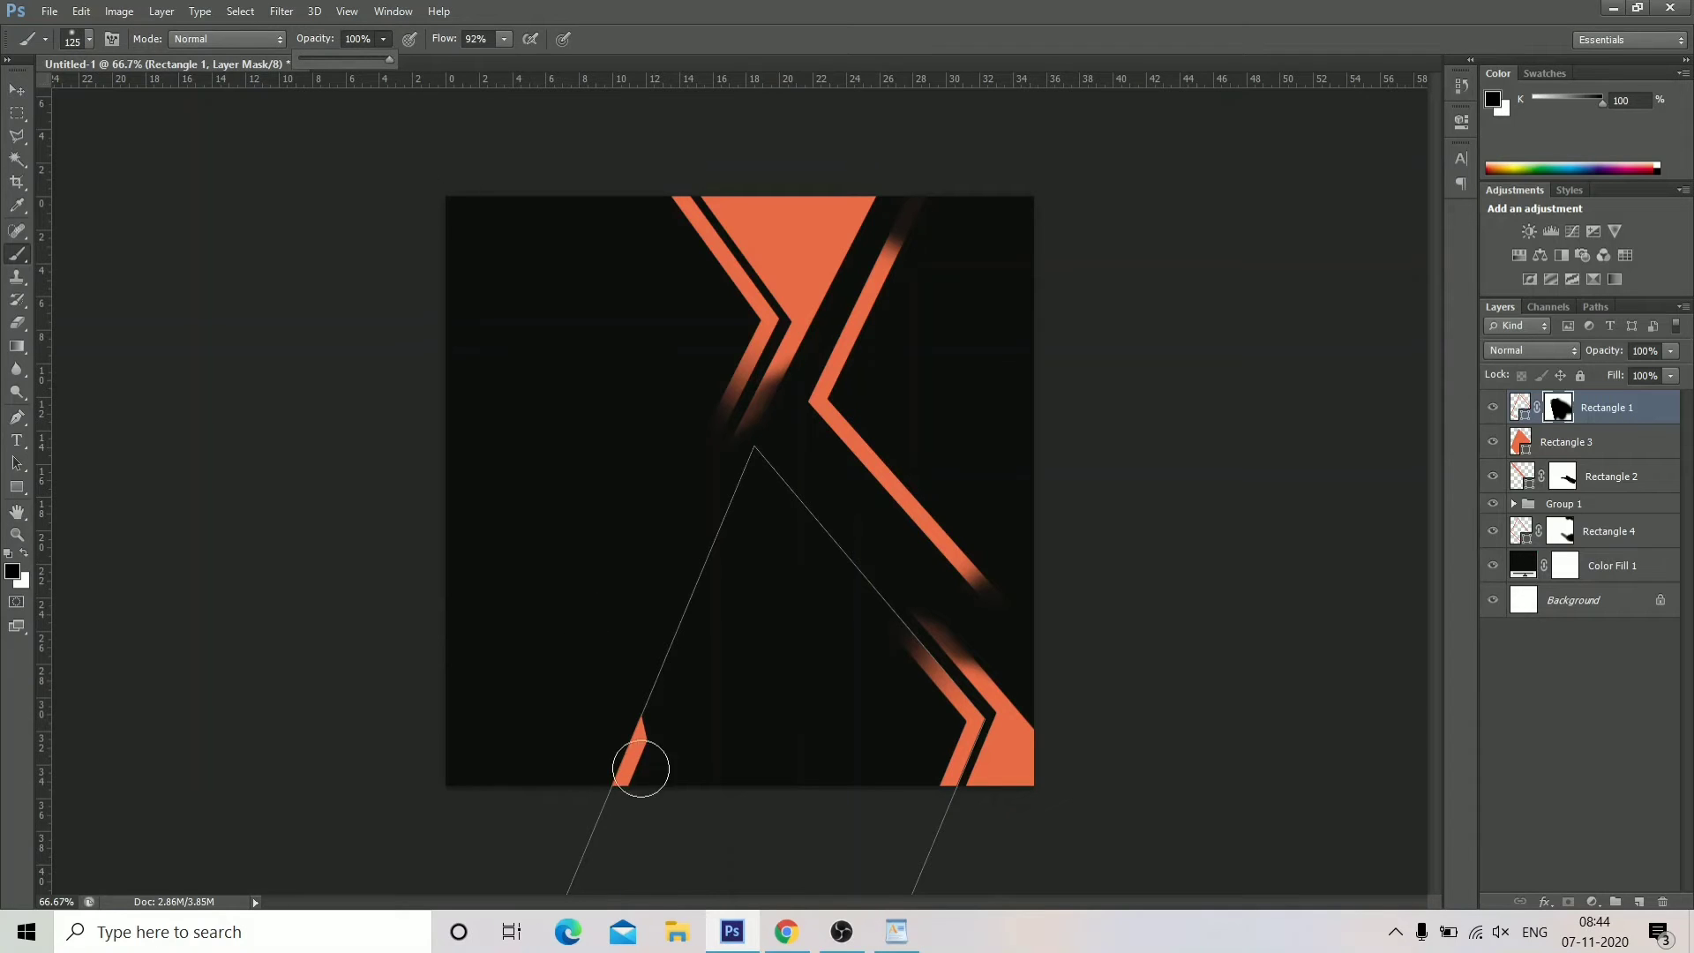
mouse_move(643, 767)
left_mouse_down()
mouse_move(568, 839)
mouse_move(593, 820)
mouse_move(635, 854)
mouse_move(663, 735)
left_mouse_up()
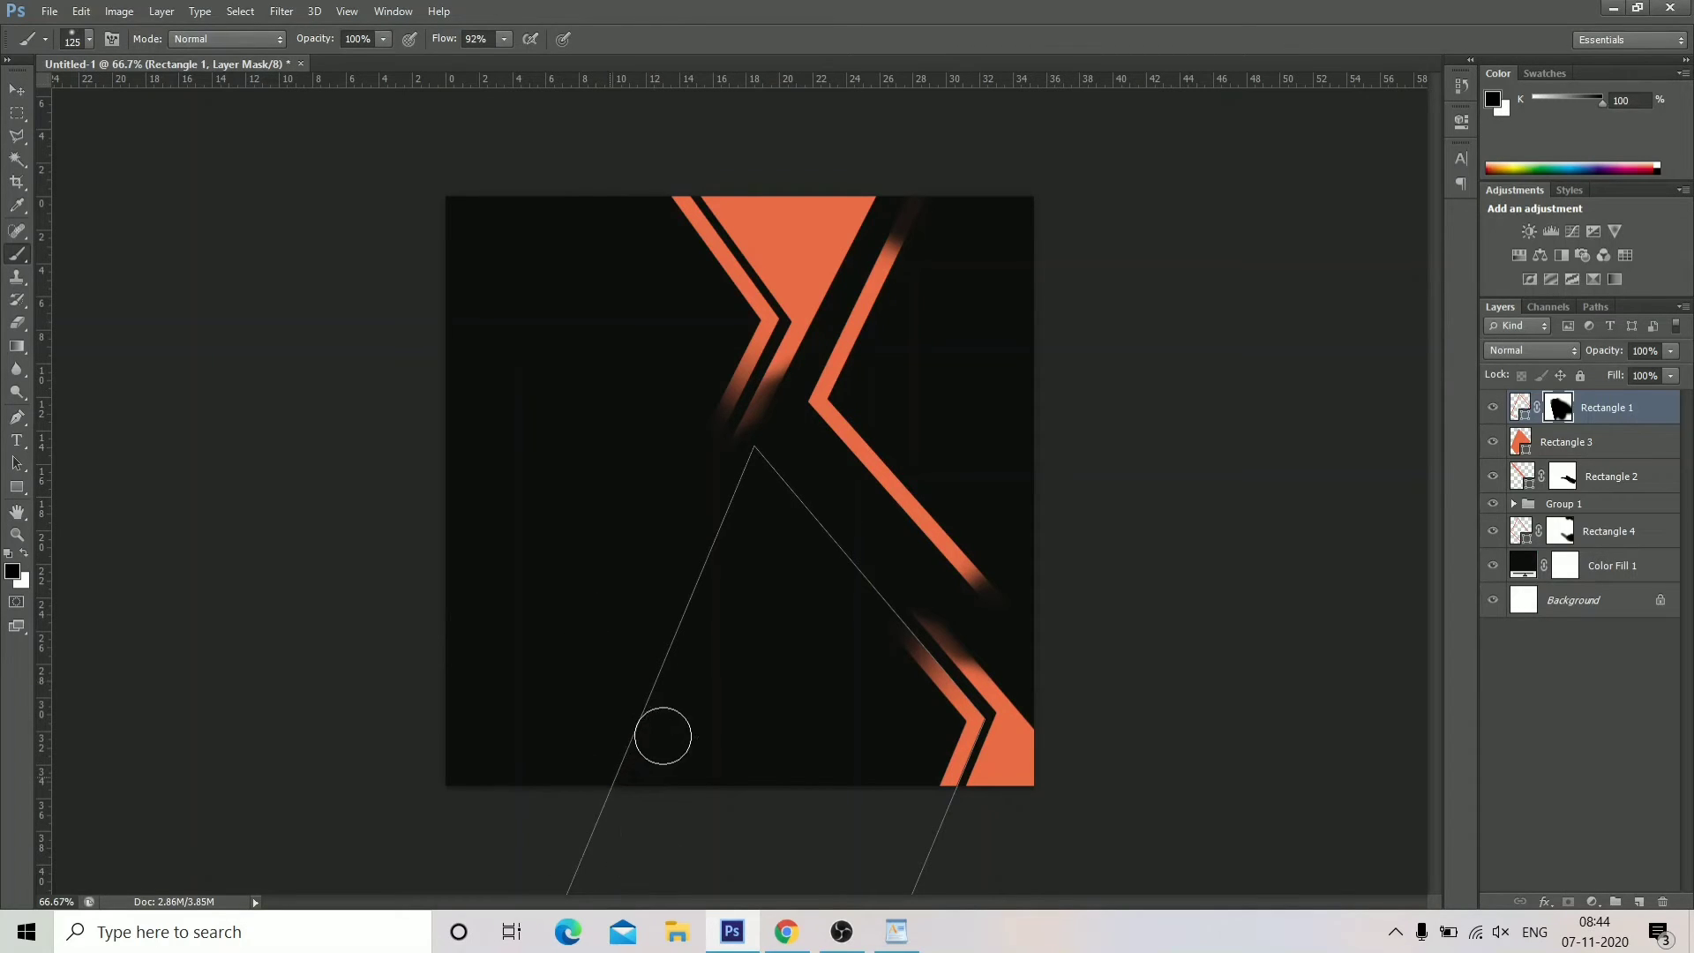
left_click(17, 90)
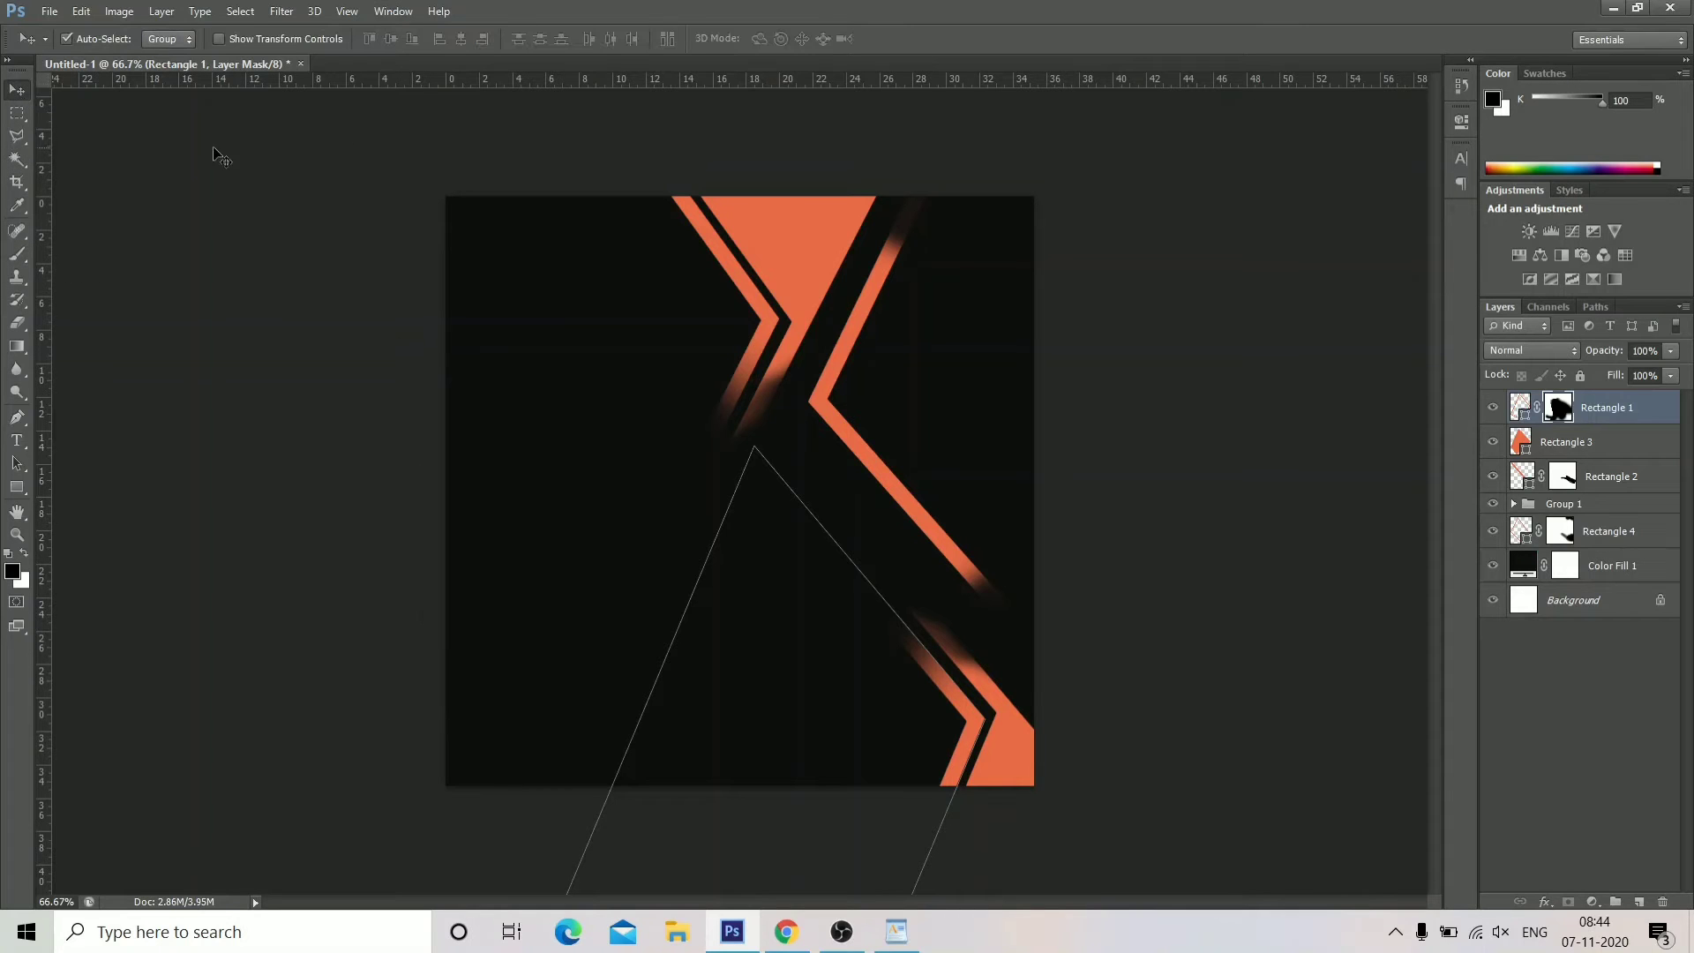
left_click(541, 339)
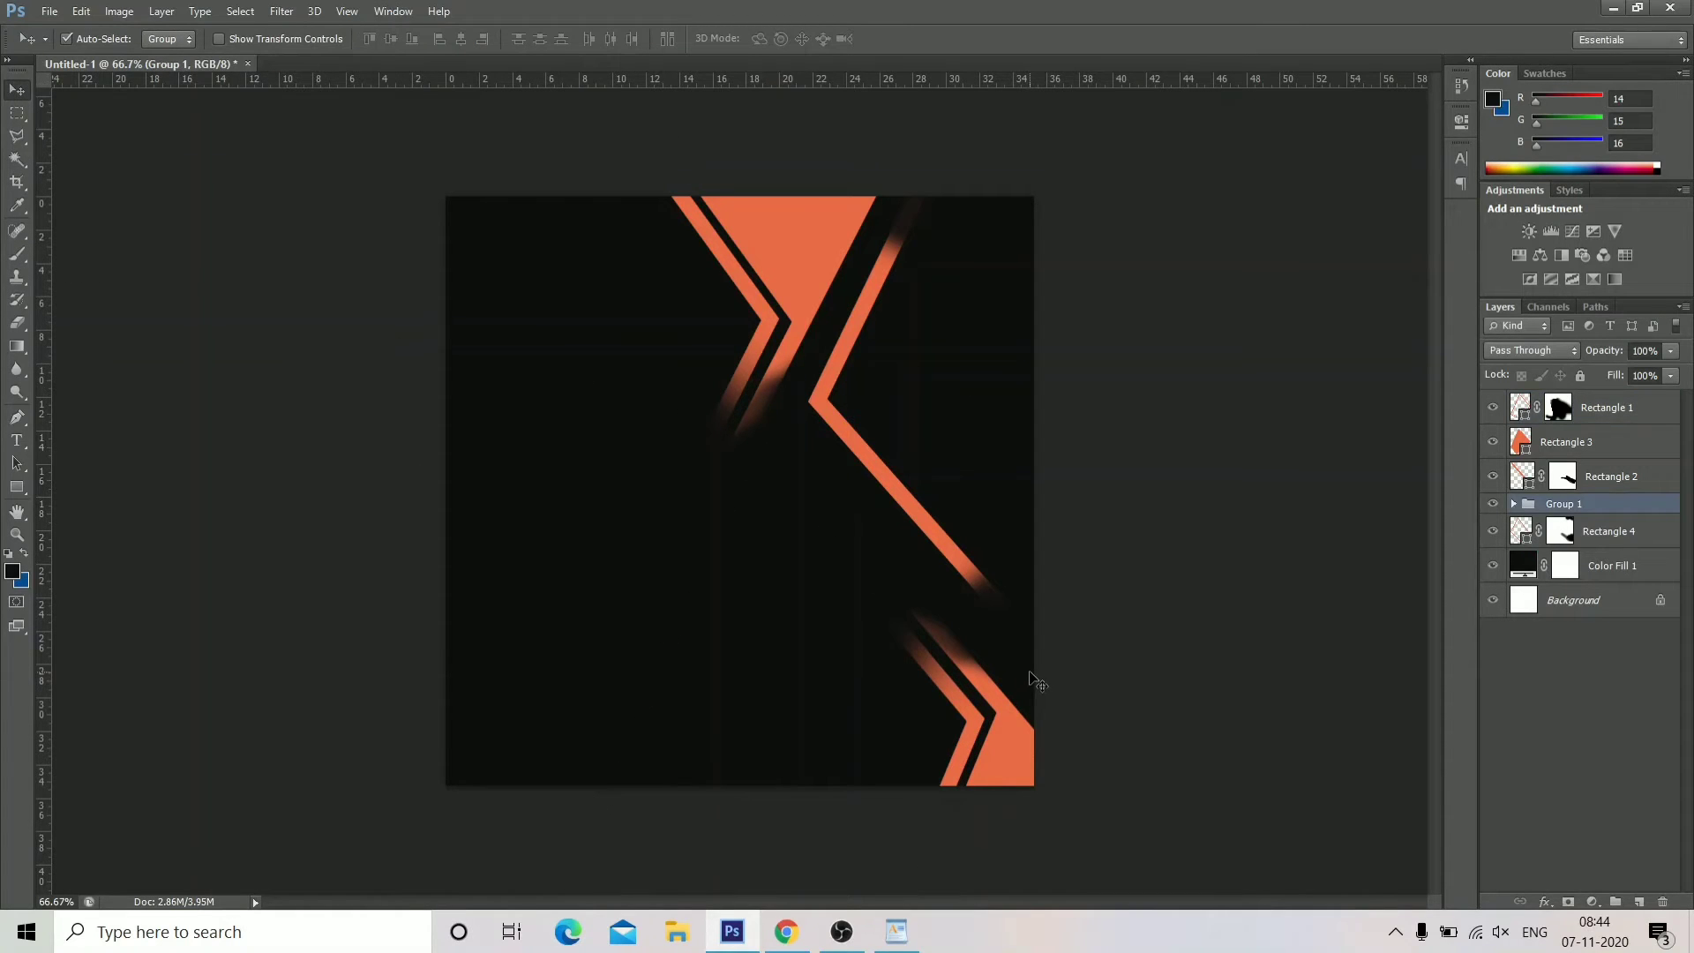
Add the two-line white heading "SUPER SALE" on the canvas's left half and move it slightly up.
left_click(16, 440)
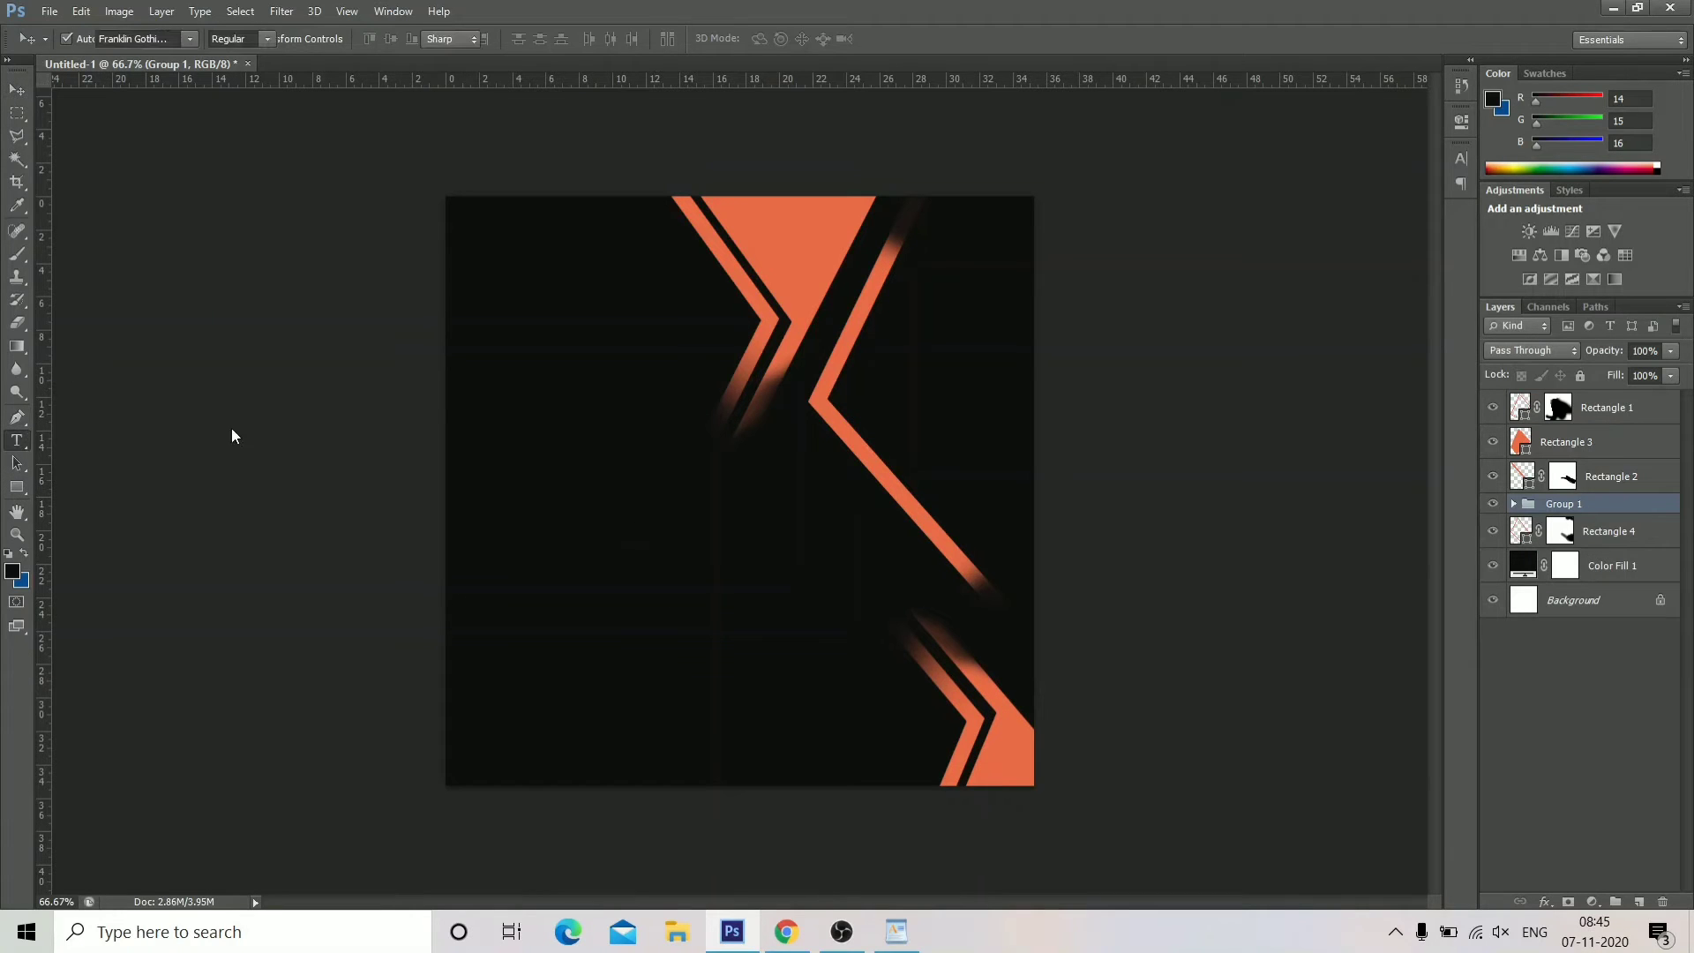
left_click(503, 402)
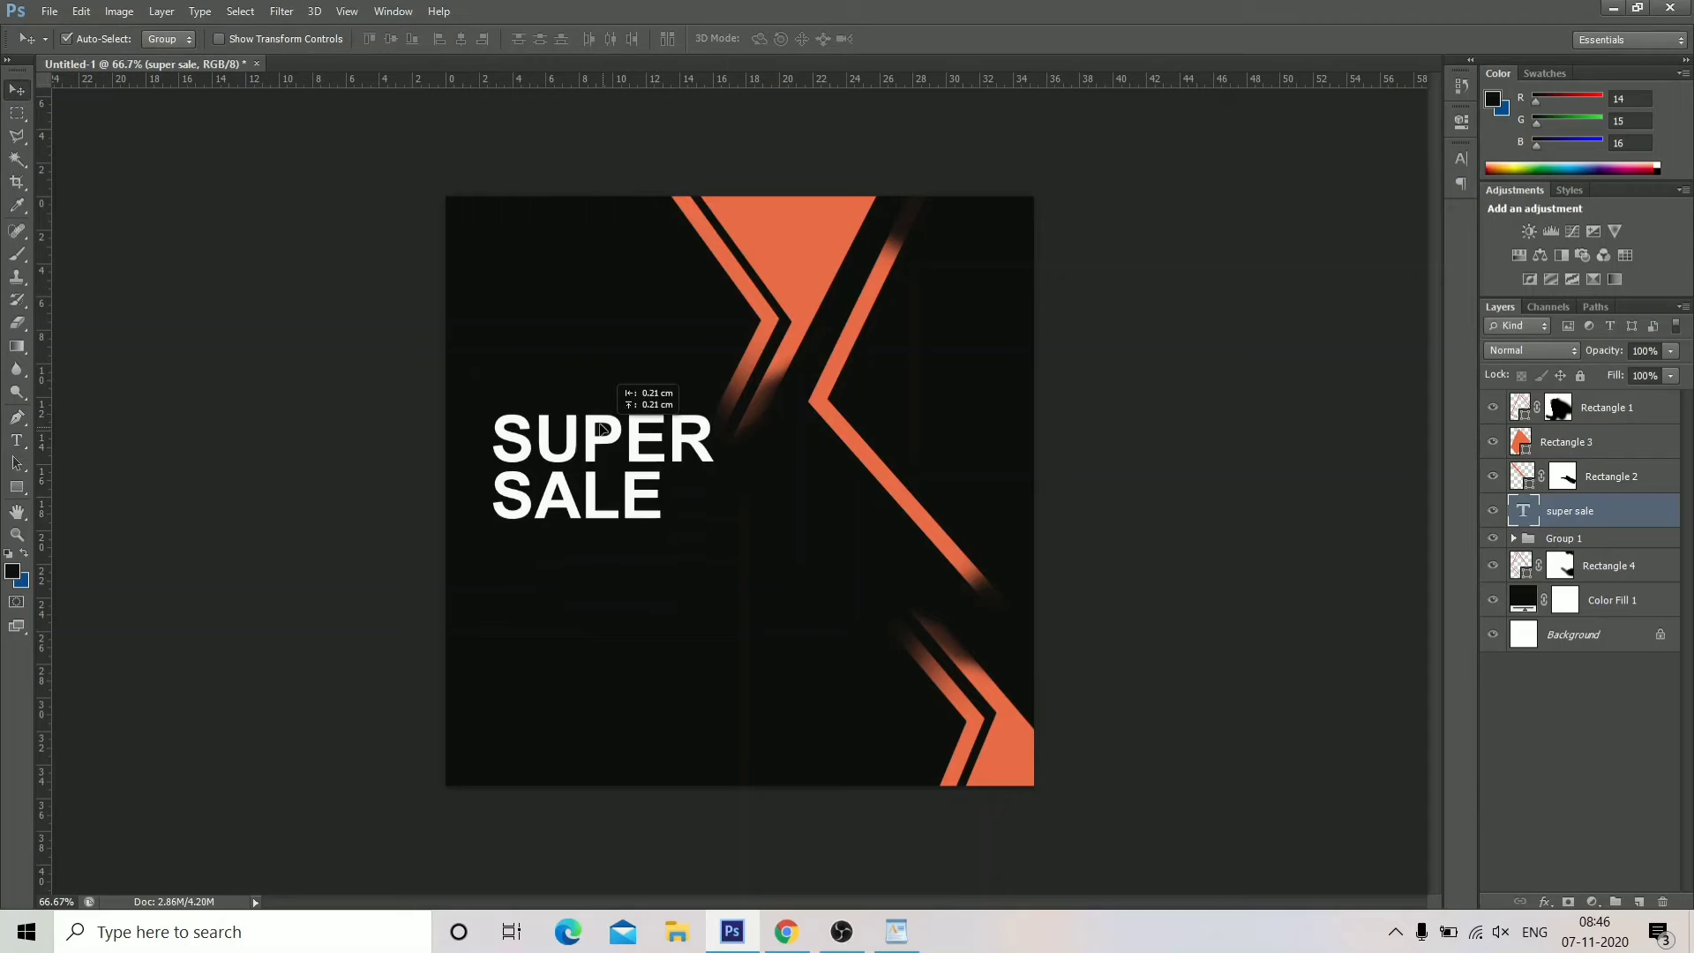
left_click_drag(606, 435, 603, 401)
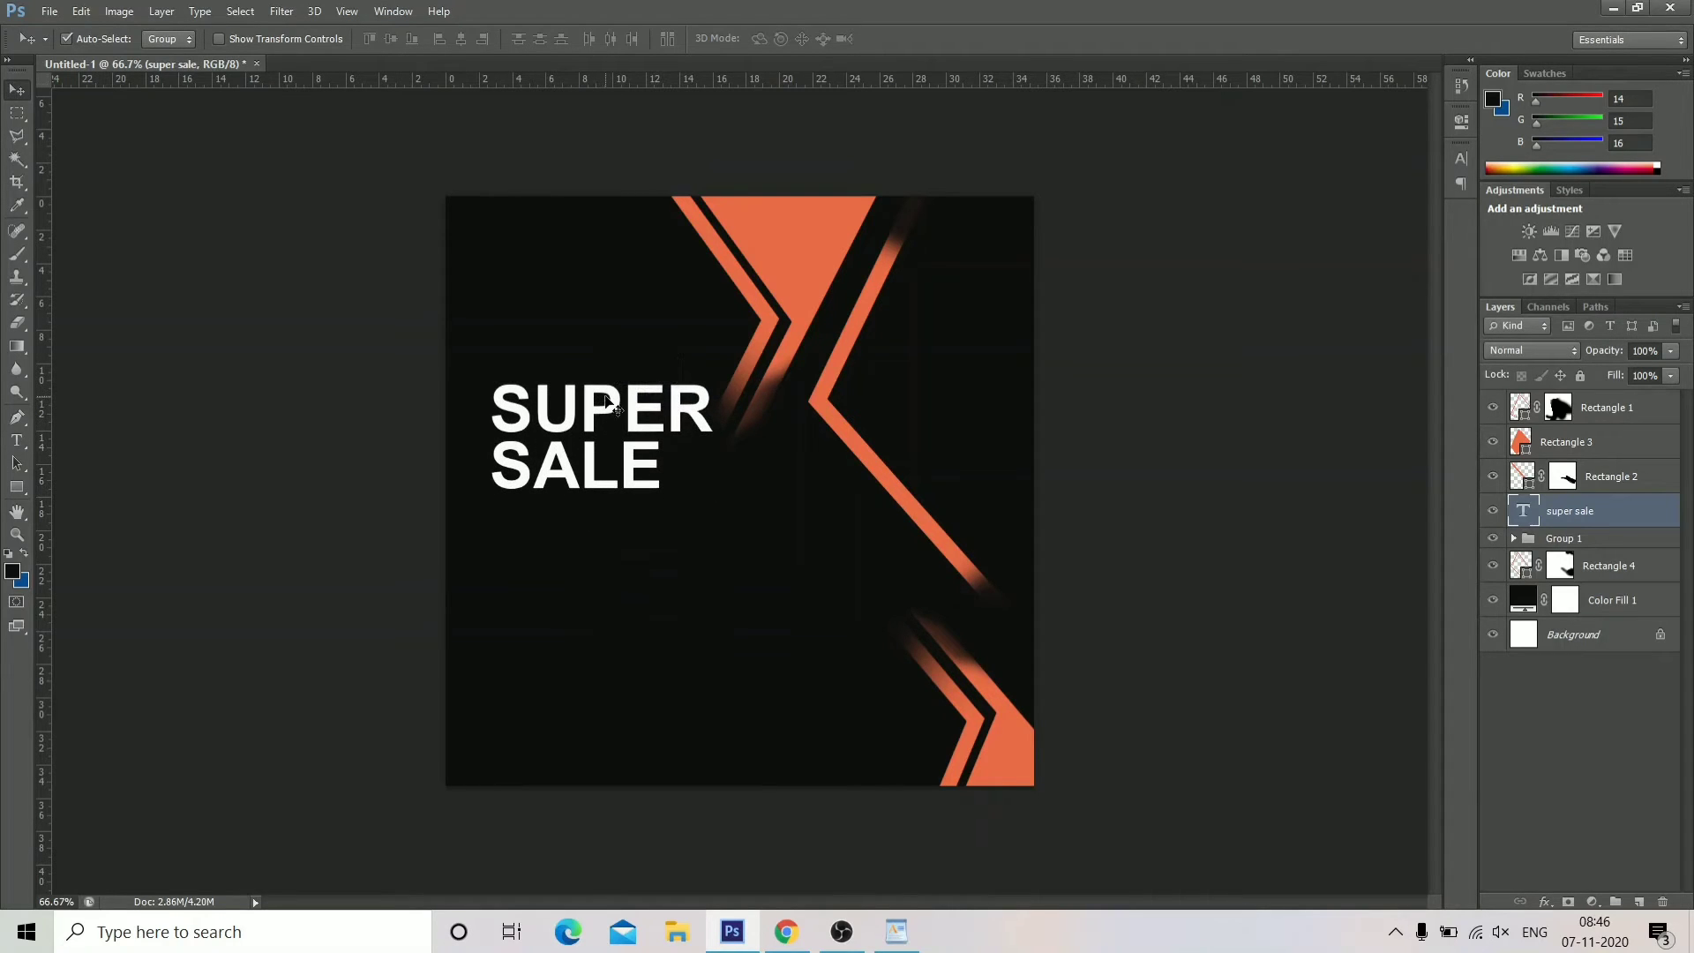
Add the smaller two-line white text "NEW PRODUCT AVAILABLE" below the heading and shift it slightly right.
left_click(16, 440)
left_click(483, 549)
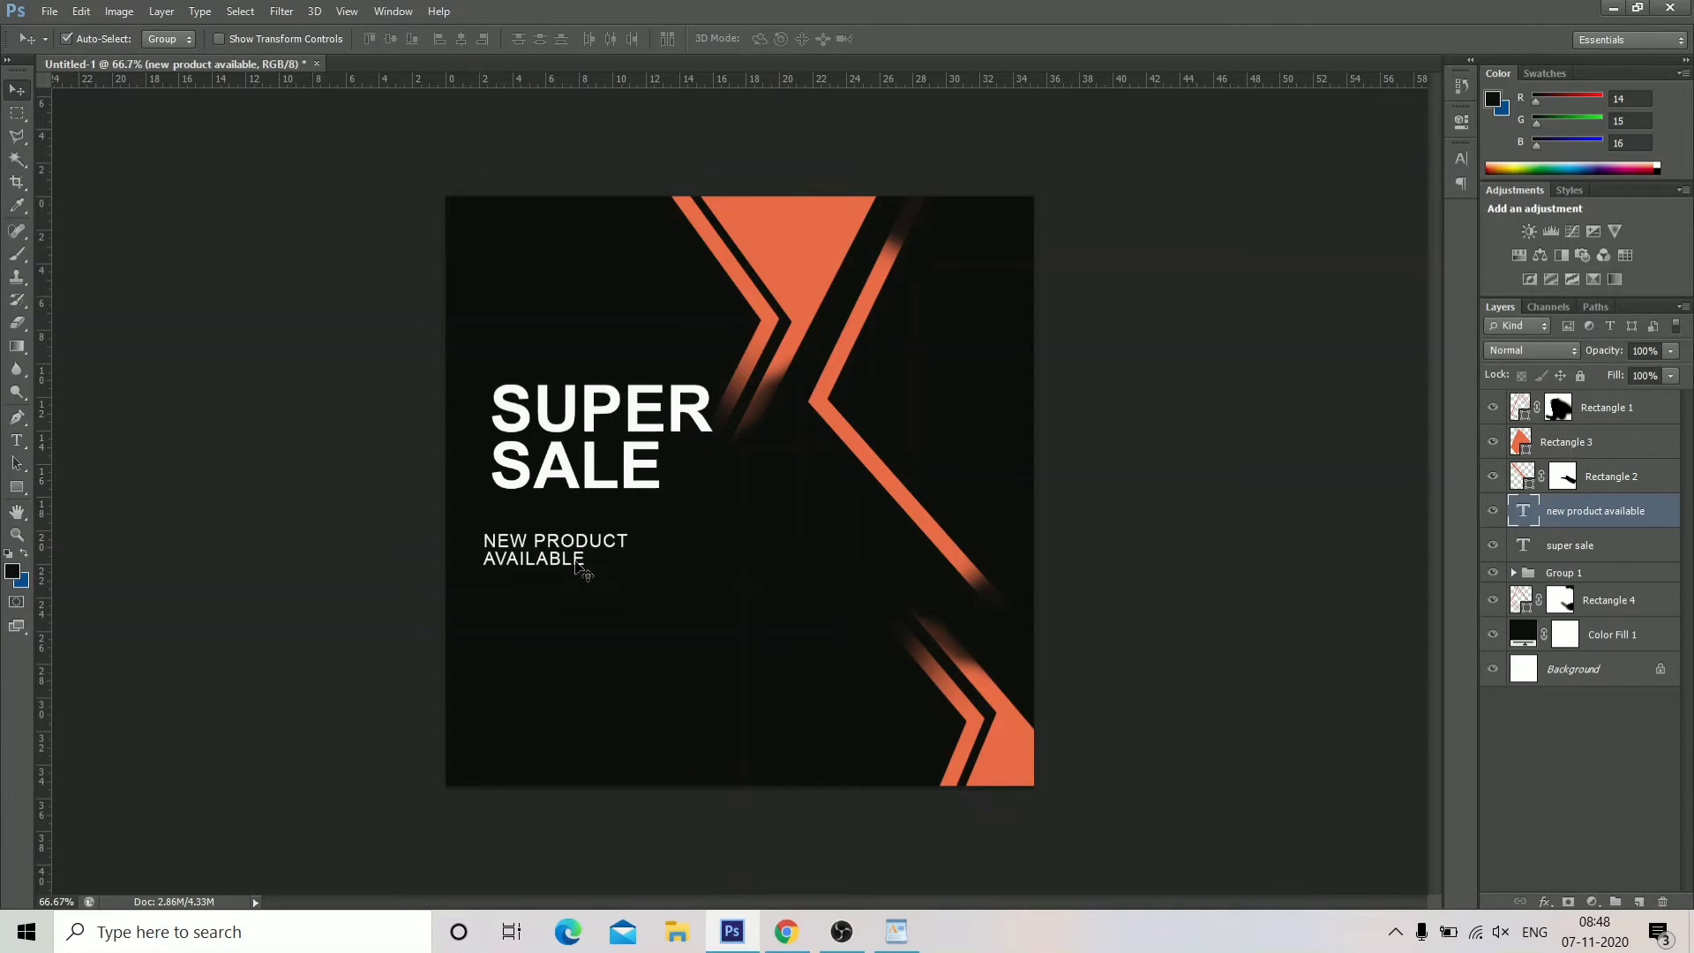
left_click_drag(564, 549, 578, 543)
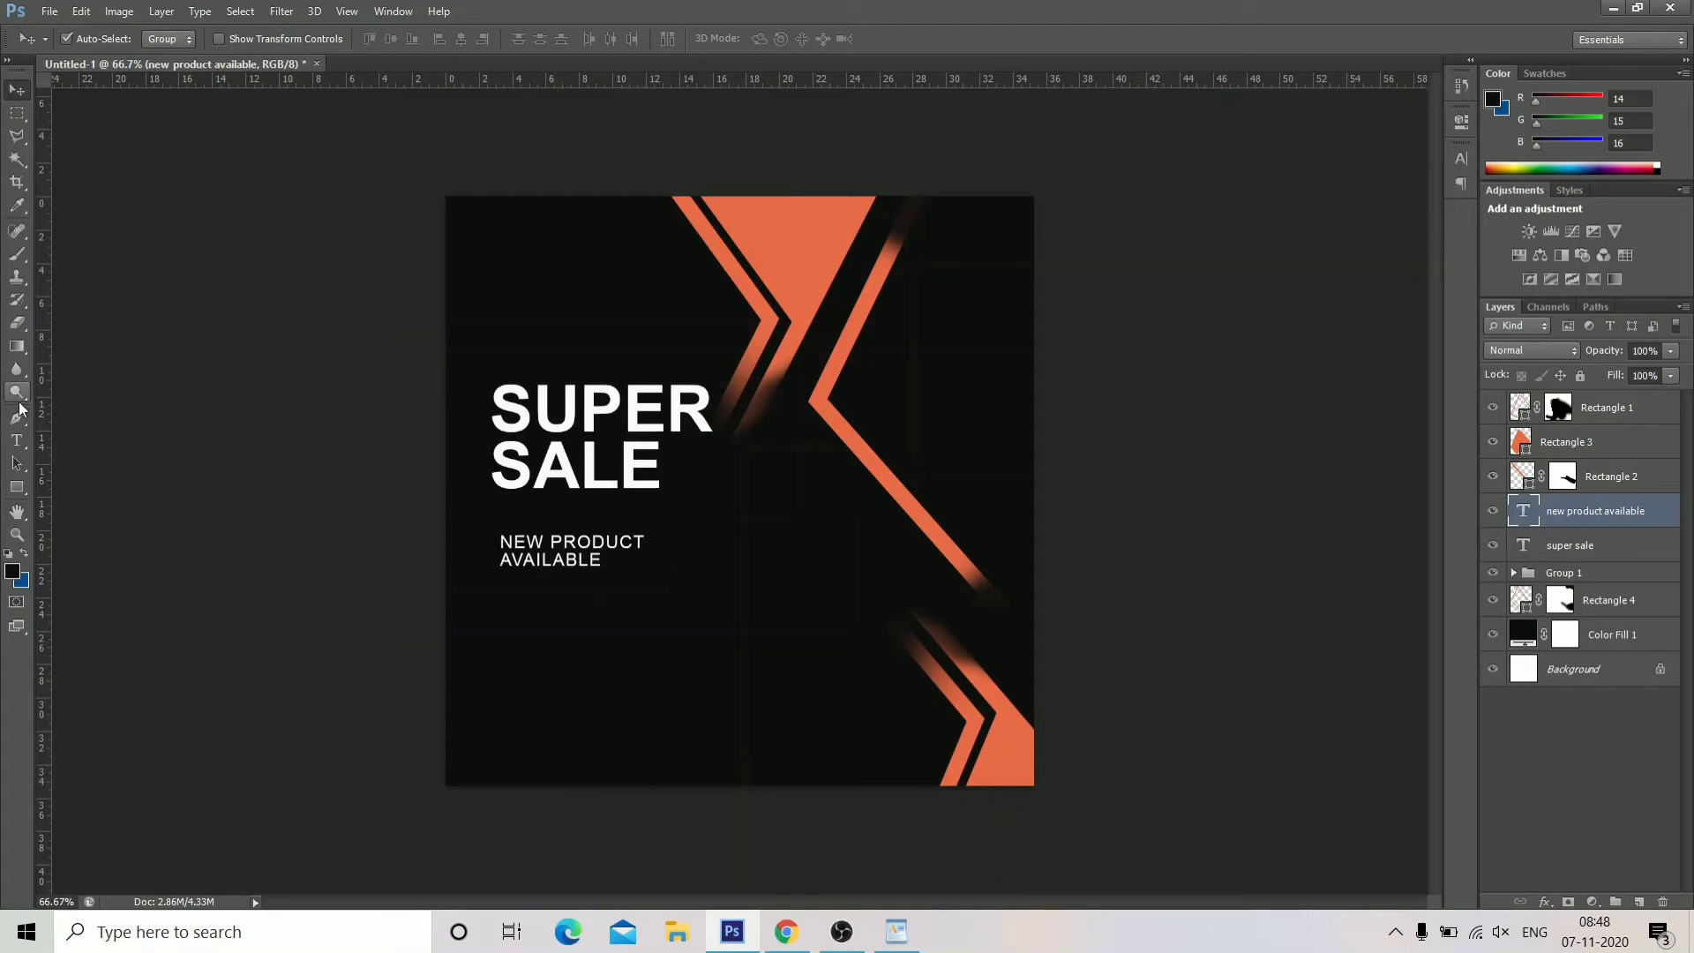
Draw a text box below the subheading, paste the Lorem ipsum paragraph into it and align it with the subheading.
left_click(17, 440)
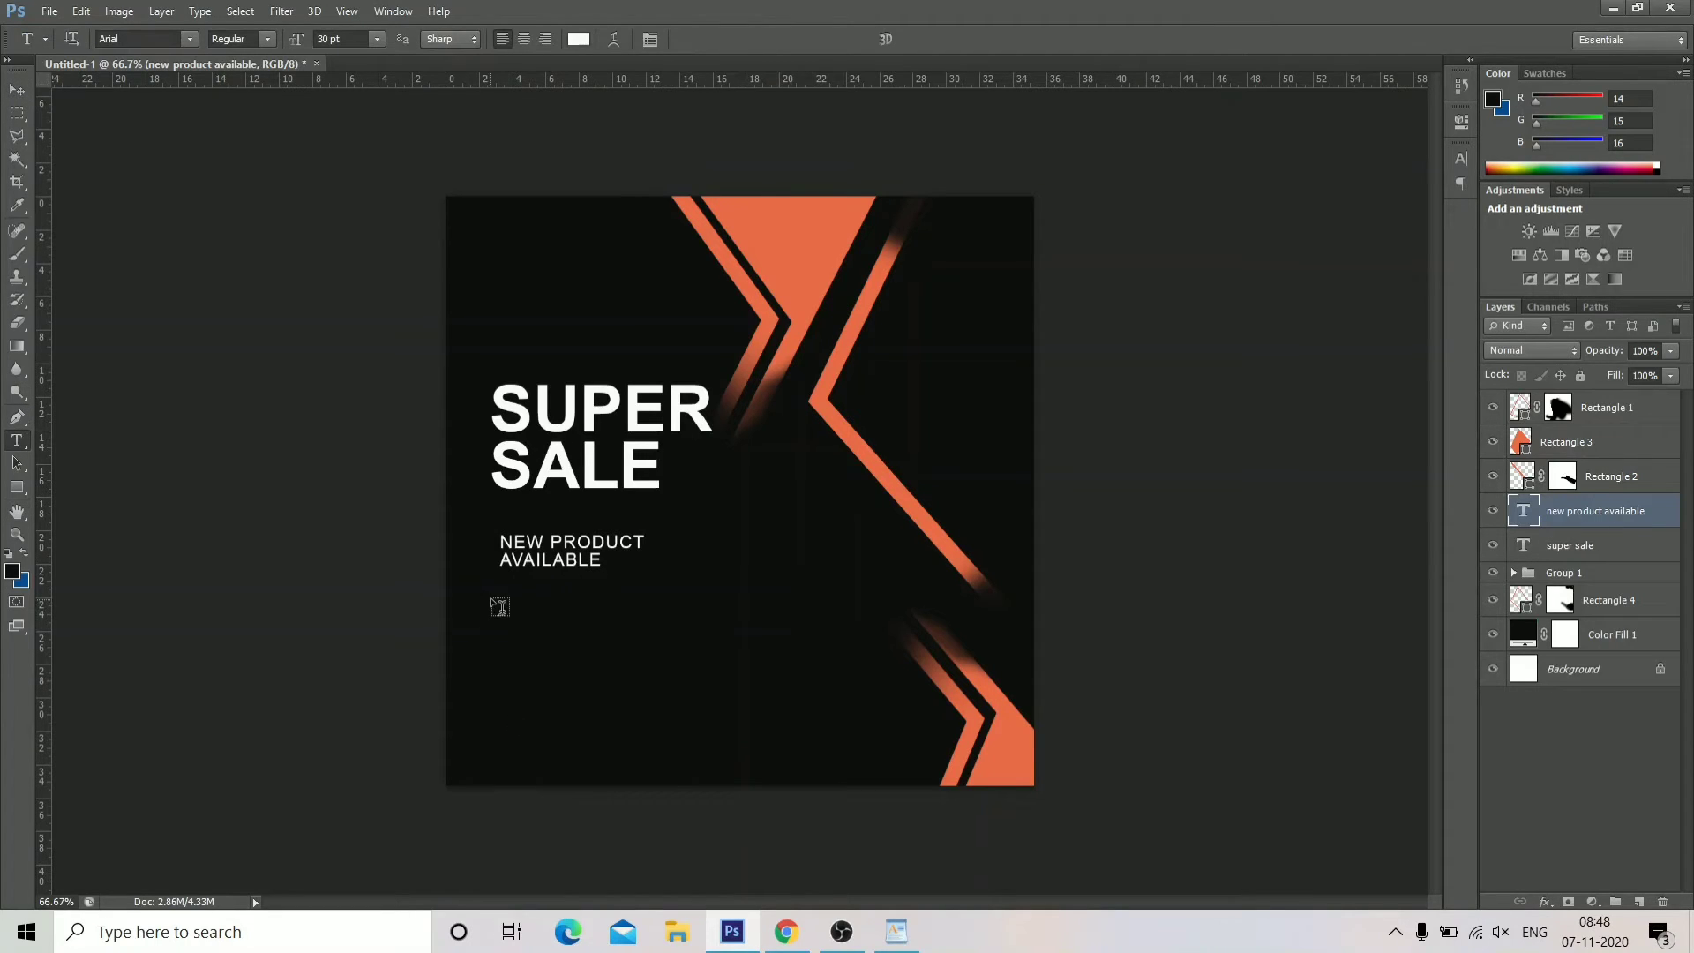
left_click_drag(489, 599, 727, 674)
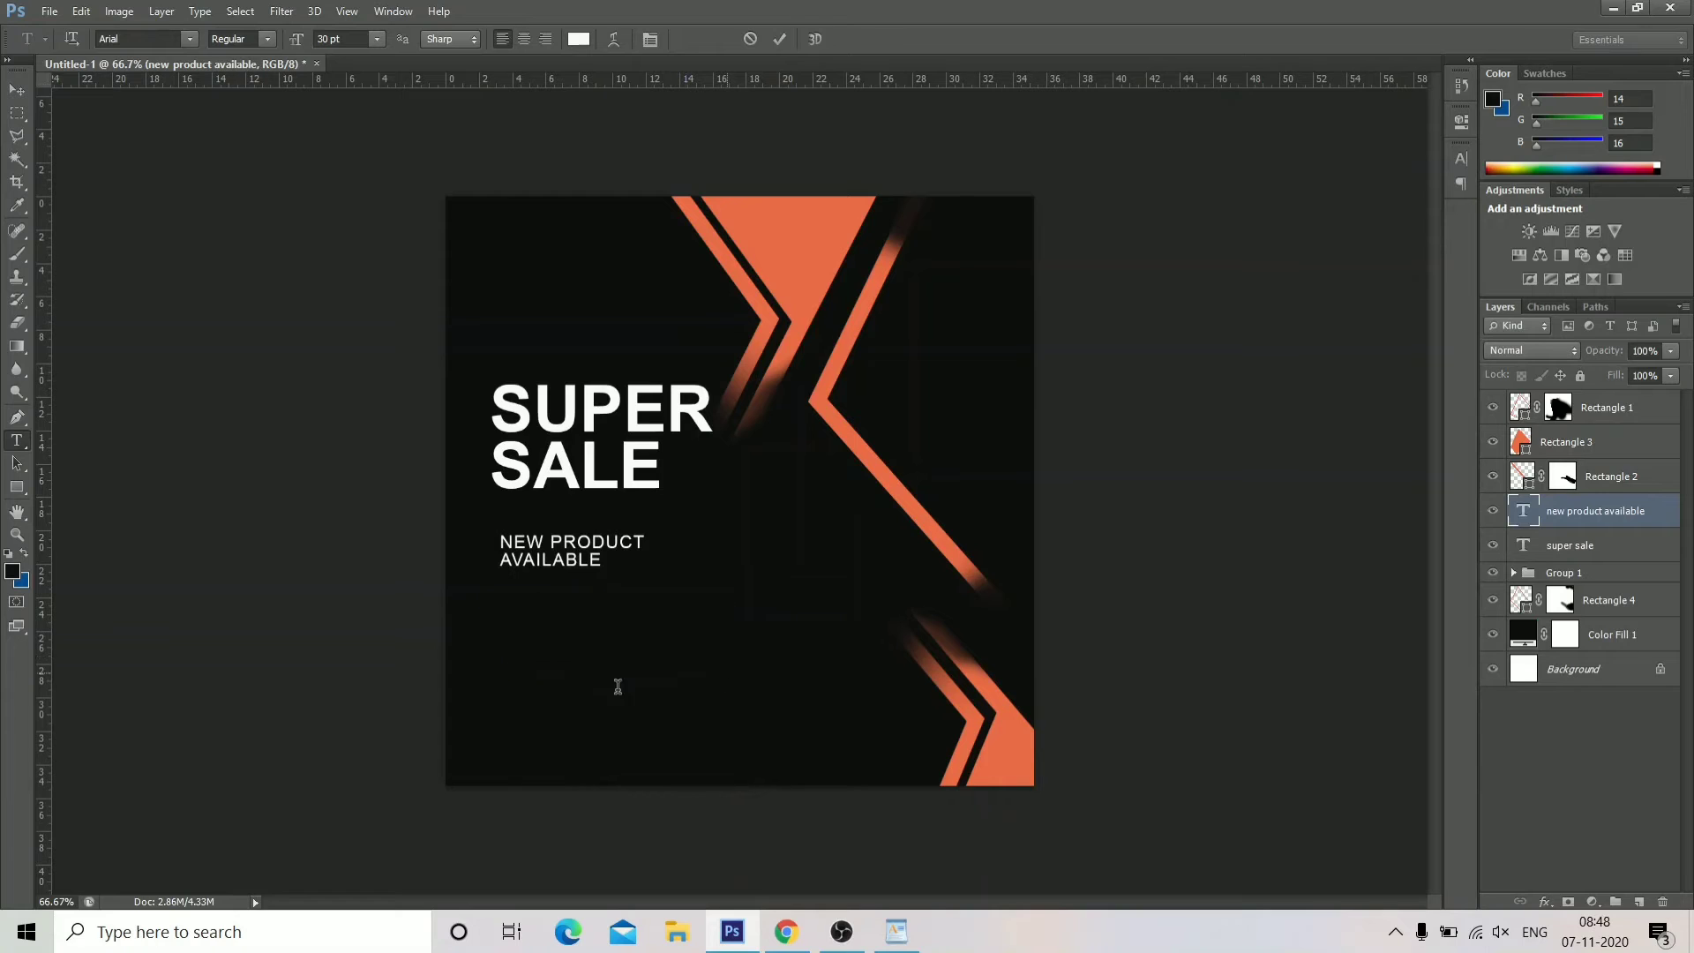
right_click(518, 637)
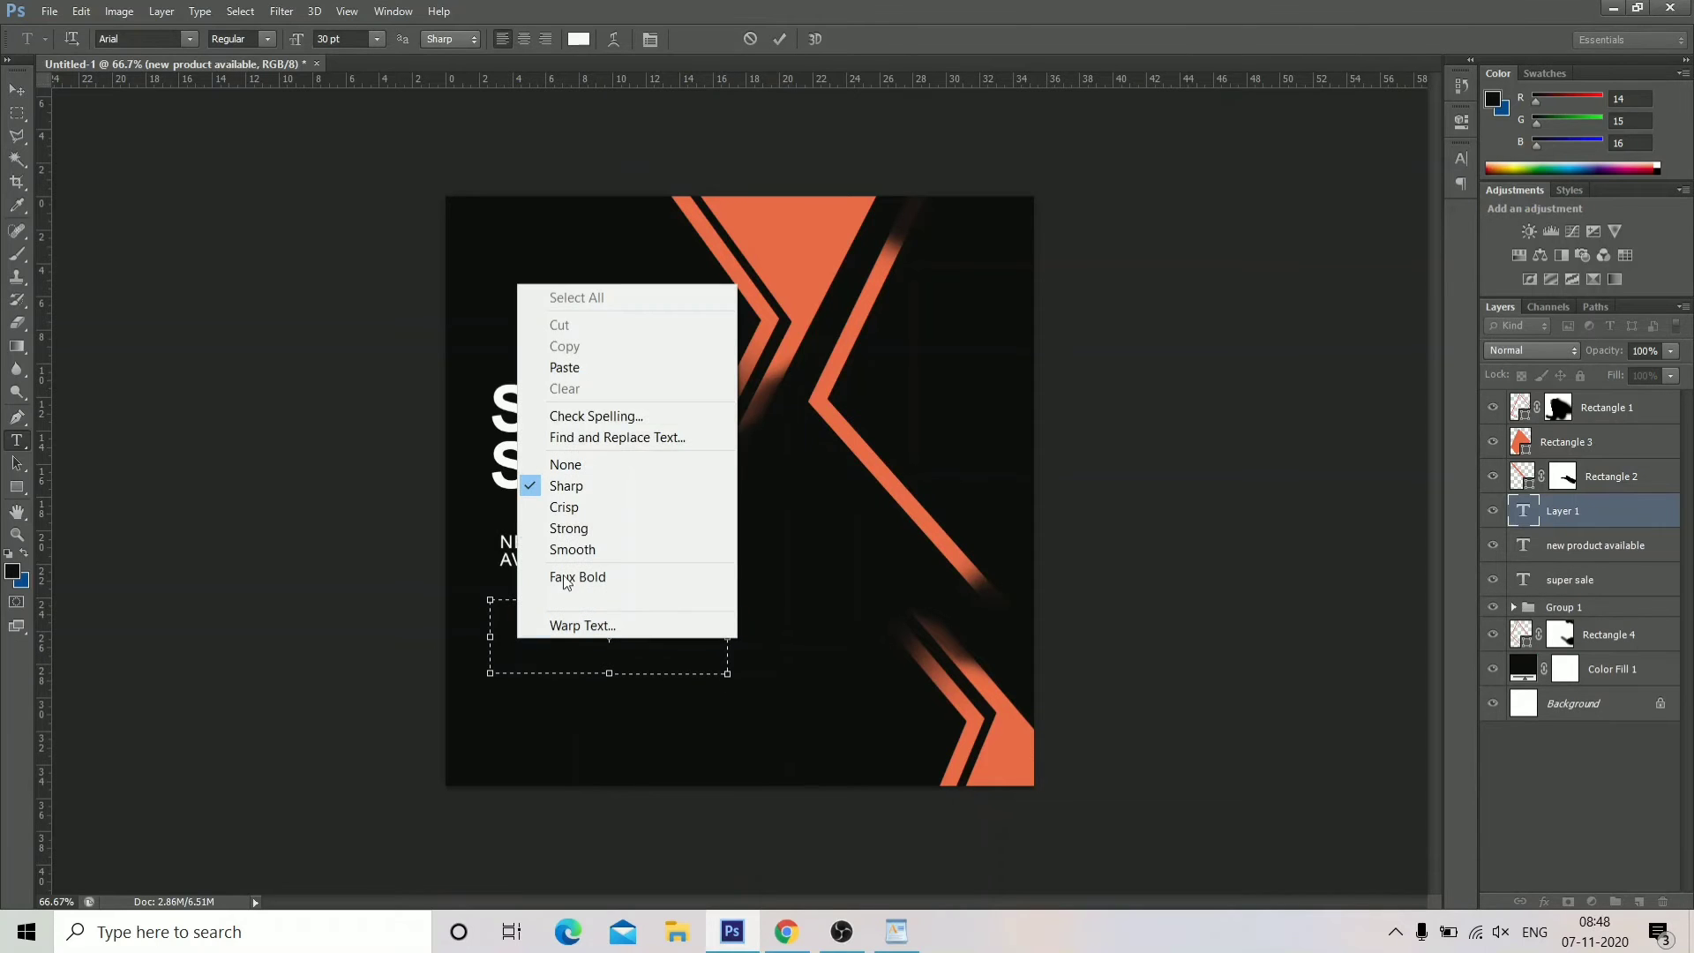
left_click(564, 367)
left_click(15, 91)
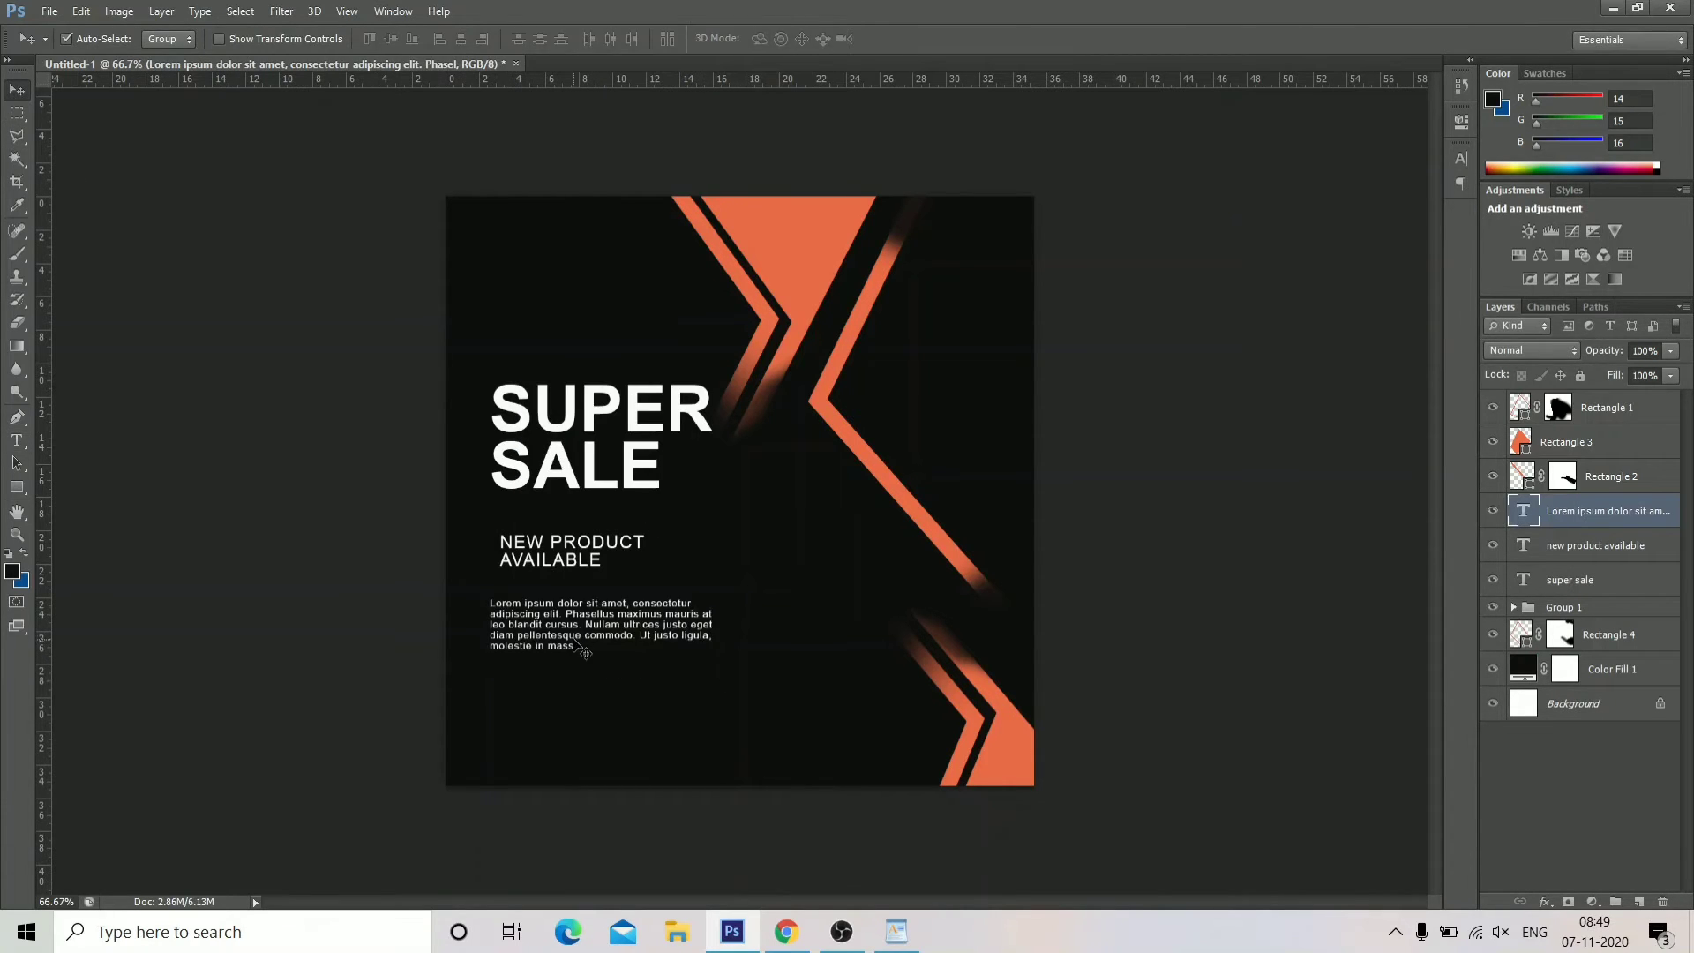
left_click_drag(580, 637, 590, 626)
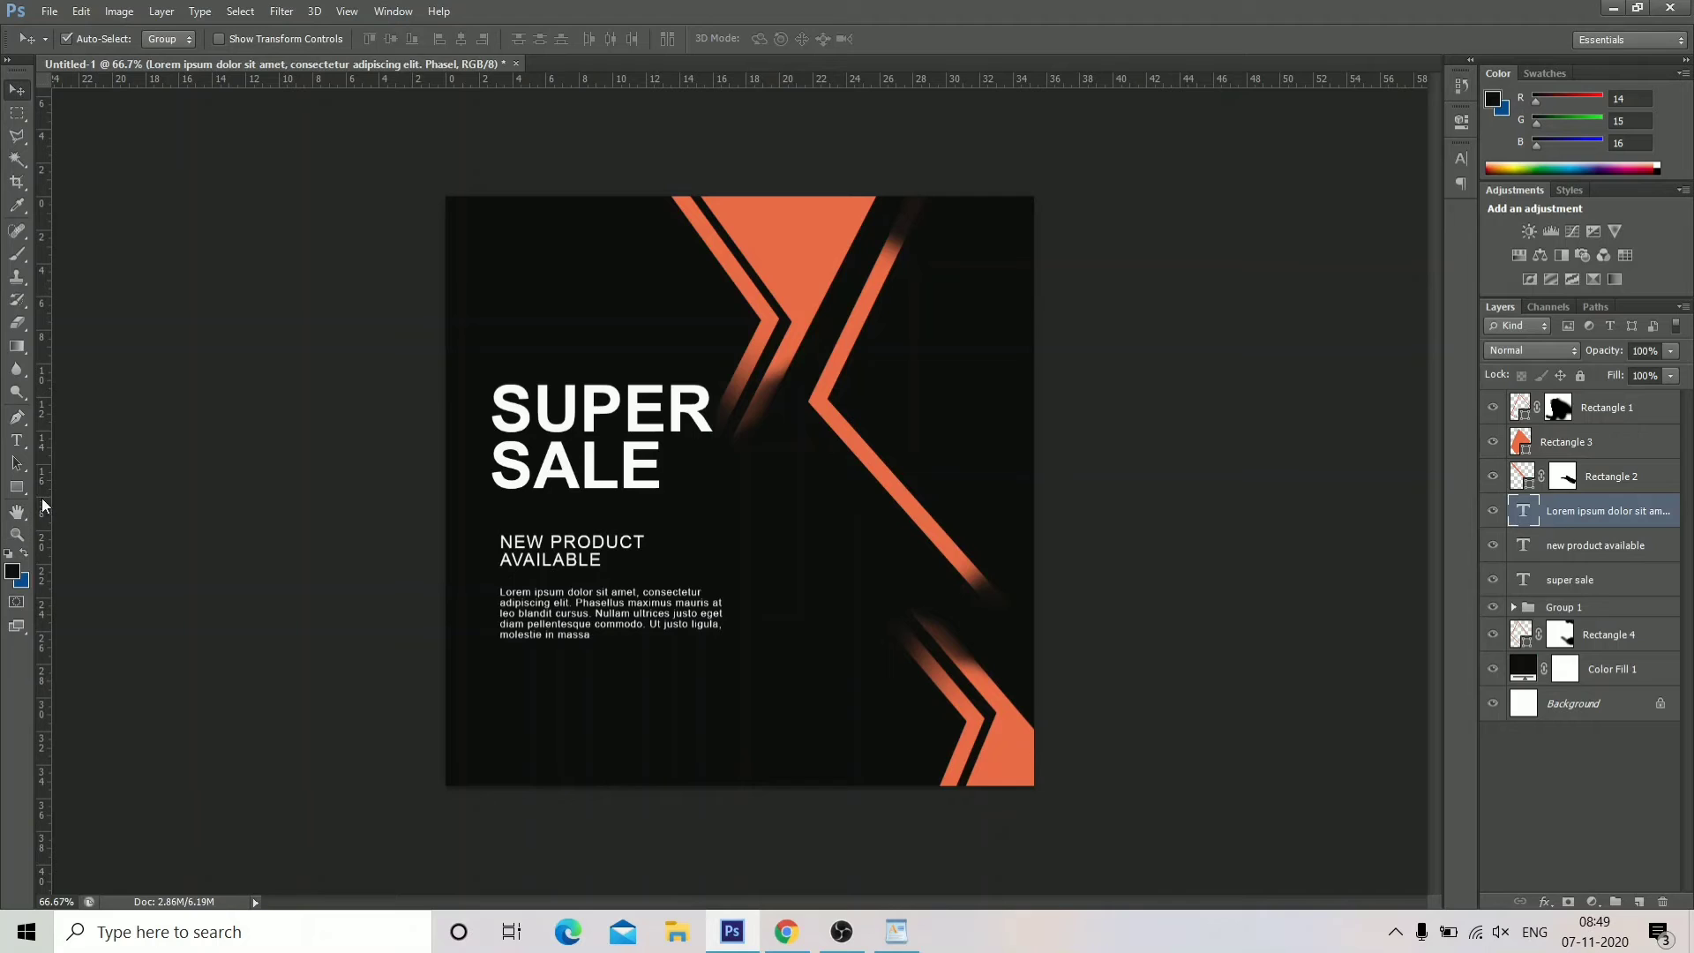
Draw a rounded rectangle of about 246 × 68 px with an 80 px corner radius below the Lorem ipsum paragraph.
left_click(17, 487)
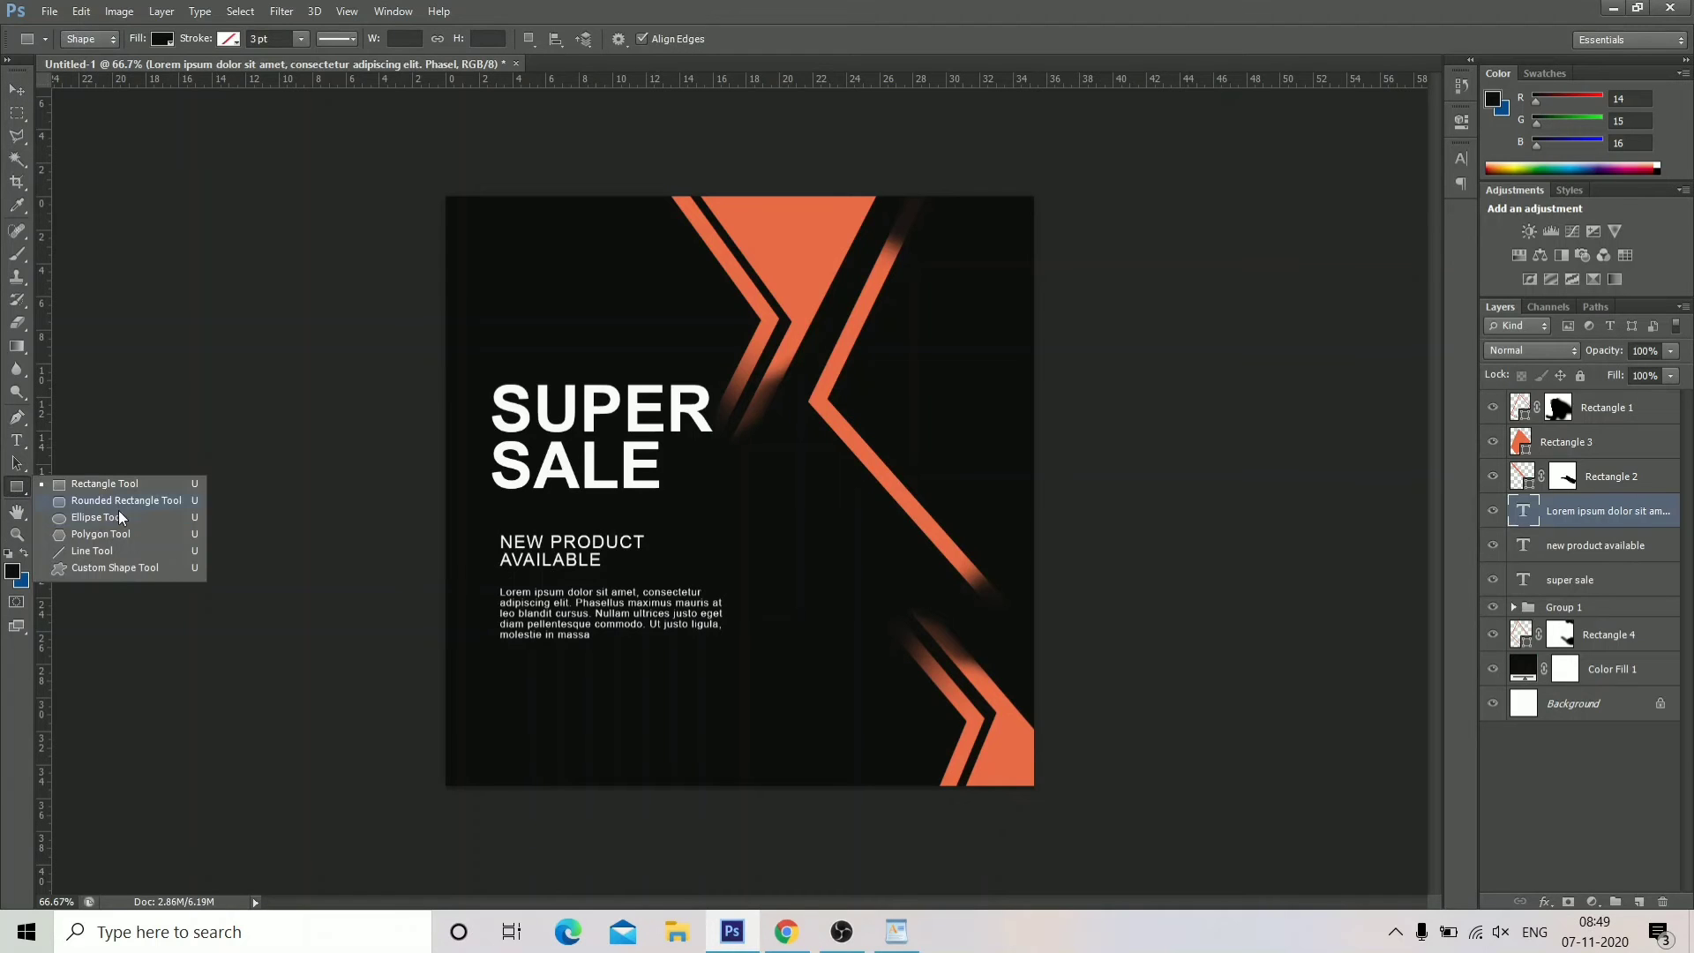
left_click(123, 519)
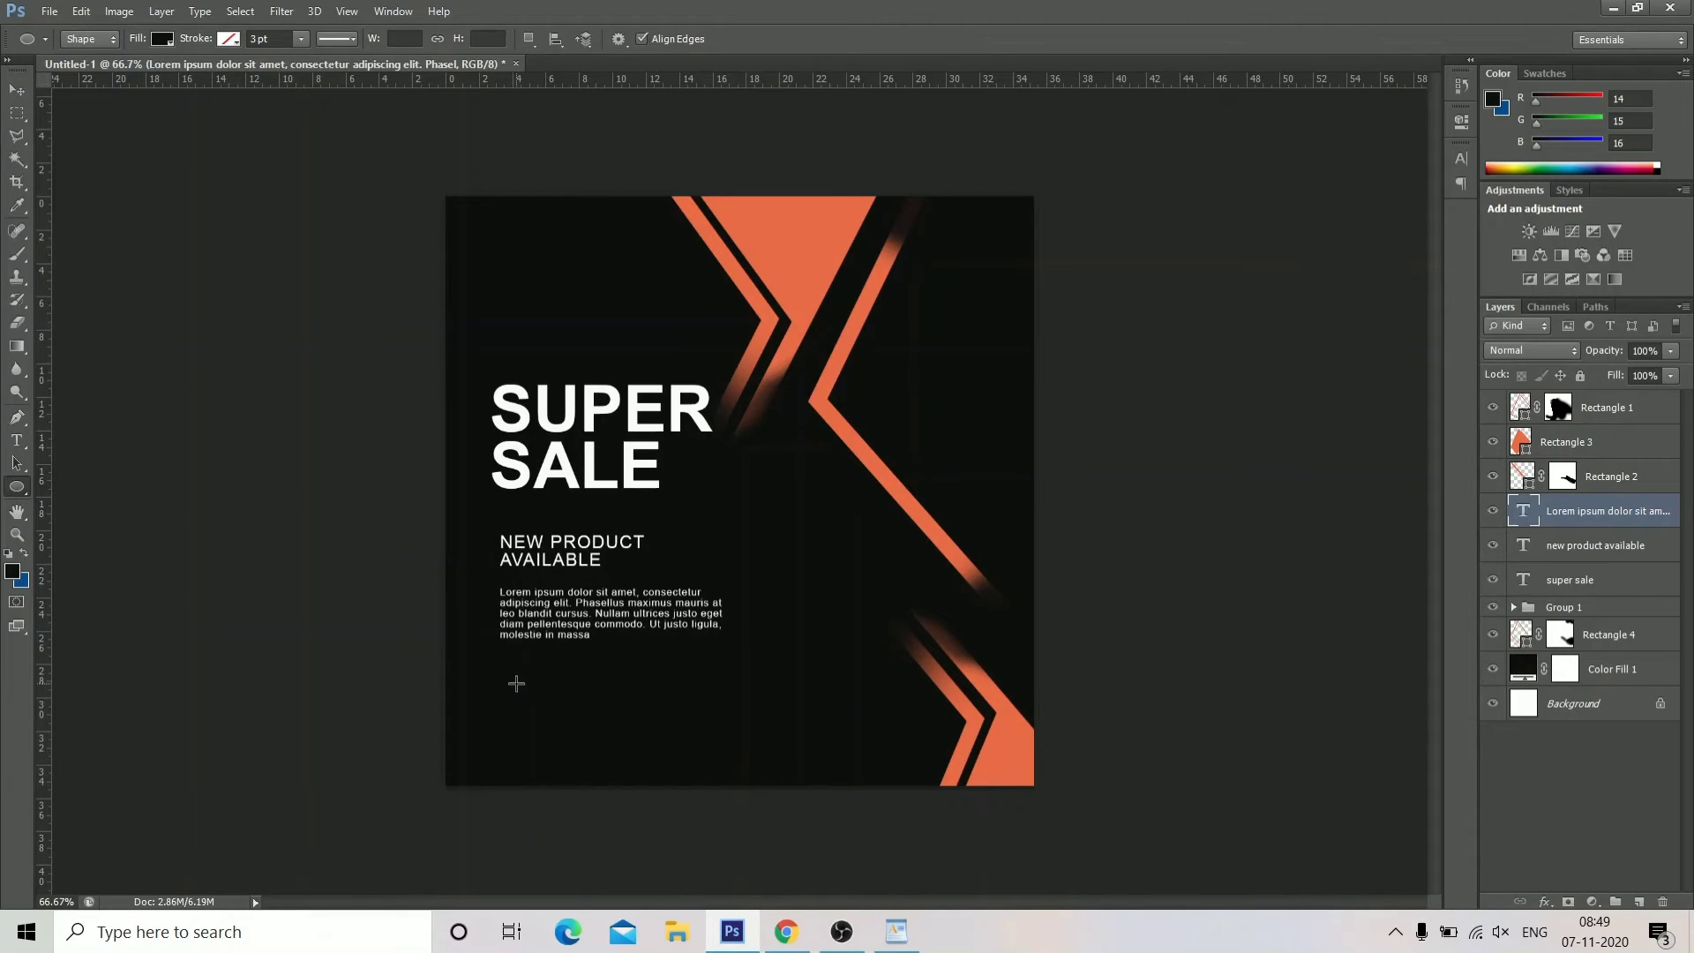
left_click(29, 490)
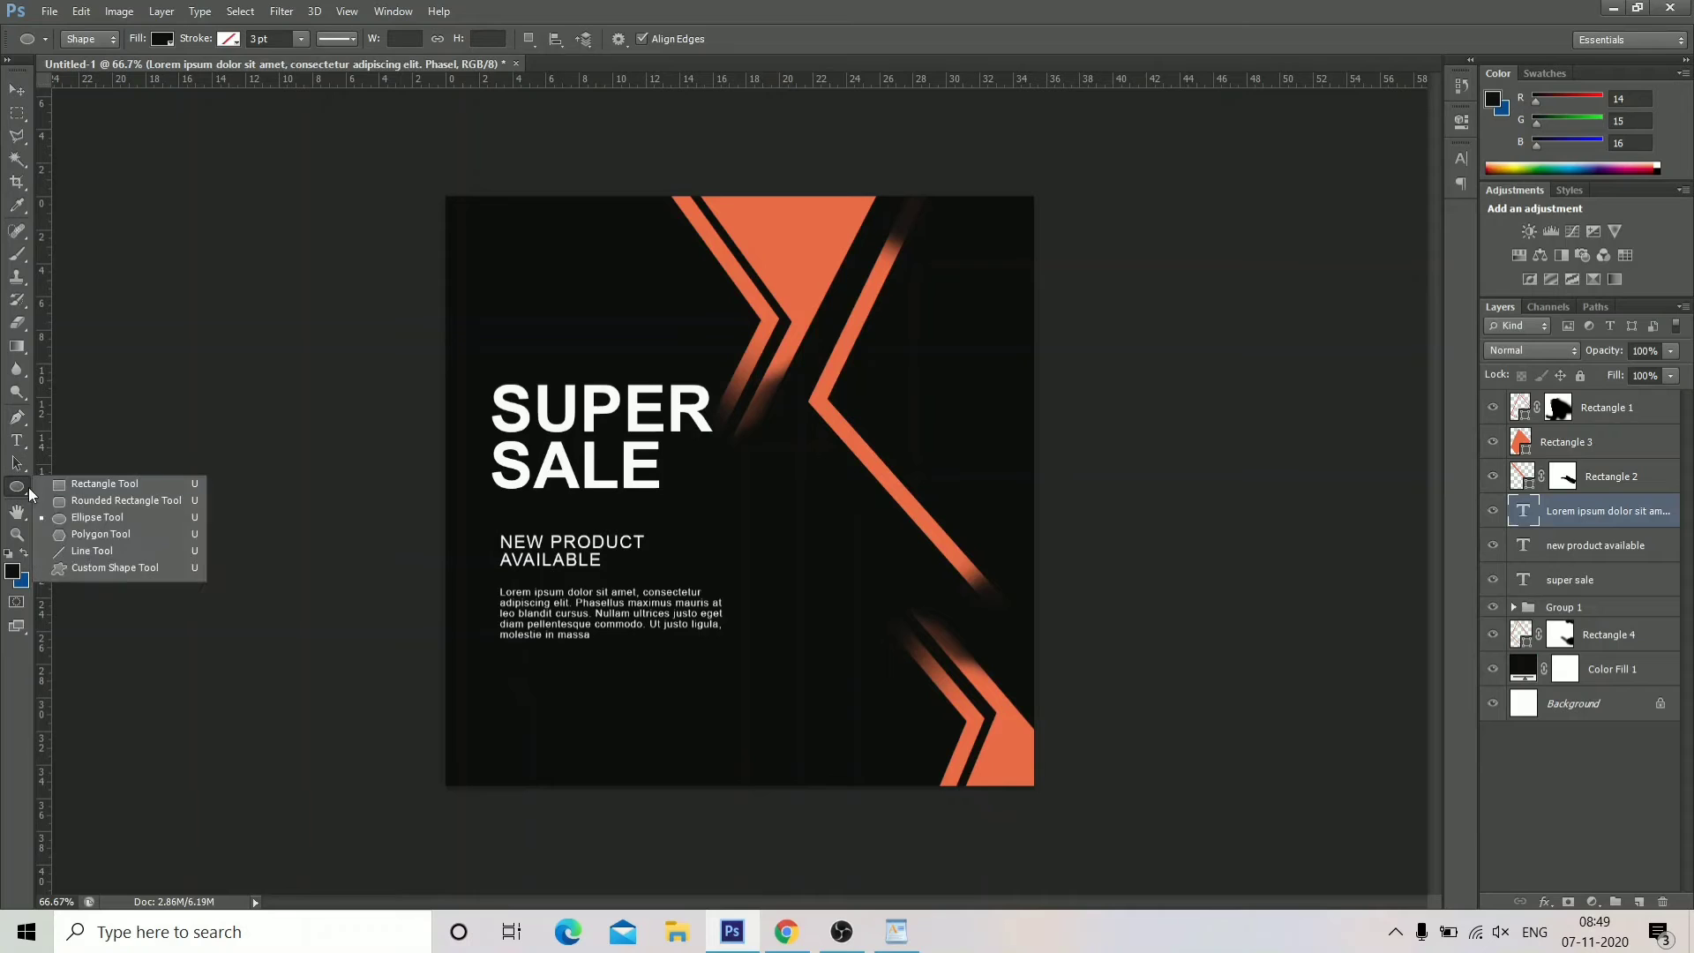
left_click(113, 500)
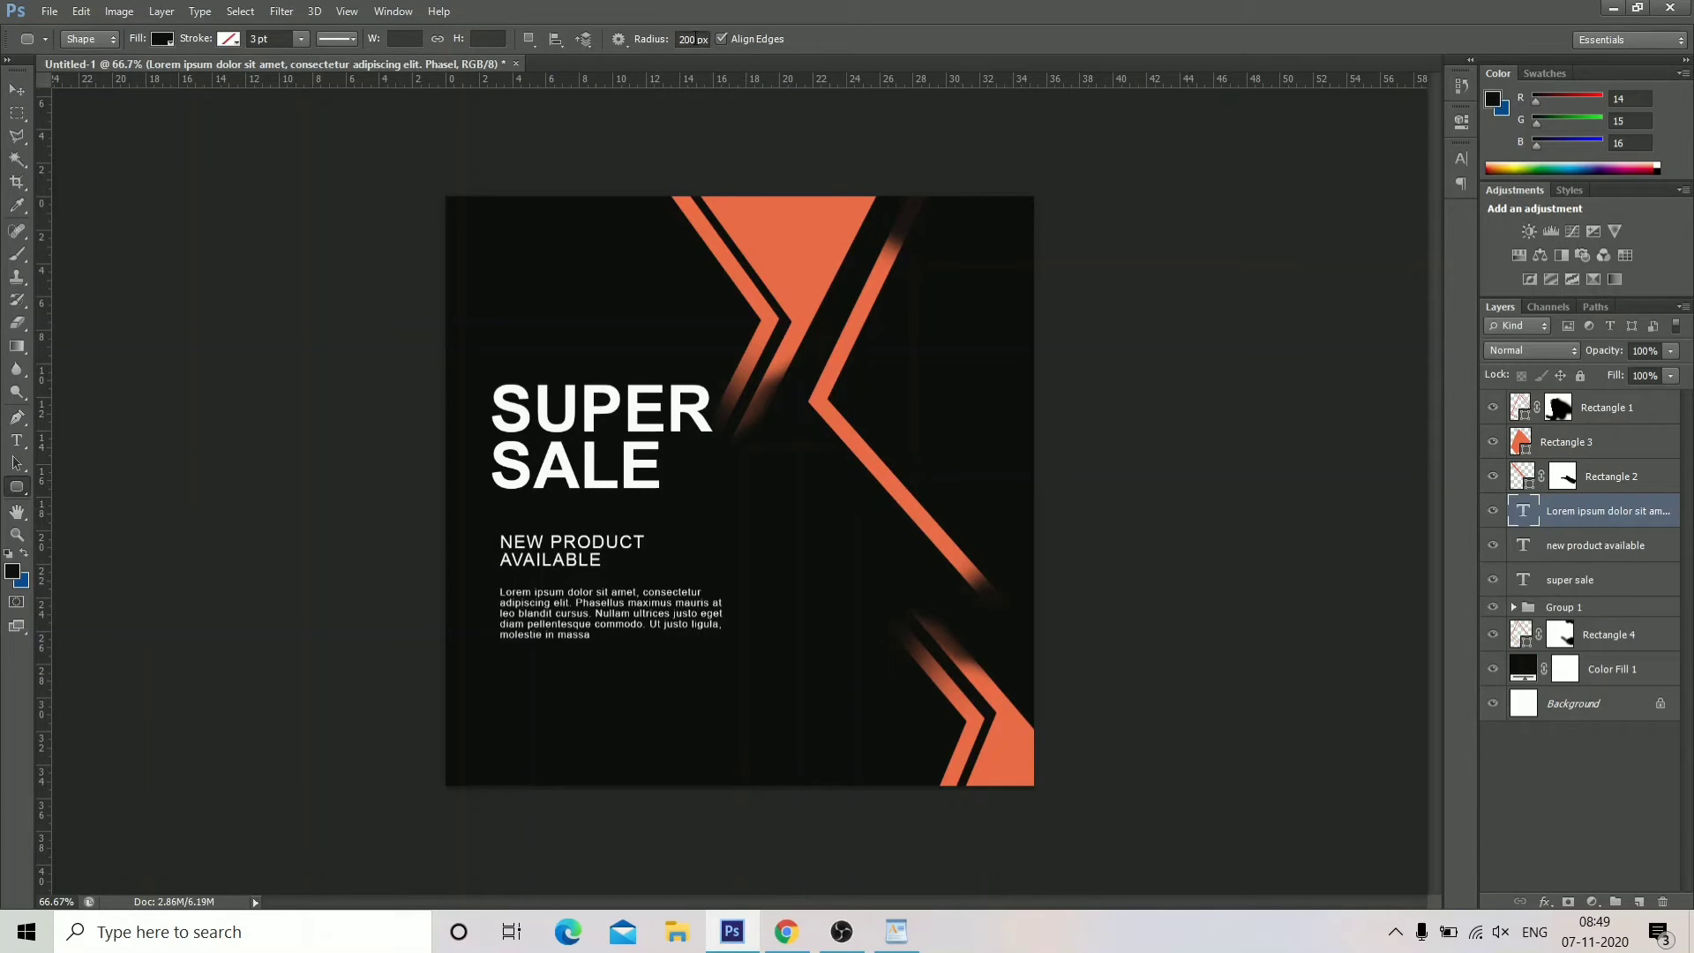
left_click(696, 39)
key("BackSpace")
type("80")
left_click_drag(500, 682, 645, 722)
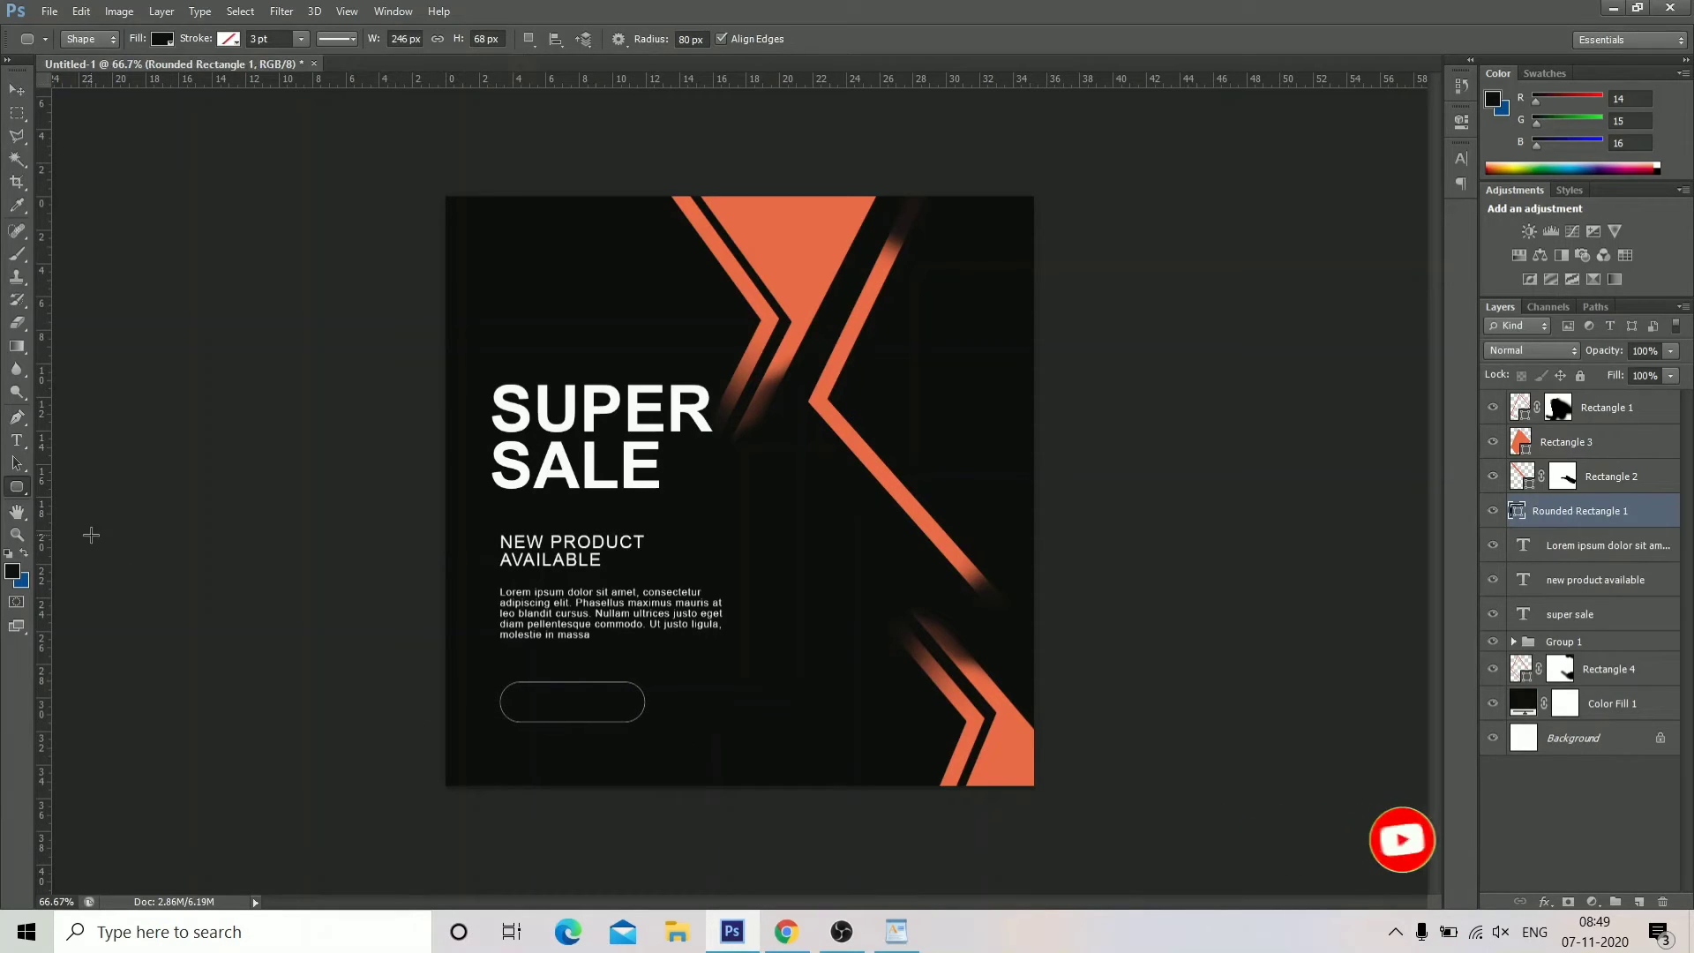
Fill the rounded rectangle with the recently used orange.
left_click(160, 40)
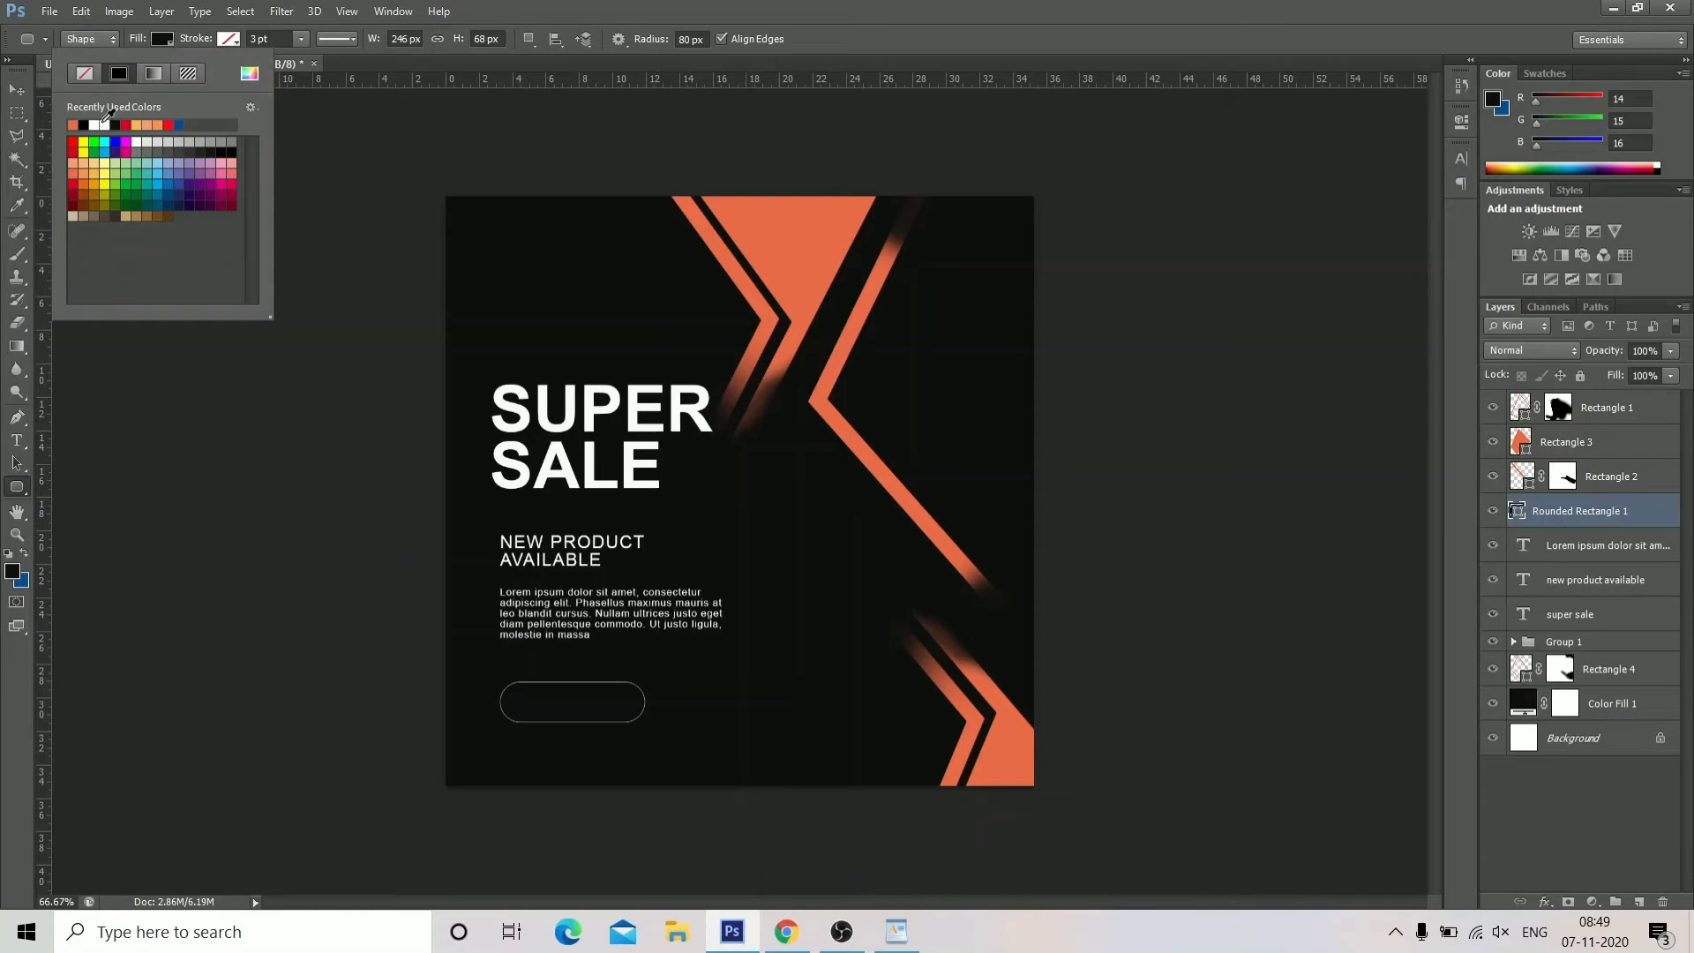
left_click(74, 126)
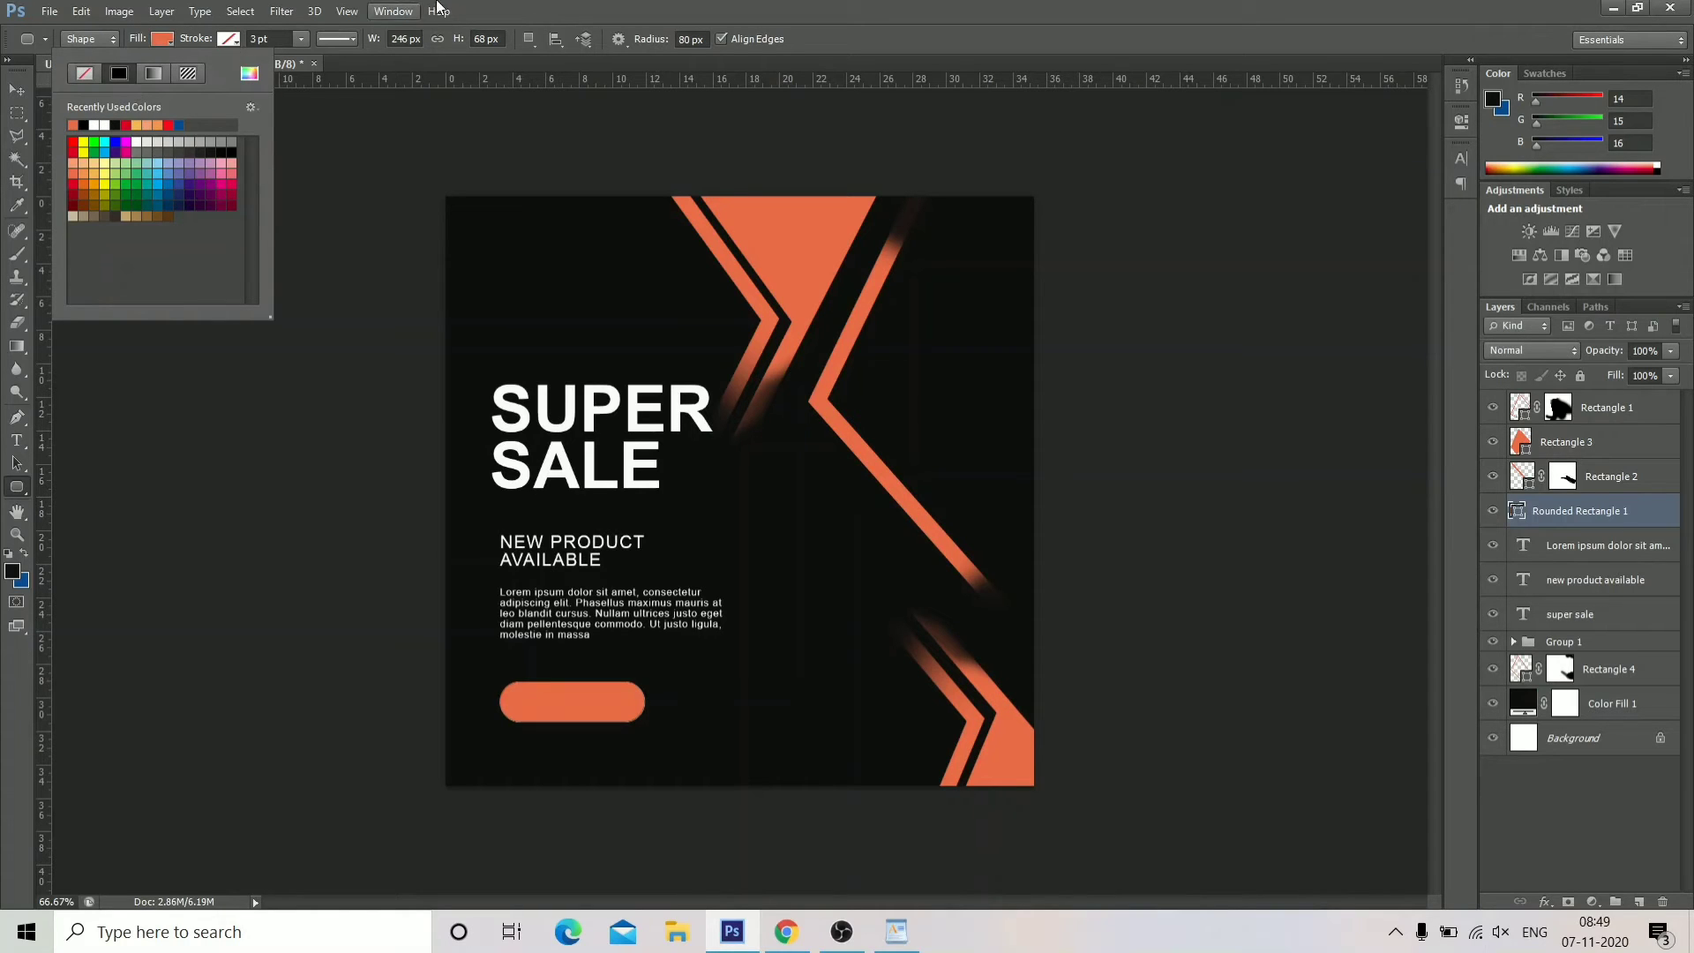
left_click(552, 8)
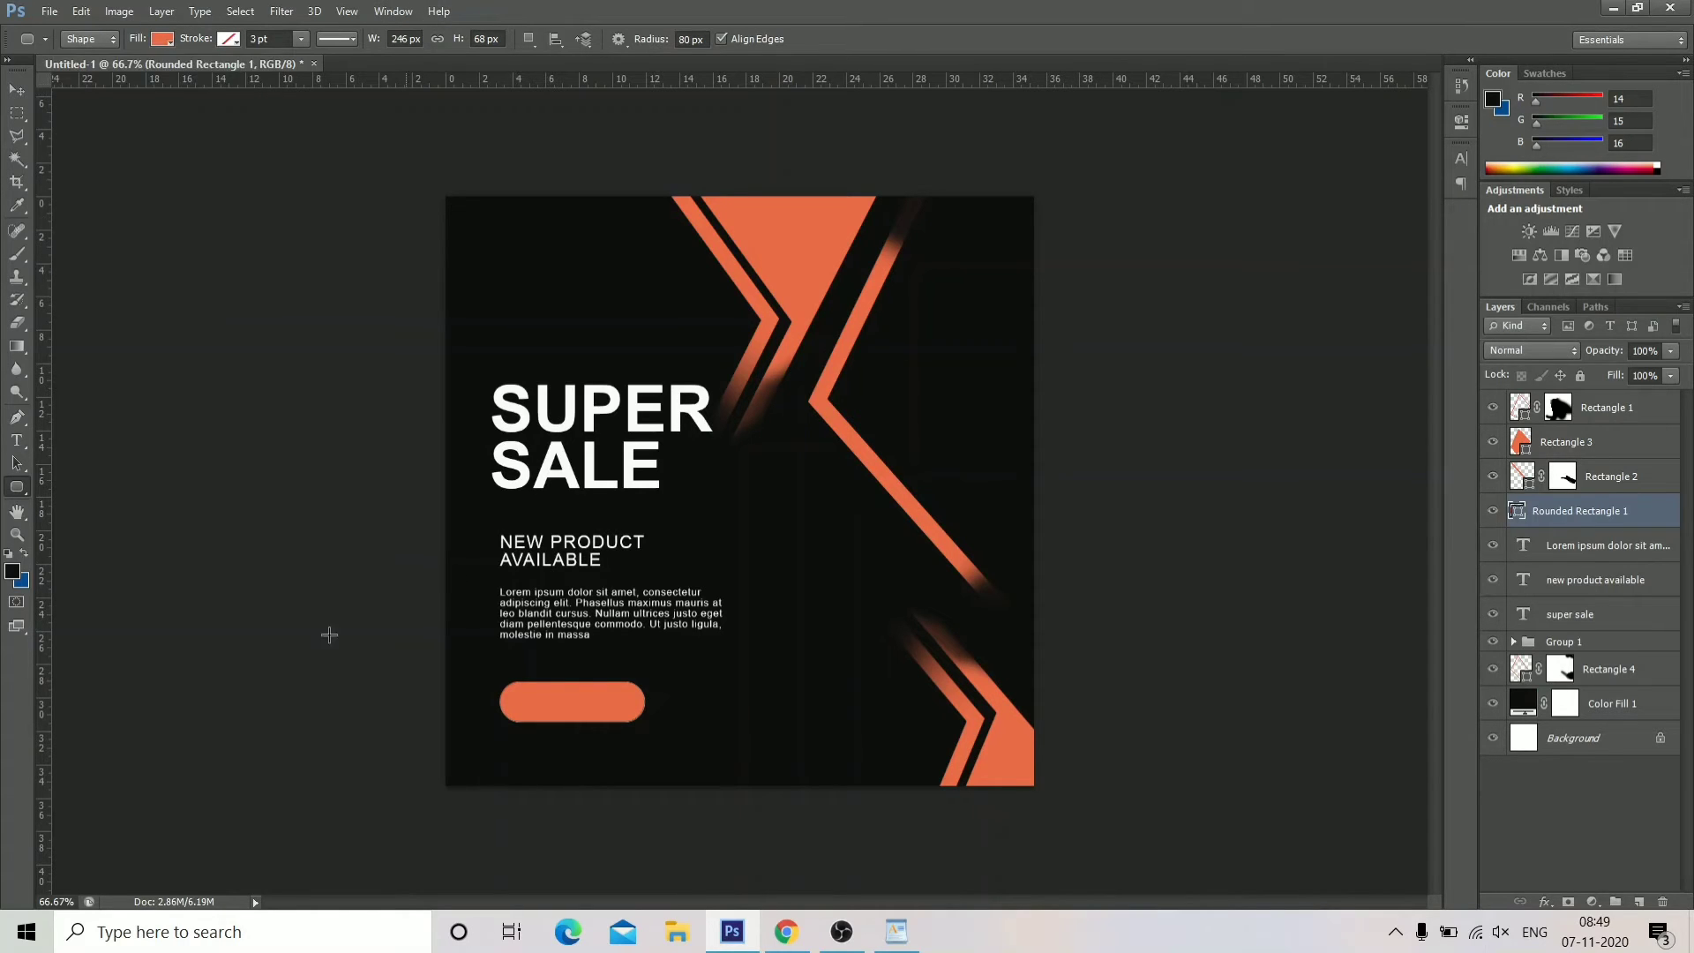
Add white "Shop Now" text and centre it on the orange rounded button.
left_click(17, 440)
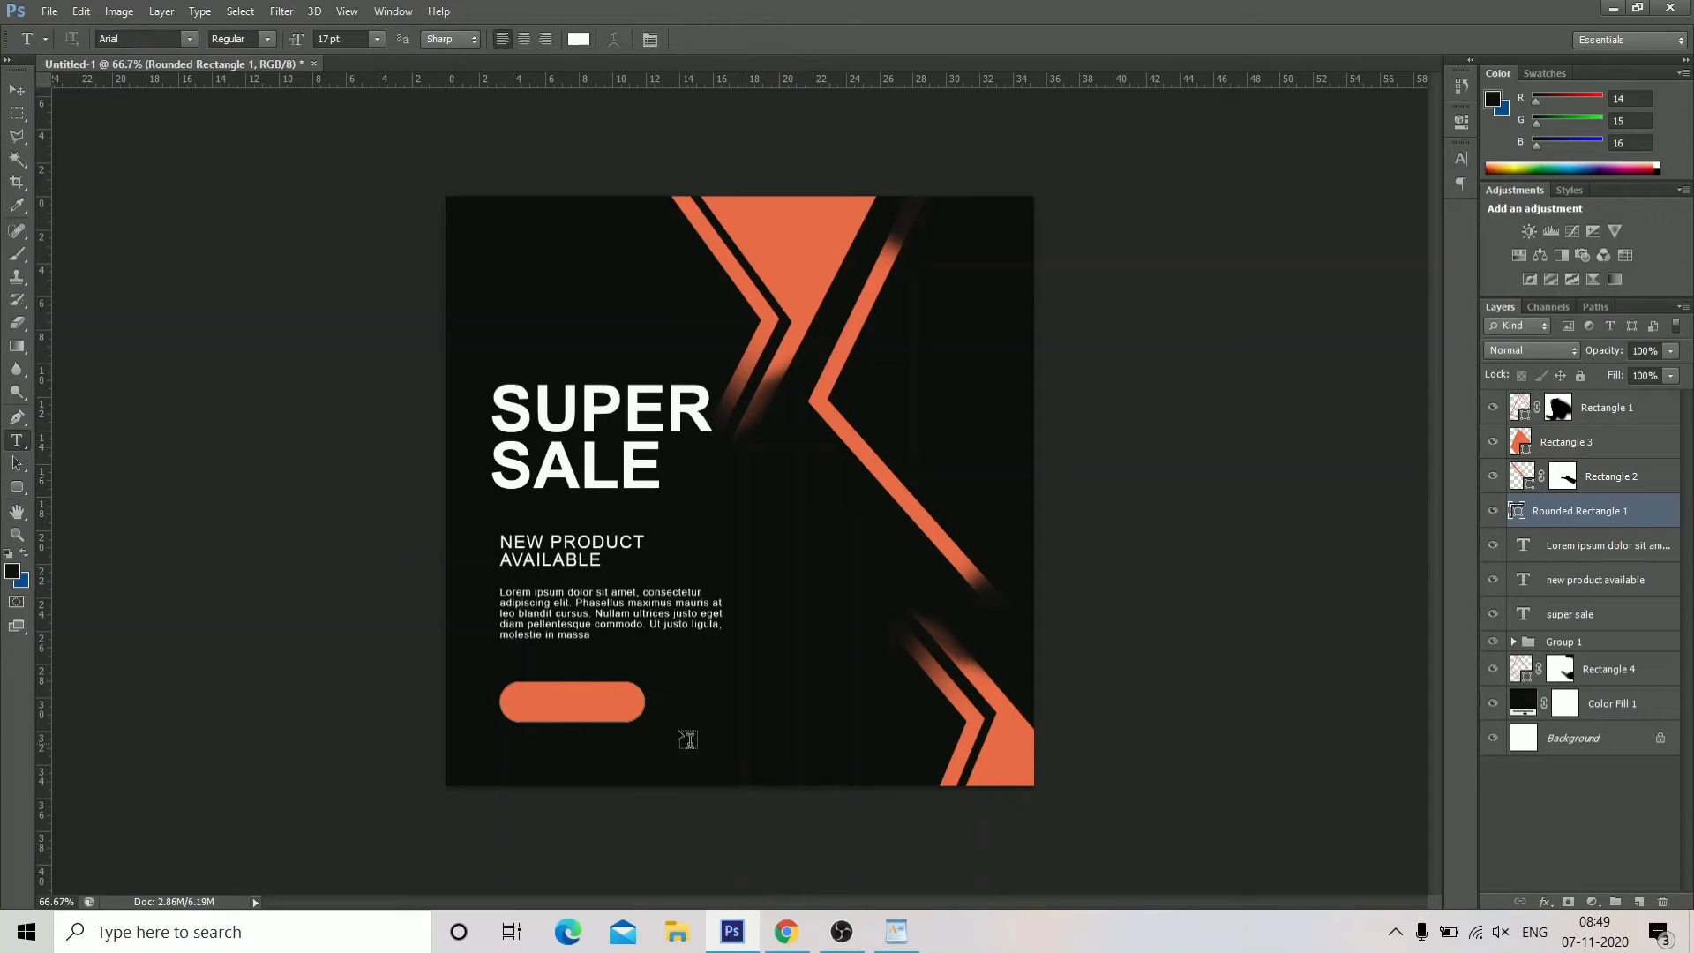
left_click(679, 706)
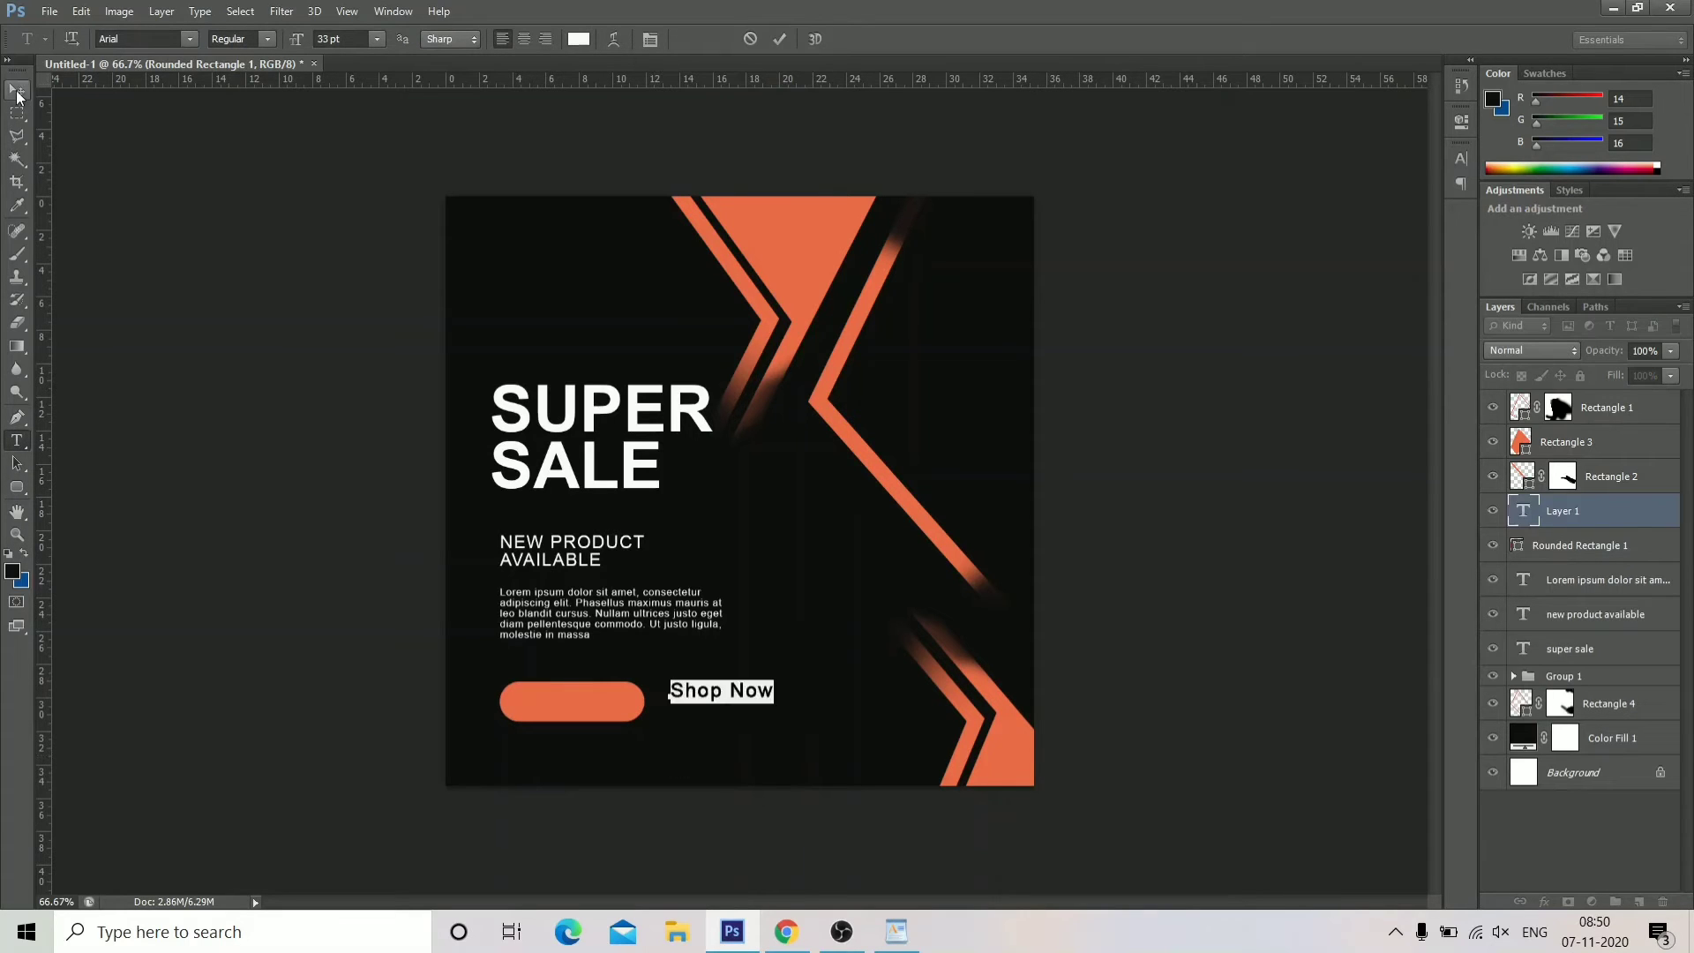
left_click(17, 90)
left_click_drag(707, 701, 565, 707)
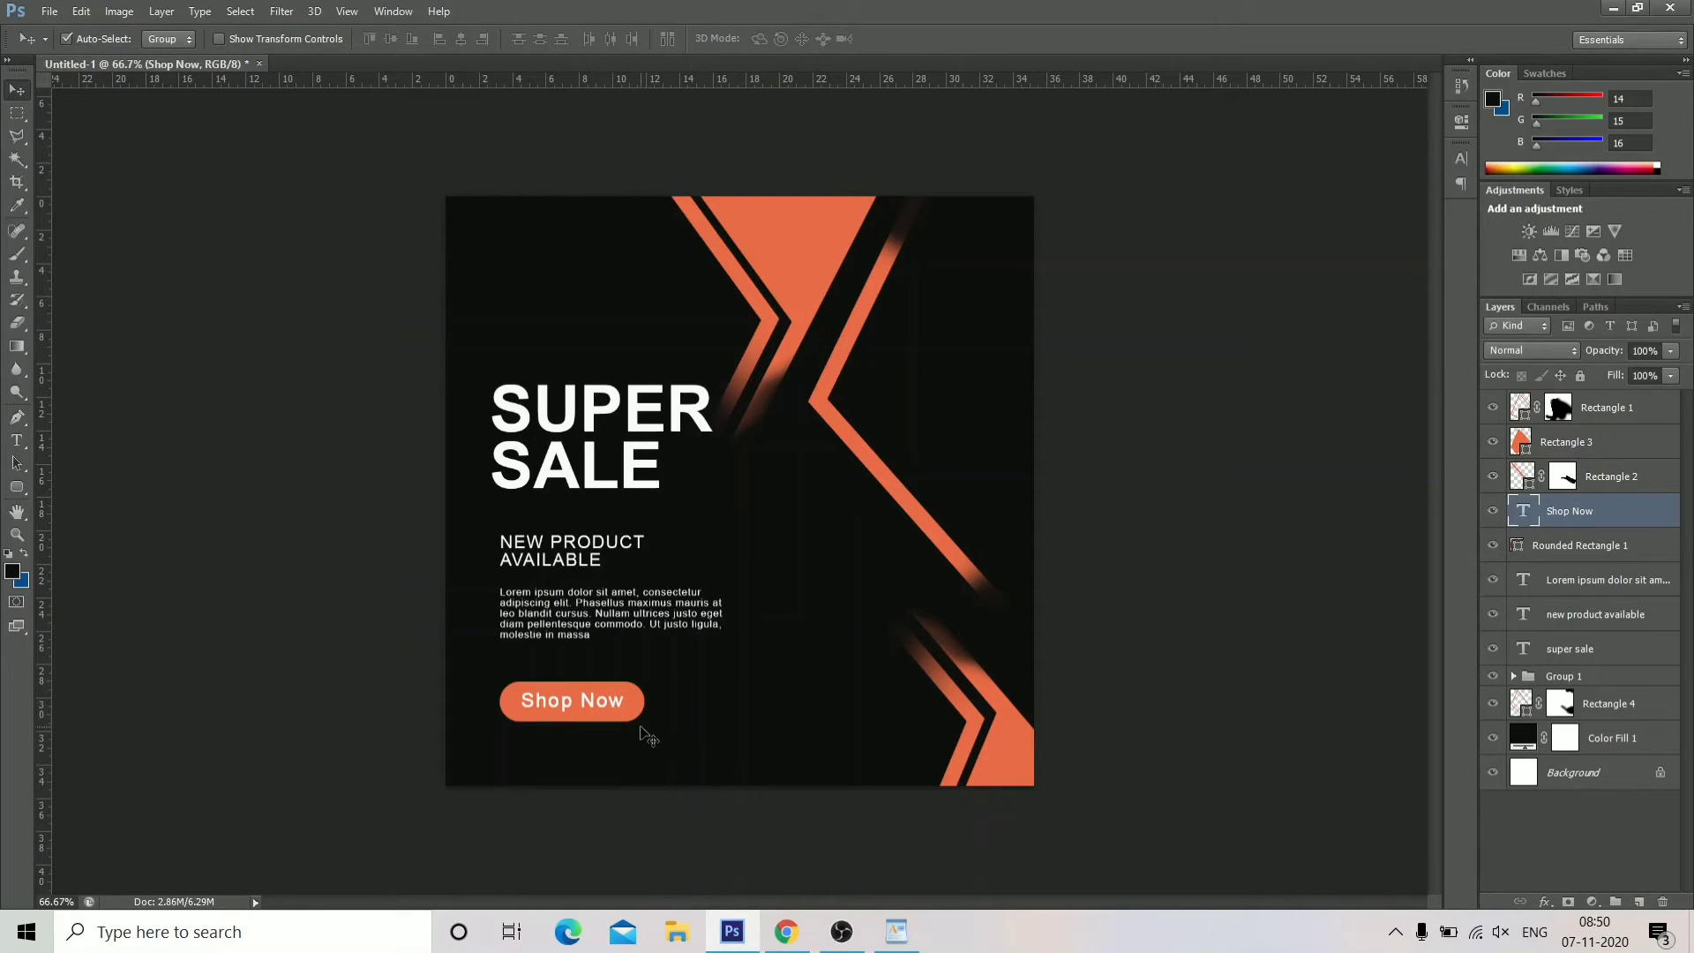
key("Down")
Set up the Brush tool with a hard round tip and 131% spacing for a dotted stroke.
left_click(17, 254)
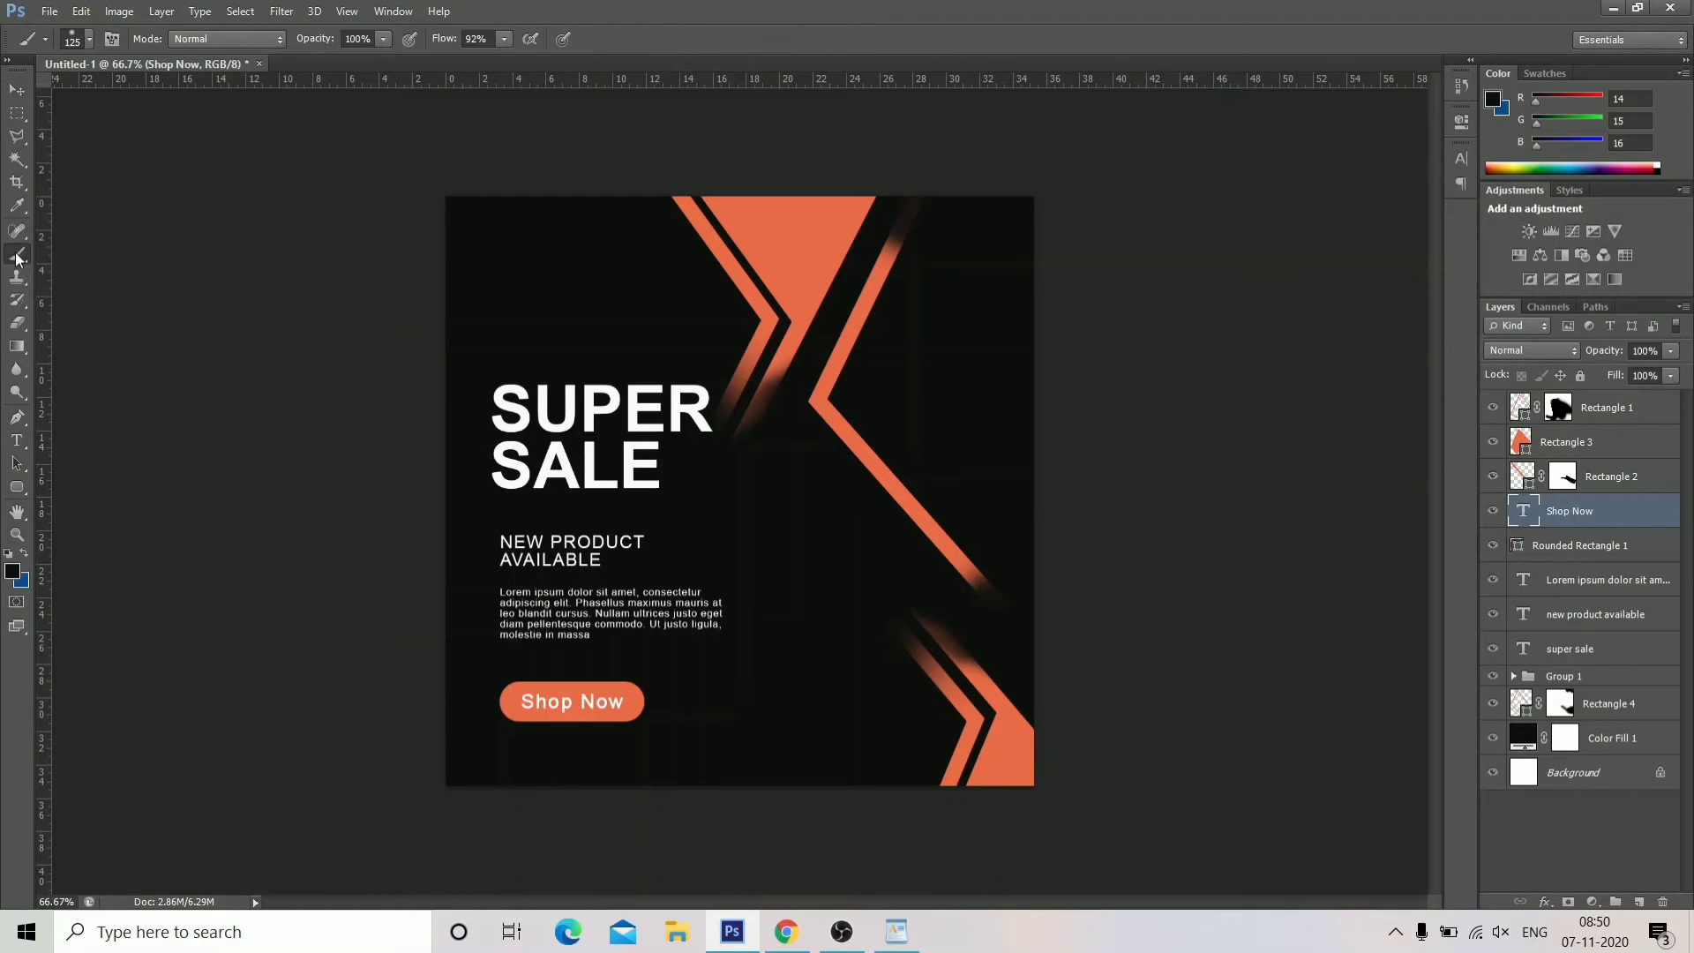
left_click(88, 39)
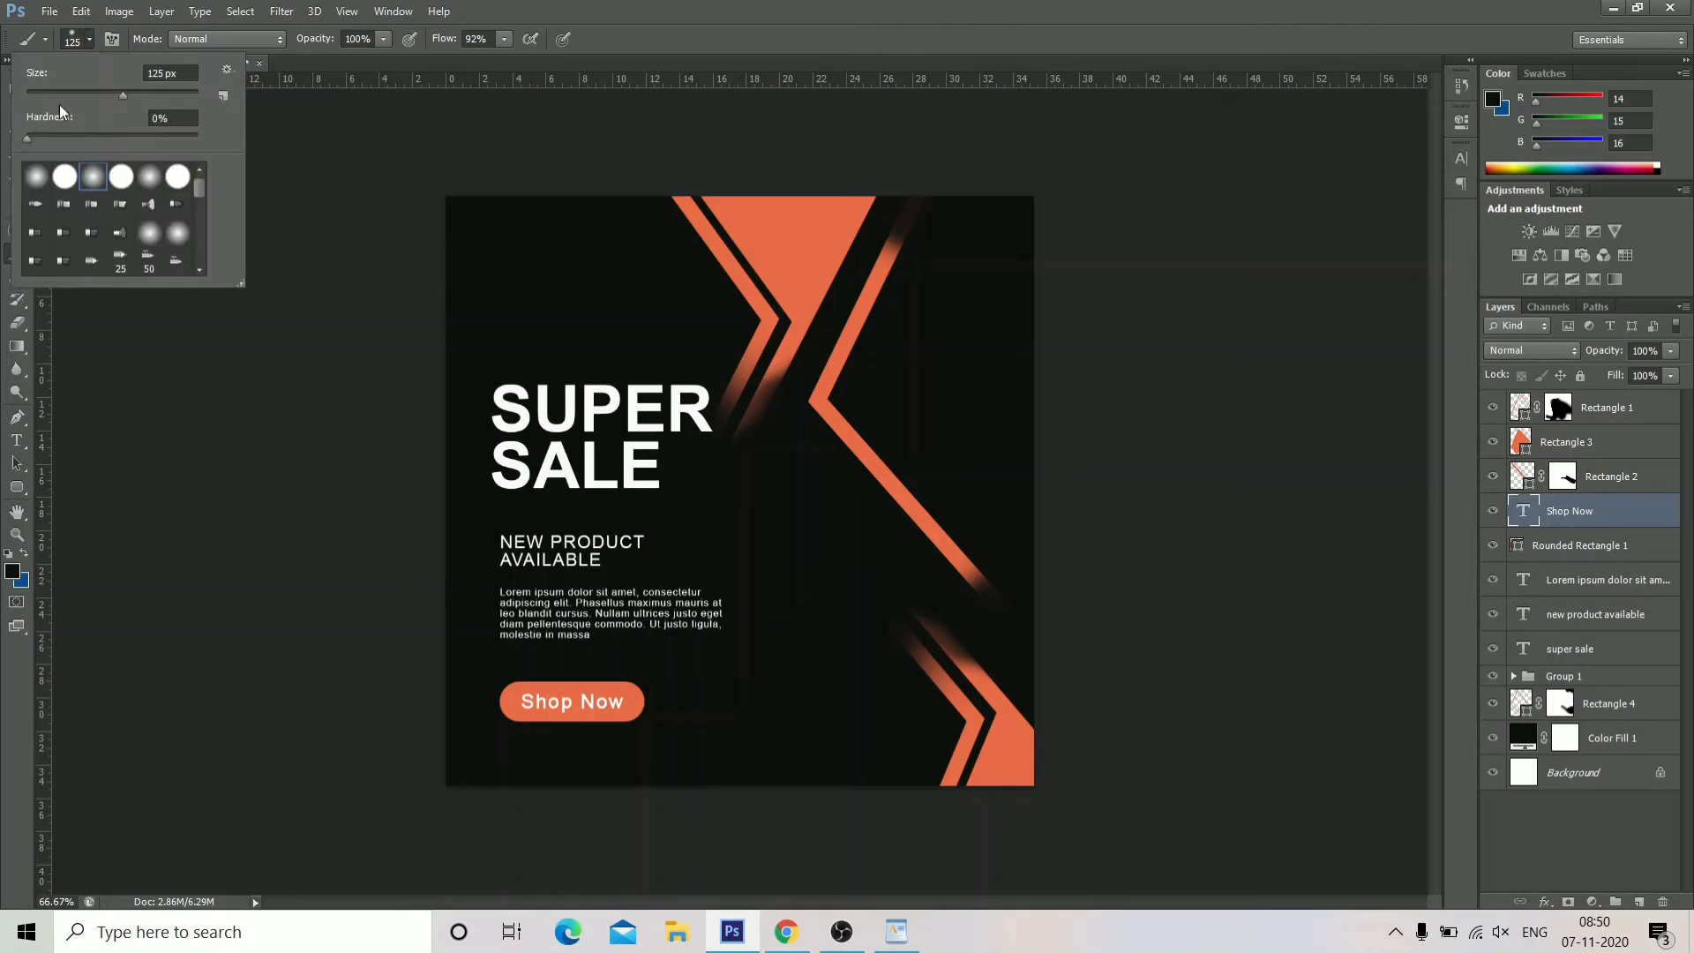
left_click(65, 179)
left_click(115, 41)
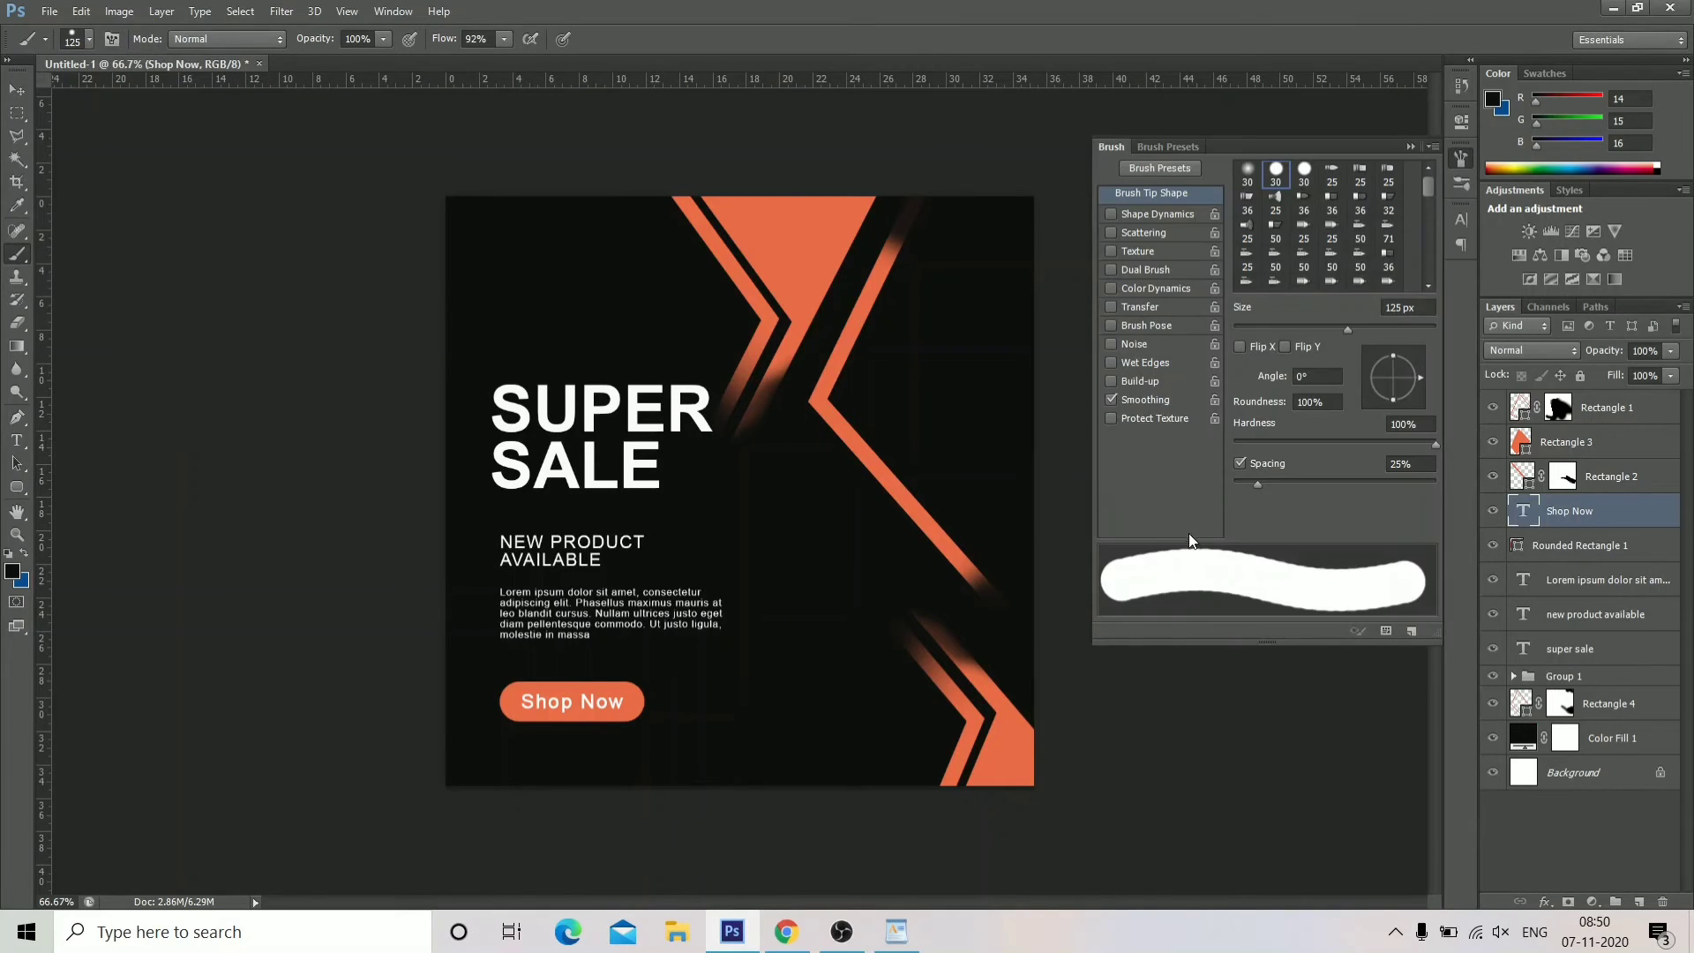
mouse_move(1257, 483)
left_mouse_down()
mouse_move(1368, 478)
mouse_move(1350, 484)
left_mouse_up()
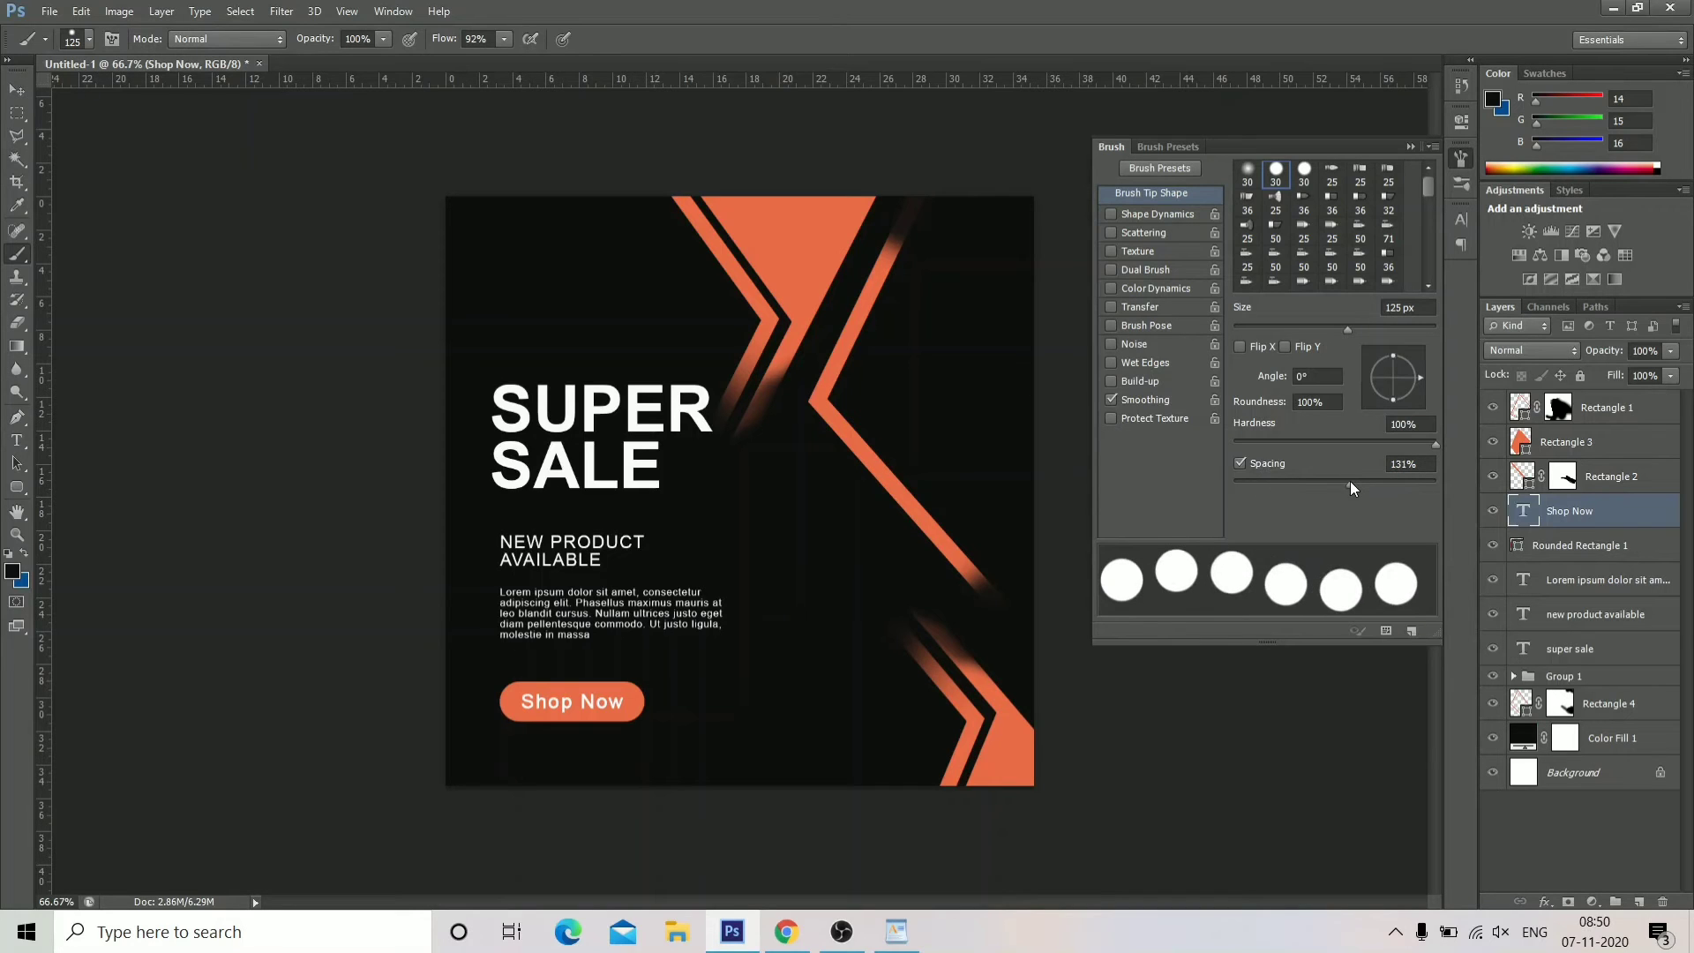
left_click(1410, 148)
Create a new layer above Rectangle 1 and set the foreground colour to the button's orange, #ea6b48.
left_click(1604, 410)
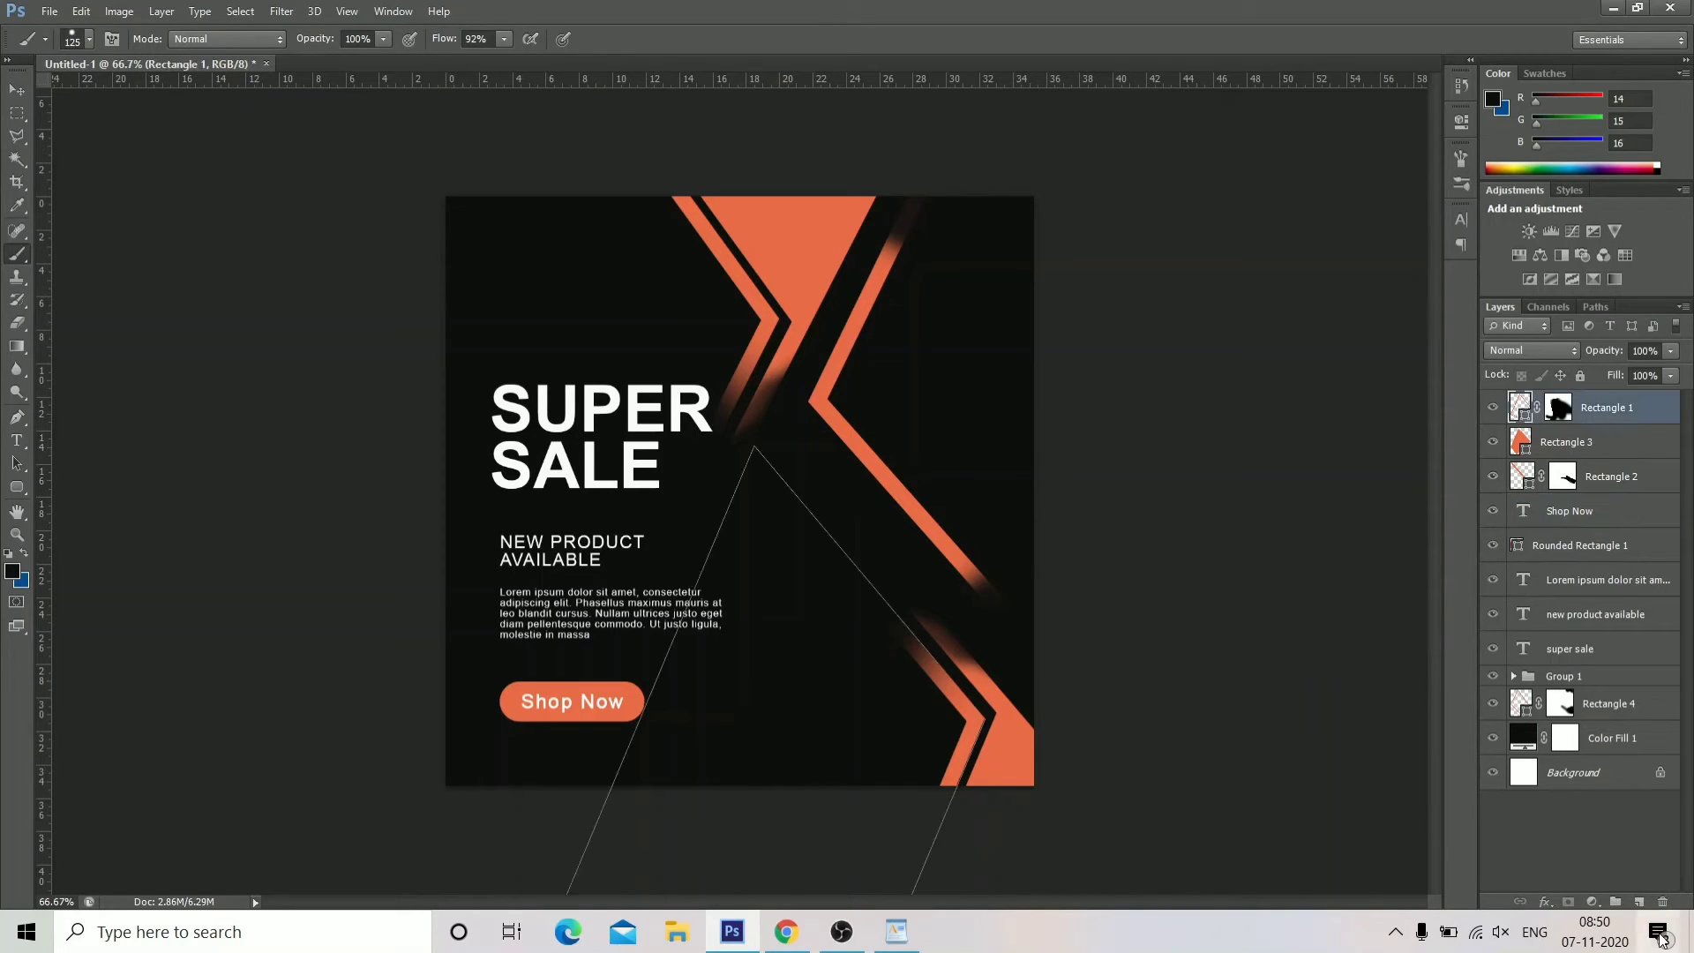
left_click(1638, 902)
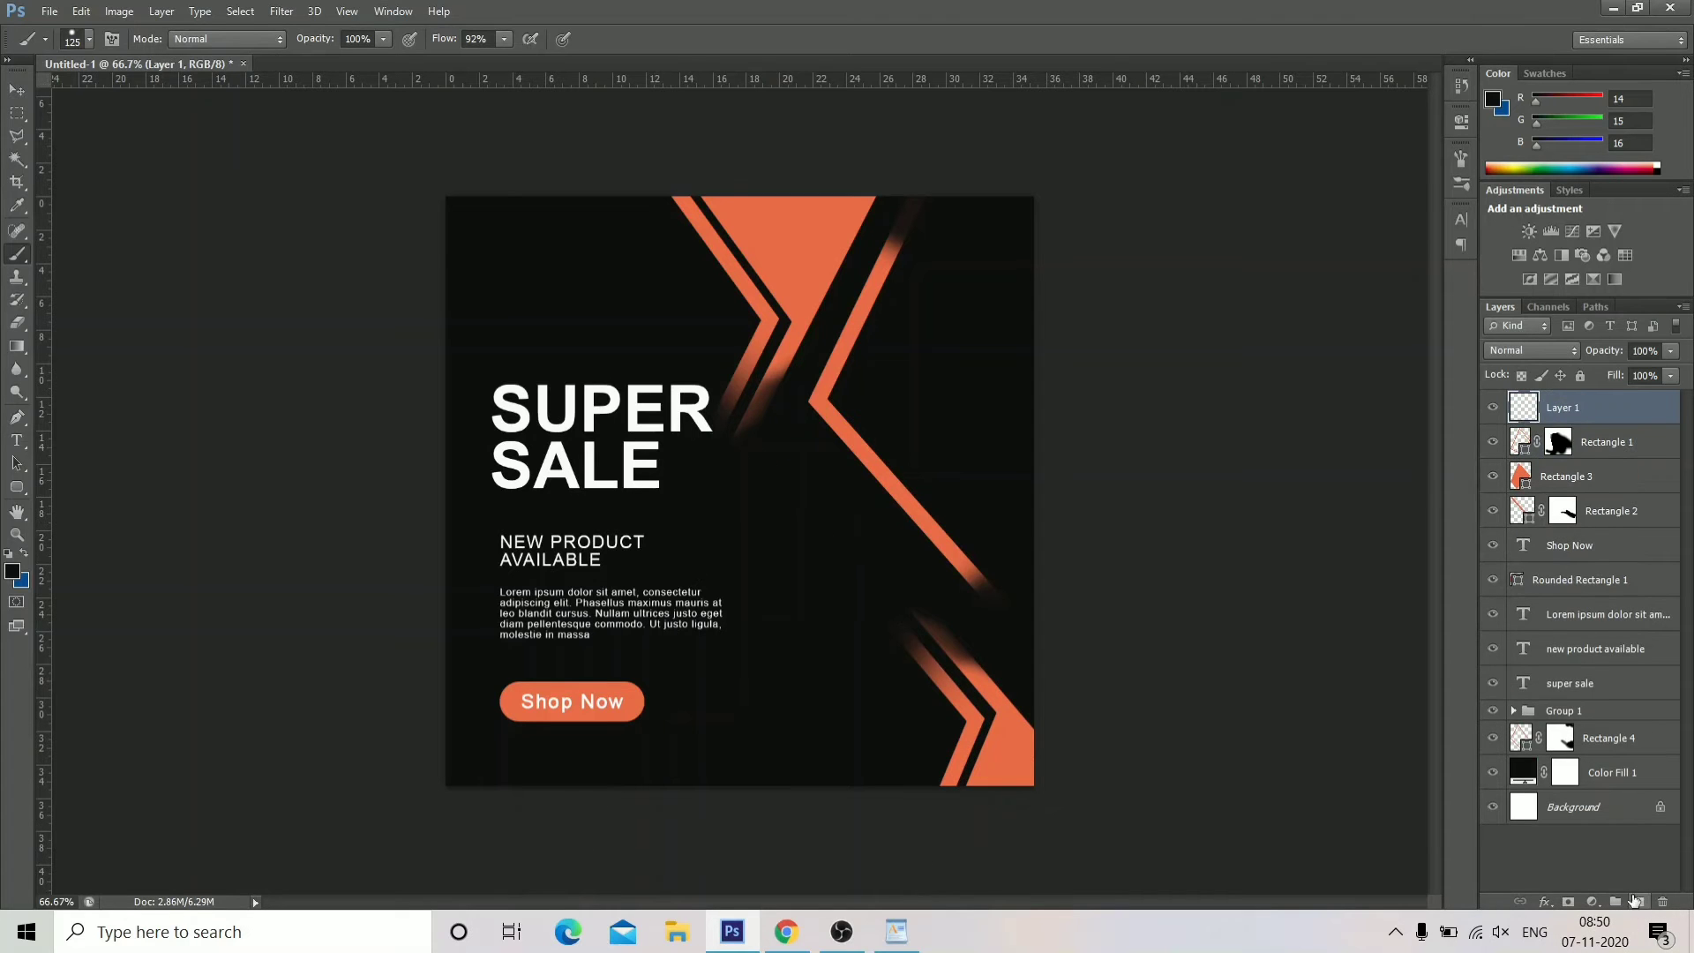
left_click(11, 573)
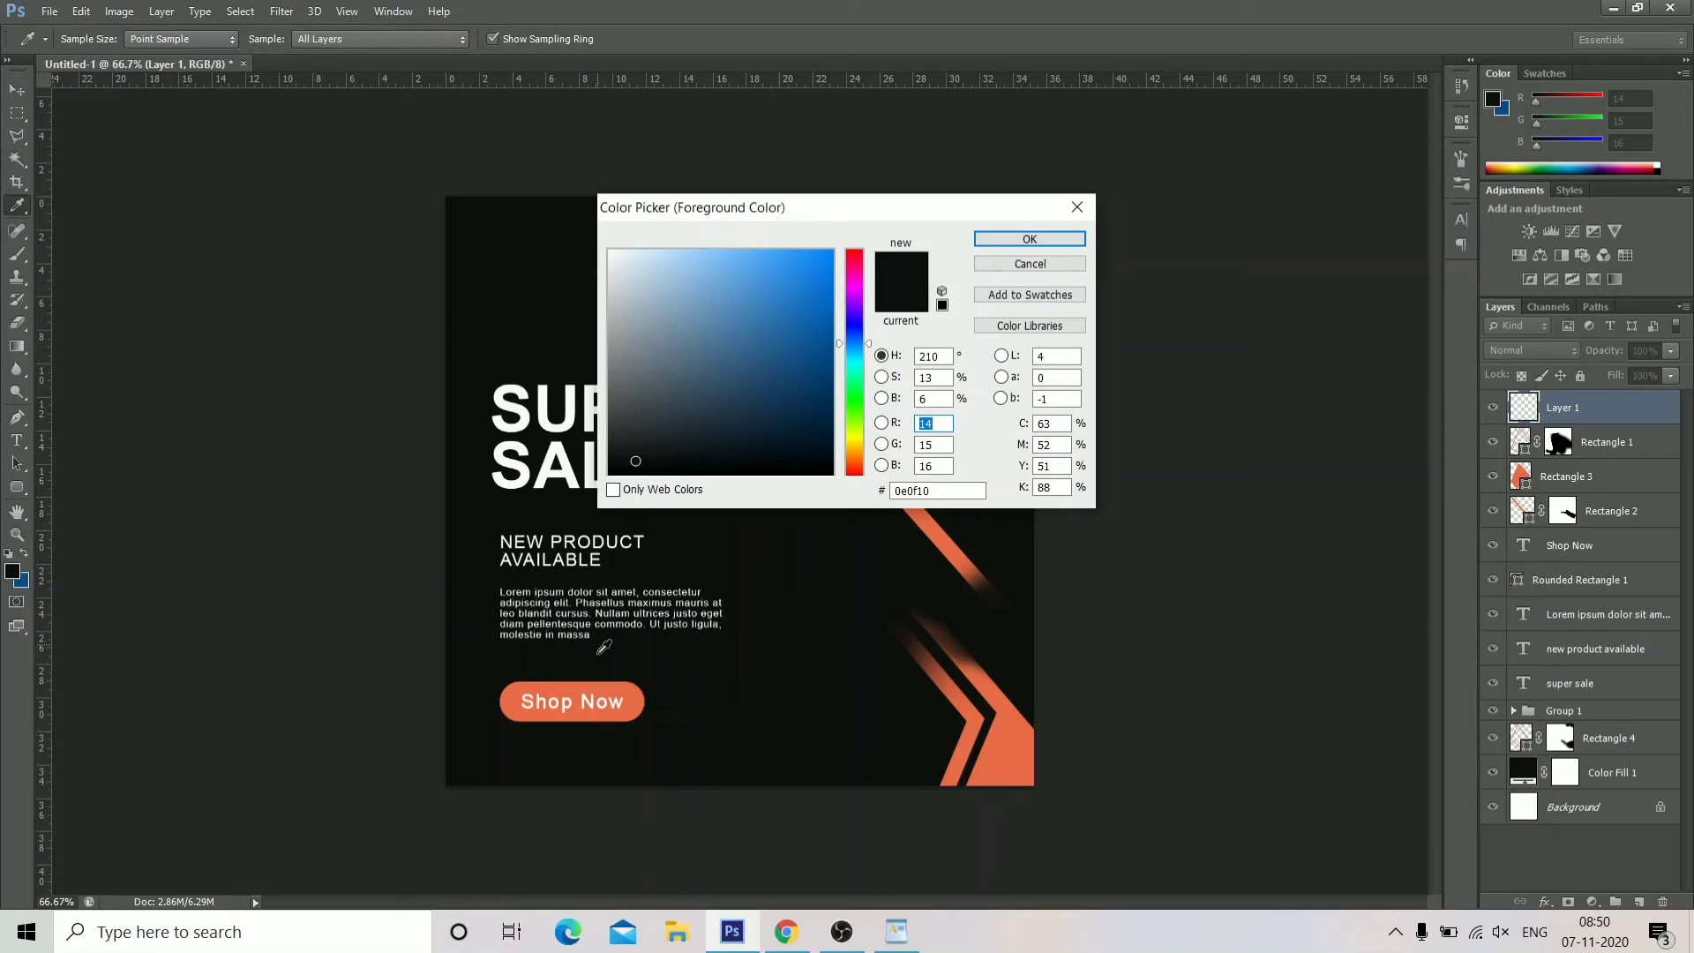
left_click(636, 694)
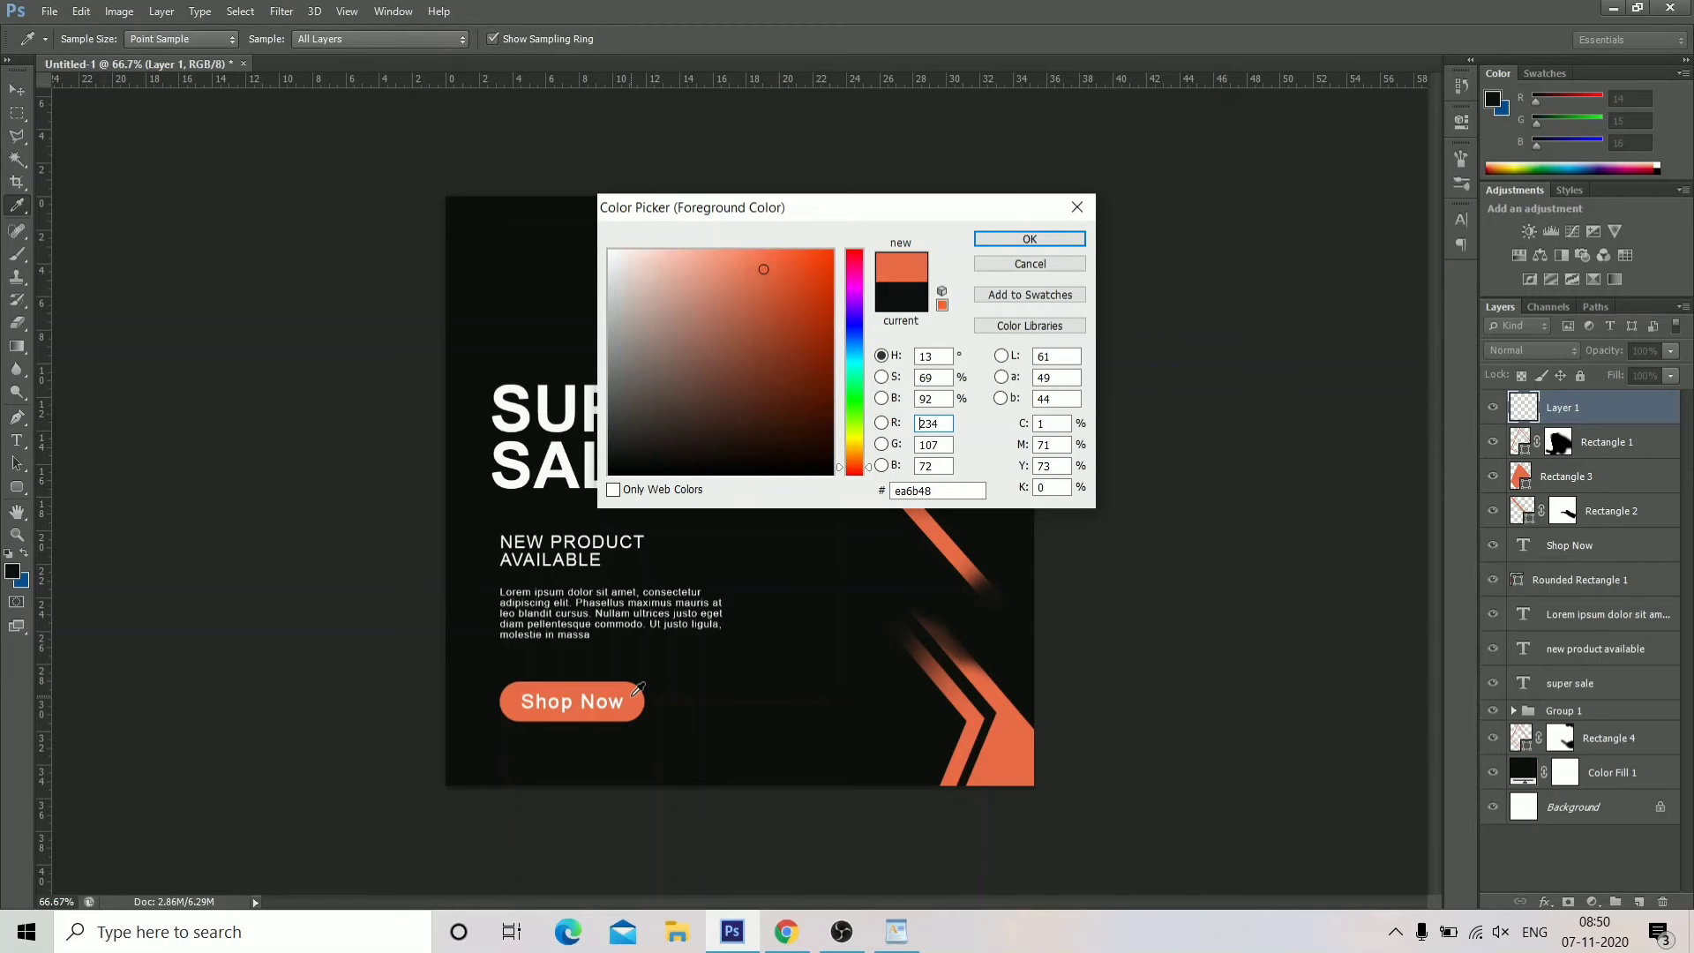
left_click(995, 243)
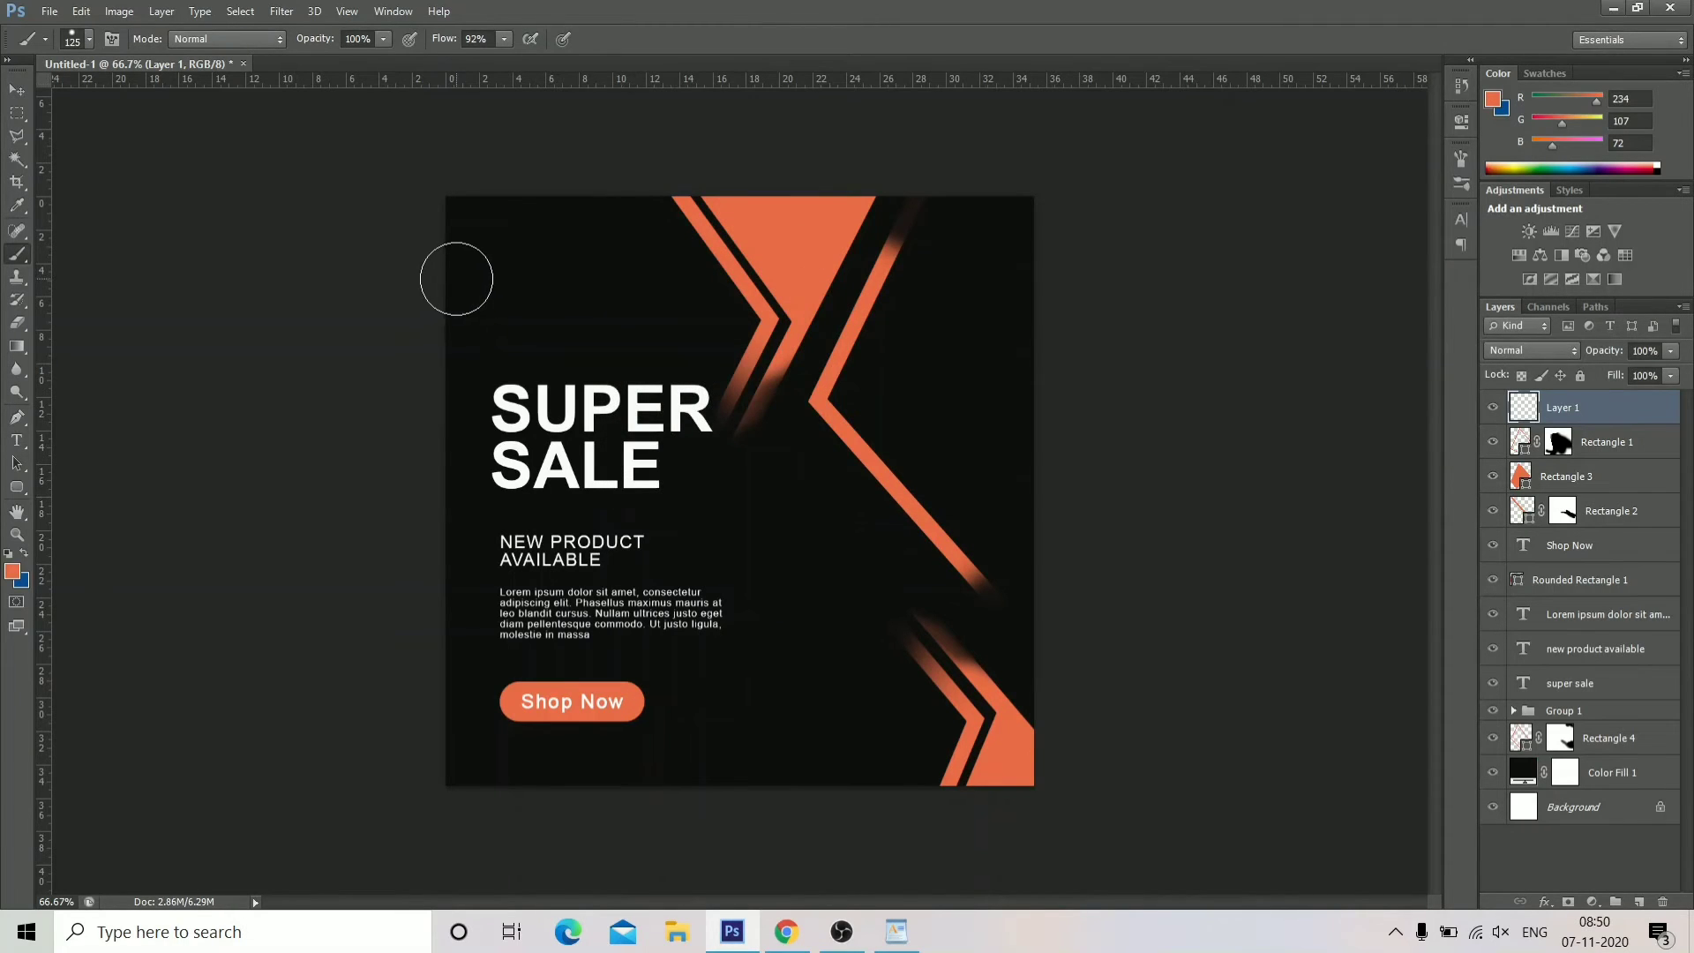
Reduce the brush size to 15 px and paint a straight horizontal row of orange dots above the heading.
key("bracketleft")
key("bracketleft")
key("bracketleft")
key("bracketleft")
key("bracketleft")
key("bracketleft")
key("bracketleft")
key("bracketleft")
key("bracketleft")
left_click(650, 262, "shift")
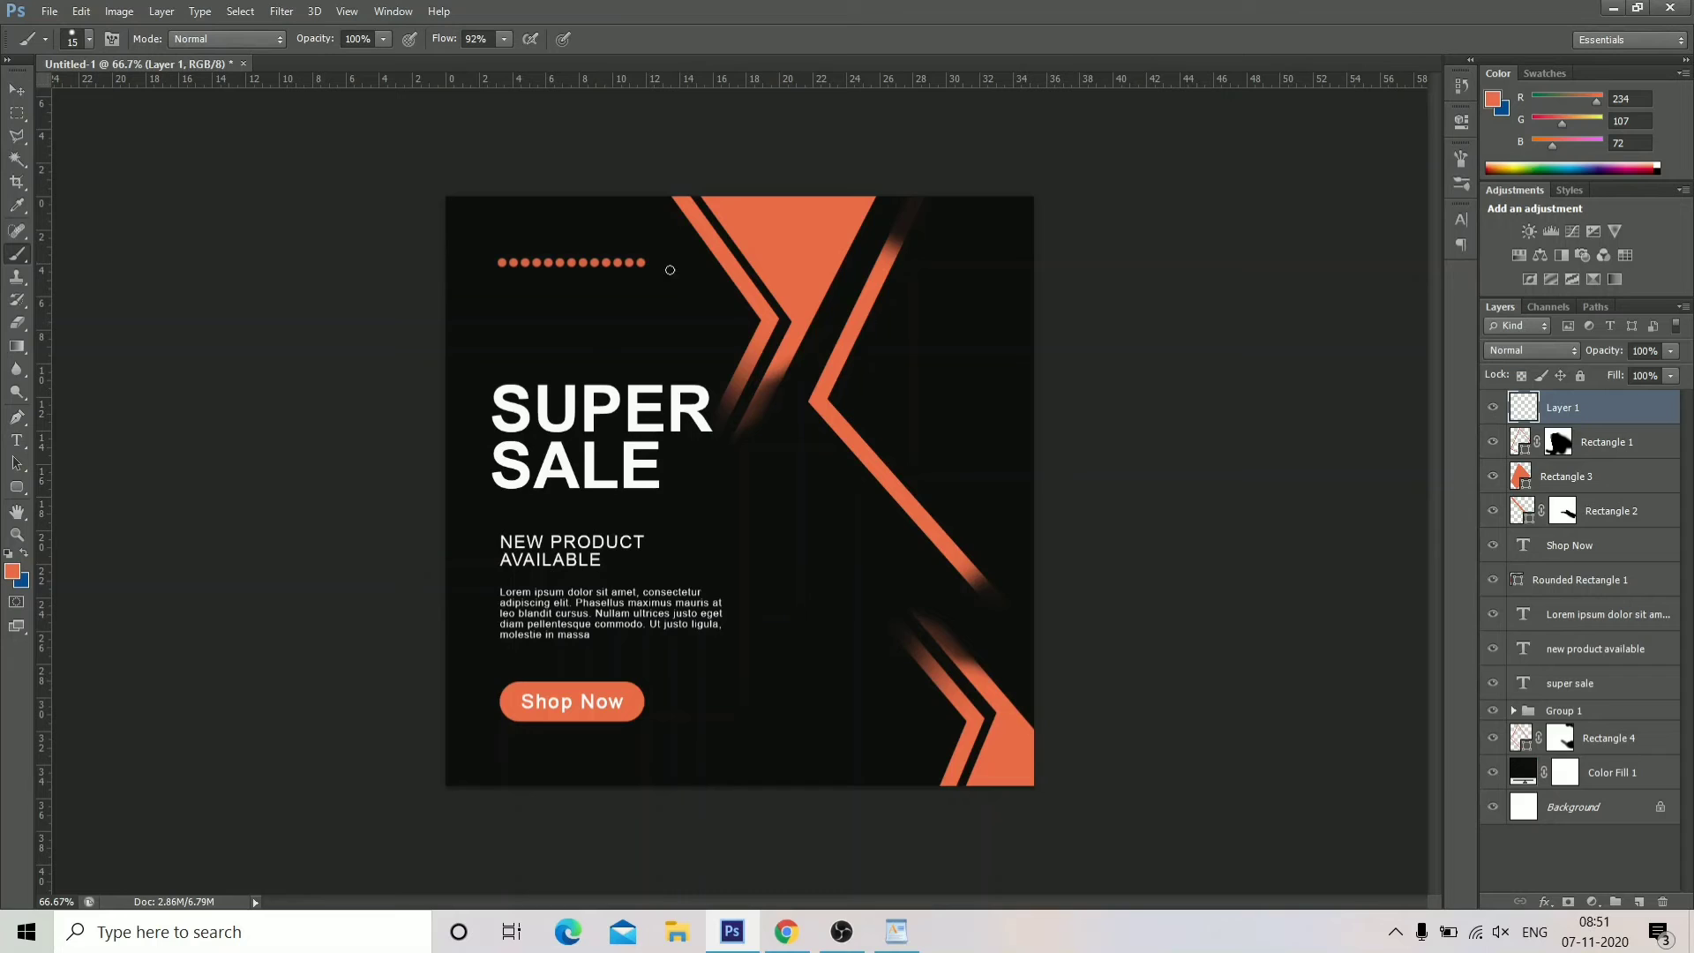
Duplicate the dotted row twice and stack the copies closely beneath it to form three rows.
left_click(17, 89)
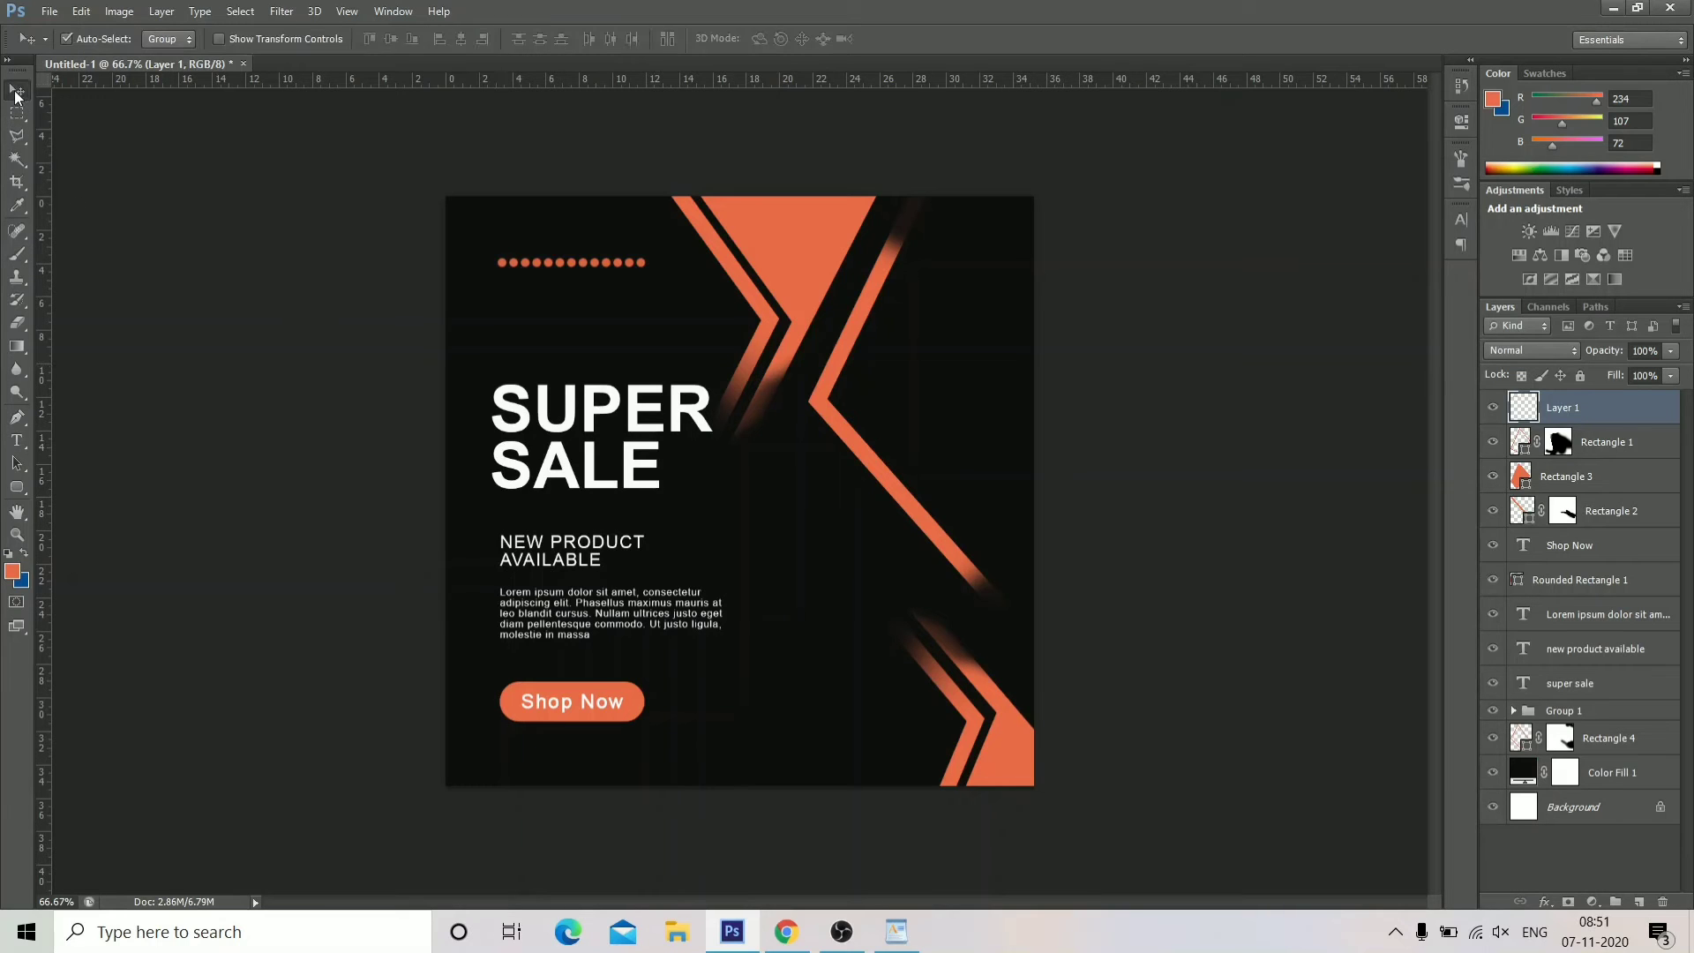
left_click_drag(1621, 409, 1641, 902)
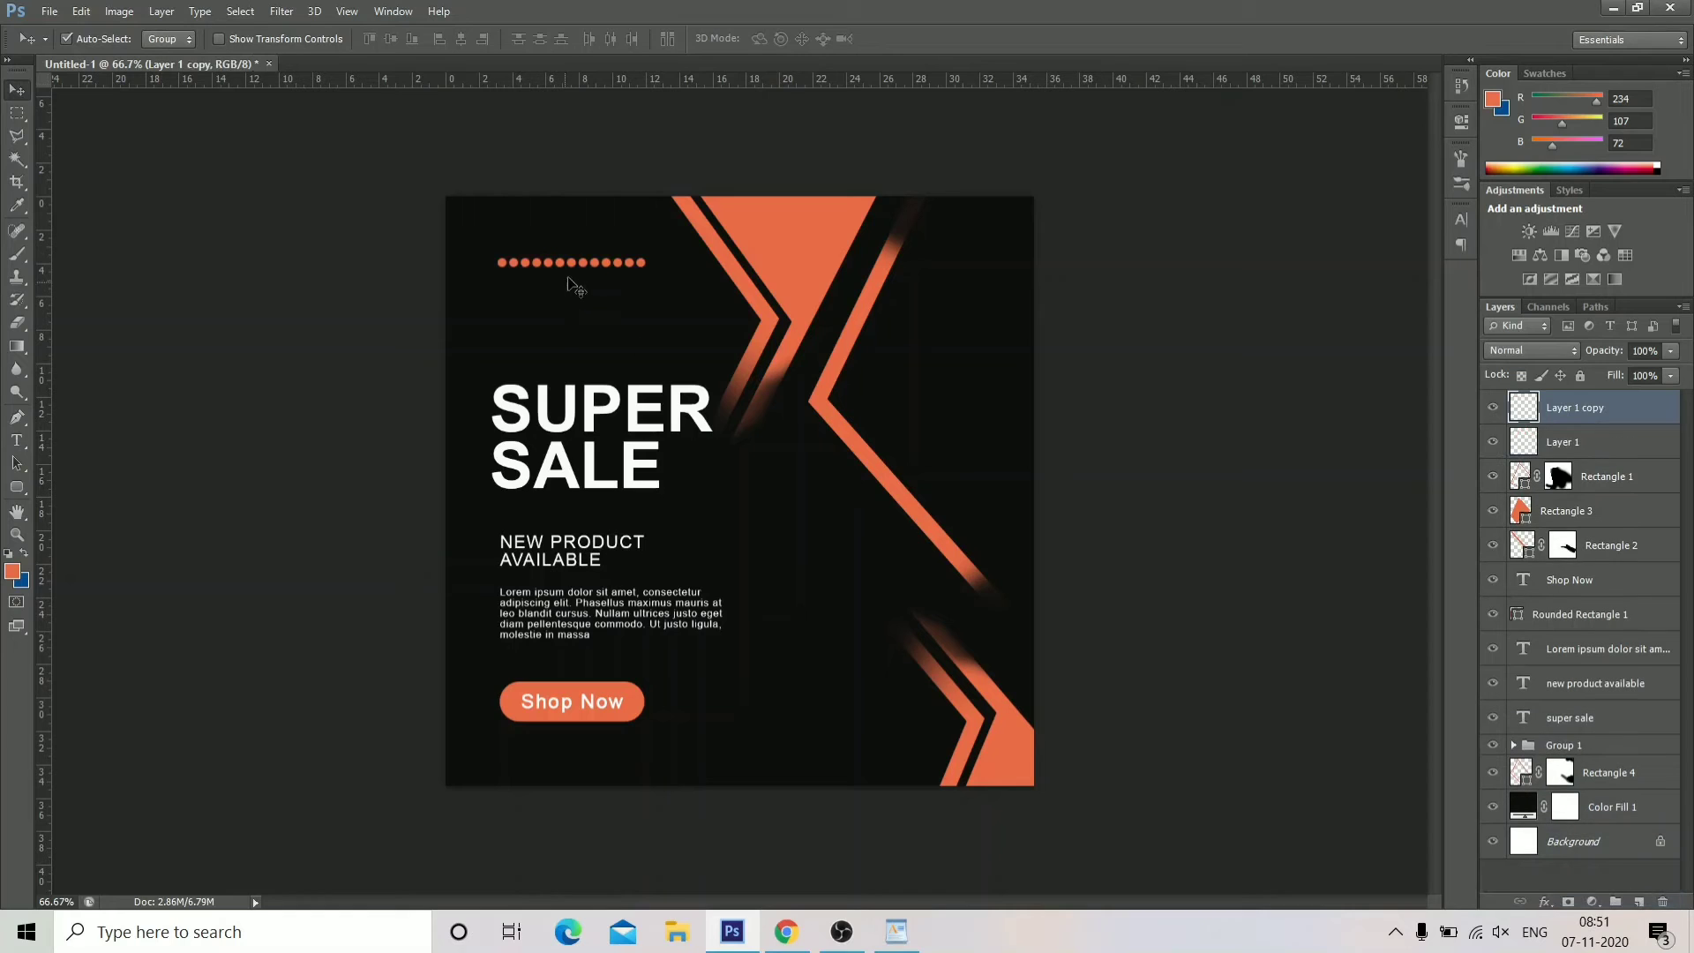
left_click_drag(583, 263, 583, 275)
left_click_drag(1628, 415, 1639, 902)
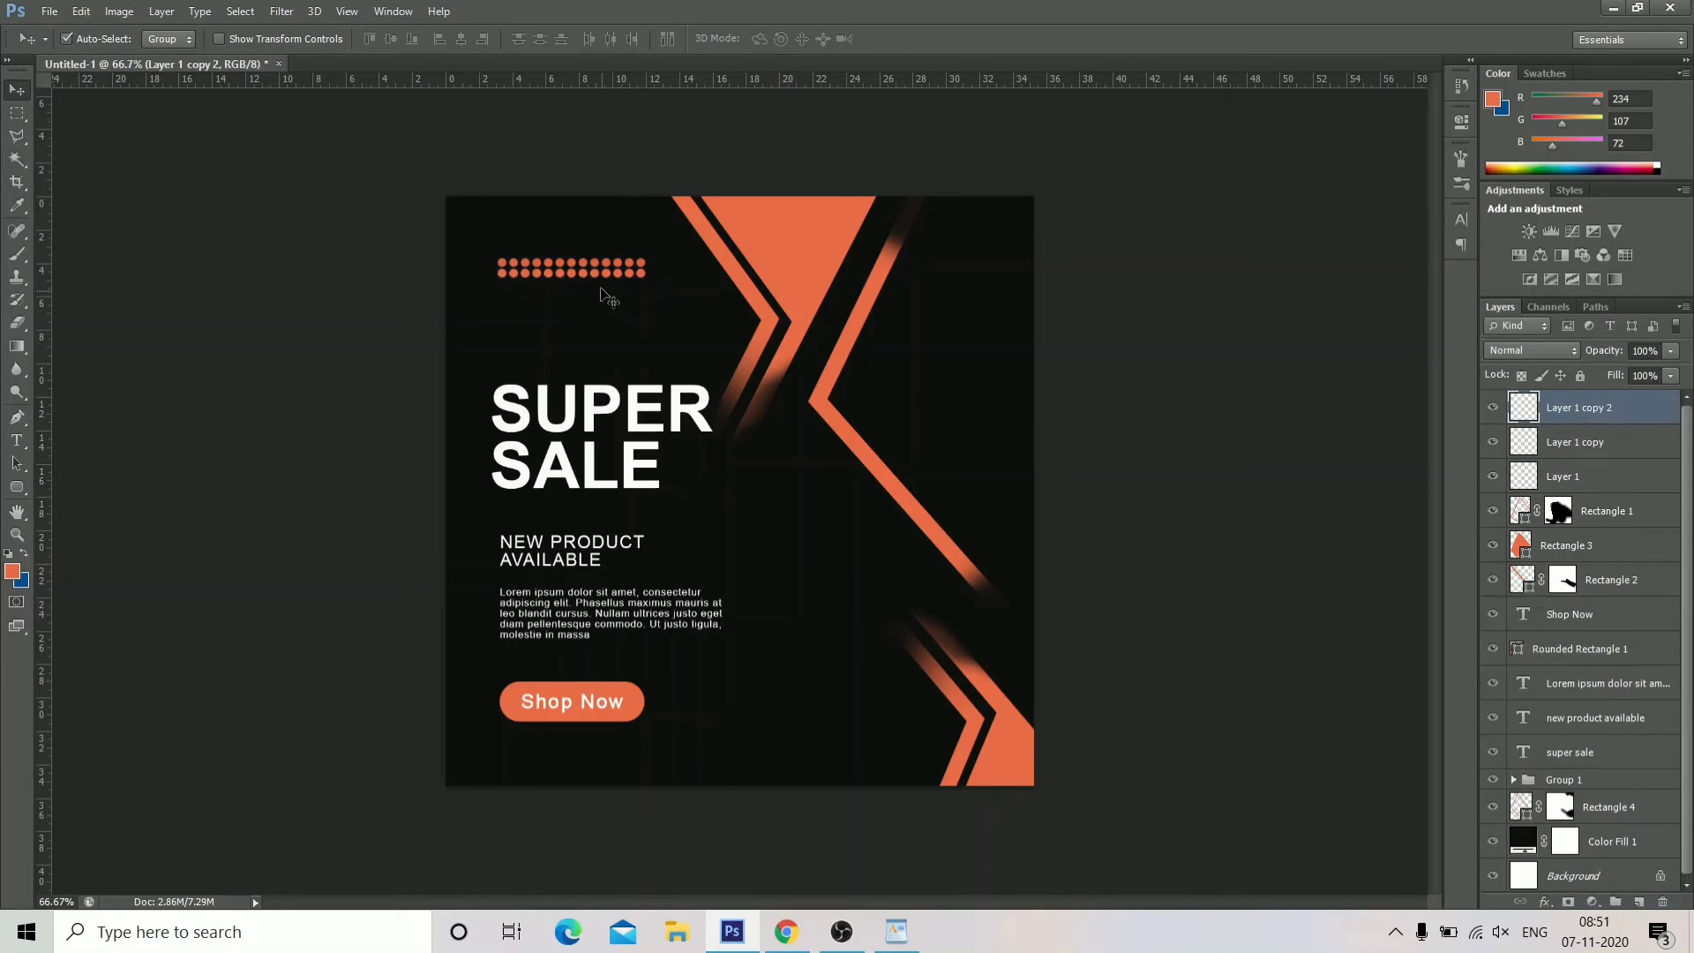
left_click_drag(597, 280, 596, 291)
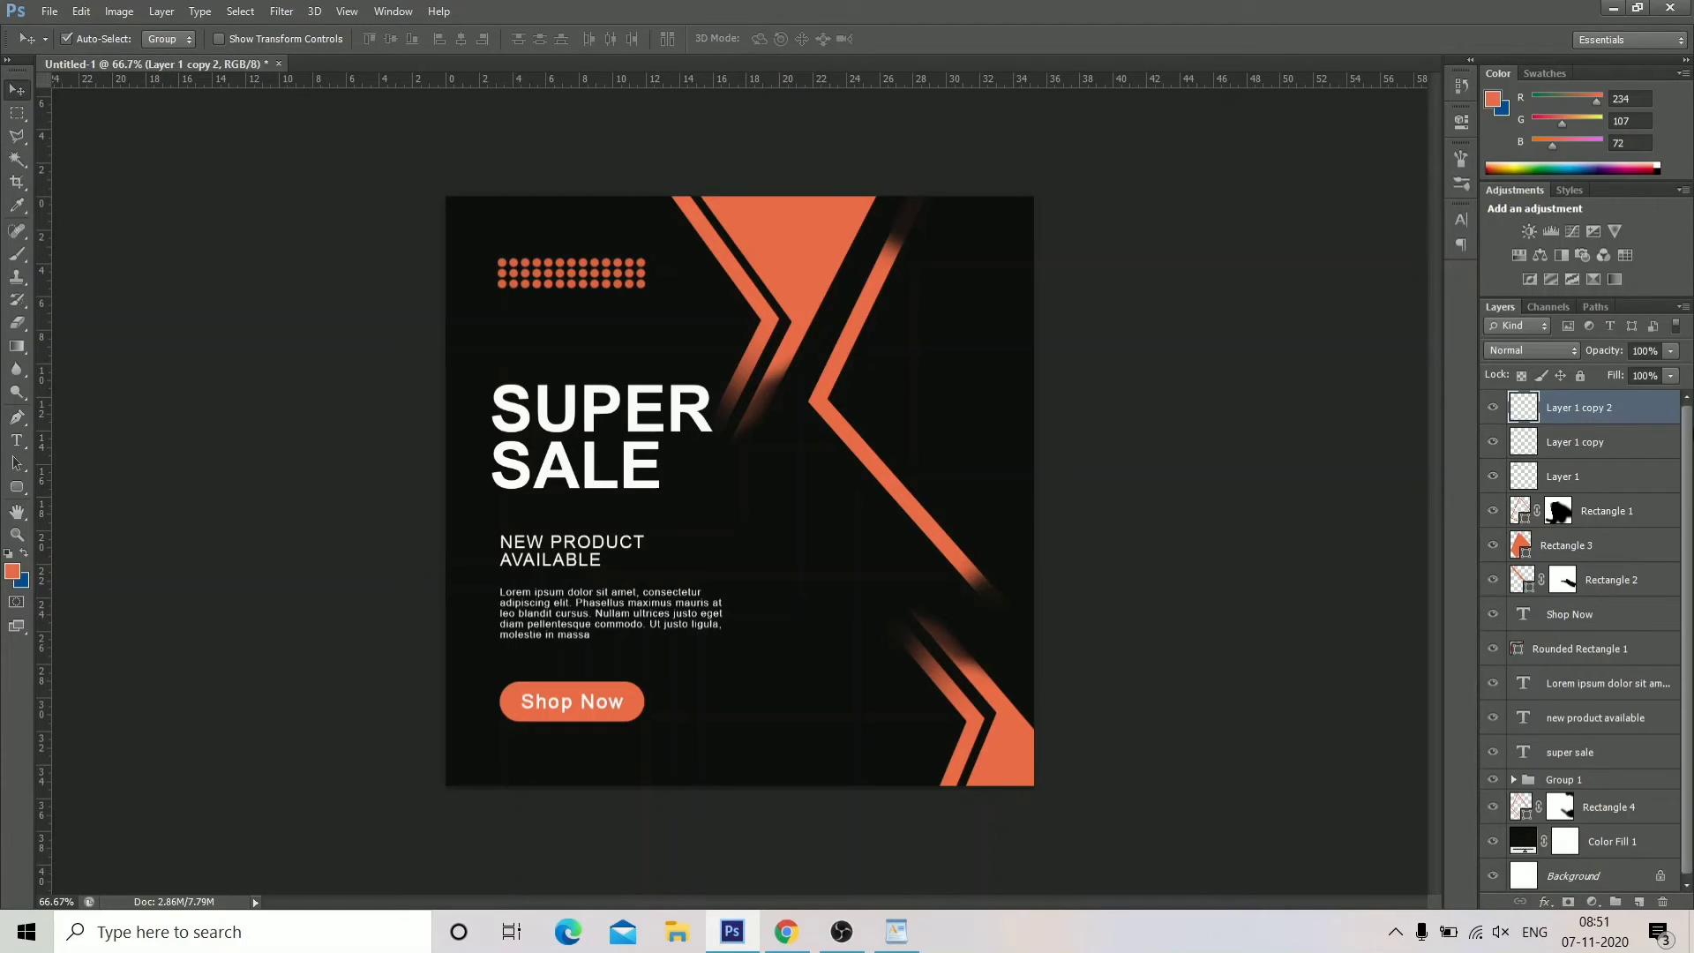
Group the three dotted-row layers.
left_click(1615, 441, "shift")
left_click(1615, 485, "shift")
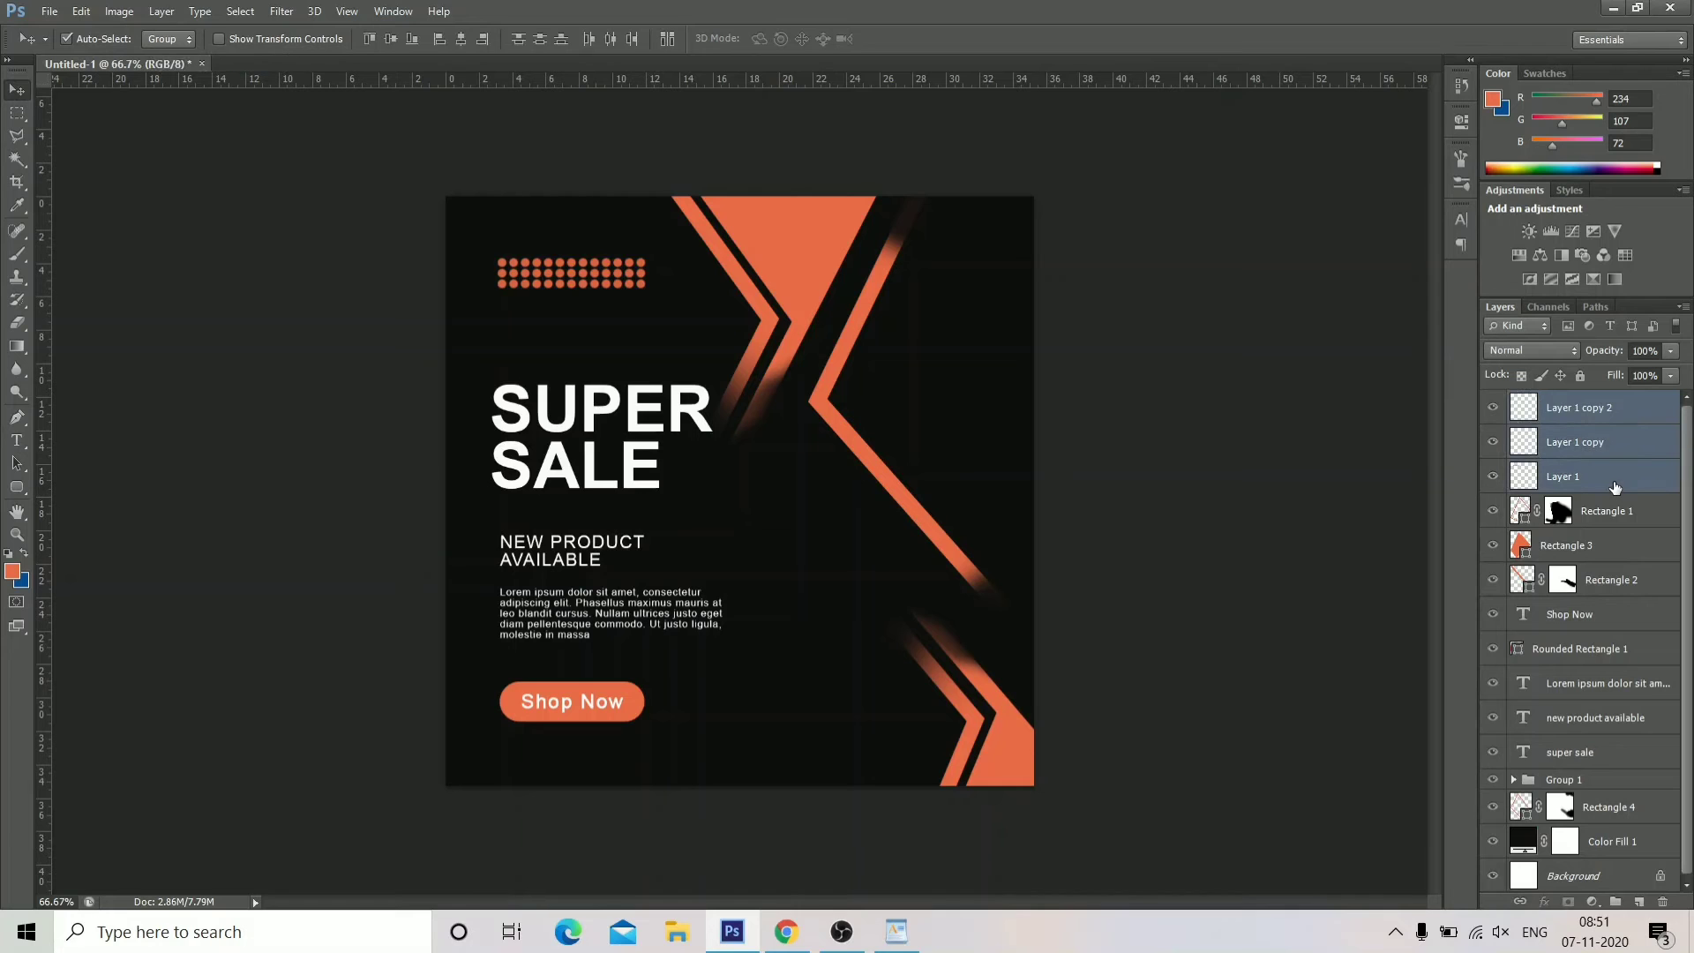
key("ctrl+g")
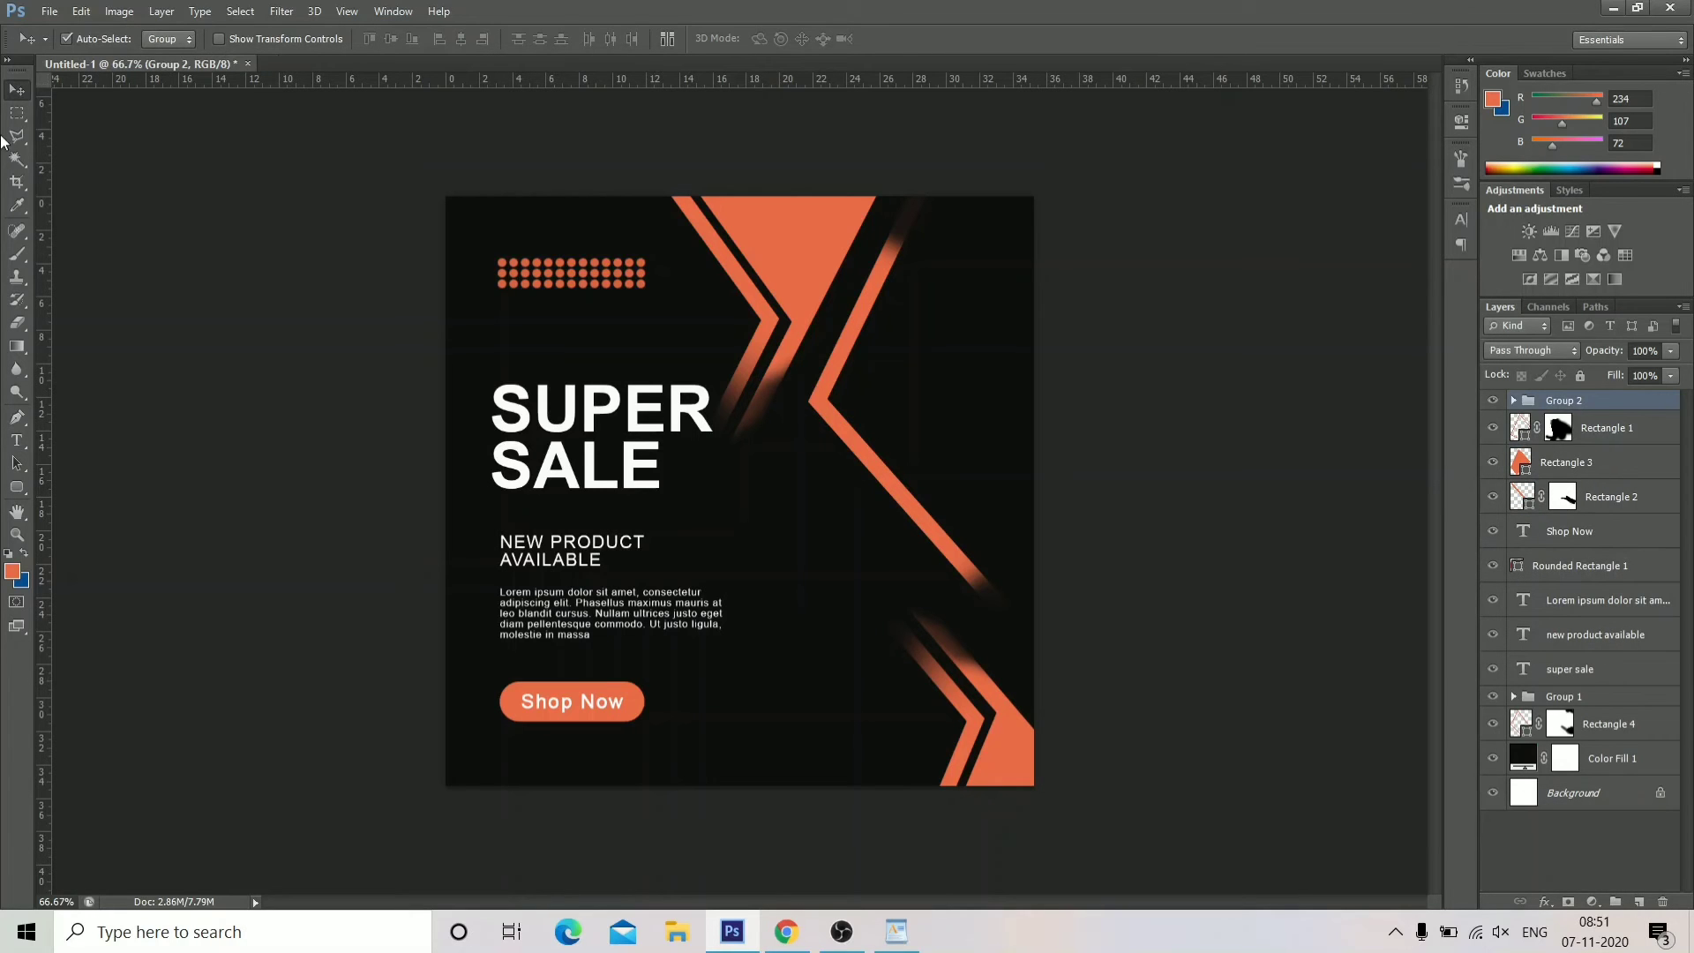
Scale the dot group to about 74% and move it just above the heading, aligned with the subheading's left edge.
left_click(81, 11)
left_click(228, 429)
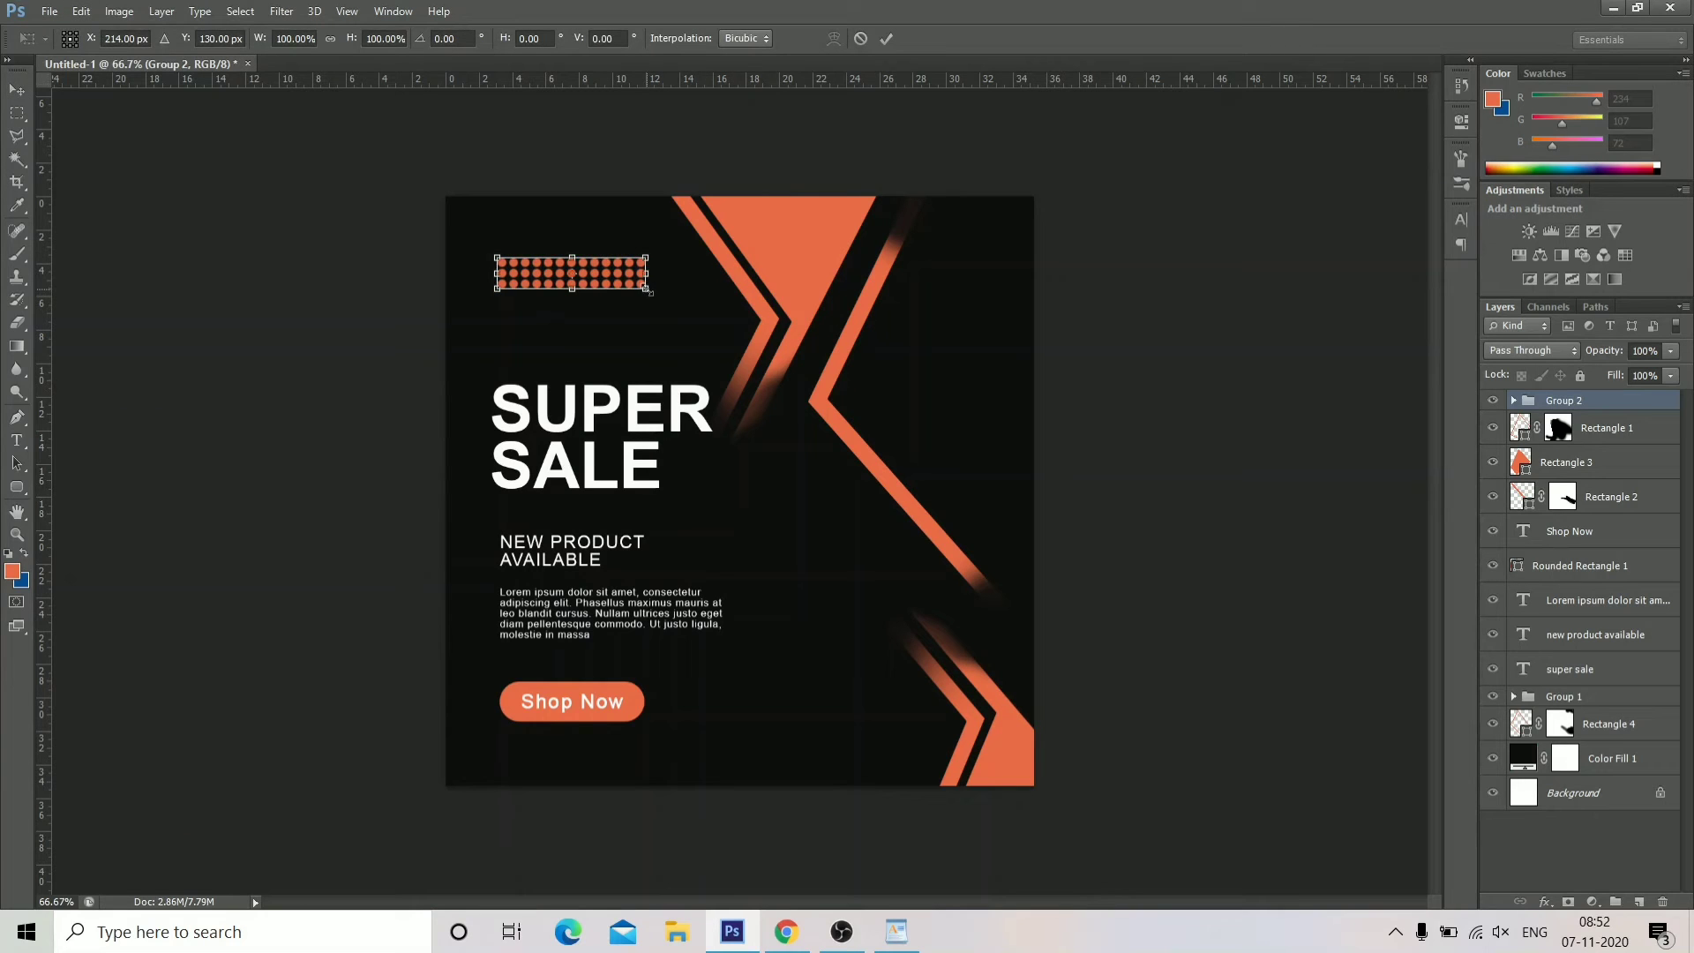
left_click_drag(649, 289, 635, 287)
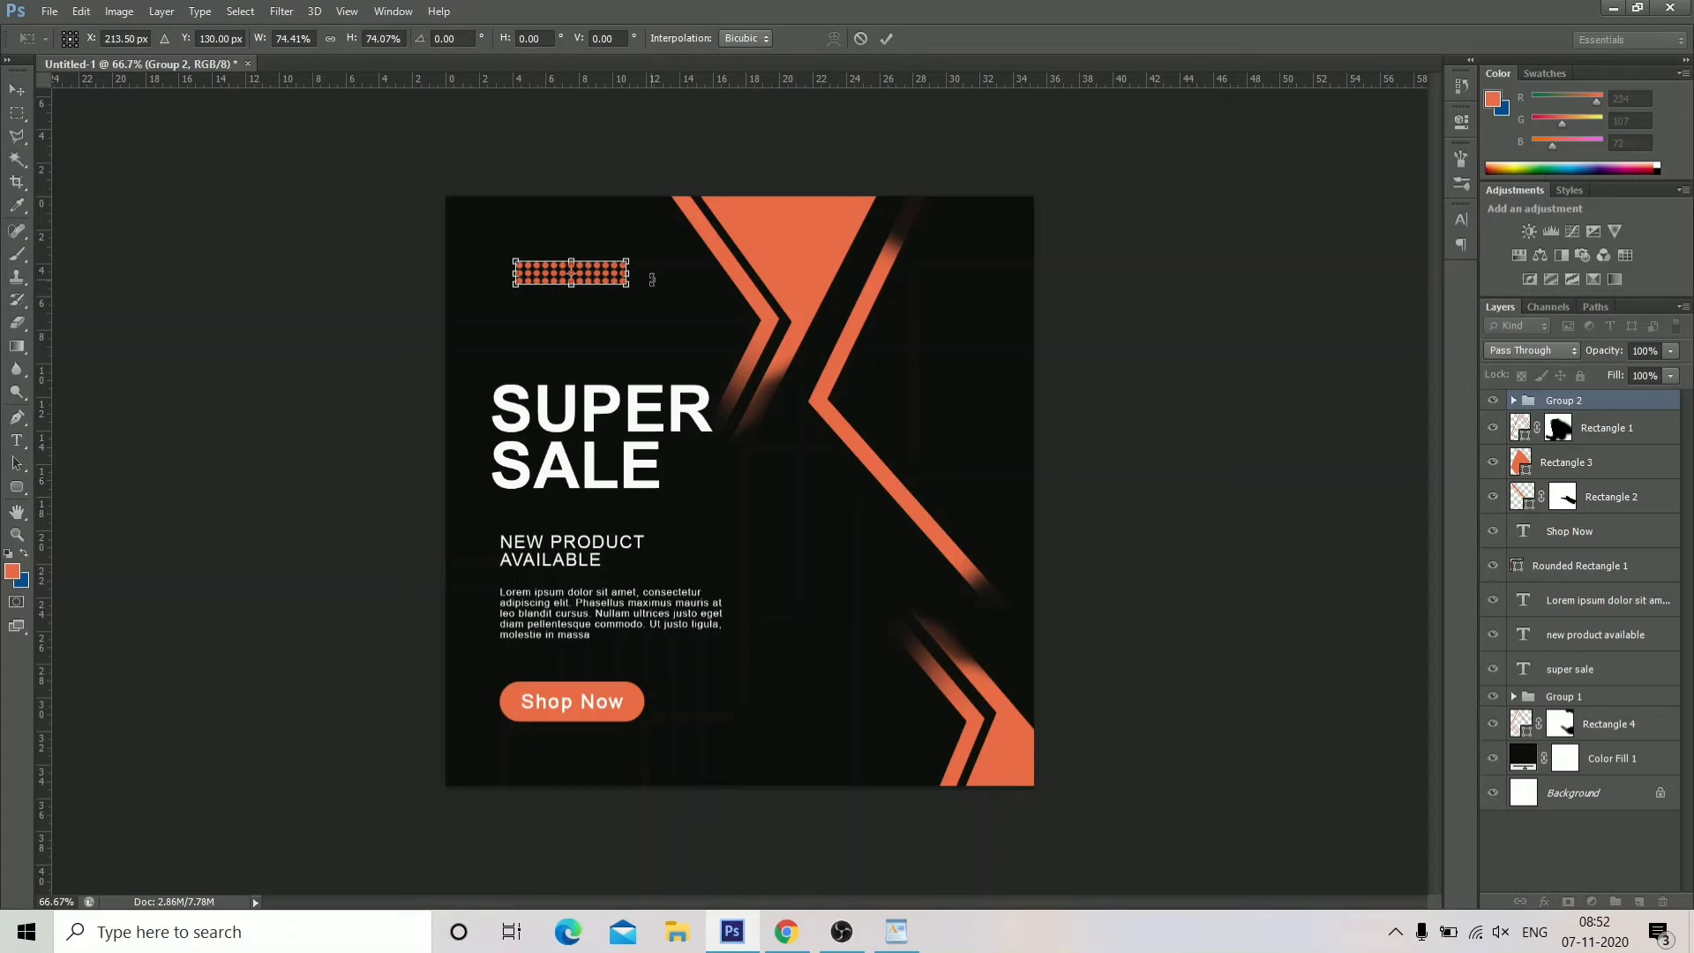
left_click(885, 38)
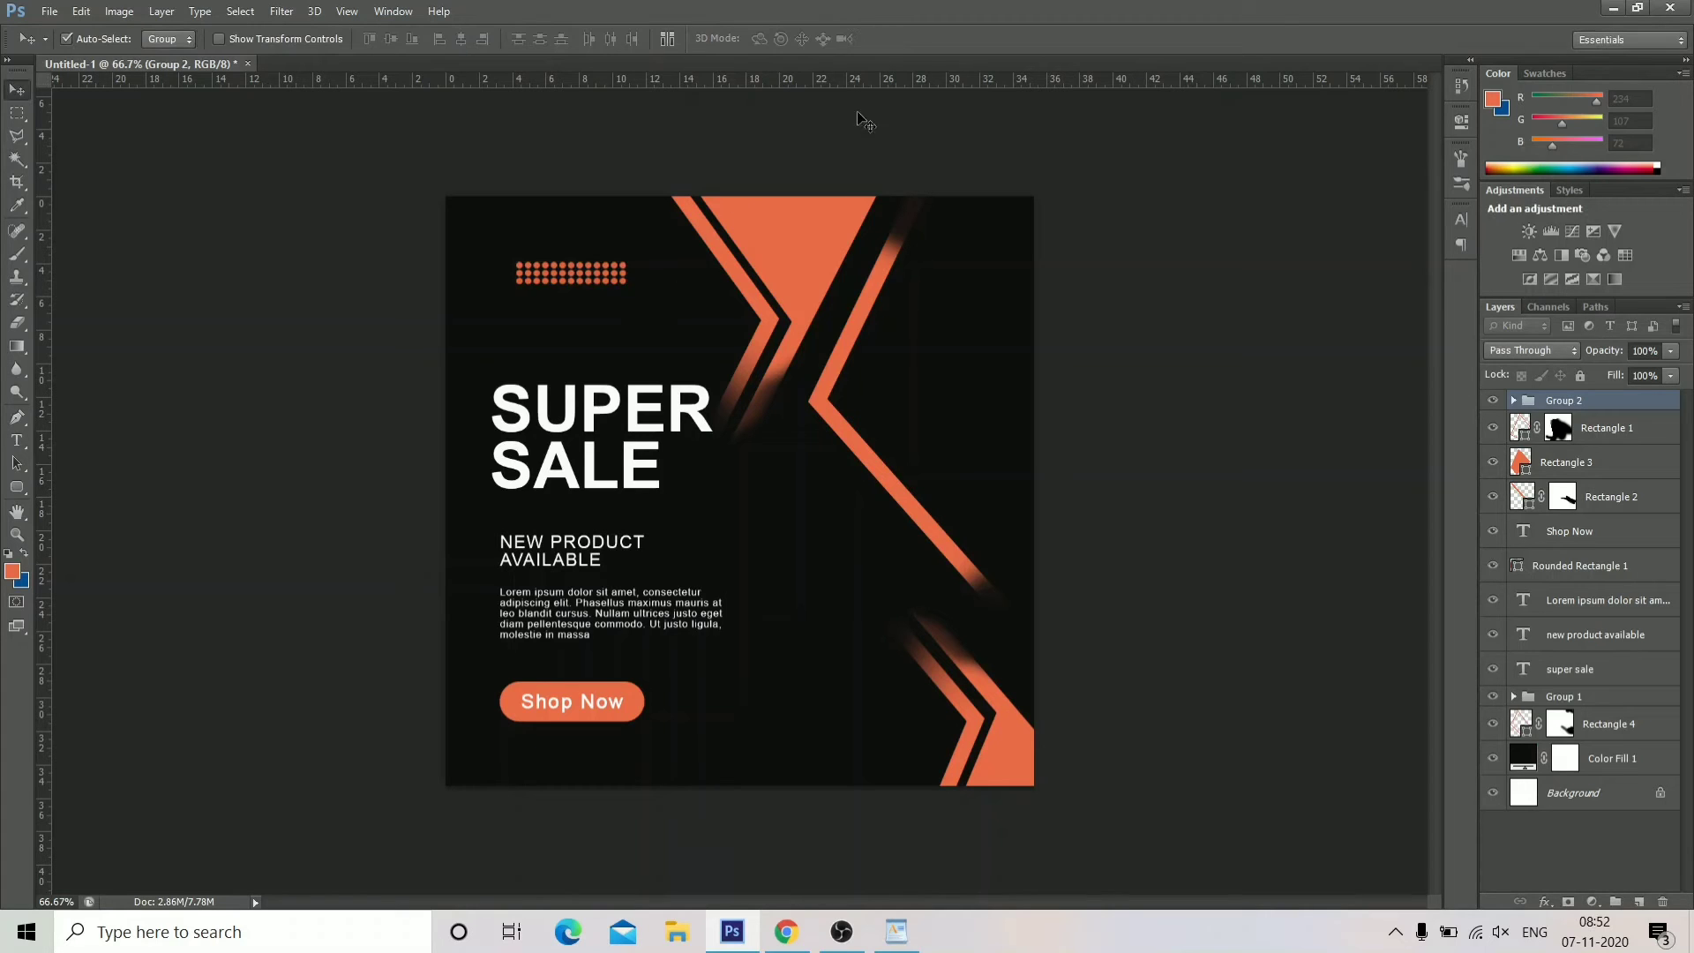
left_click_drag(594, 277, 586, 336)
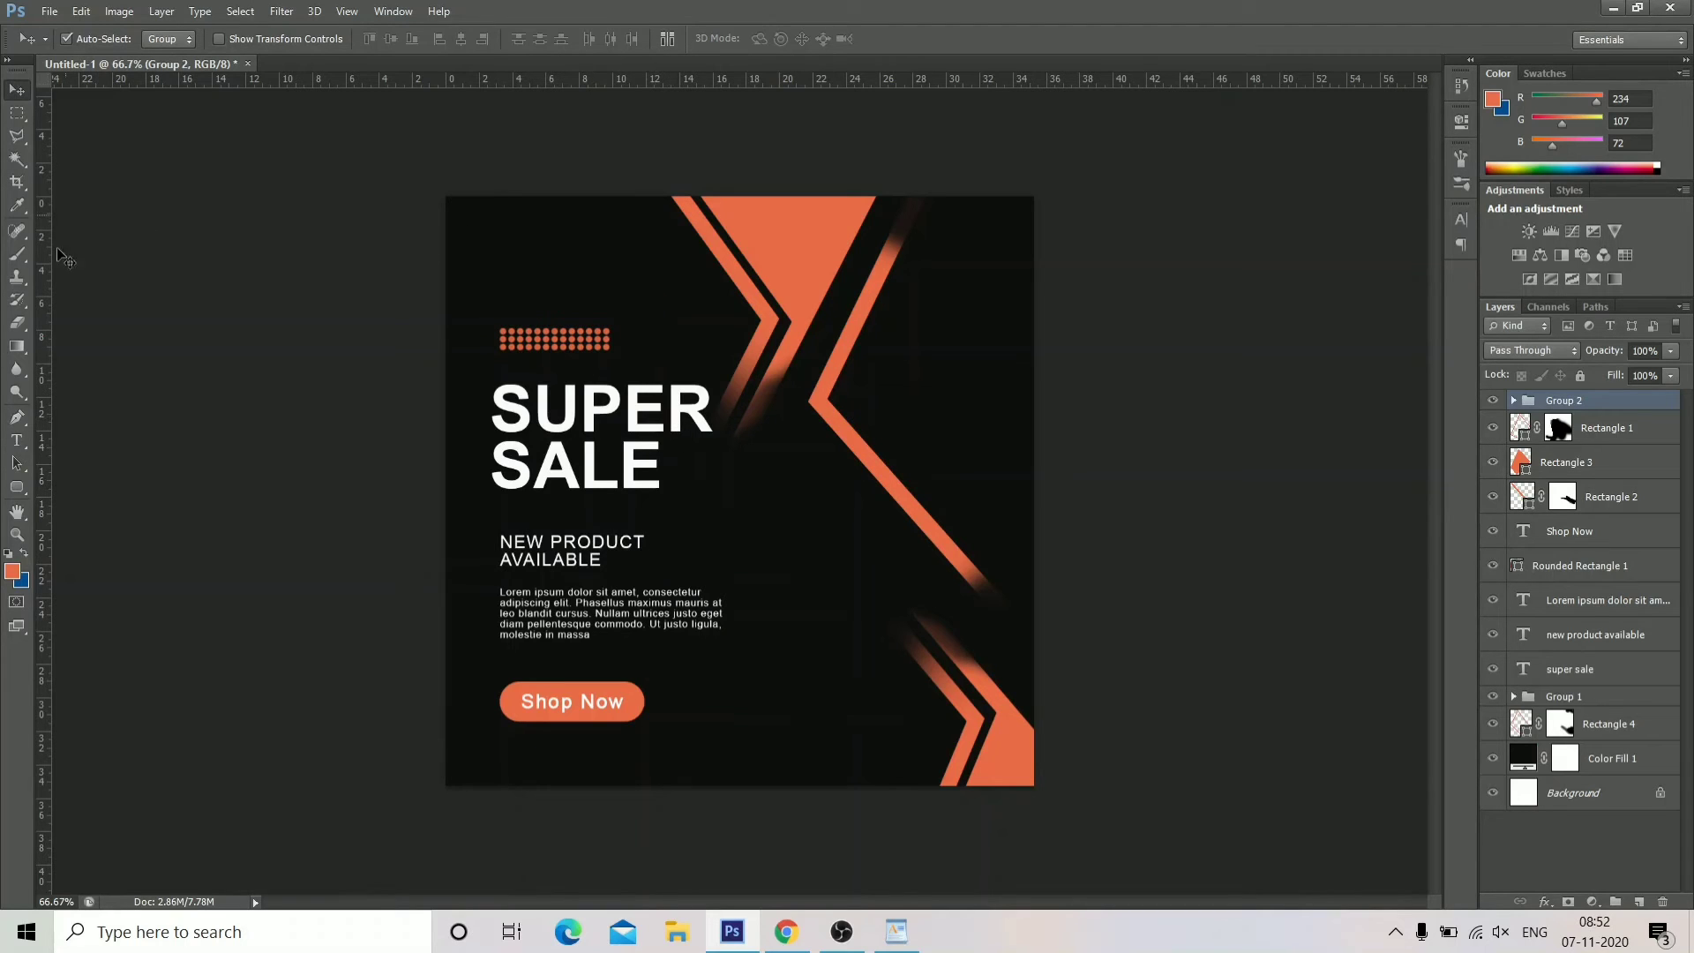
Draw a small orange campfire custom shape on a new layer near the post's top-left corner and nudge it up.
left_click(16, 439)
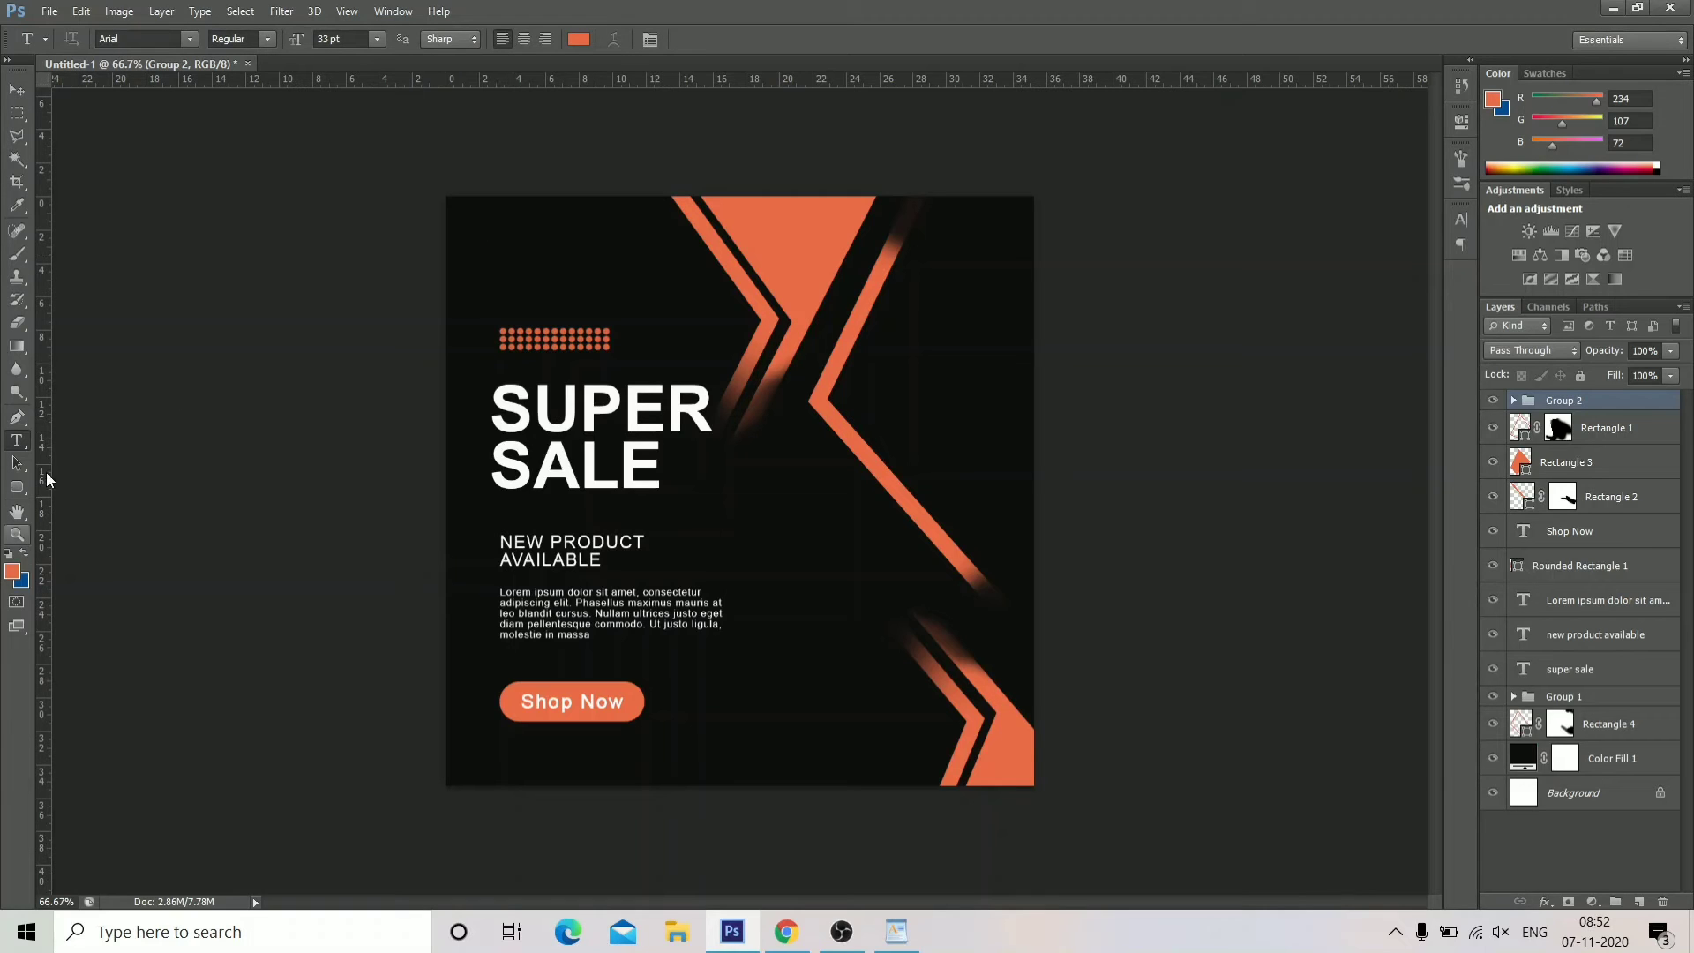
left_click(16, 486)
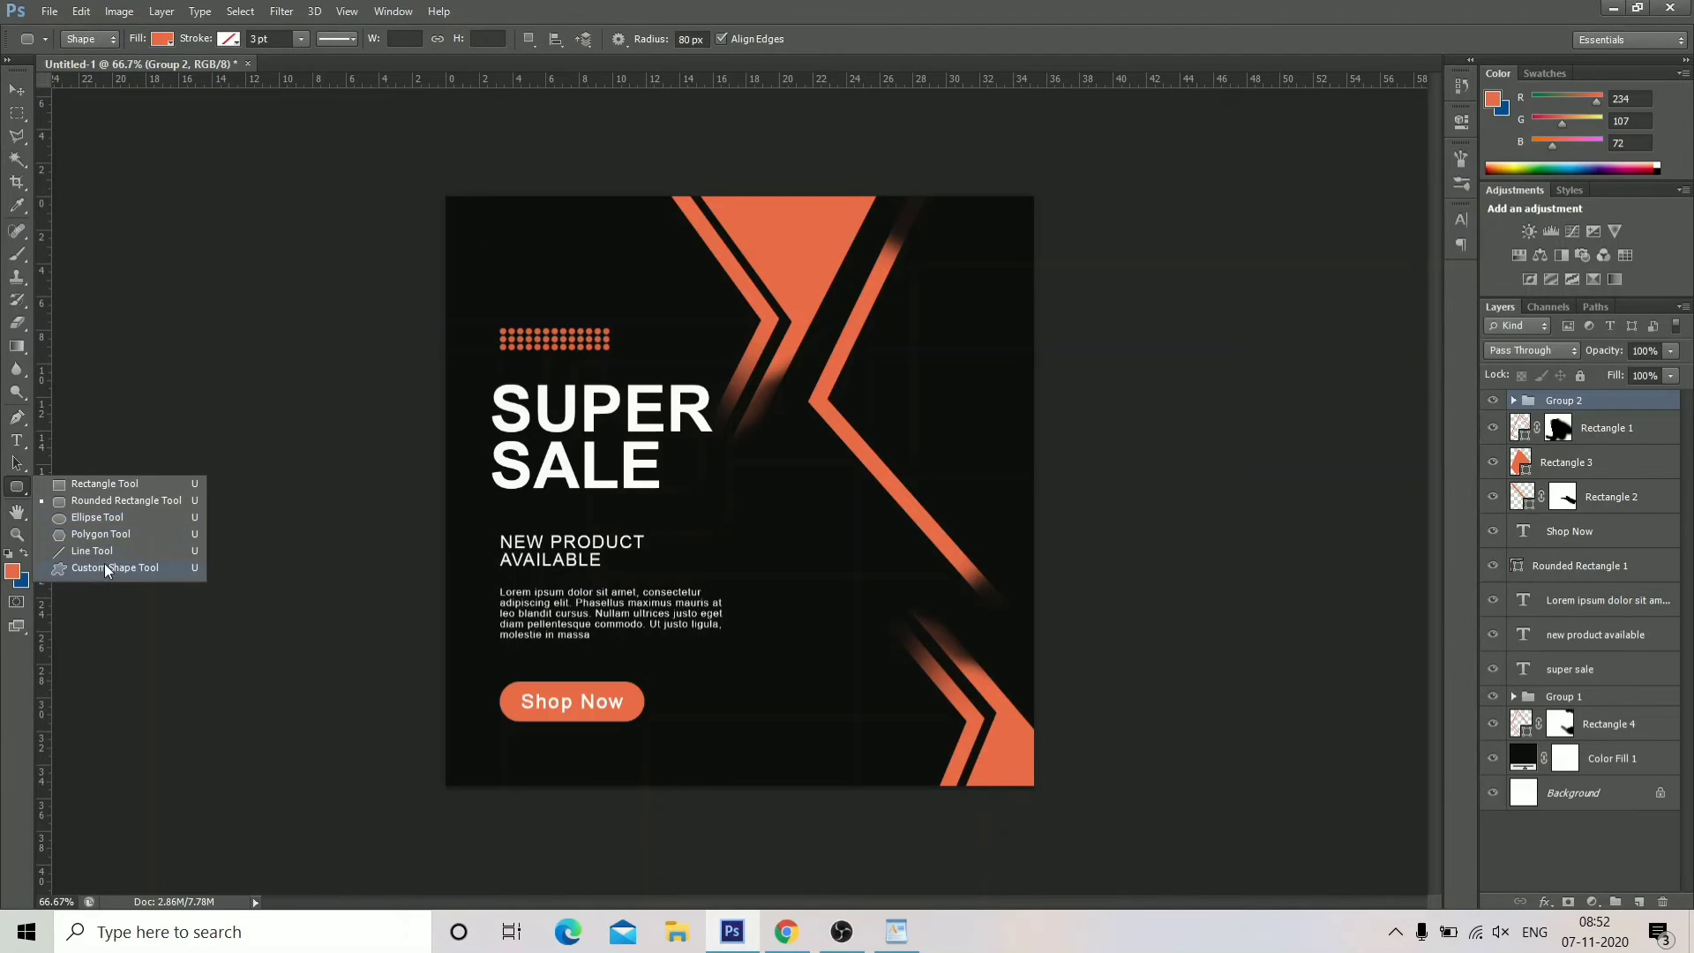
left_click(105, 568)
left_click(700, 39)
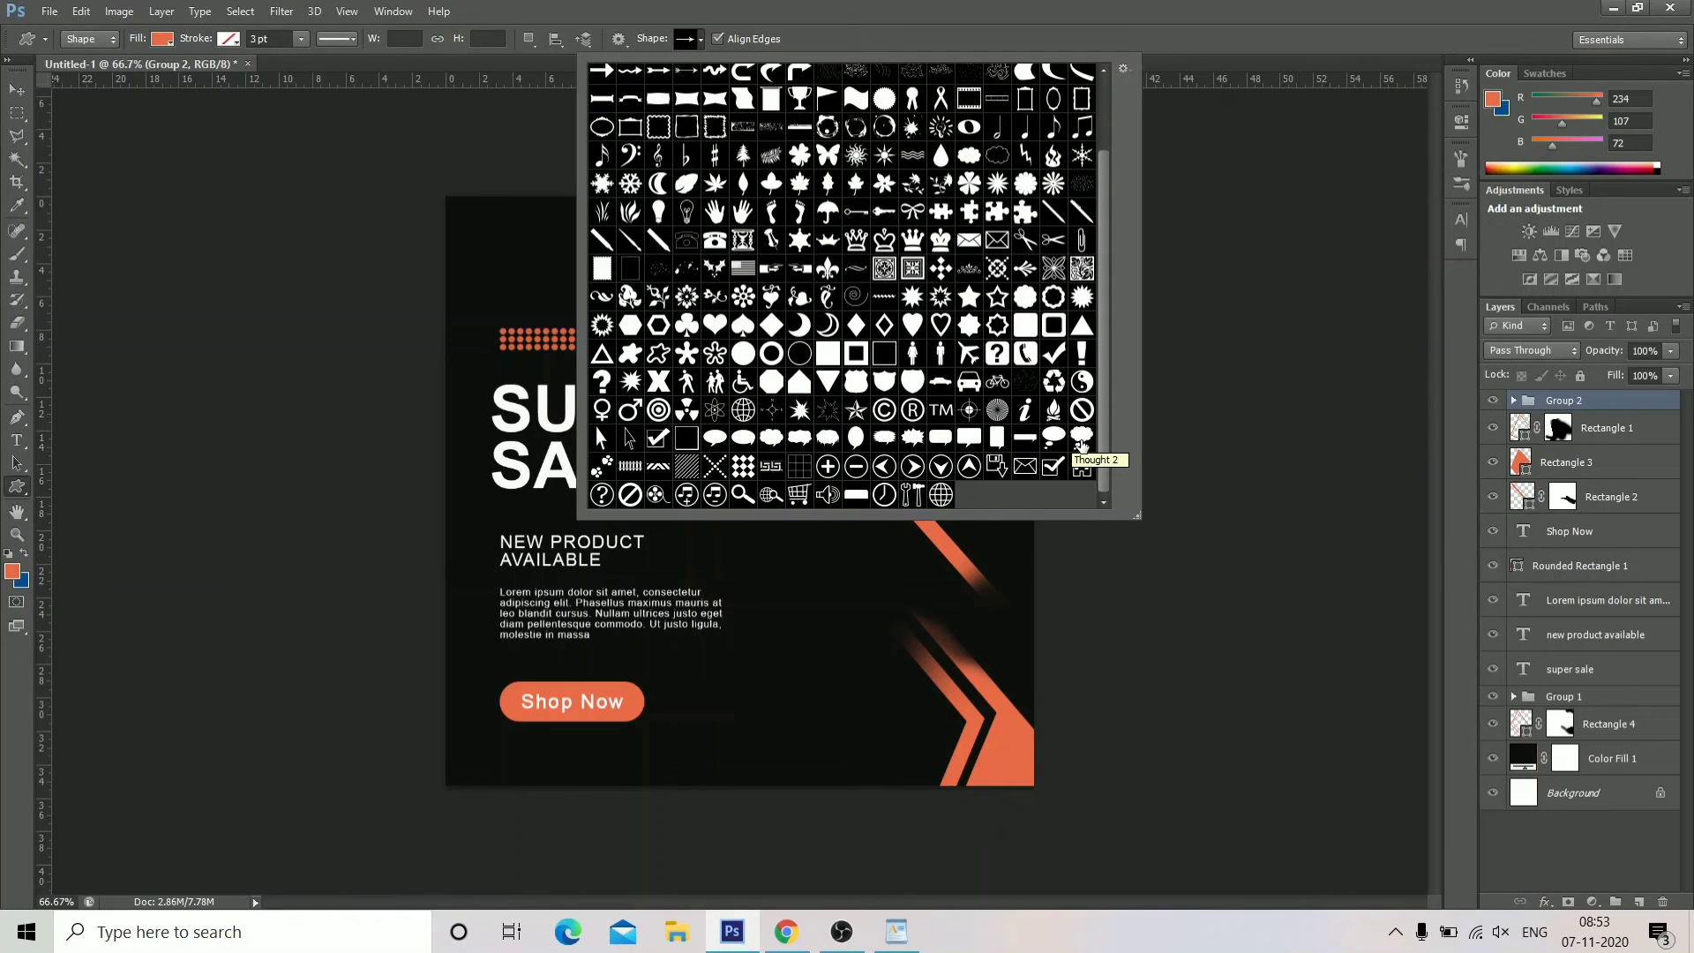
left_click(1053, 409)
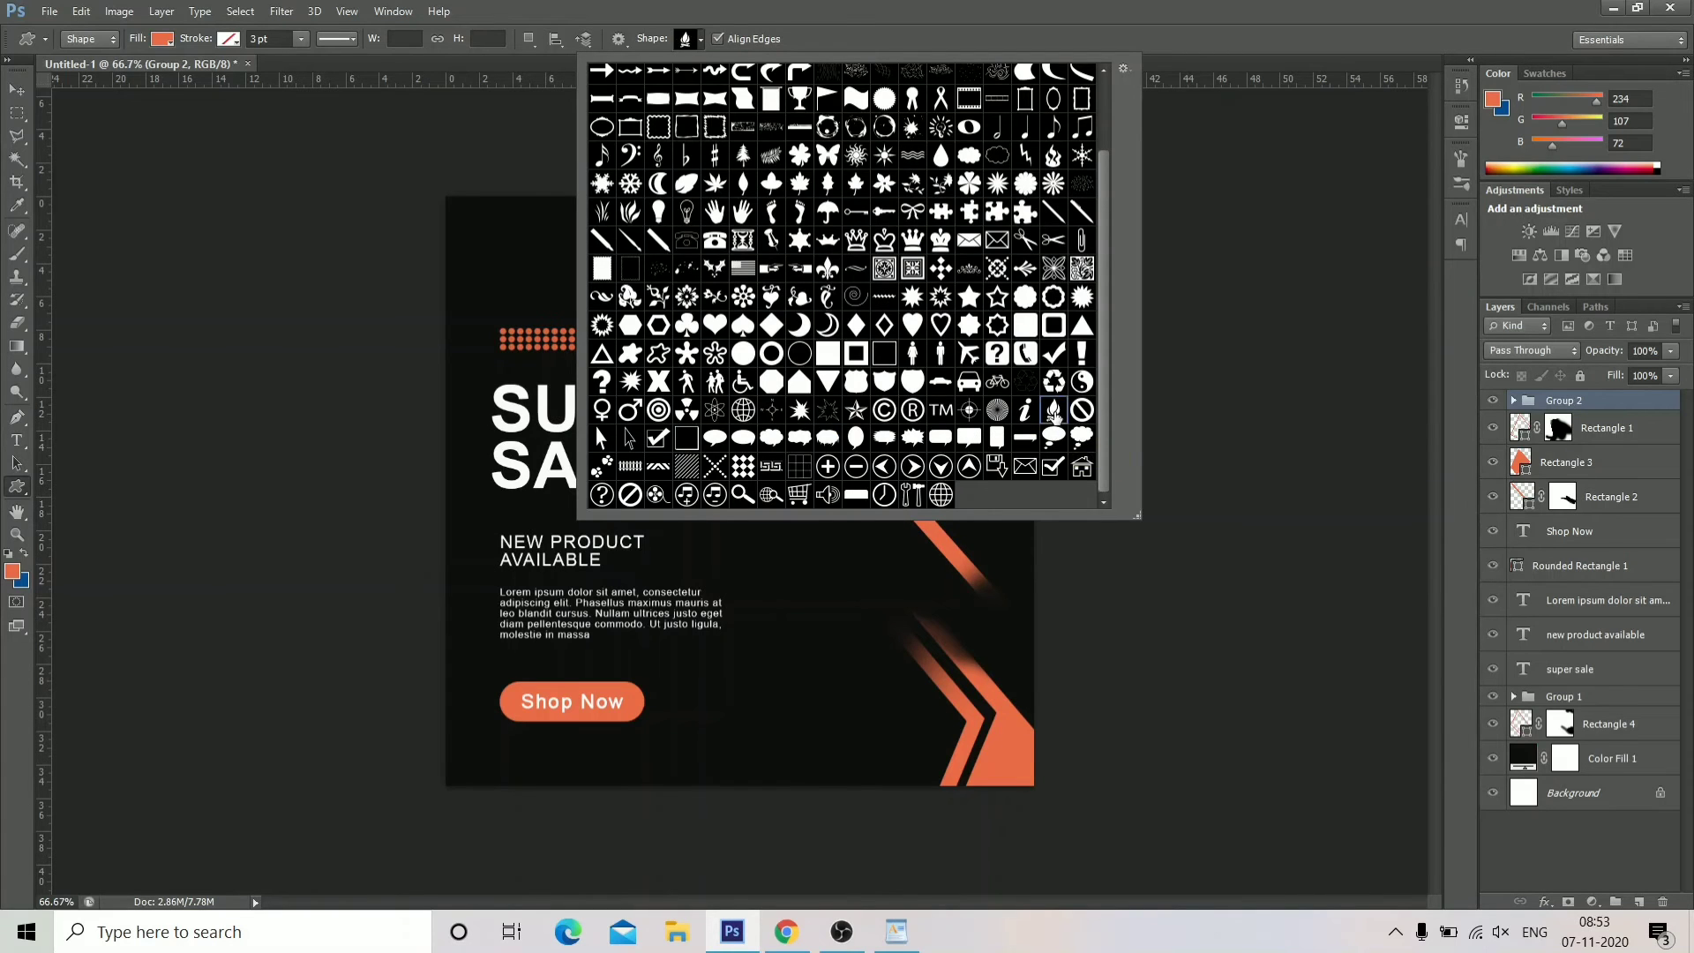
left_click(700, 41)
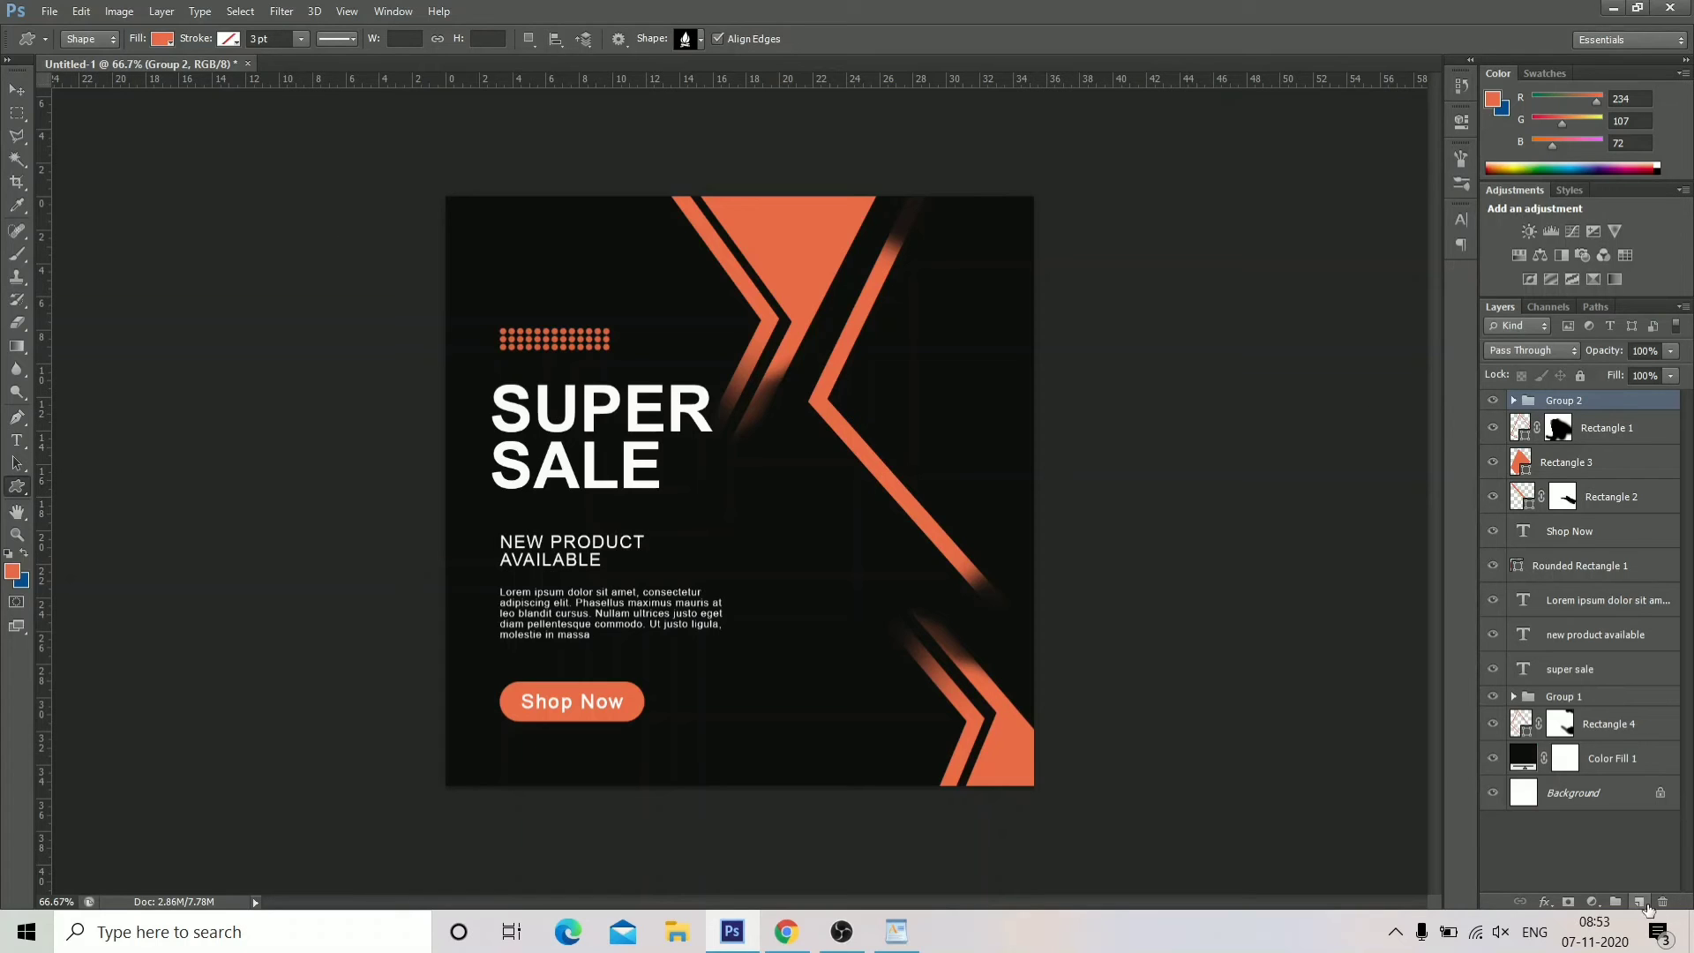
left_click(1639, 902)
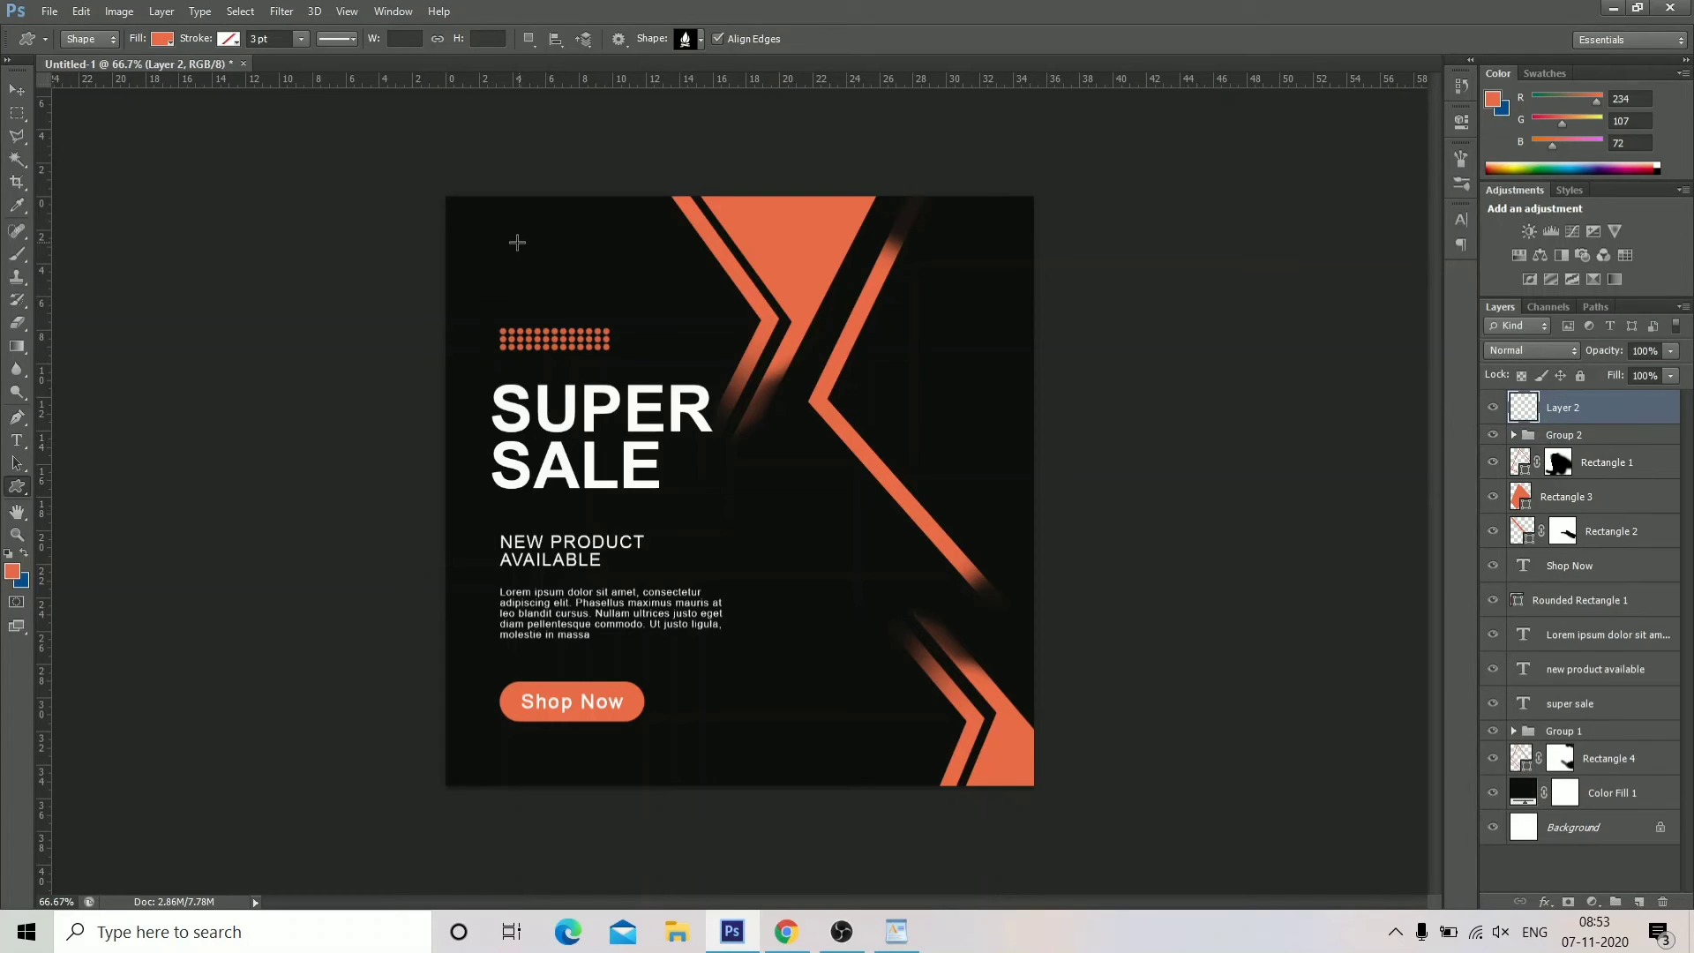
left_click_drag(510, 224, 538, 265)
left_click(16, 90)
left_click_drag(521, 252, 520, 240)
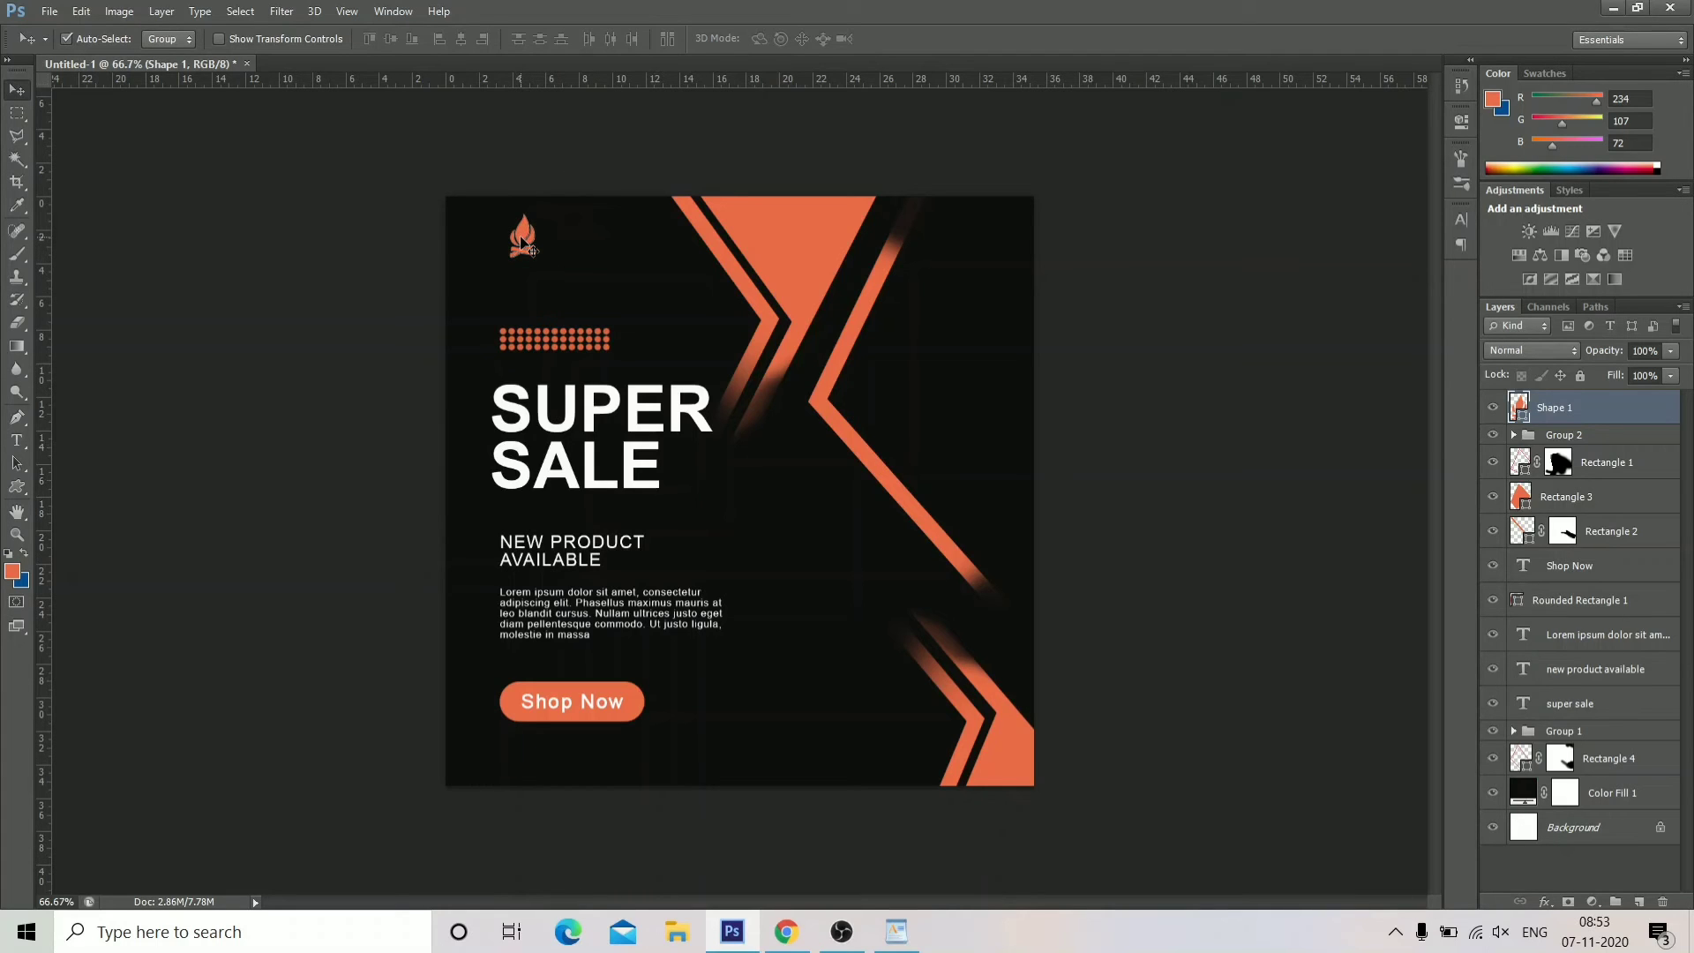
Add the white text "LOGO" directly to the right of the campfire shape.
left_click(16, 439)
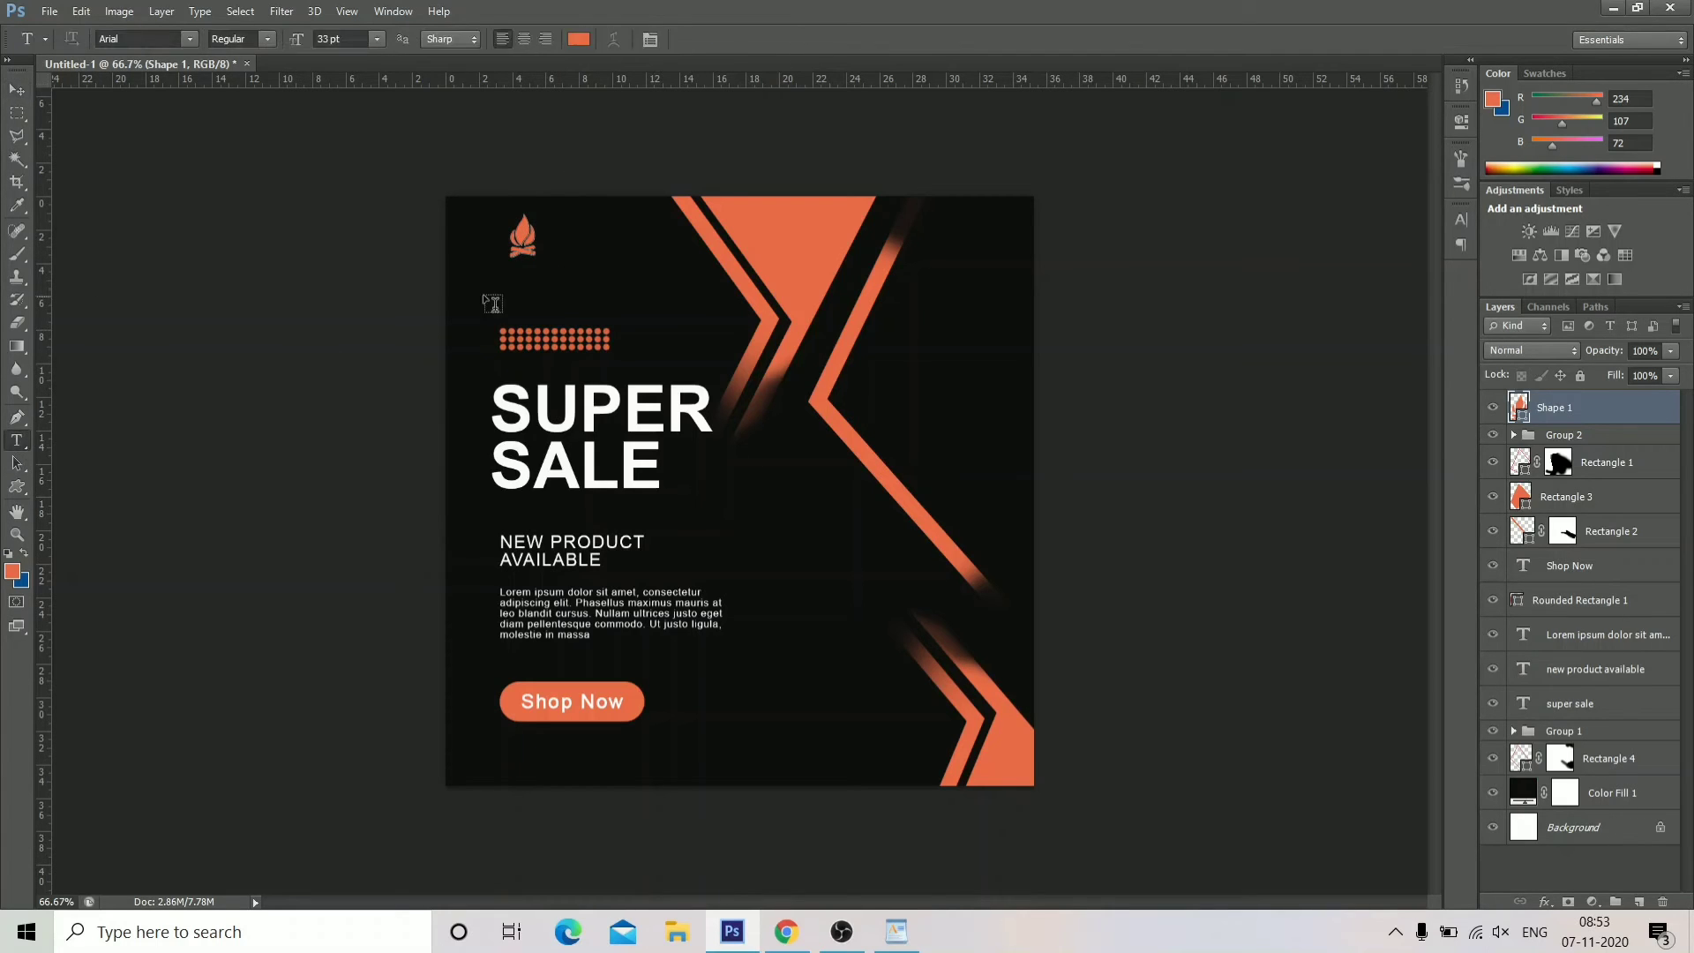
left_click(547, 234)
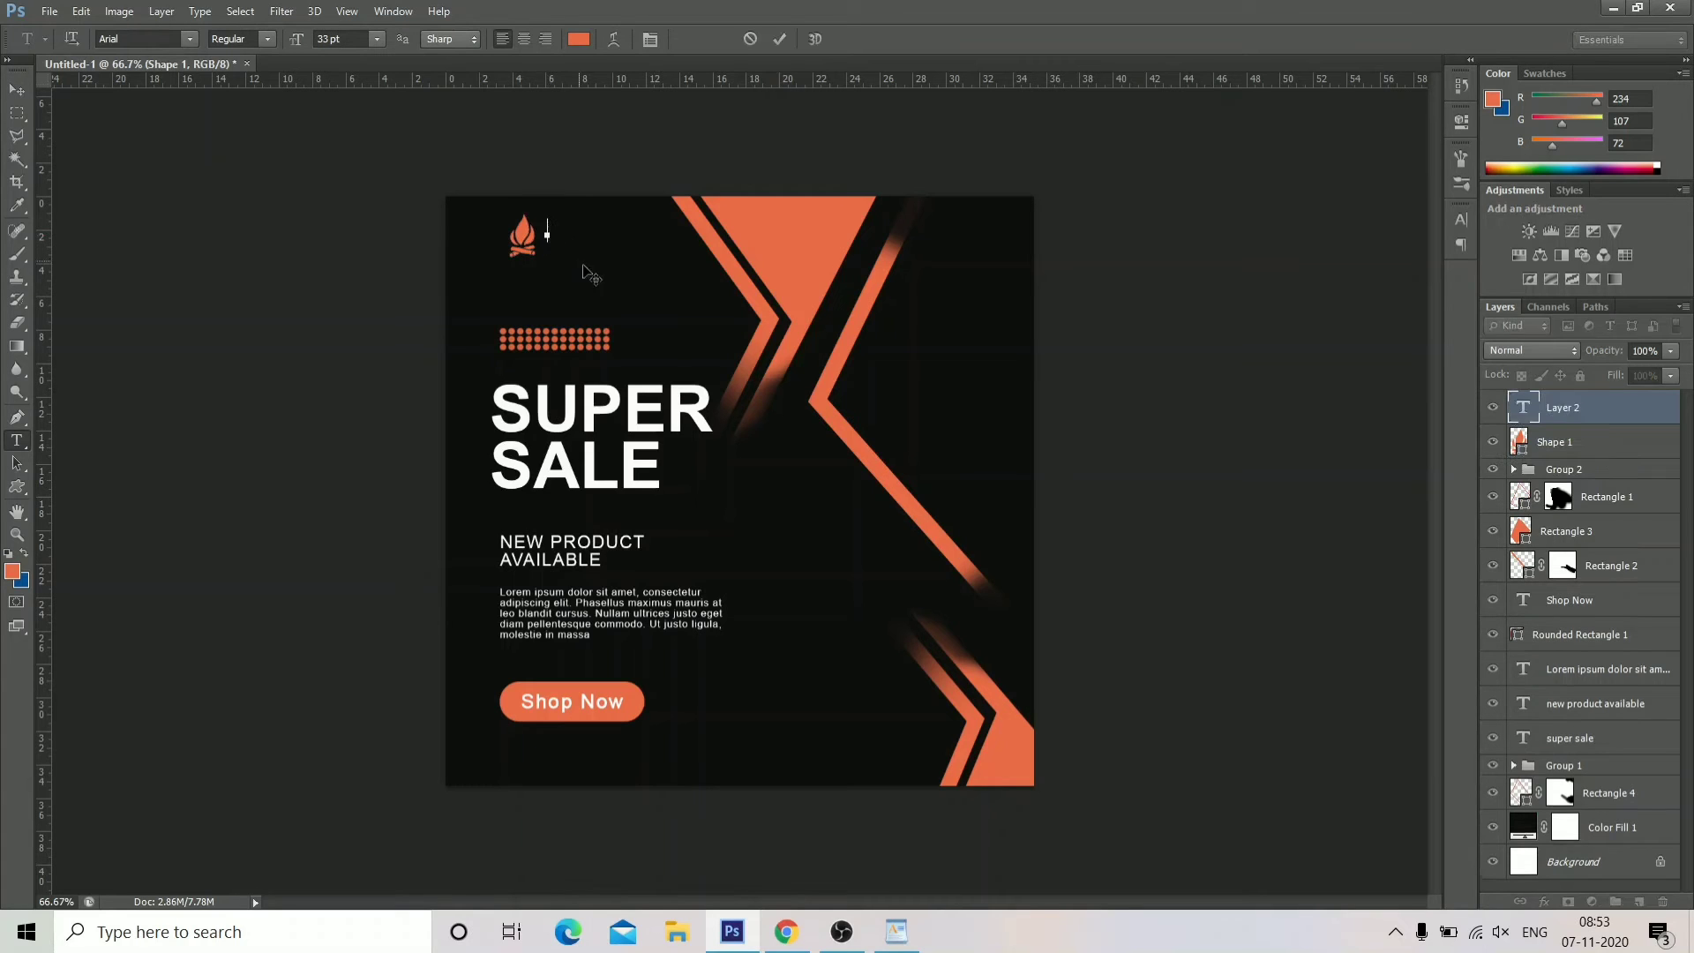
type("LOGO")
key("ctrl+Return")
key("v")
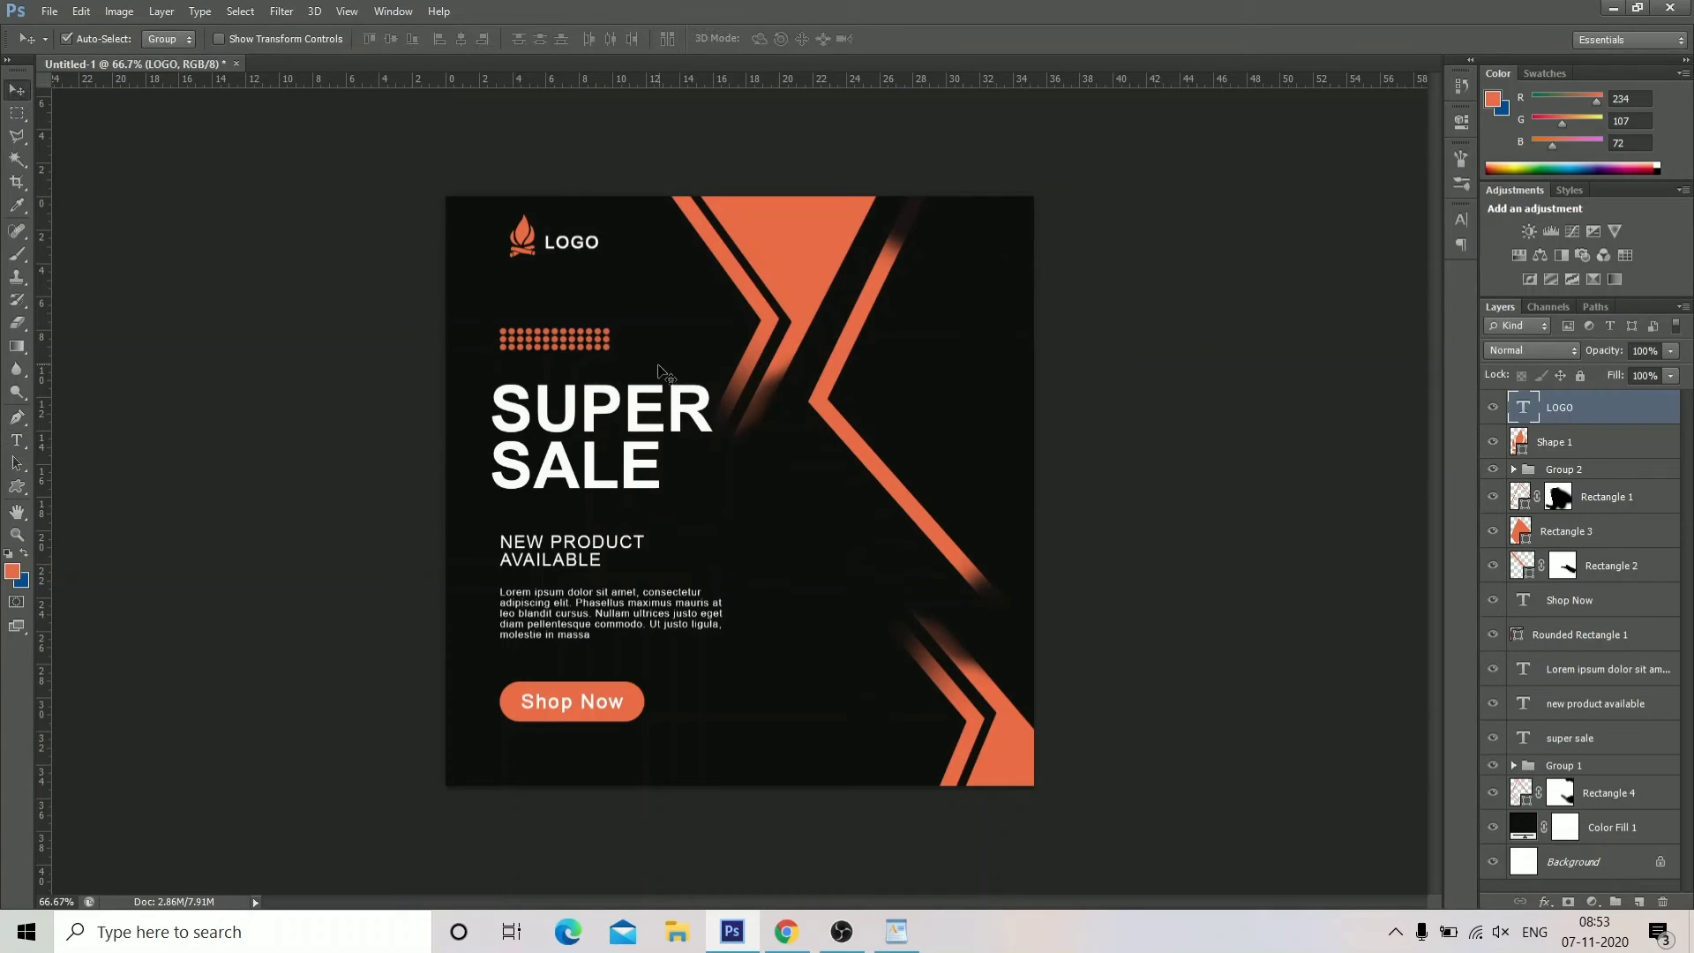
Place the Facebook, Twitter and Instagram icons image, scale it to about 11% and position it just below the "Shop Now" button.
left_click(49, 12)
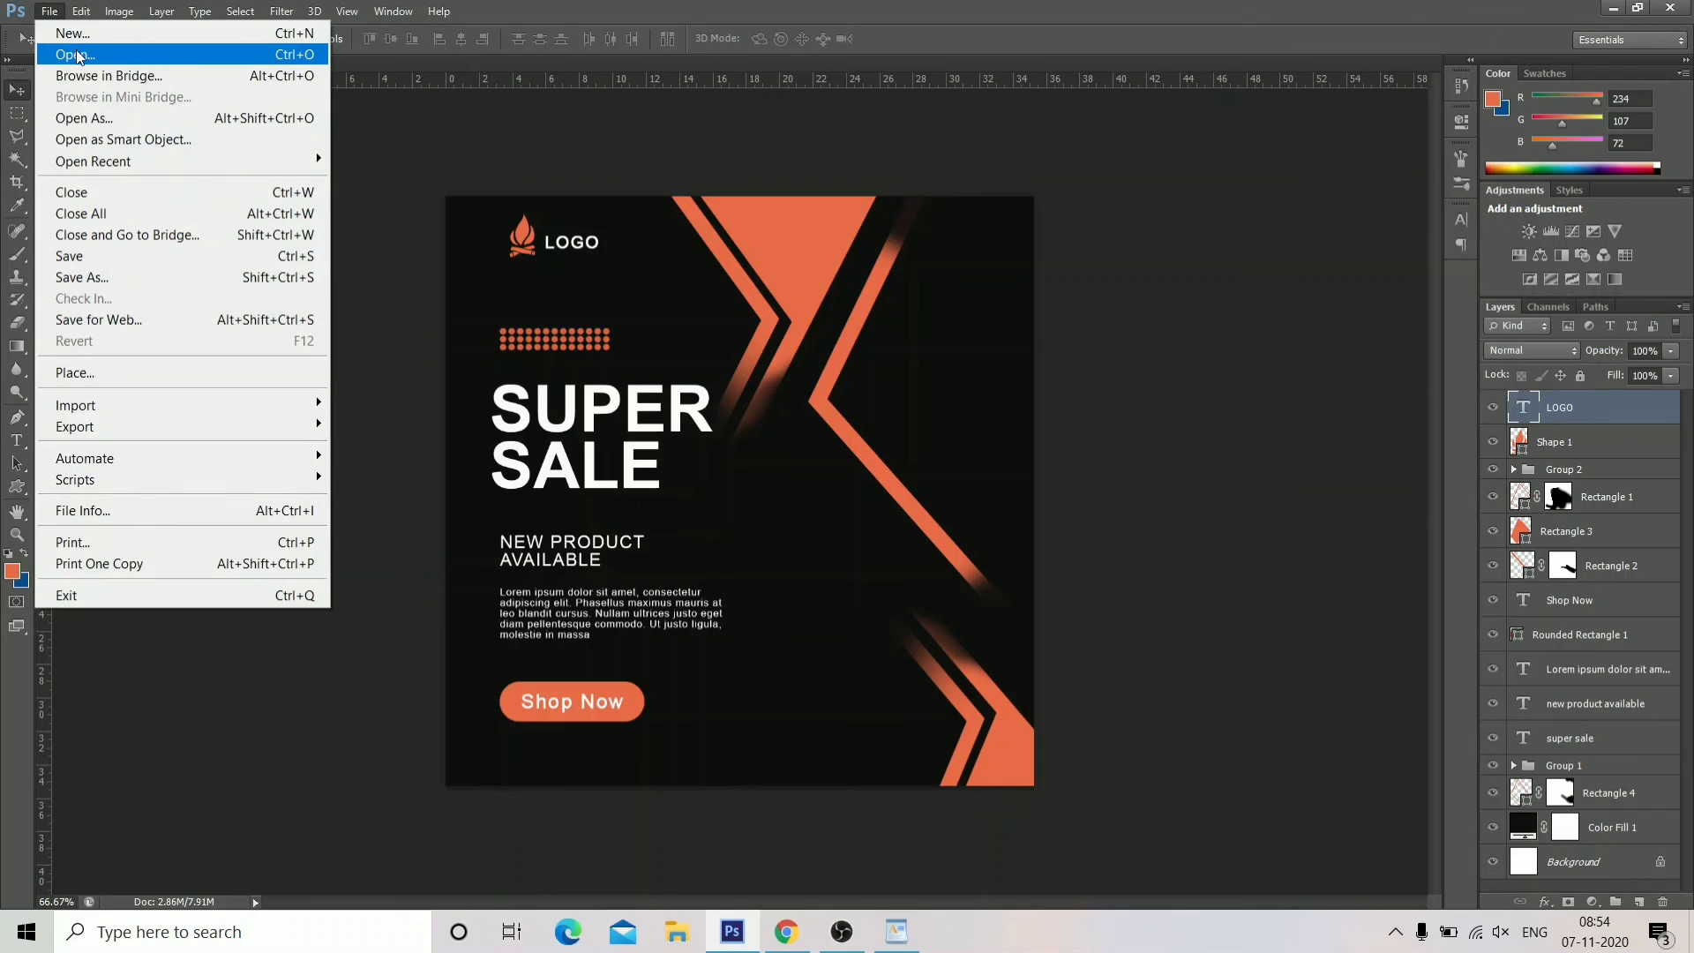
left_click(75, 373)
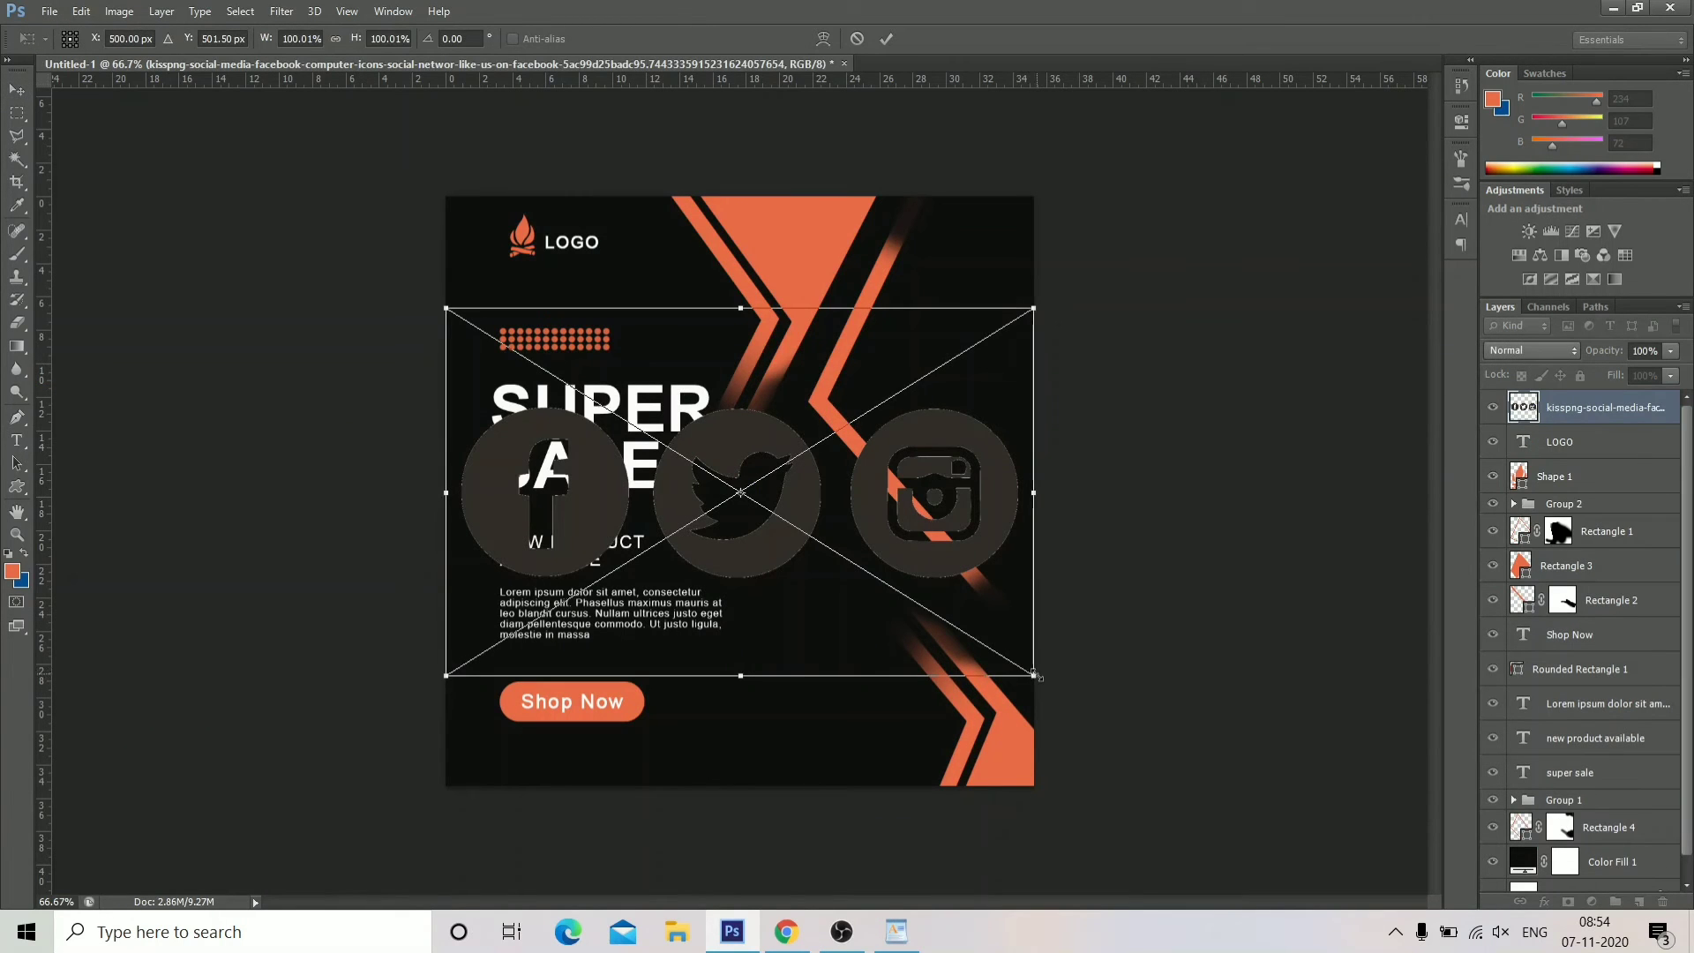
left_click_drag(1035, 675, 610, 769)
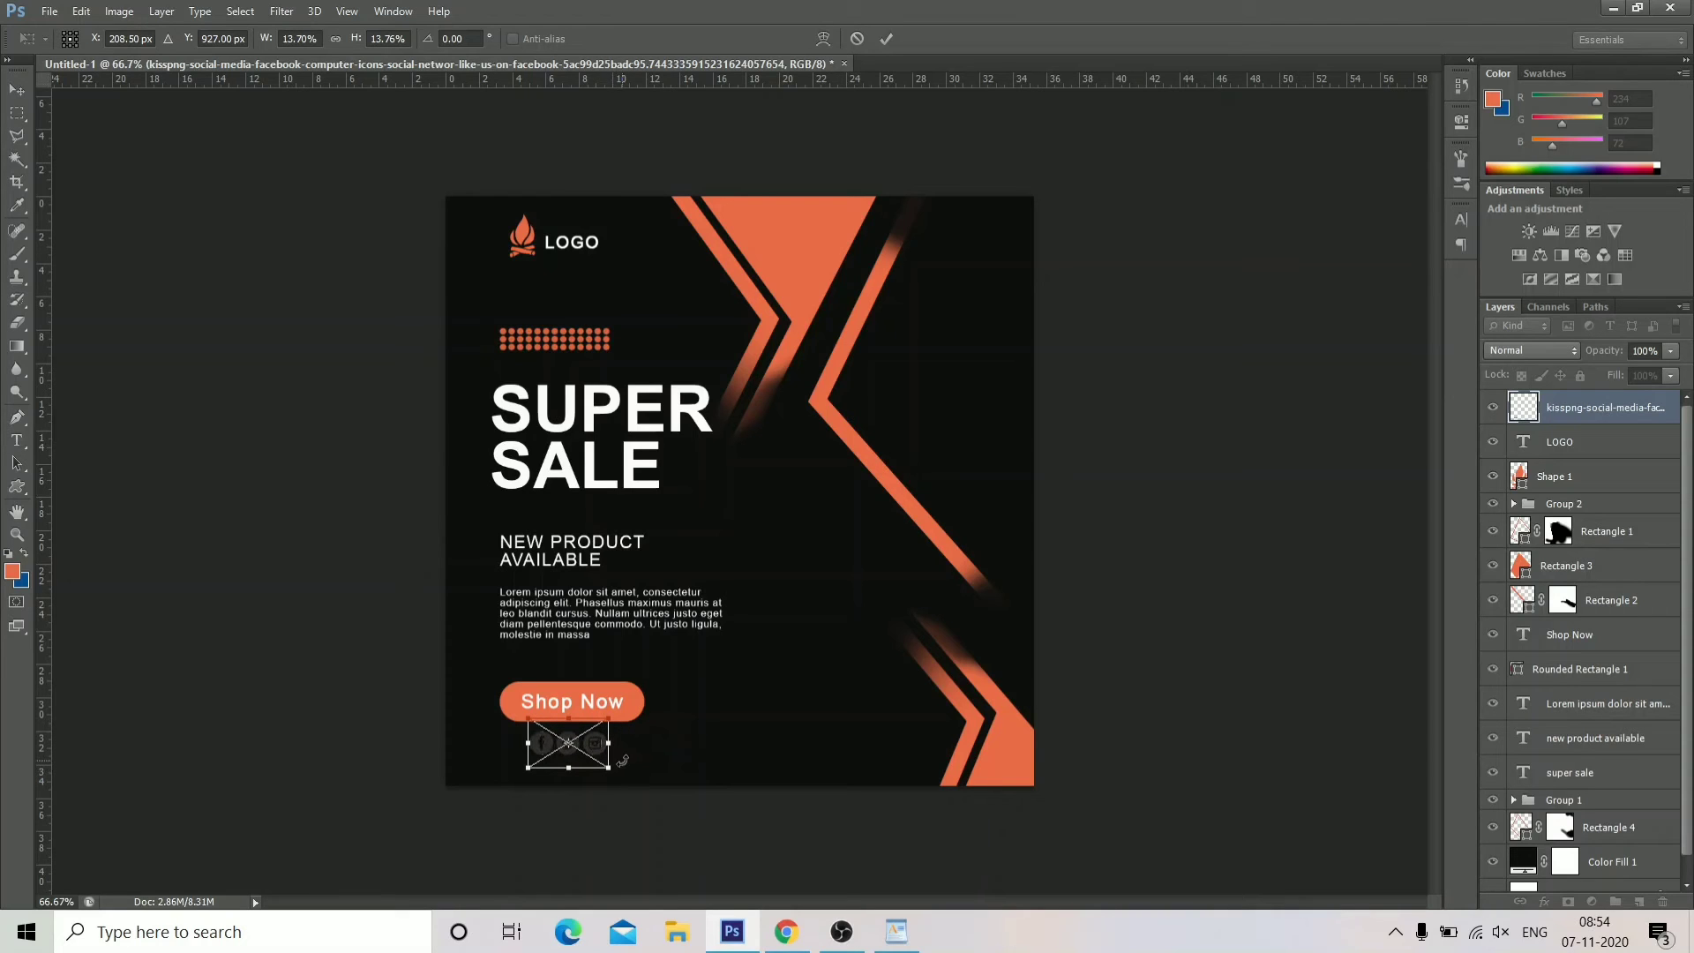
key("ctrl+z")
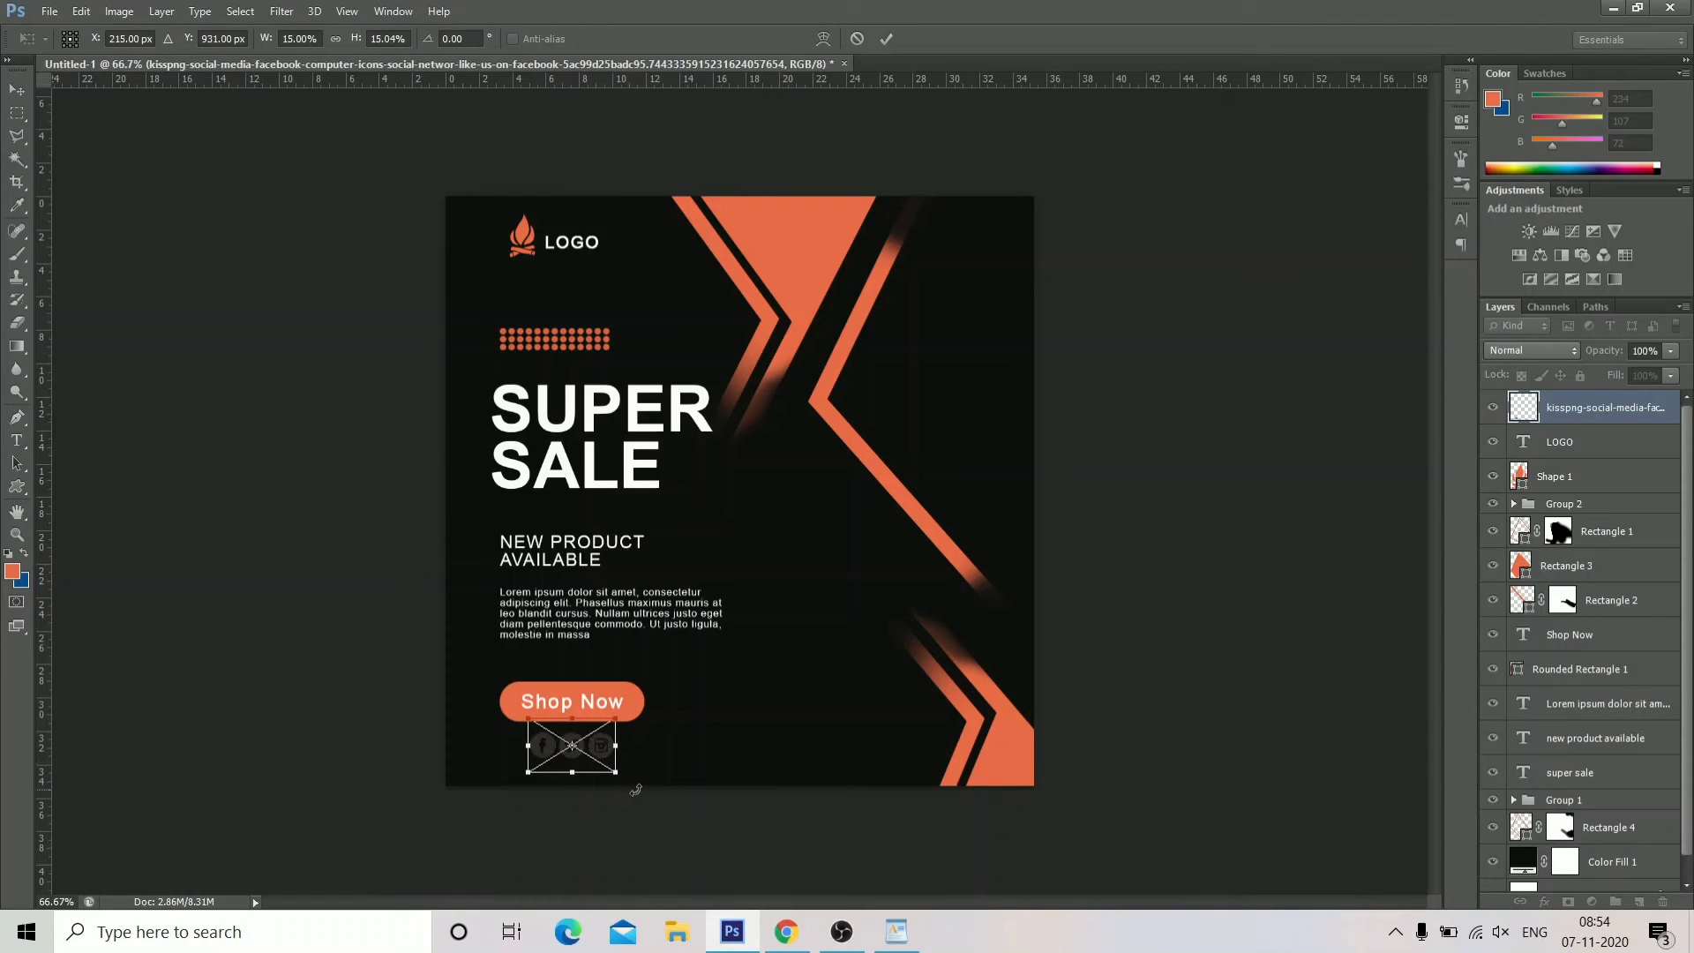
left_click_drag(618, 778, 607, 769)
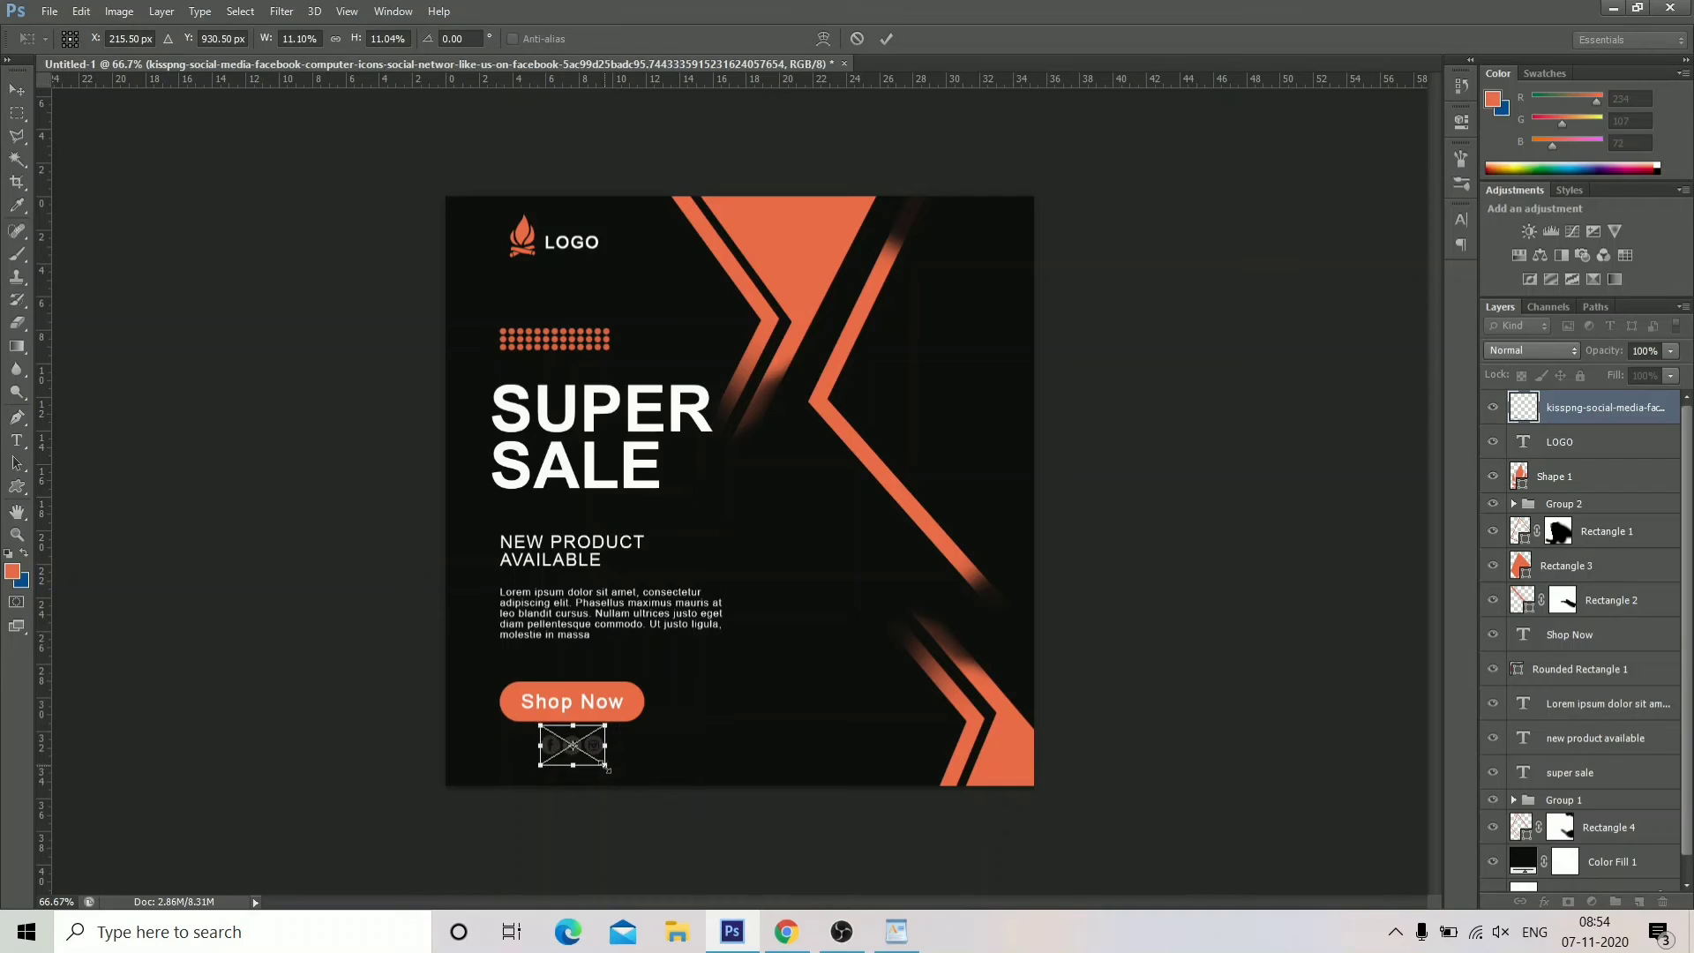
left_click(885, 38)
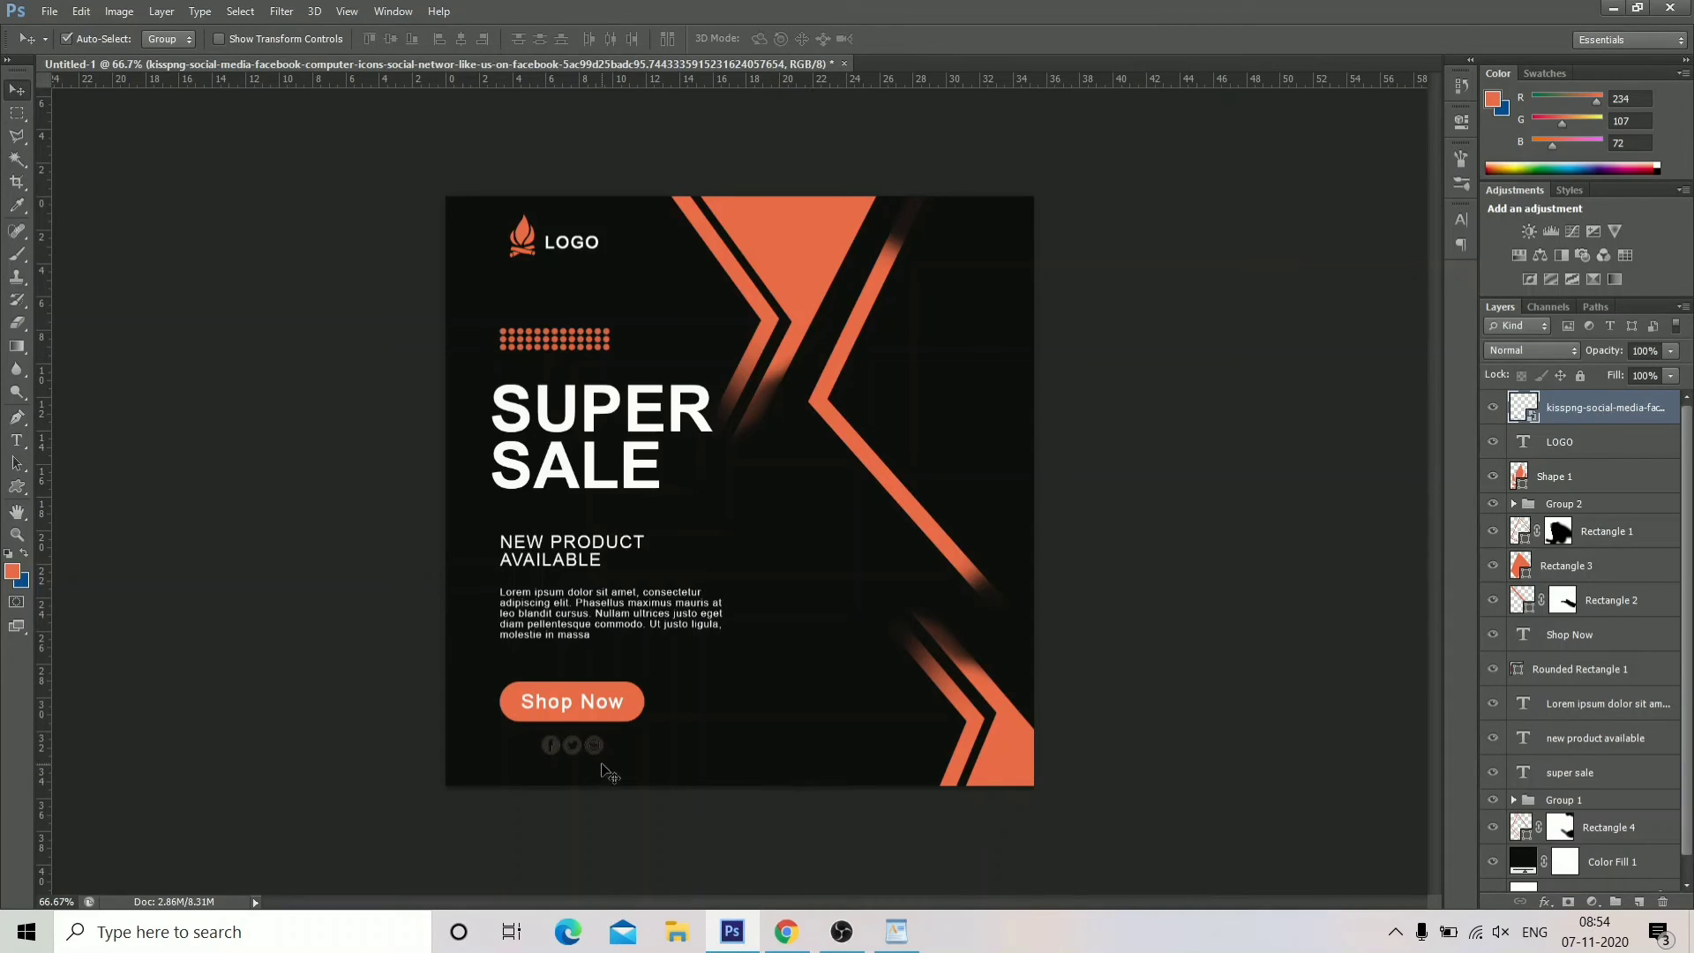
key("Left")
key("Left")
key("Left")
key("Left")
Apply a near-white (#fdfcfc) Color Overlay layer style to the social icons.
right_click(1594, 415)
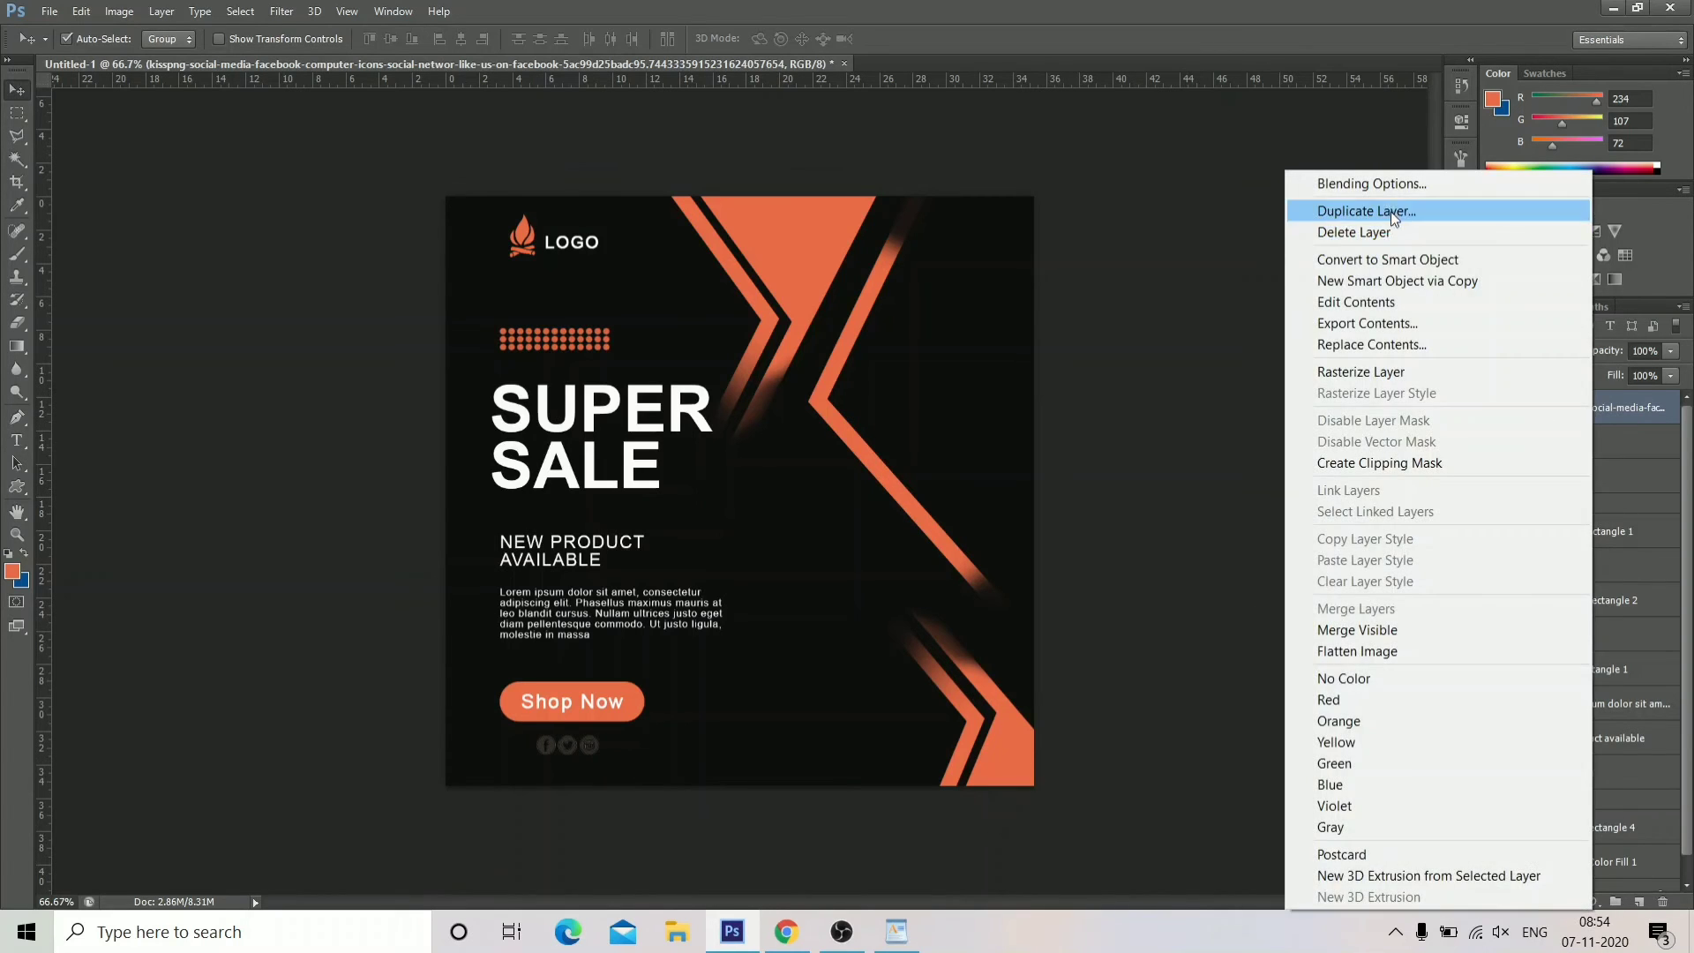
left_click(1390, 187)
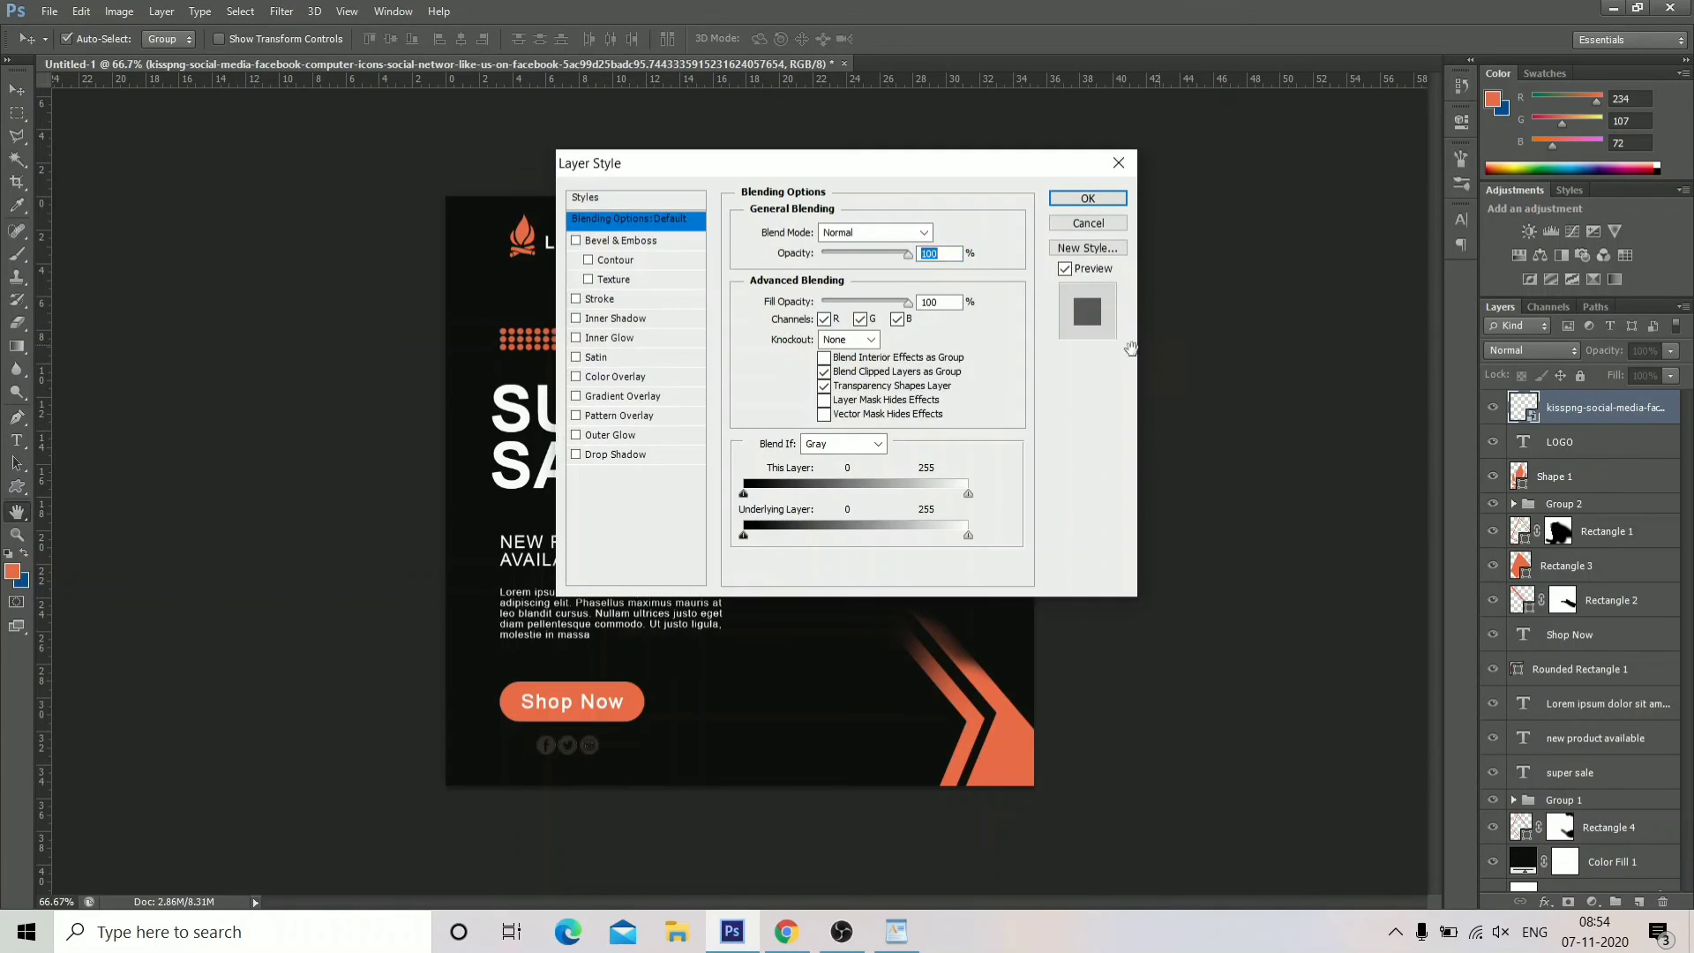
left_click(651, 377)
left_click(939, 233)
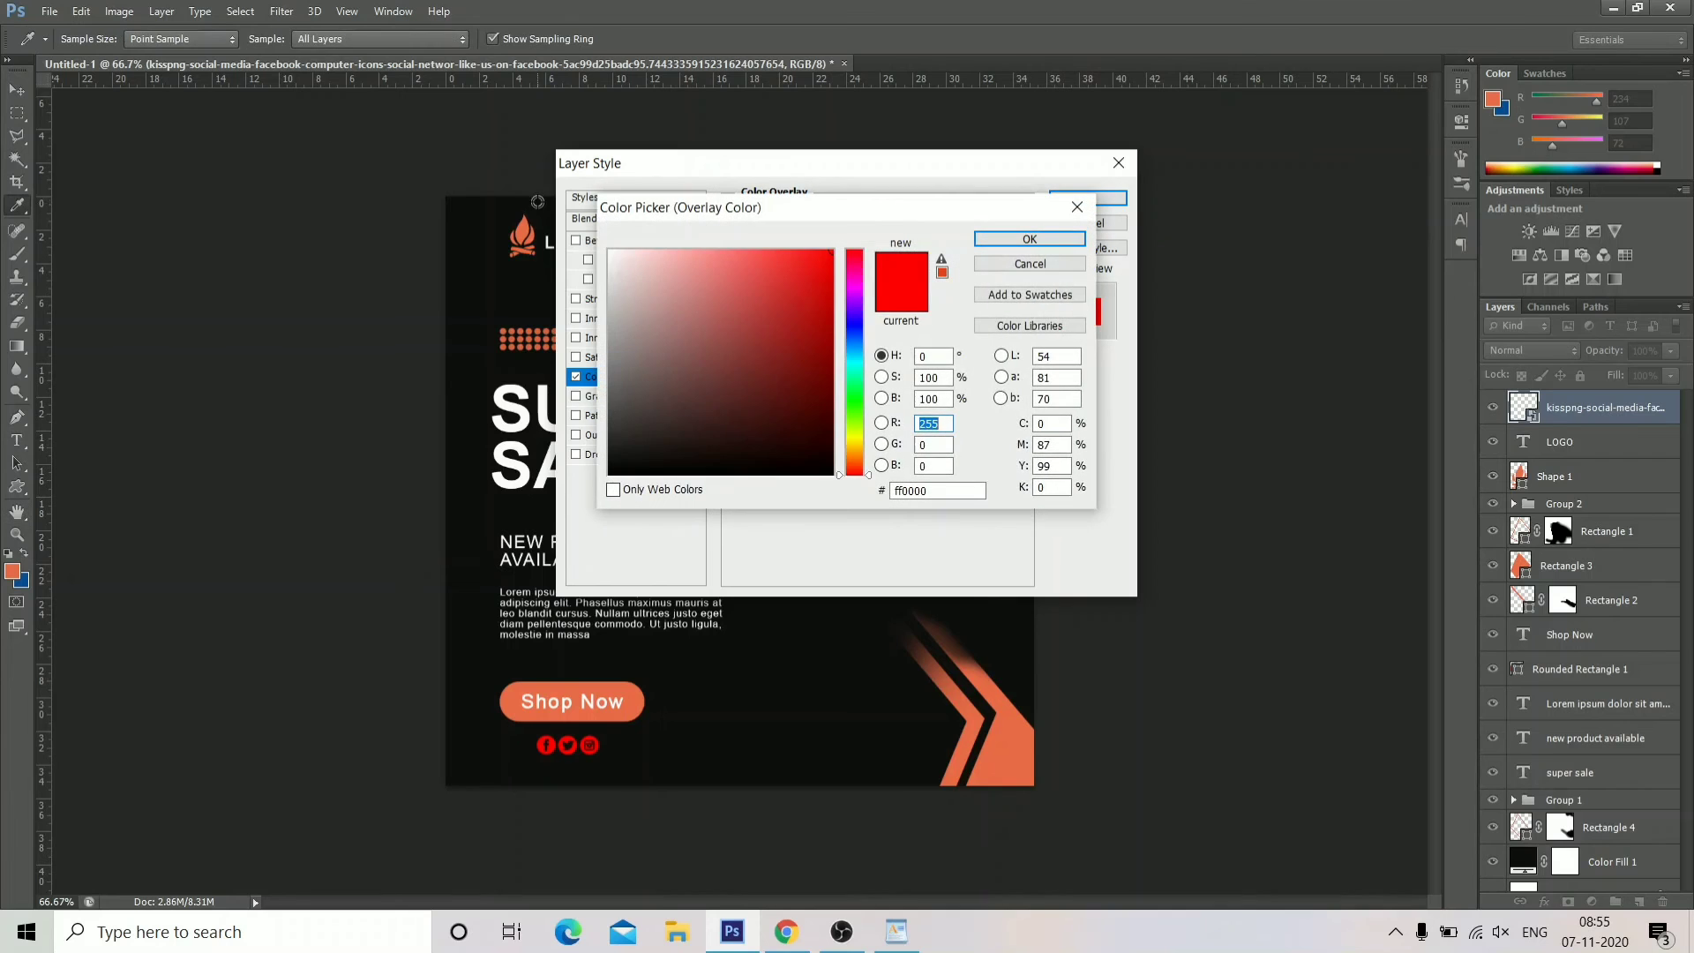
left_click(609, 251)
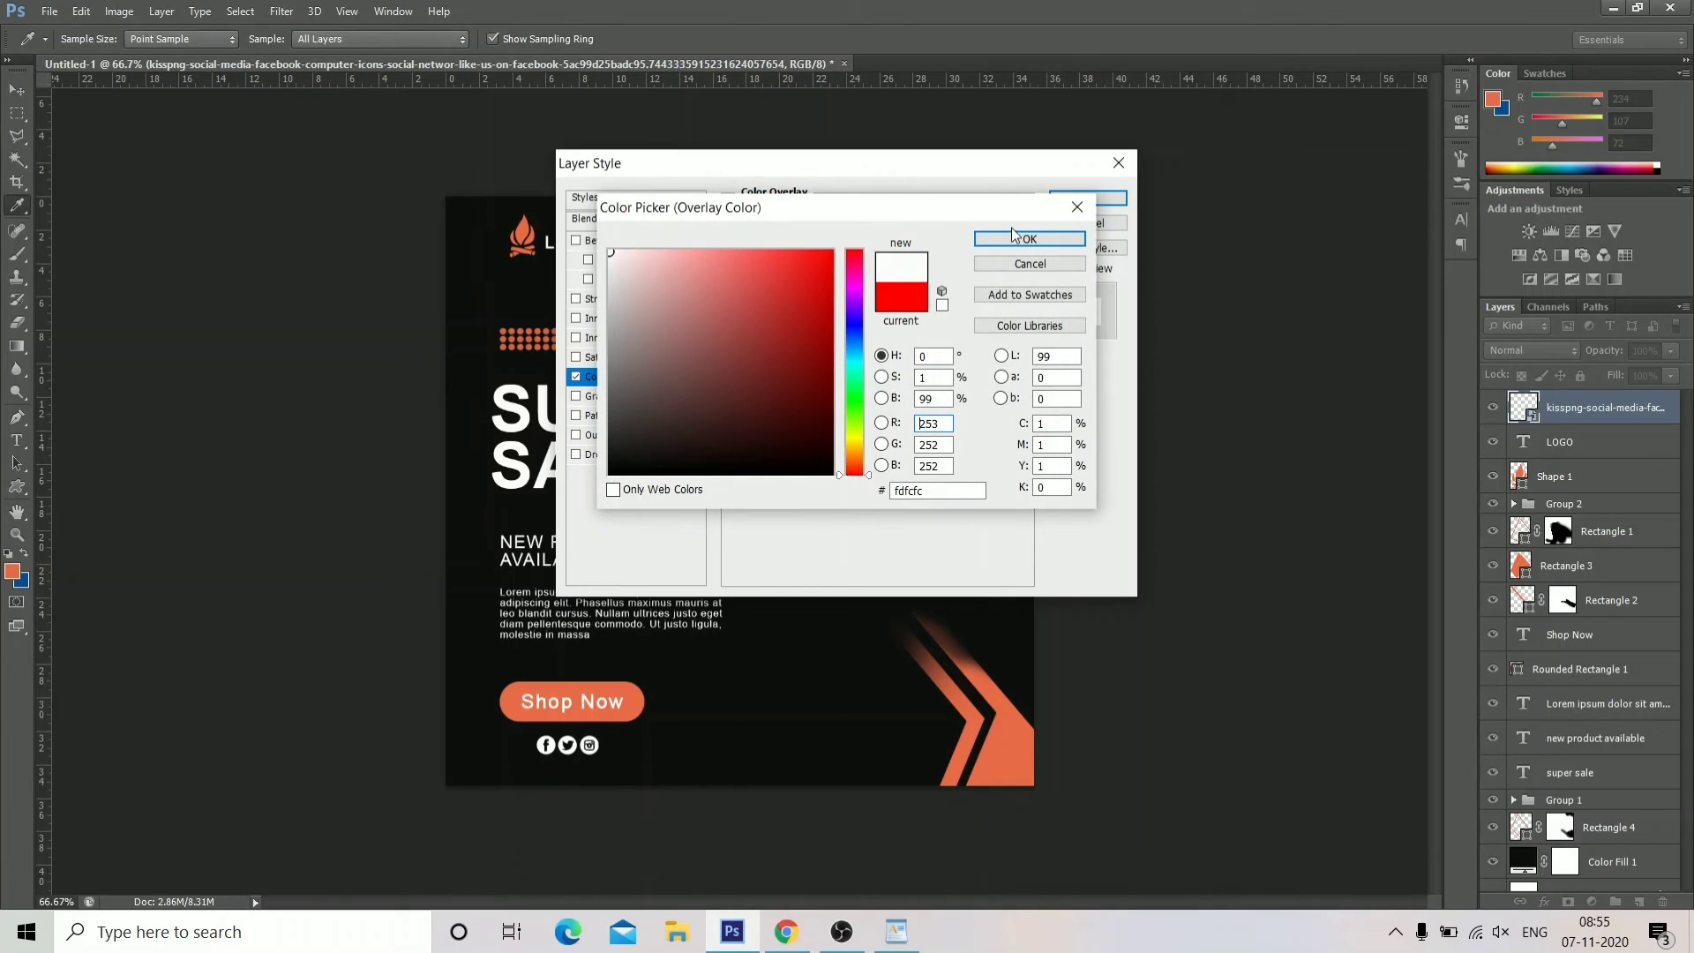
left_click(1045, 239)
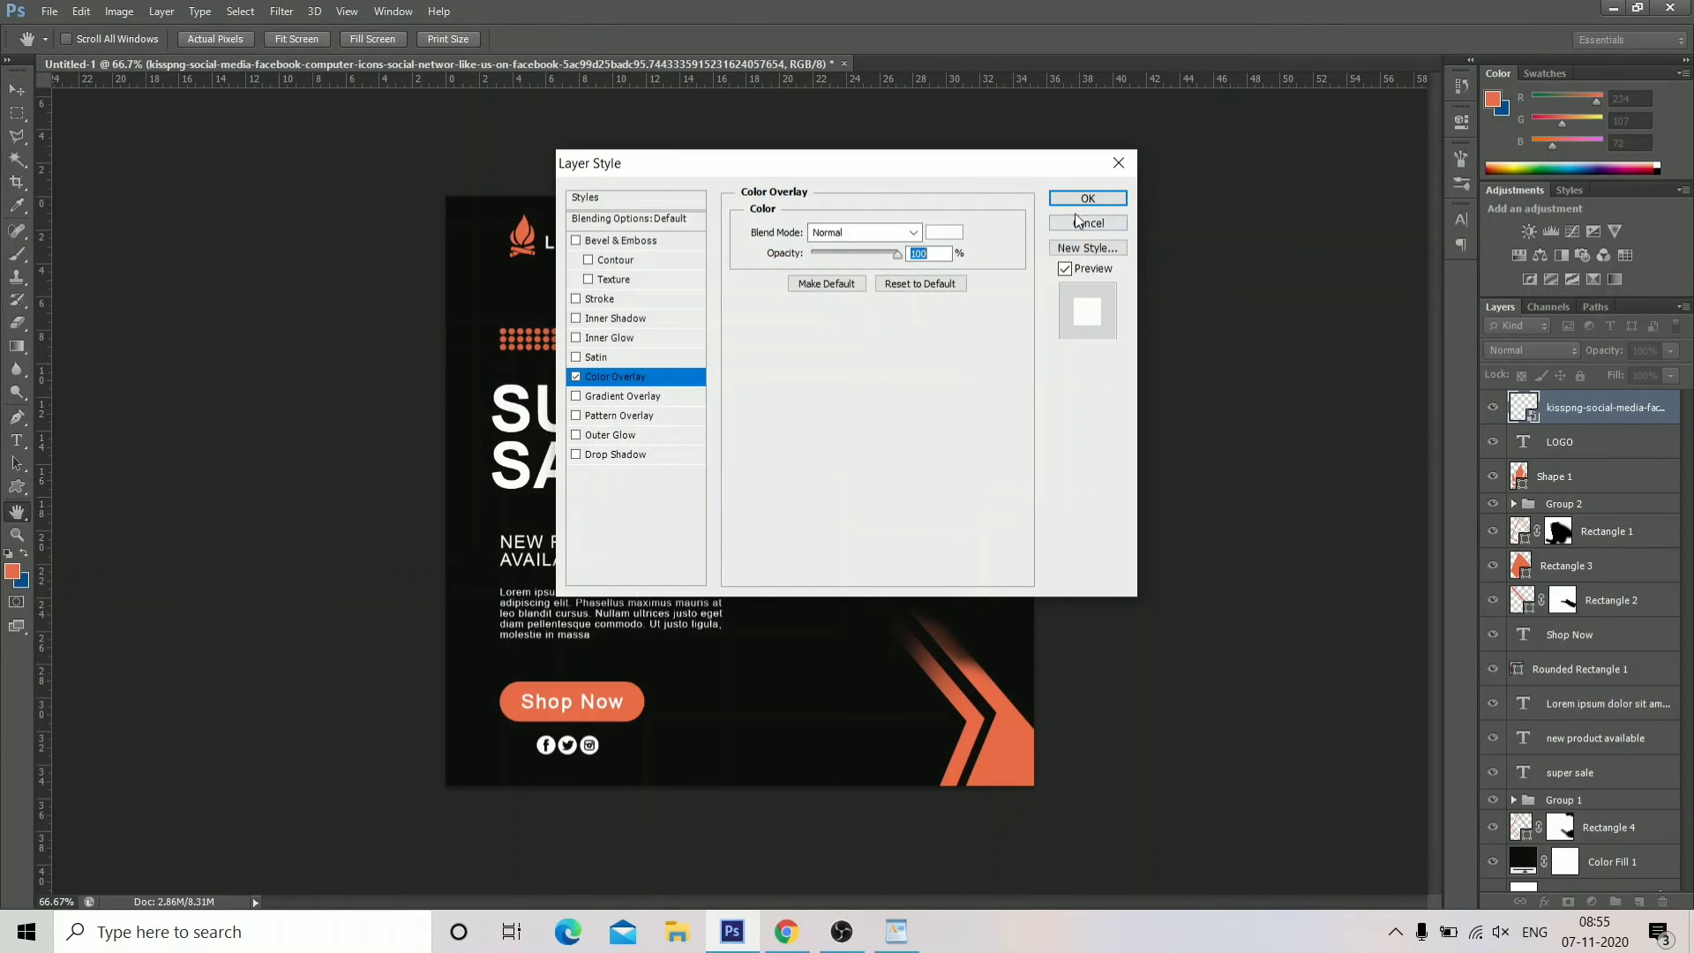
left_click(1101, 204)
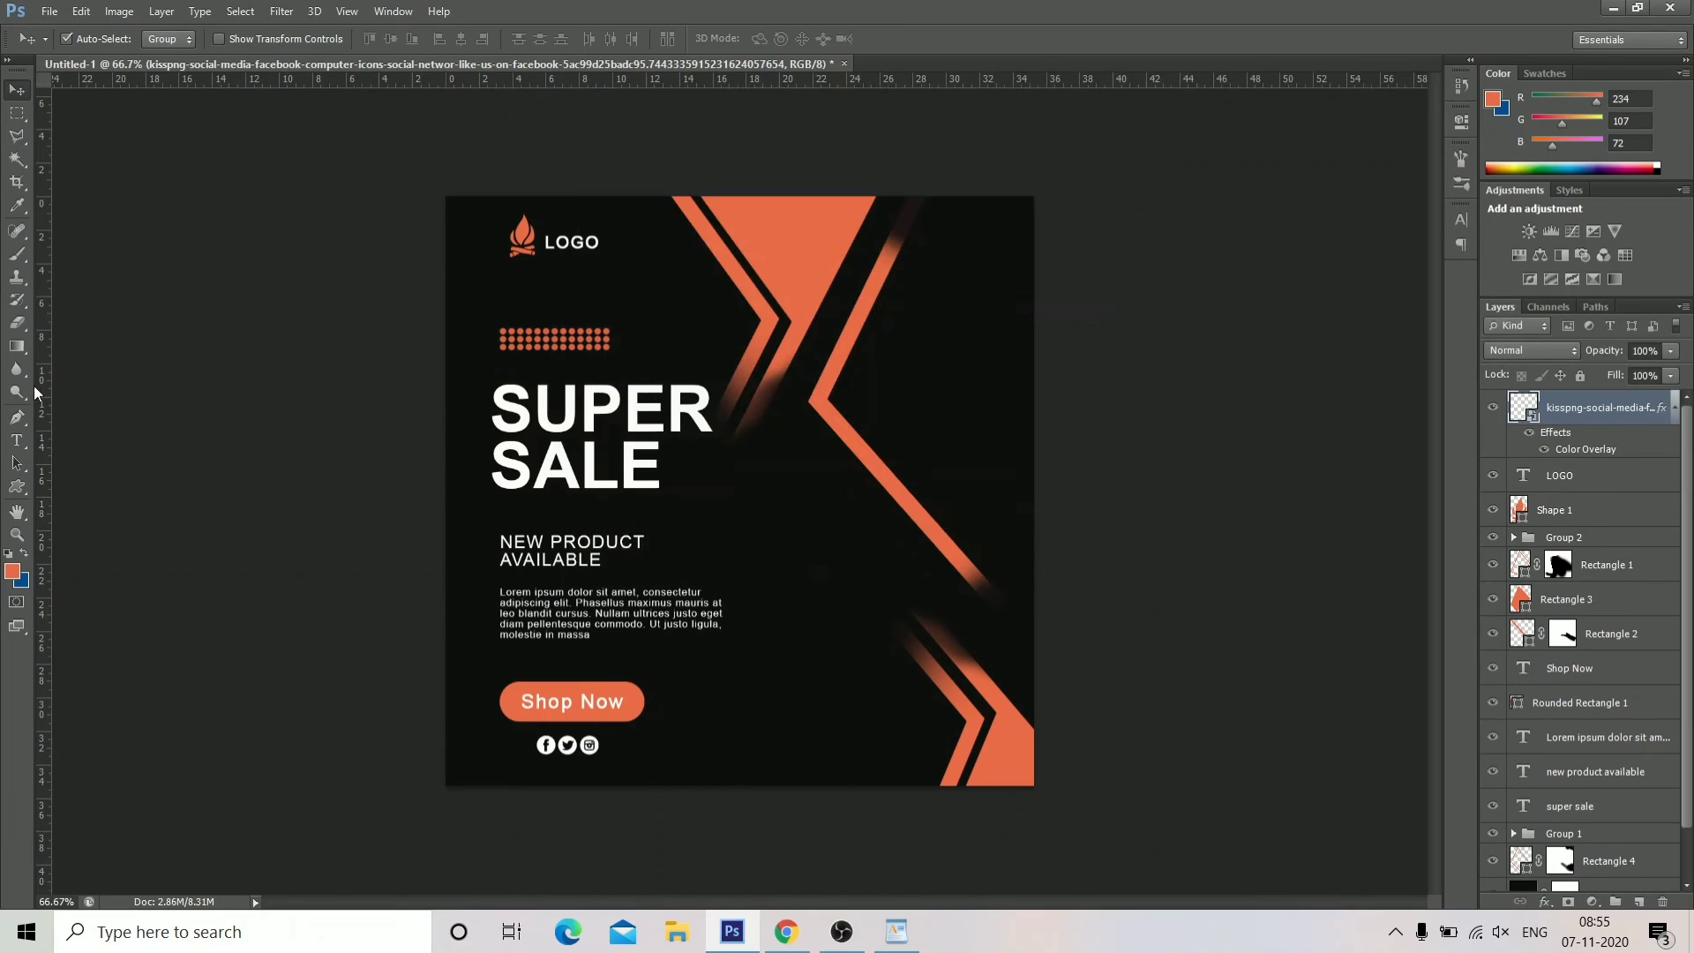
Draw a thin vertical orange rectangle, about 7 by 418 px, in the space beside the body text.
left_click(16, 446)
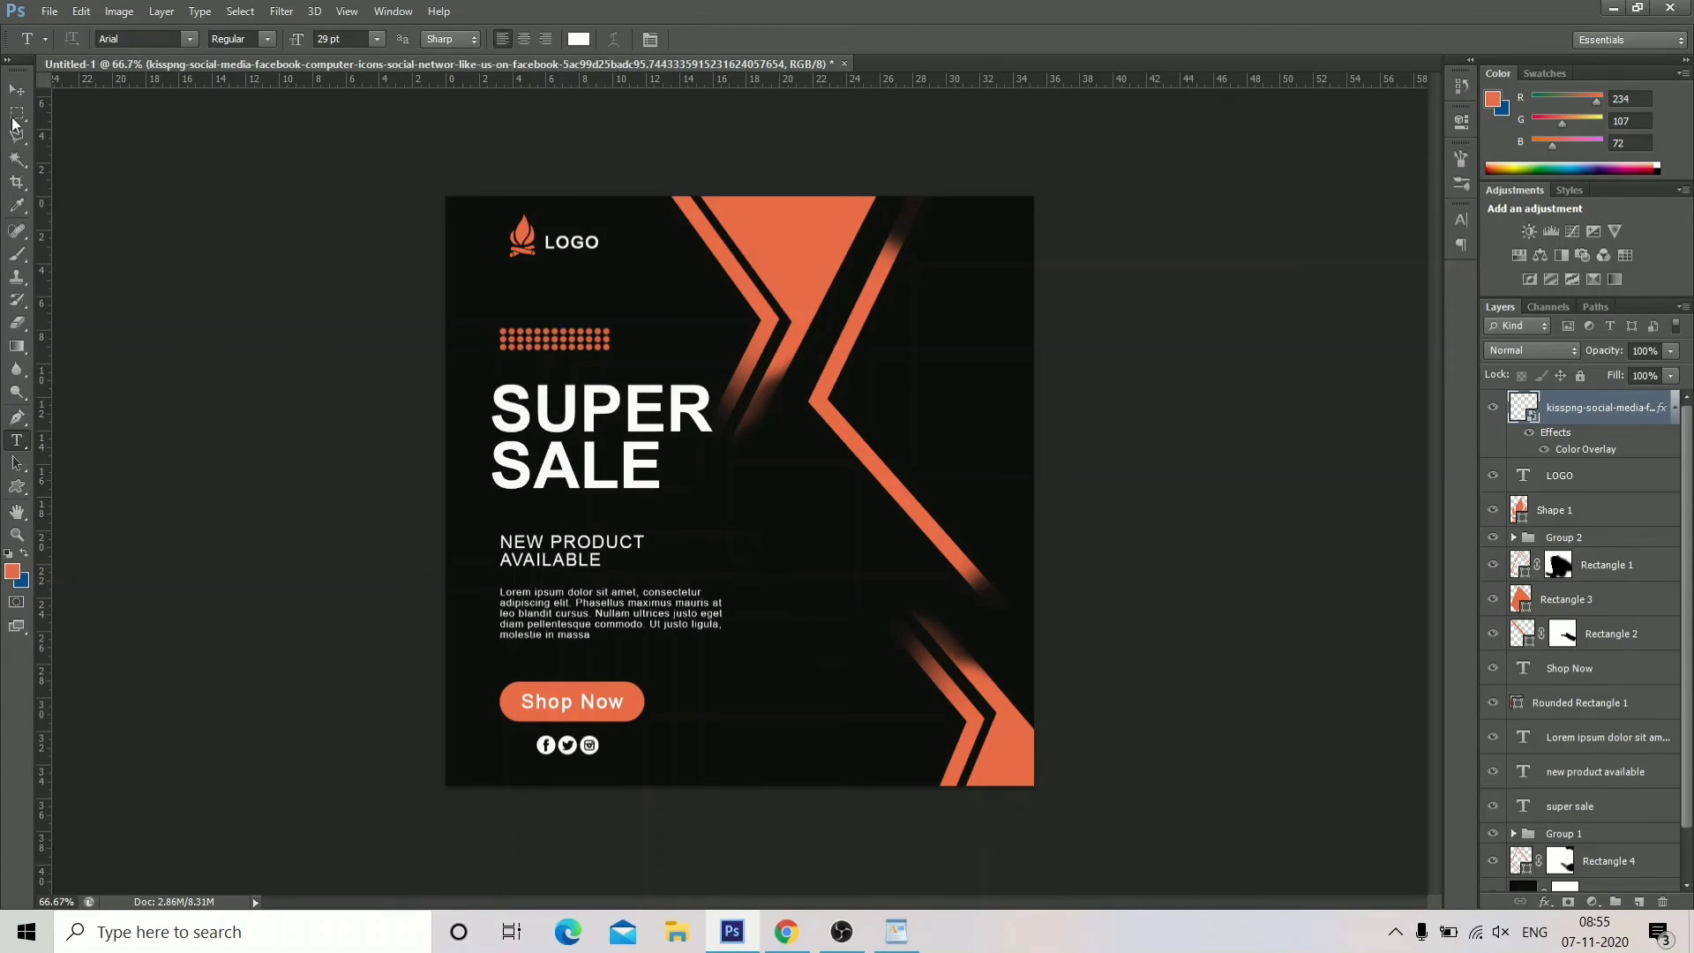
left_click(16, 486)
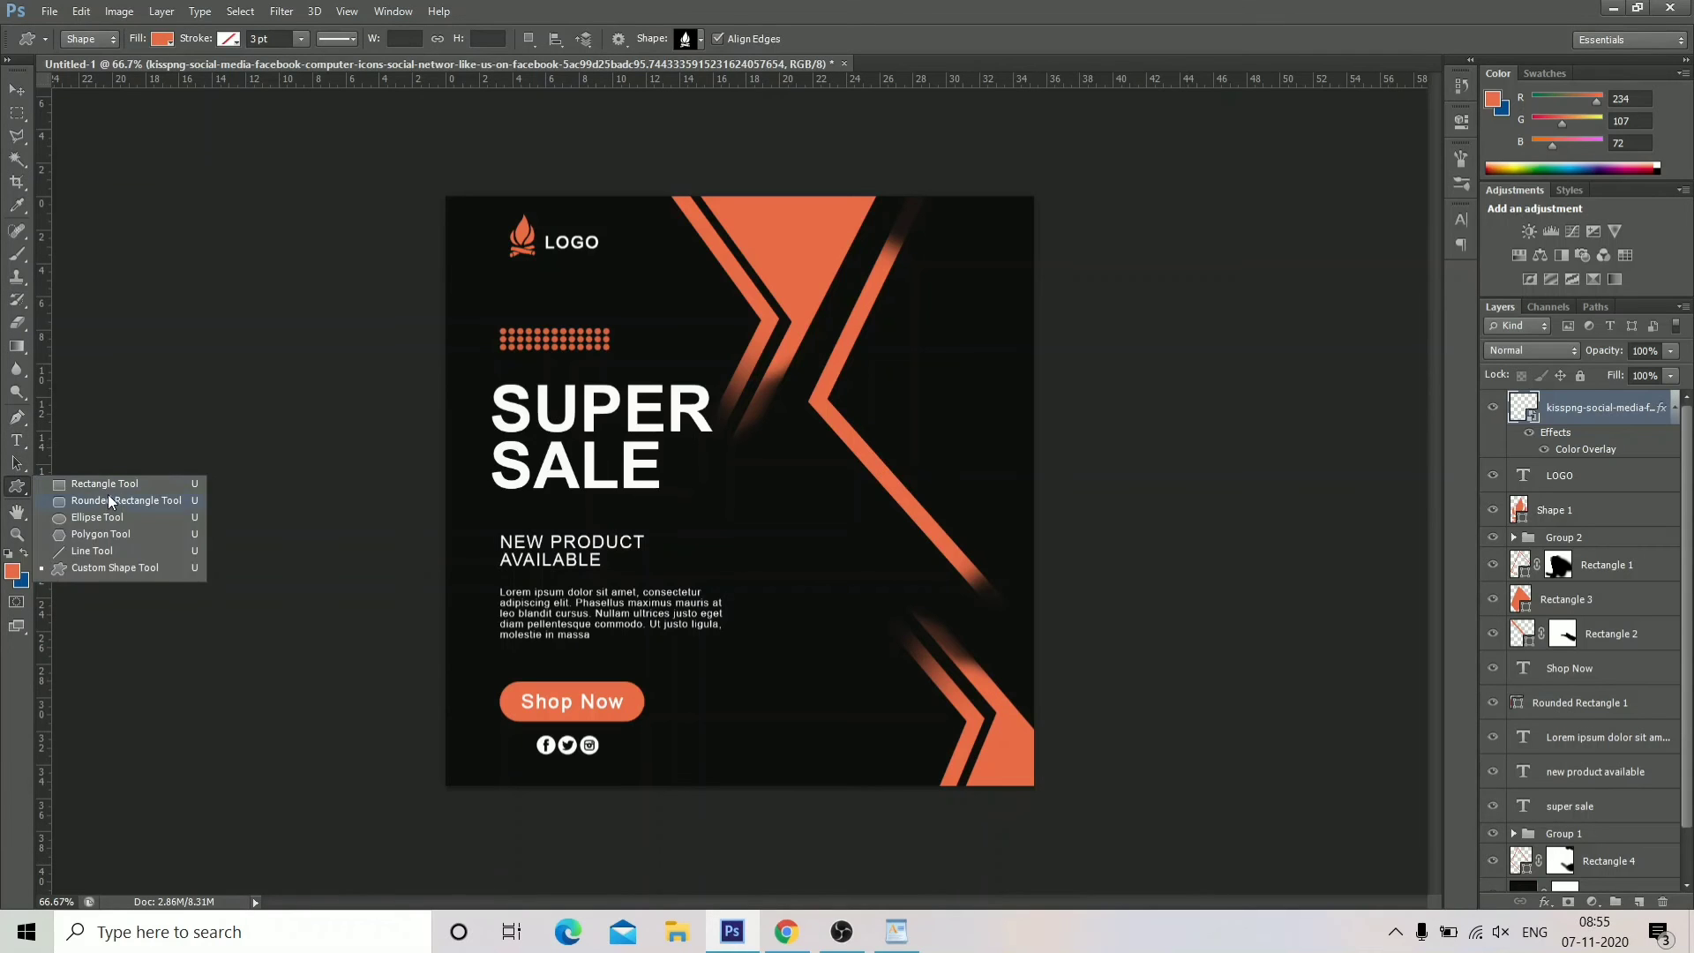
left_click(107, 484)
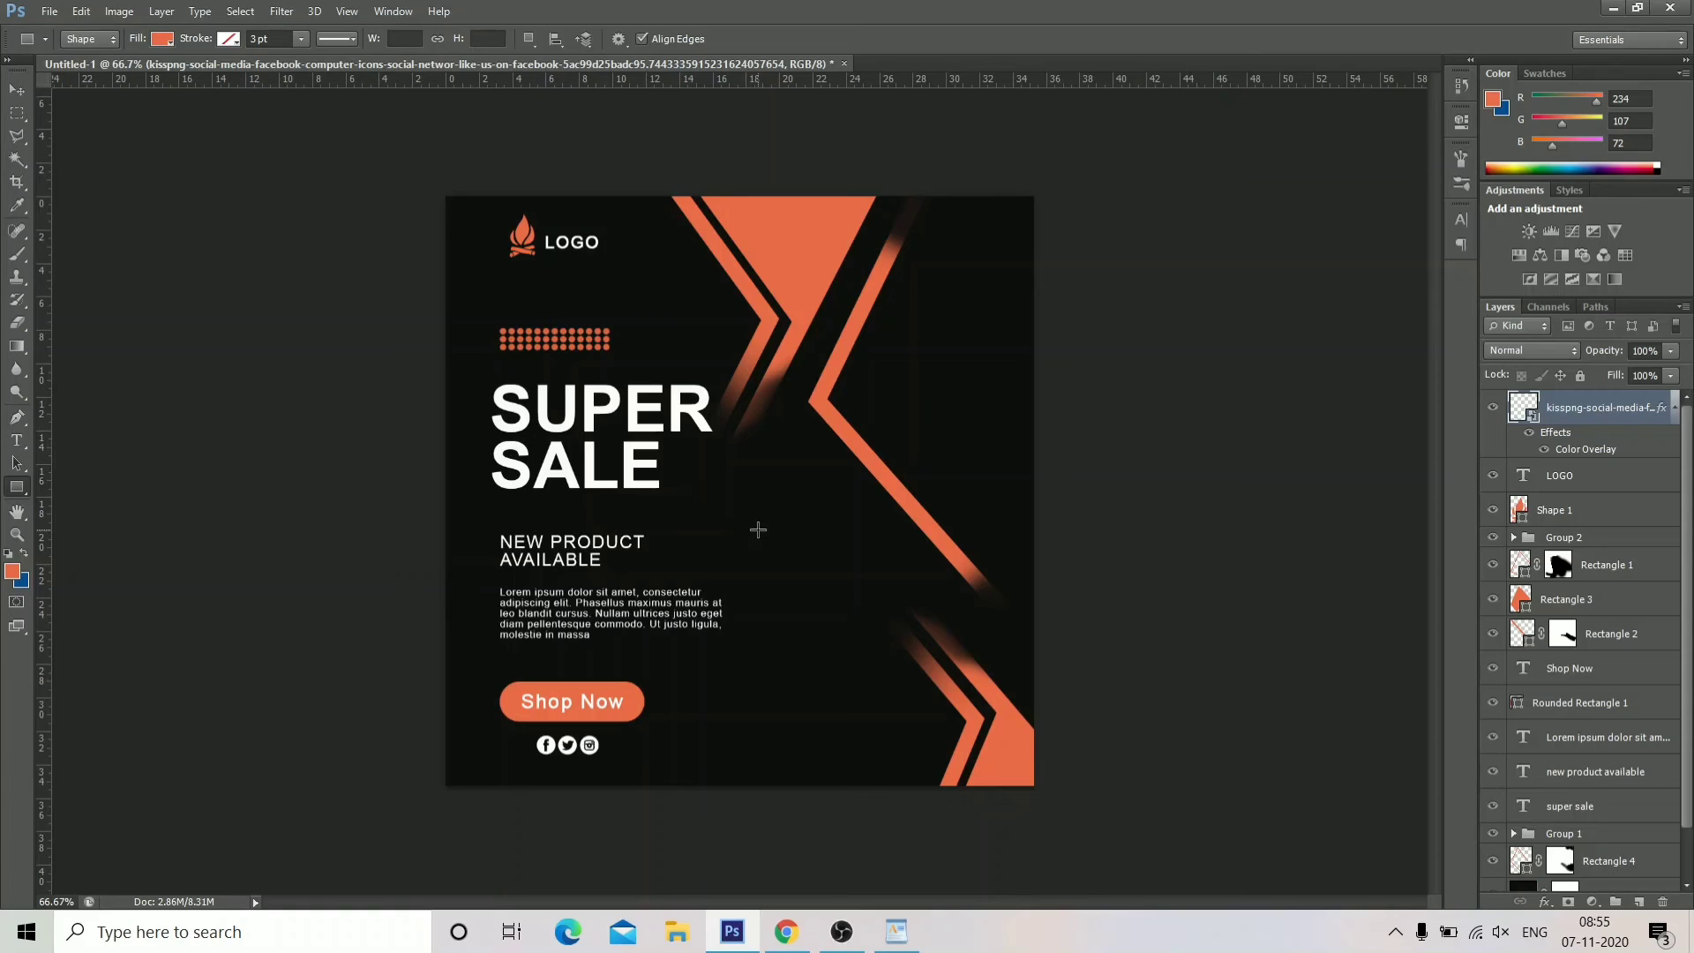
left_click_drag(758, 529, 758, 776)
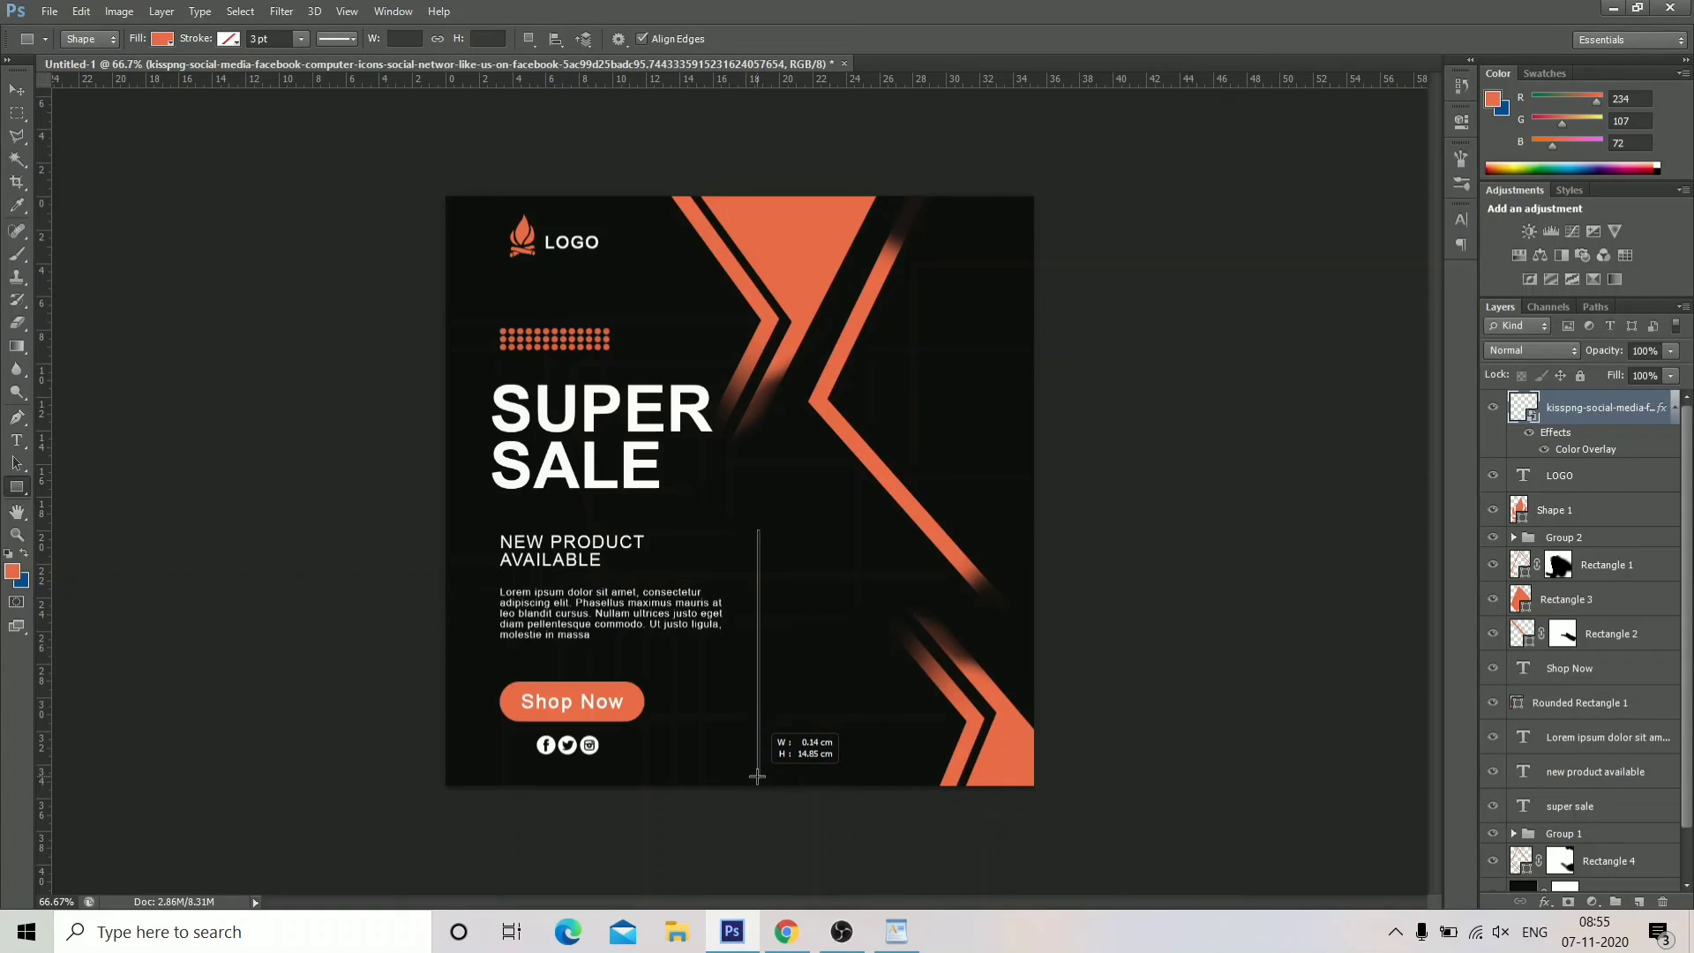
left_click_drag(757, 776, 760, 774)
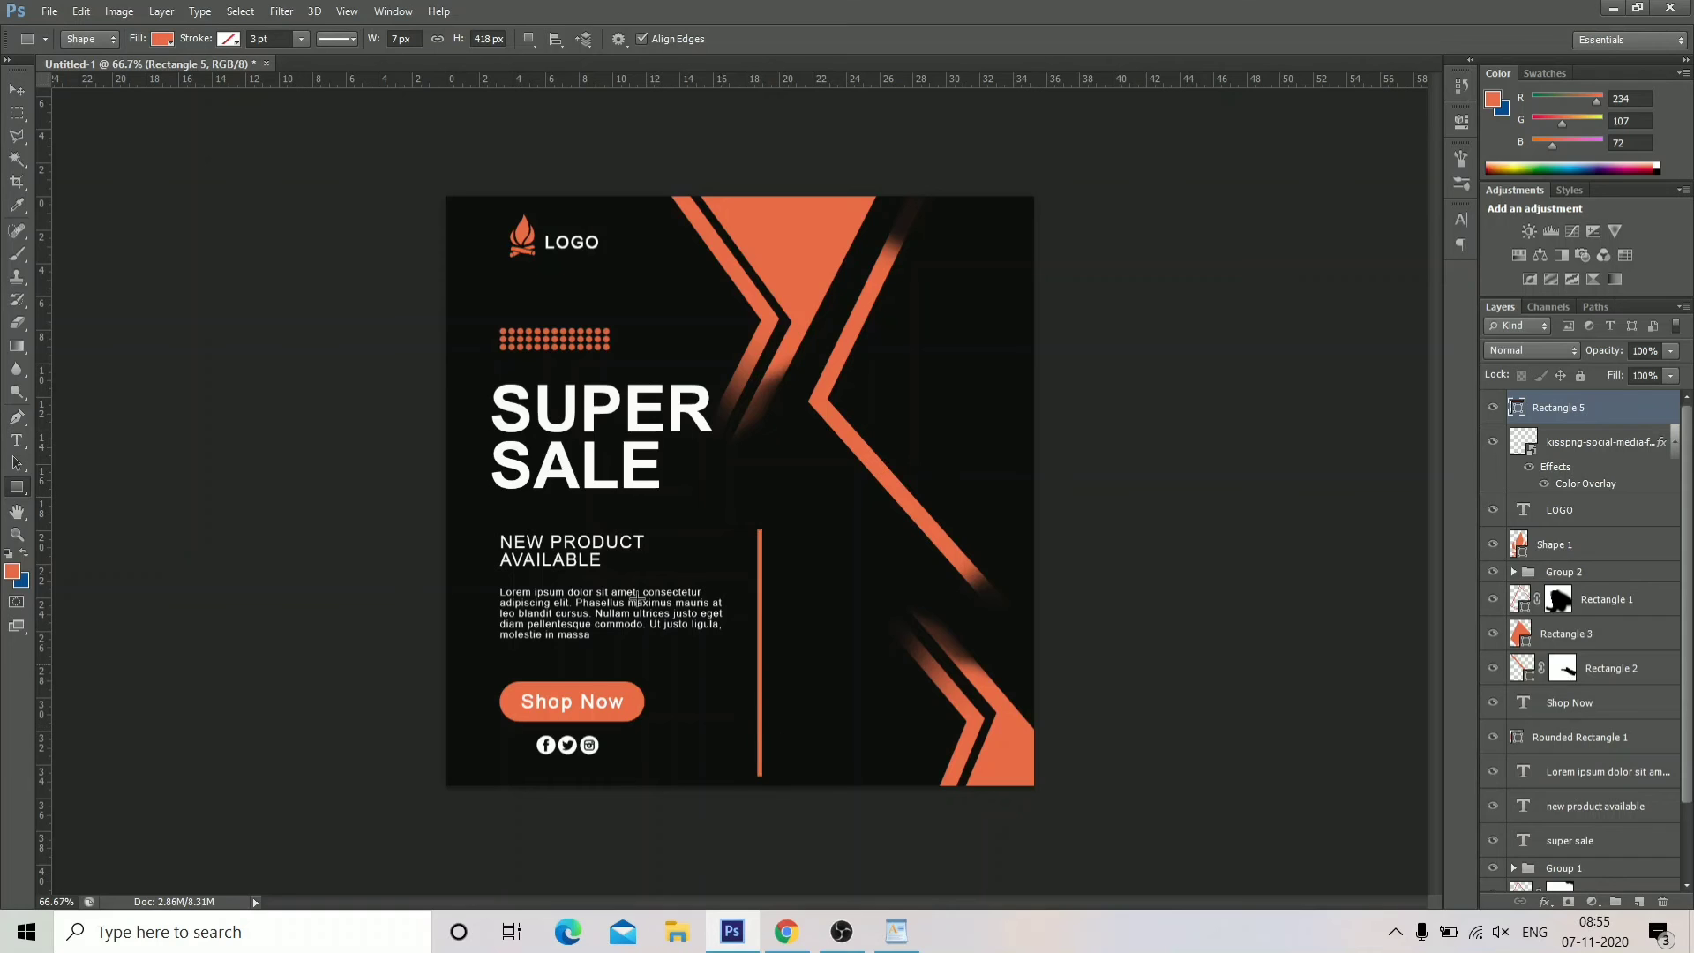
Free-transform the thin vertical rectangle by shifting it 12 px to the right.
left_click(81, 11)
left_click(220, 427)
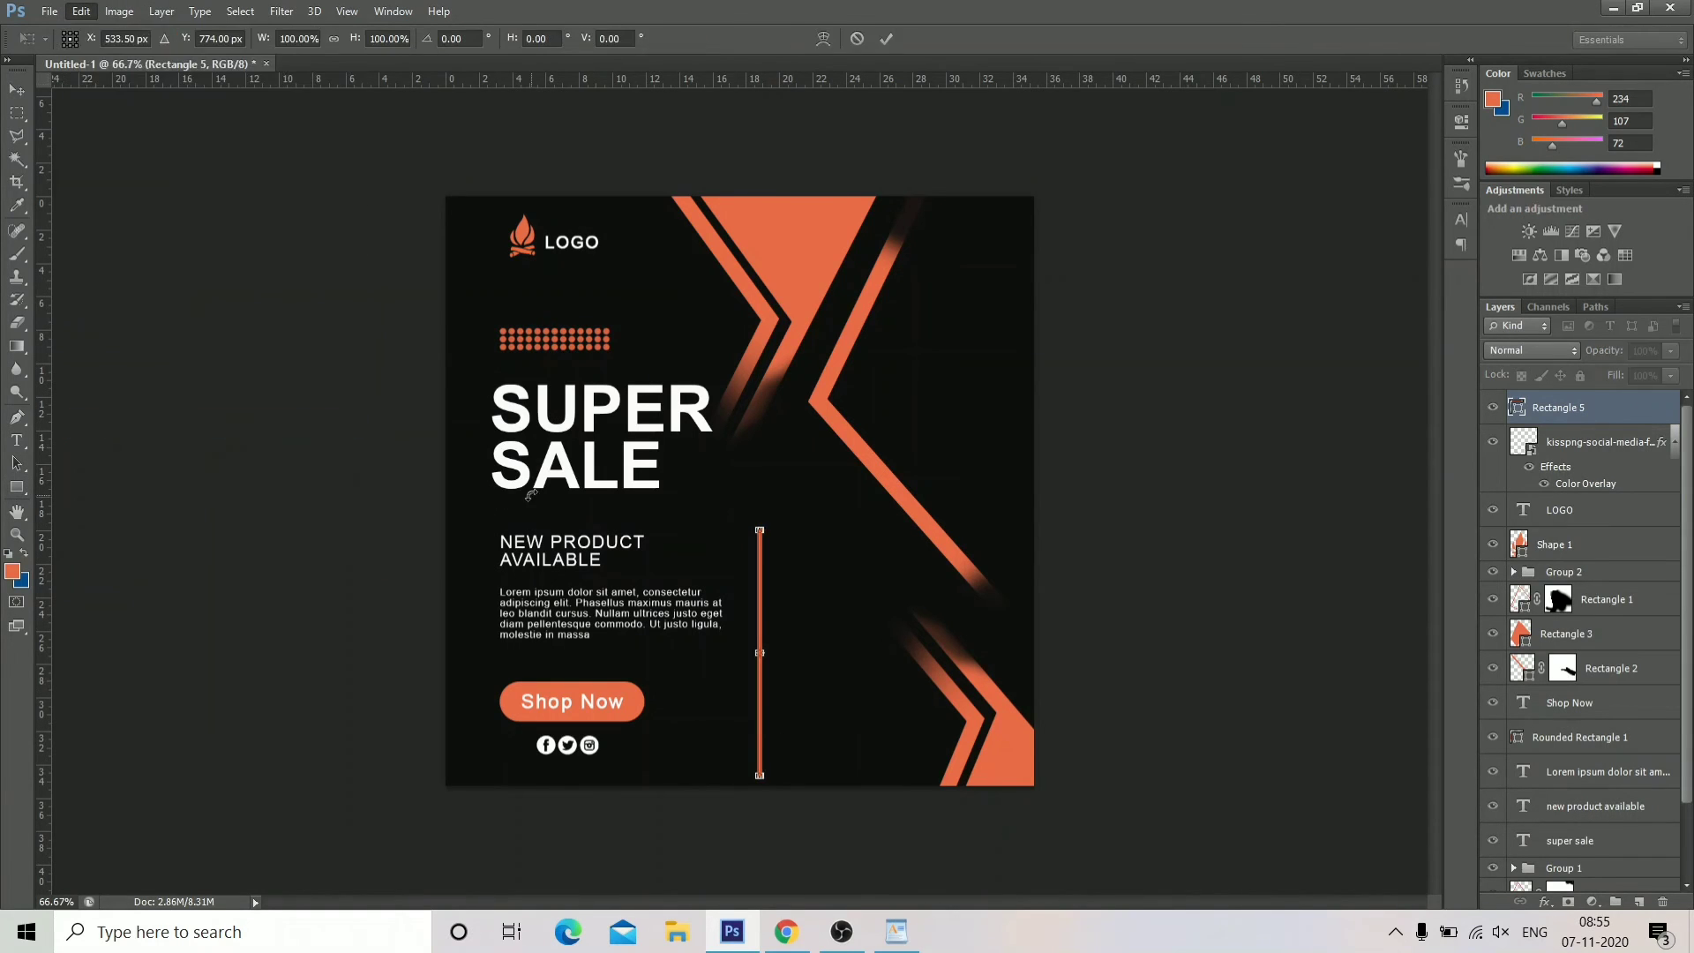
key("Right")
key("Right")
key("Right")
key("Right")
key("Right")
key("Right")
key("Right")
key("Right")
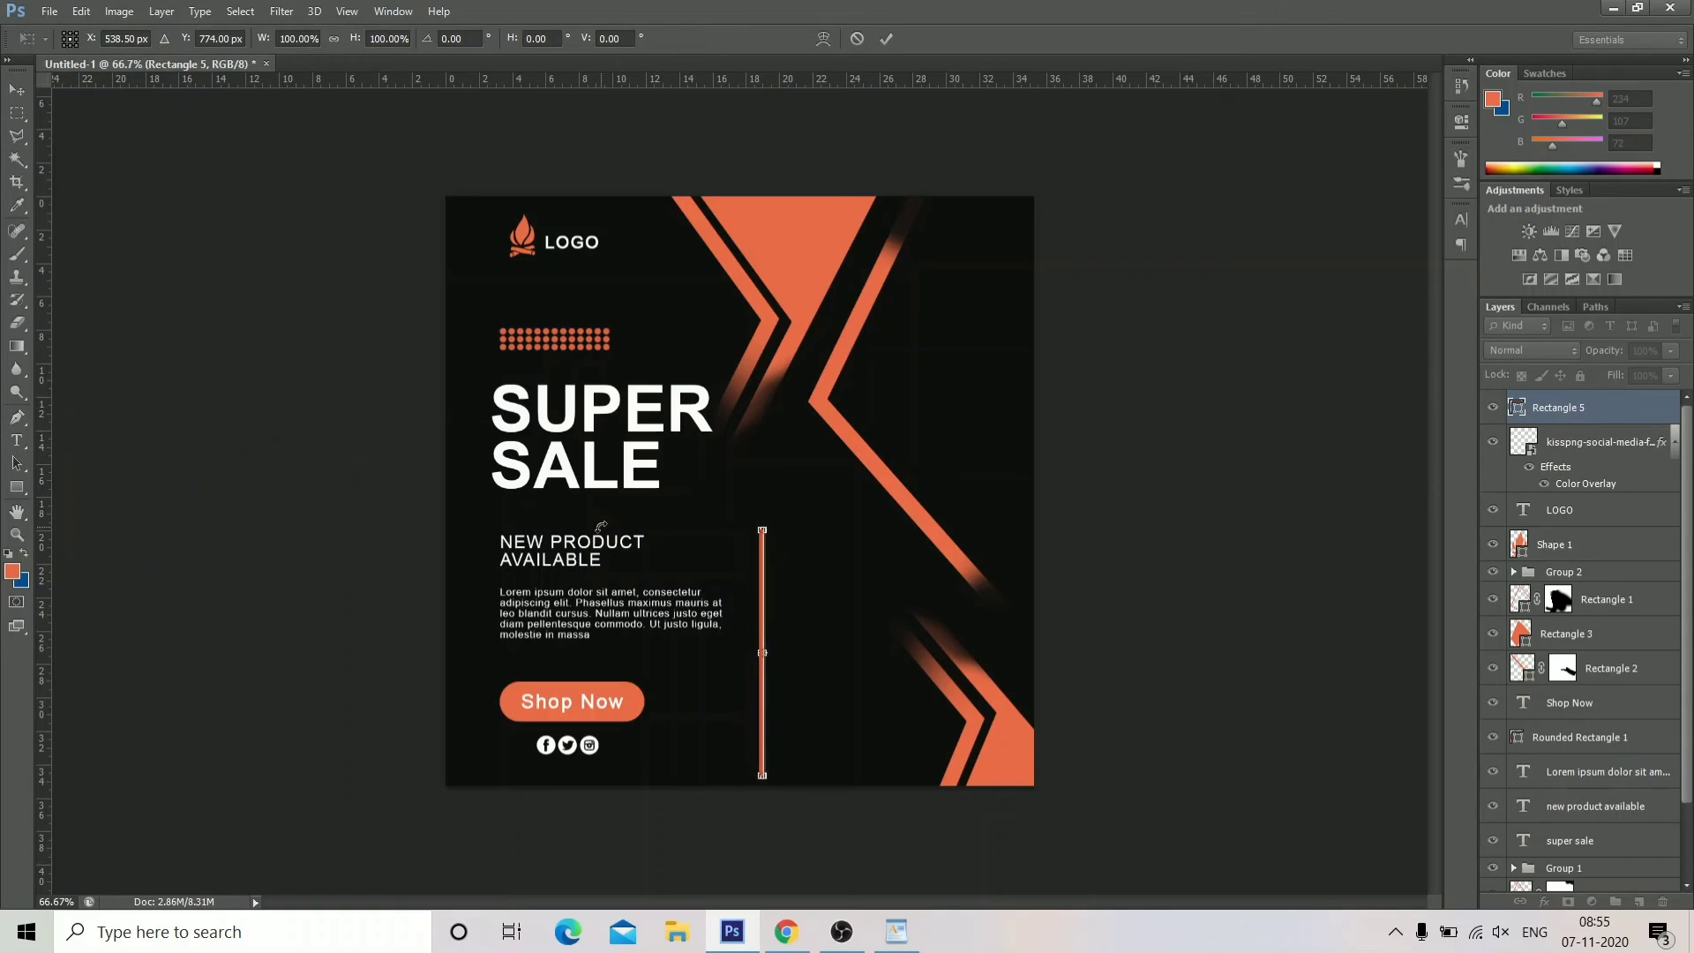
key("Right")
key("Right")
key("Right")
key("Right")
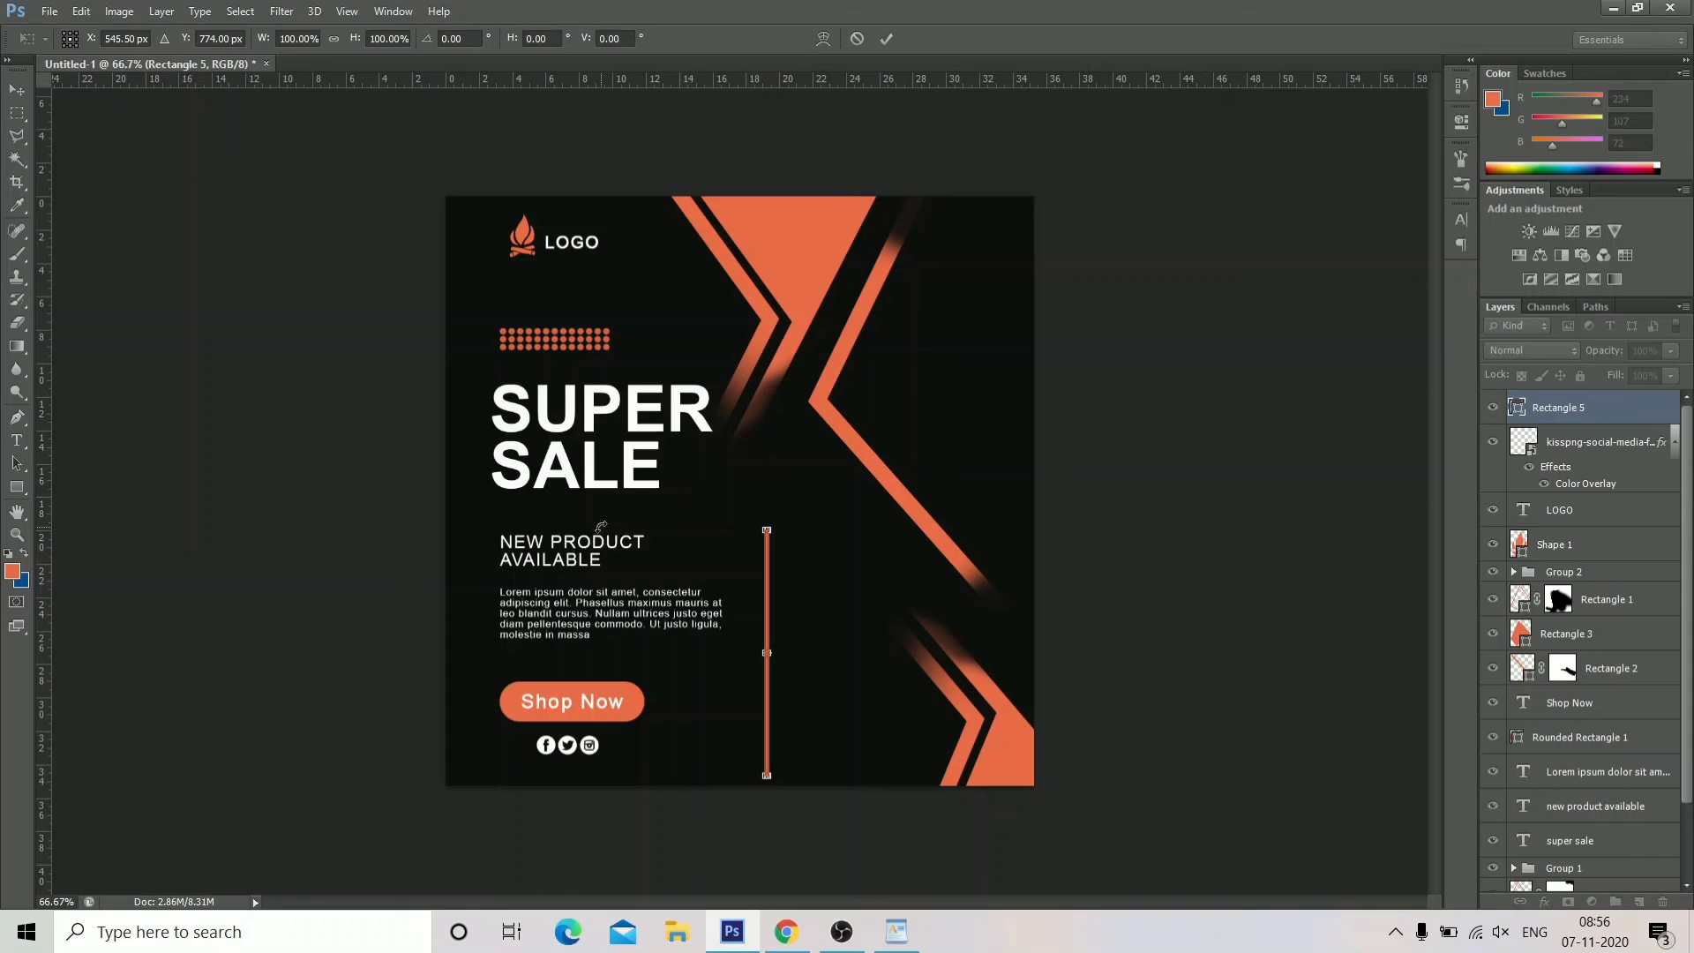
left_click(885, 39)
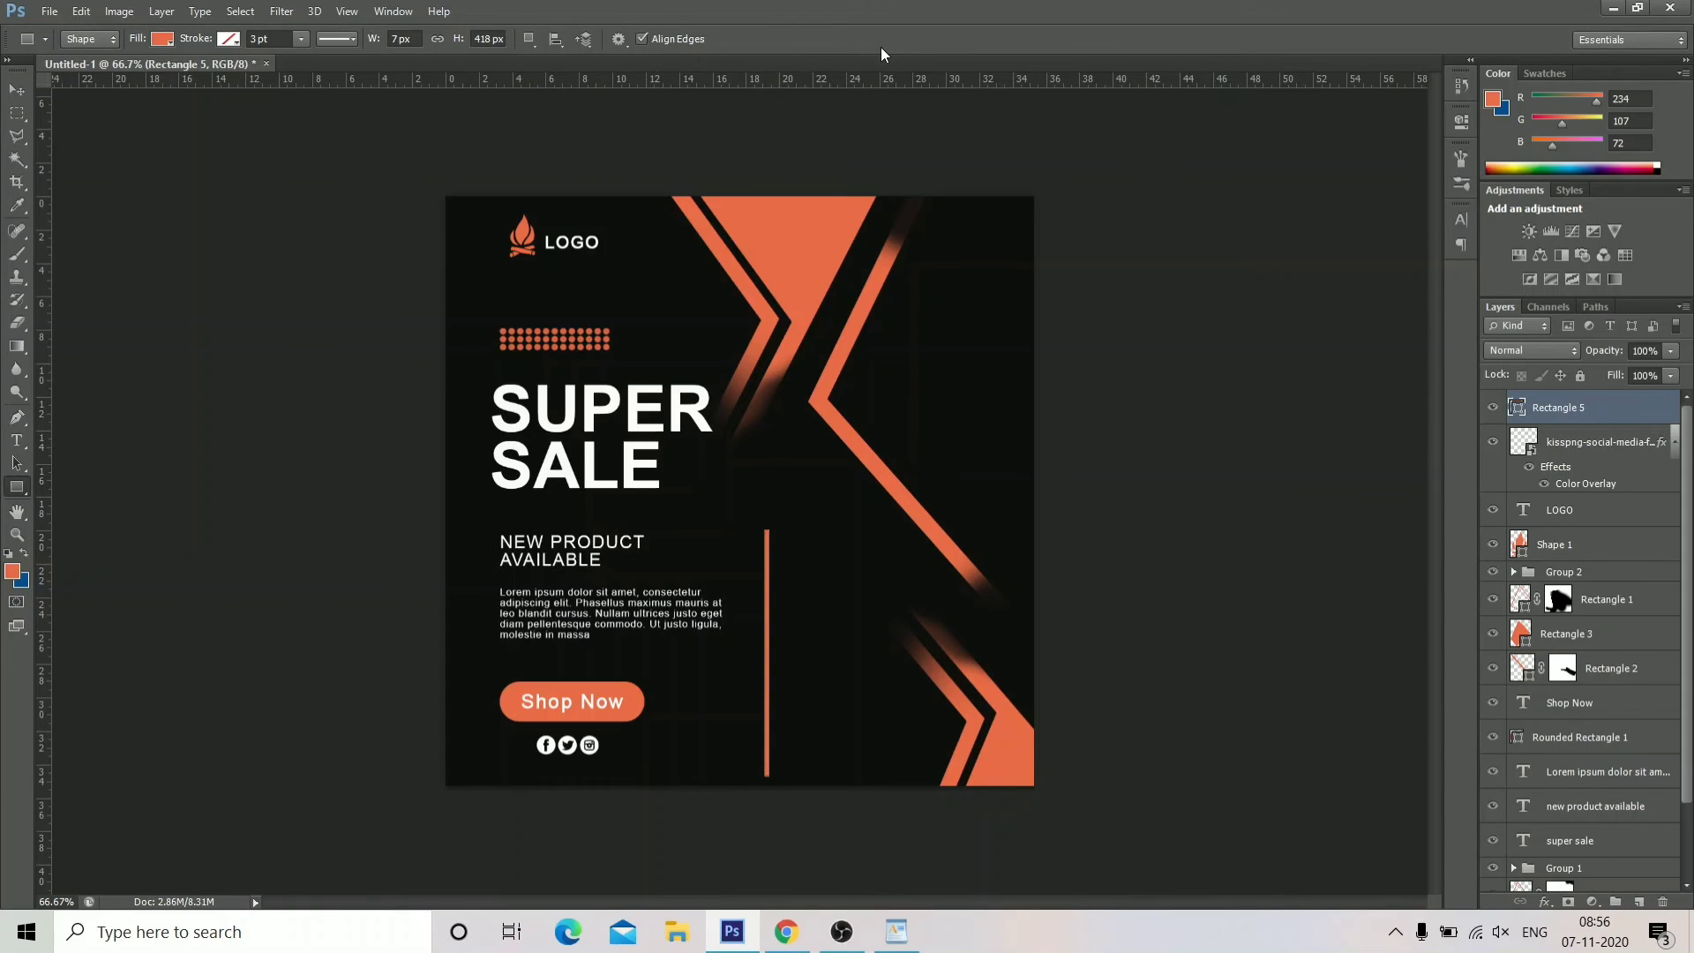
Repeat the shift on successive copies of the thin rectangle to build a row of evenly spaced vertical stripes.
key("ctrl+alt+shift+t")
key("ctrl+alt+shift+t")
key("ctrl+alt+shift+t")
key("ctrl+alt+shift+t")
key("ctrl+alt+shift+t")
key("ctrl+alt+shift+t")
key("ctrl+alt+shift+t")
key("ctrl+alt+shift+t")
key("ctrl+alt+shift+t")
key("ctrl+alt+shift+t")
key("ctrl+alt+shift+t")
key("ctrl+alt+shift+t")
key("ctrl+alt+shift+t")
key("ctrl+alt+shift+t")
key("ctrl+alt+shift+t")
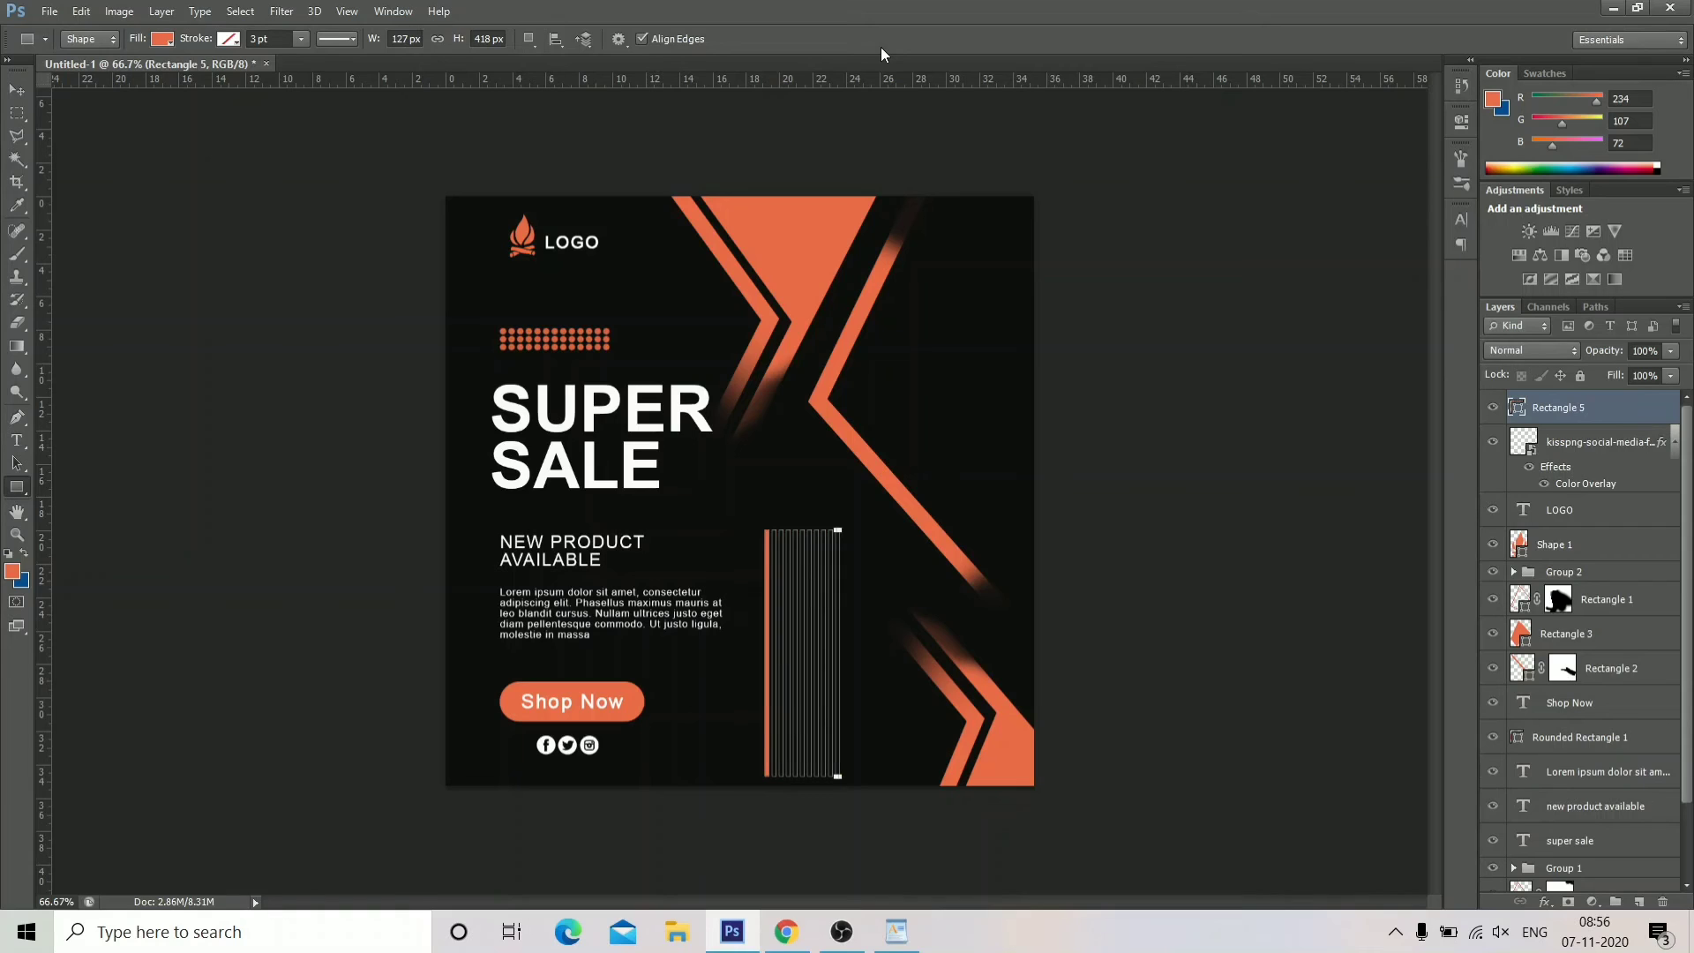
key("ctrl+alt+shift+t")
key("ctrl+alt+shift+t")
key("ctrl+alt+shift+t")
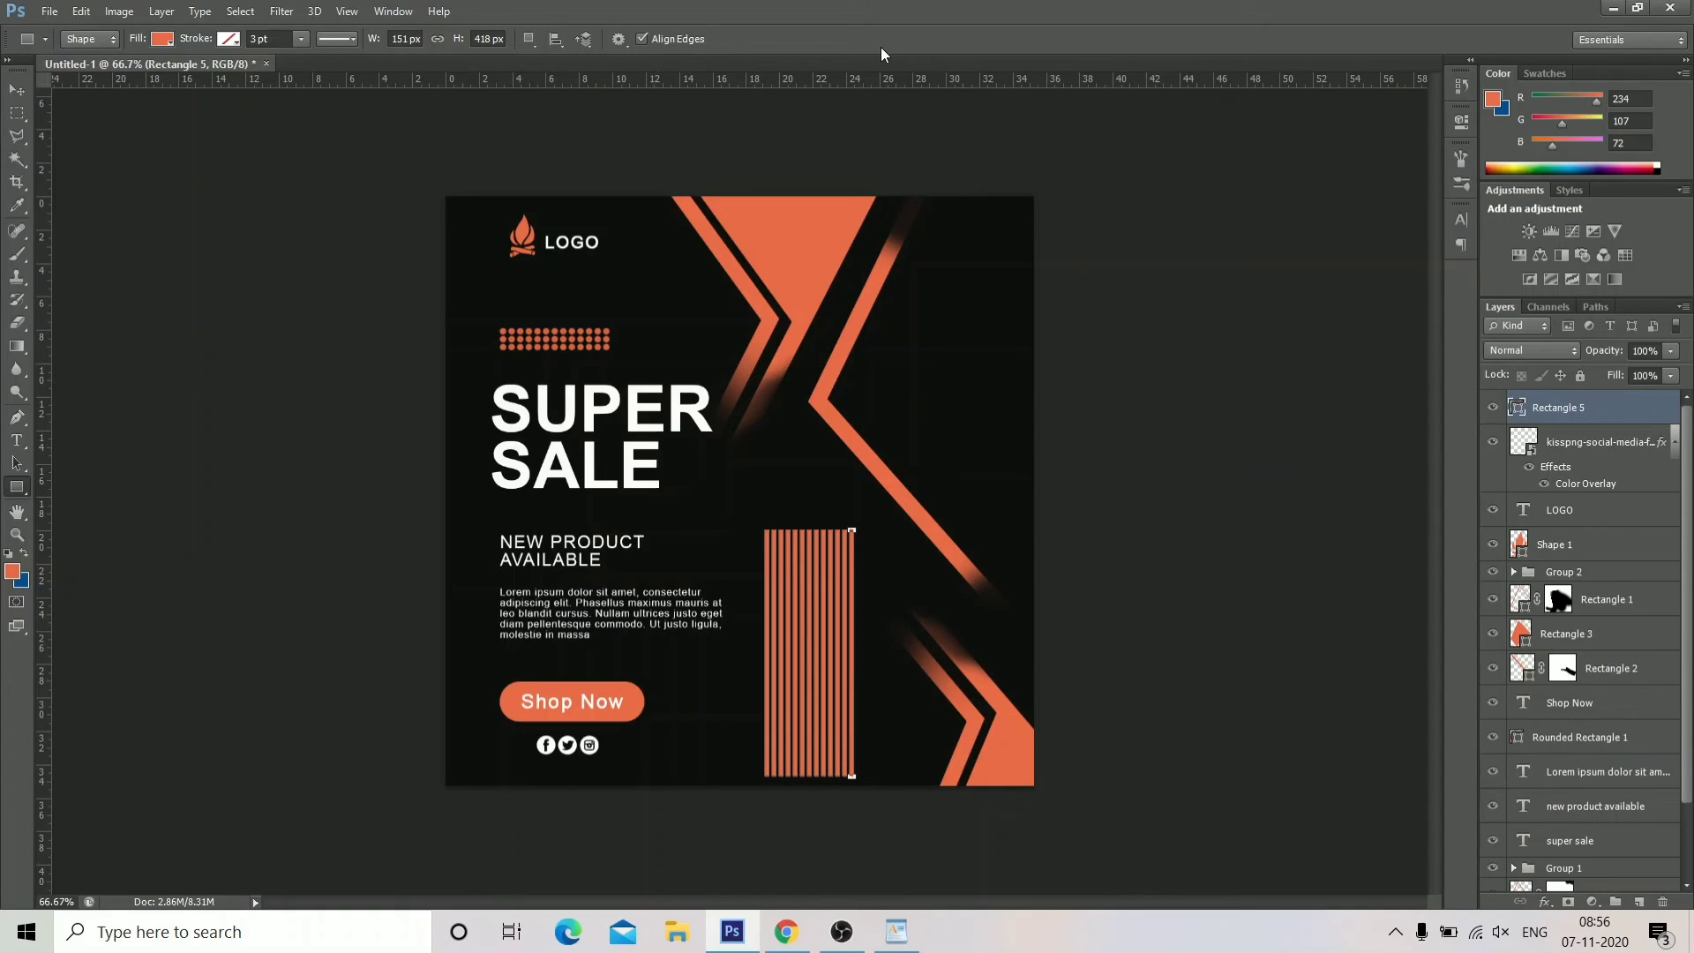
key("ctrl+alt+shift+t")
key("ctrl+alt+shift+t")
key("ctrl+alt+shift+t")
key("ctrl+alt+shift+t")
key("ctrl+alt+shift+t")
key("ctrl+alt+shift+t")
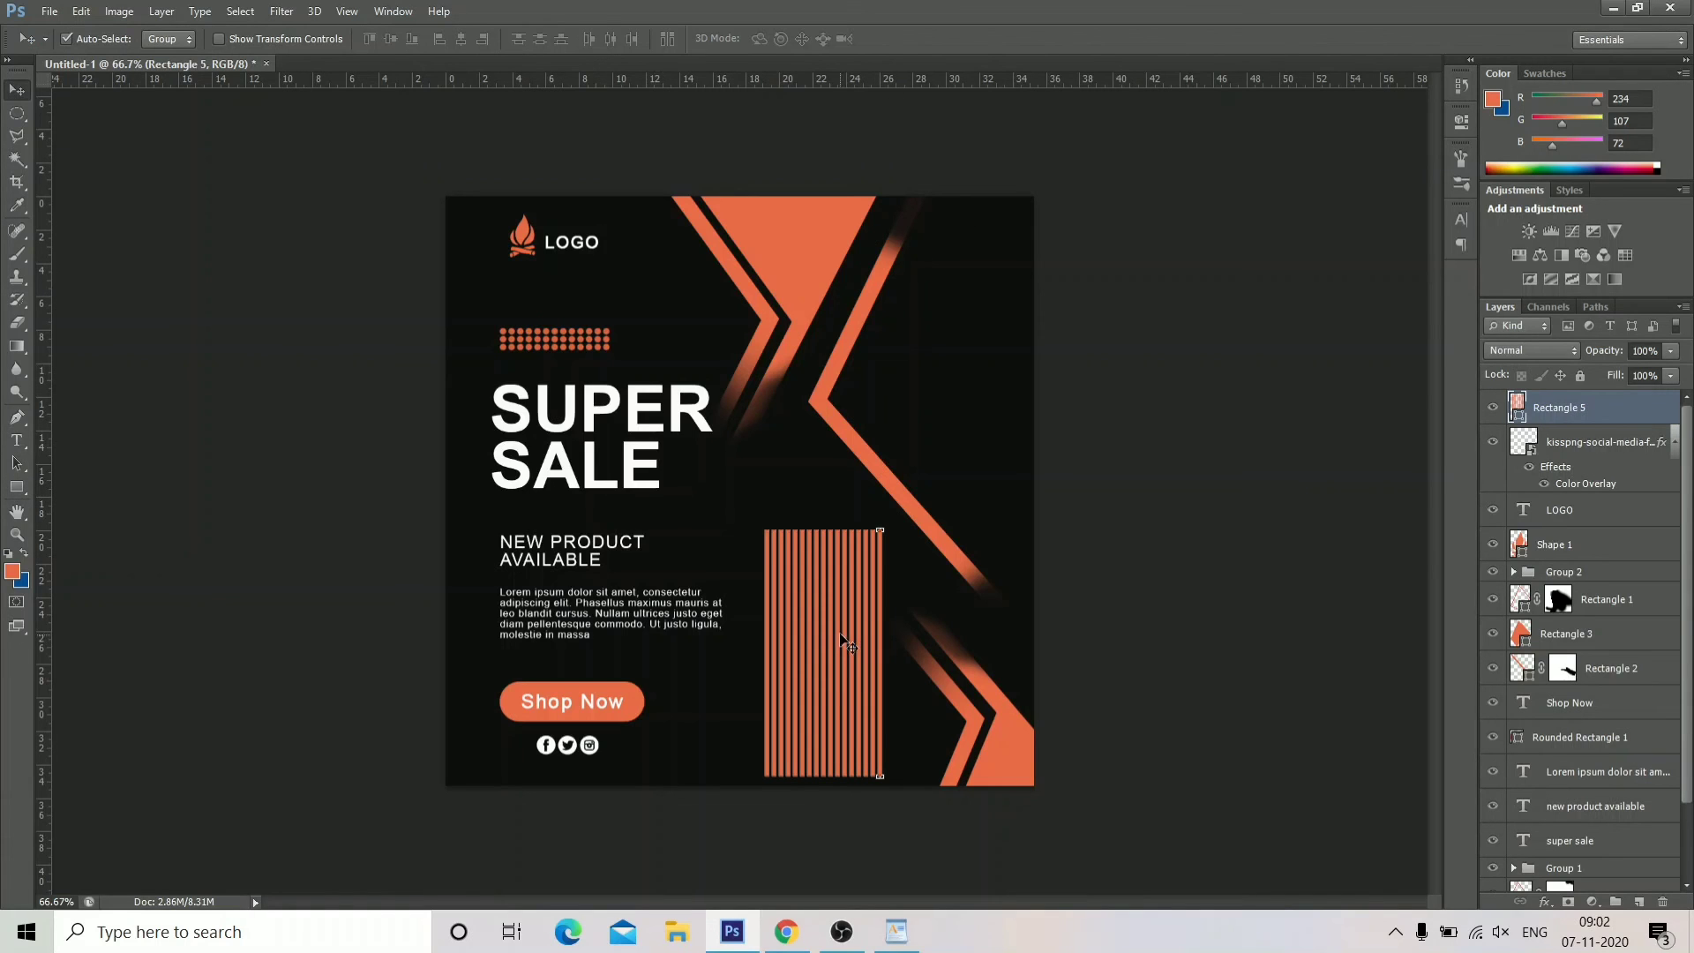
Move the stripes so they run off the post's top-right corner and set their layer opacity to 45%.
left_click_drag(825, 608, 1044, 317)
left_click_drag(1043, 338, 994, 179)
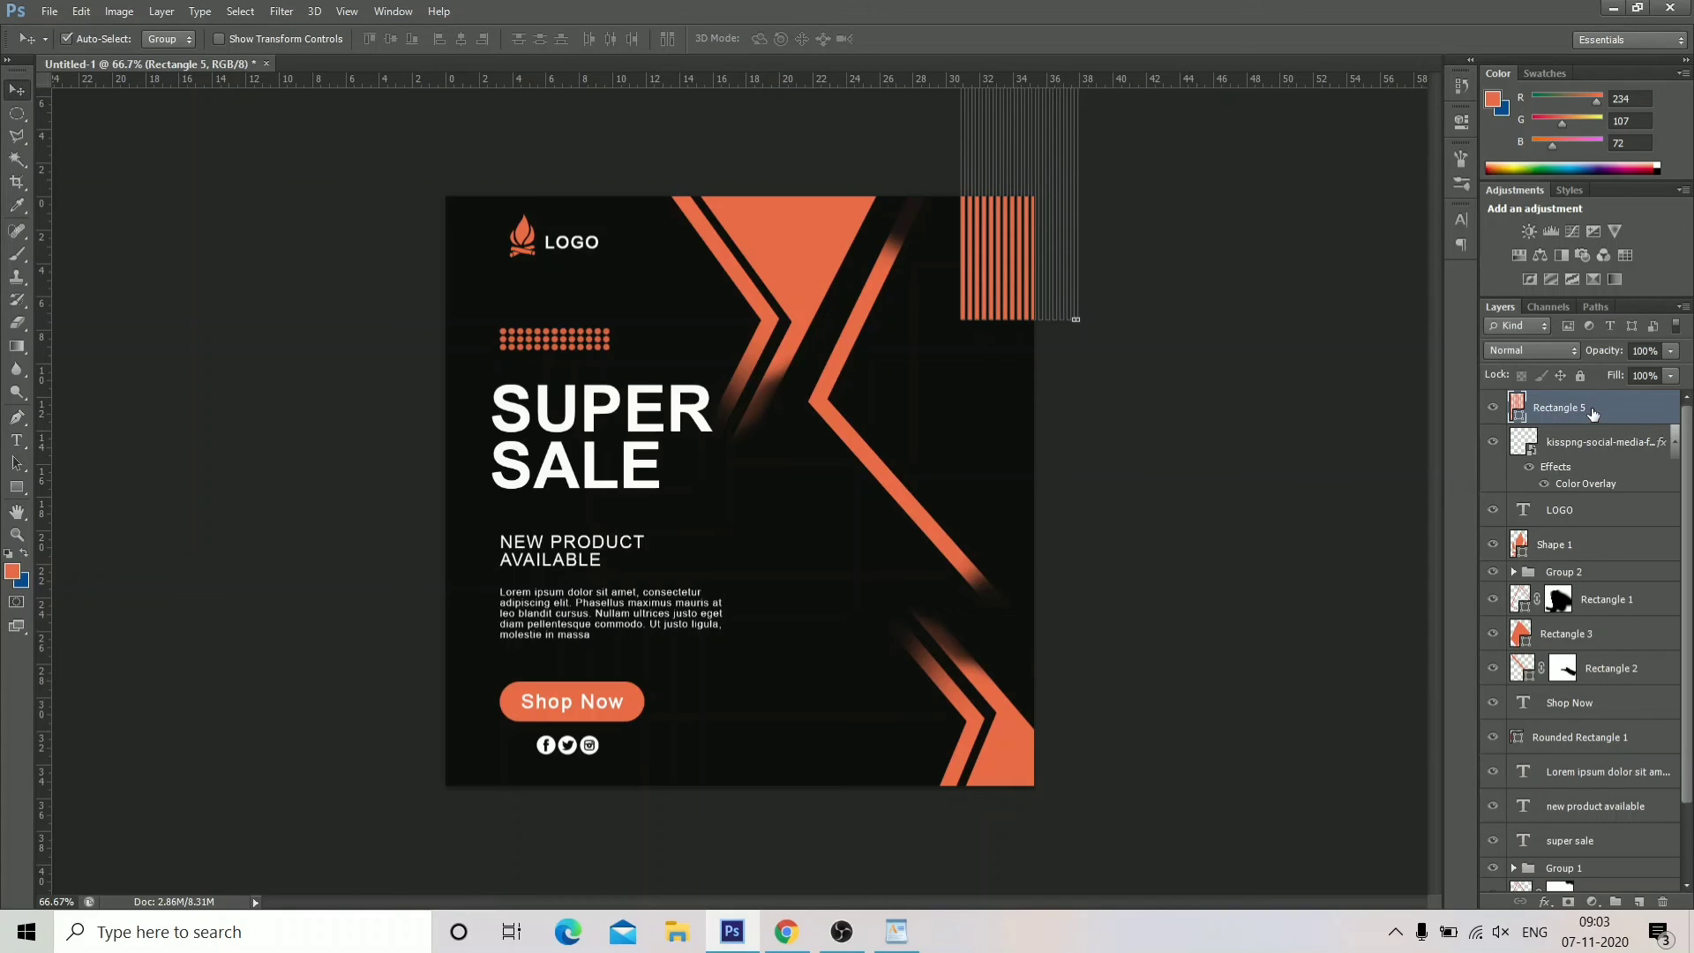
left_click(1670, 350)
left_click_drag(1673, 372, 1622, 367)
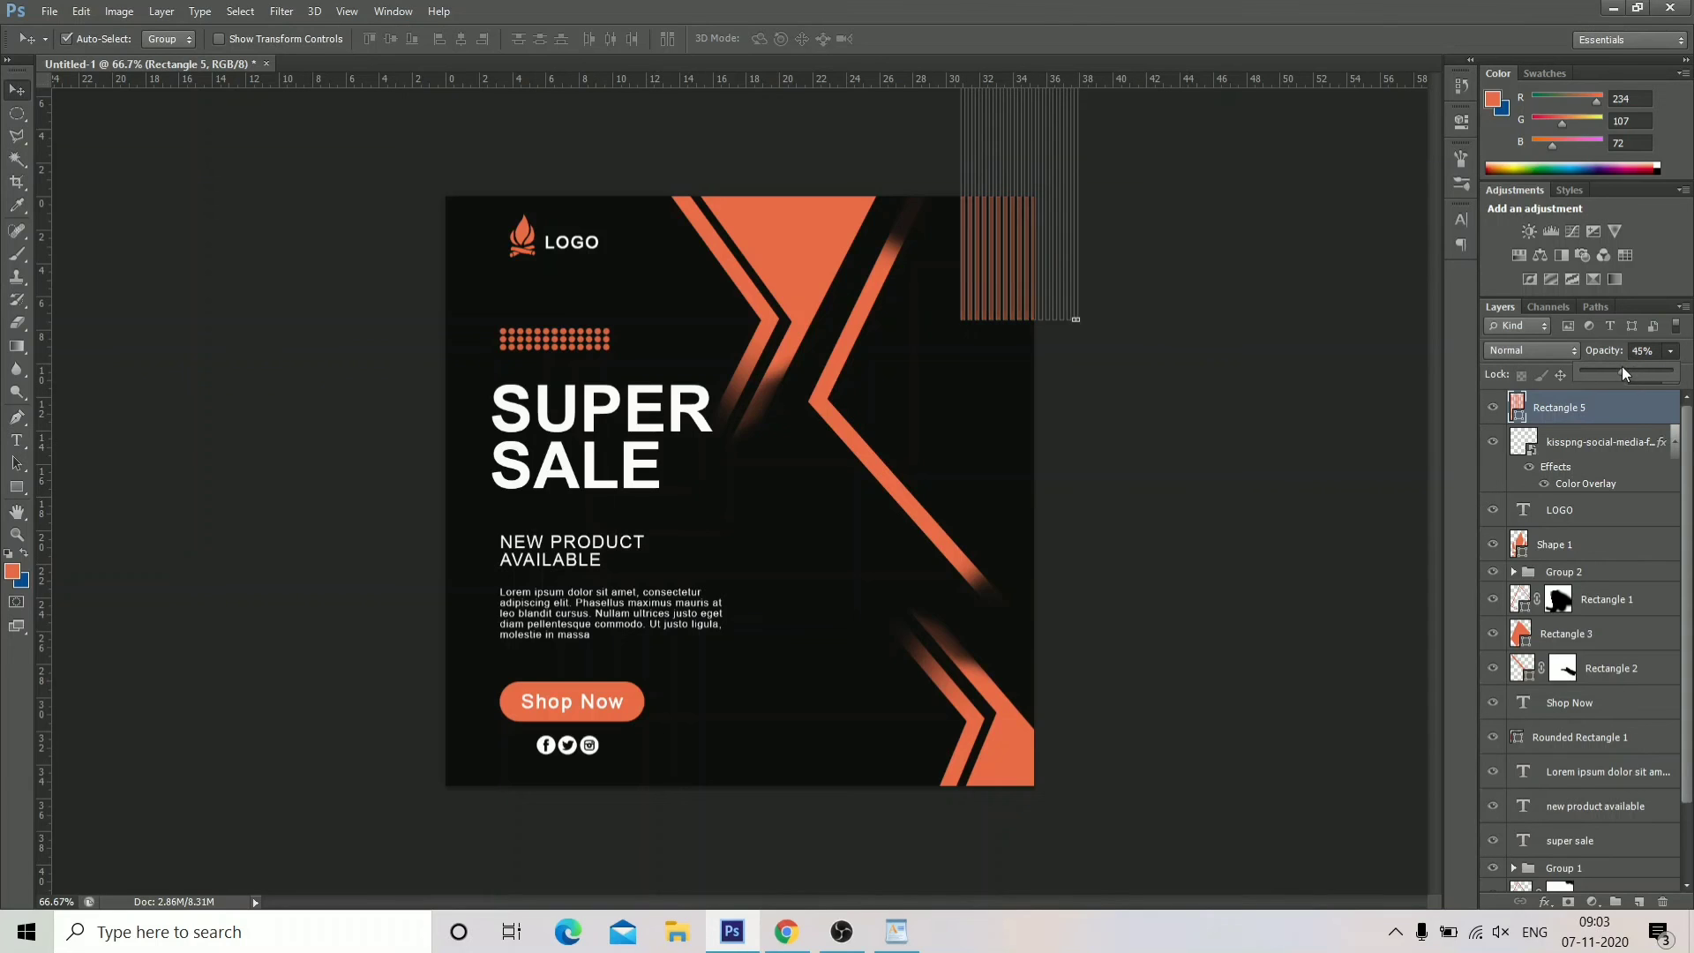
left_click(1673, 350)
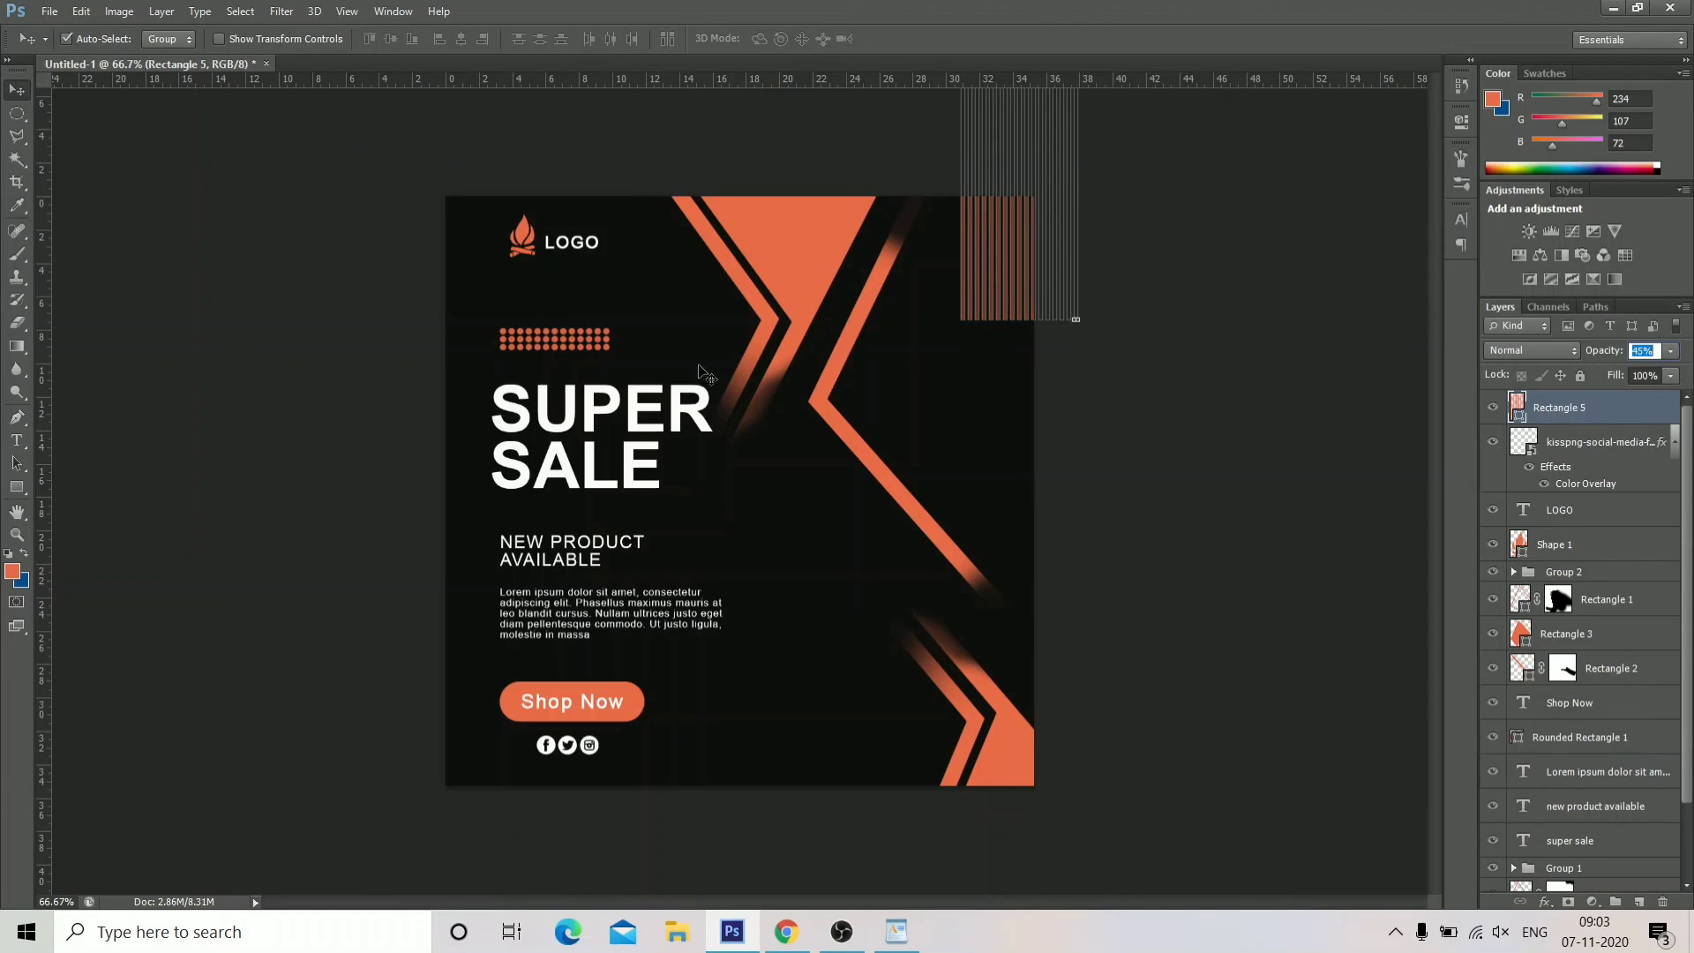
left_click(496, 276)
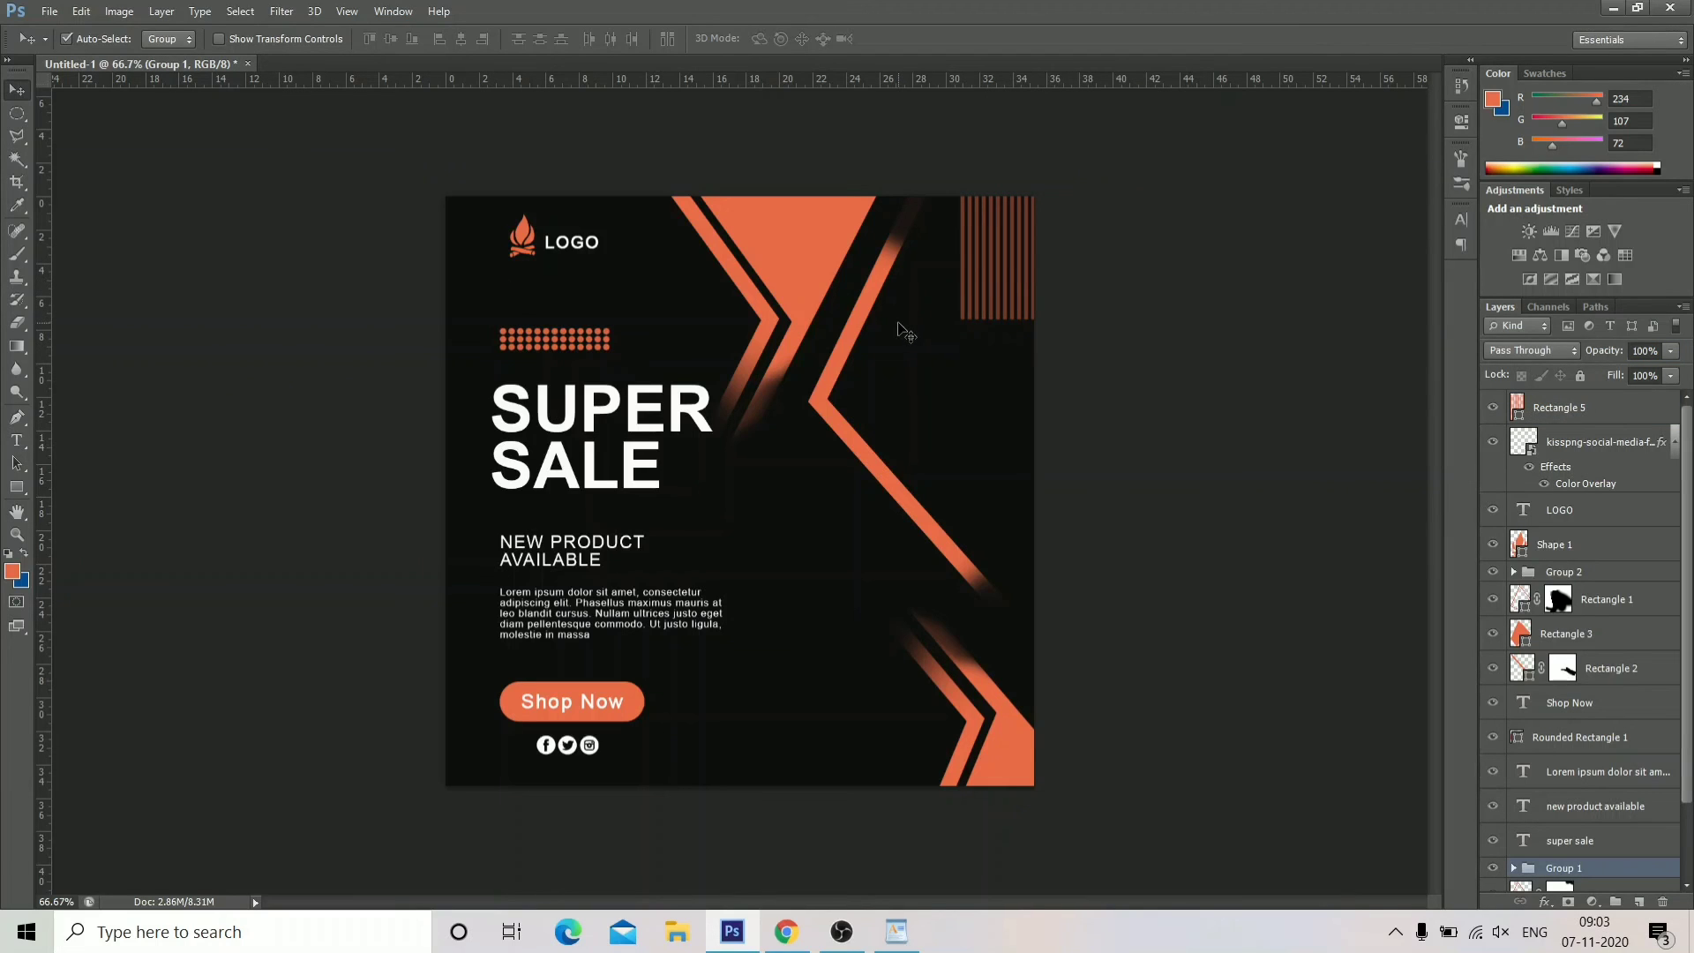
left_click_drag(994, 268, 1017, 263)
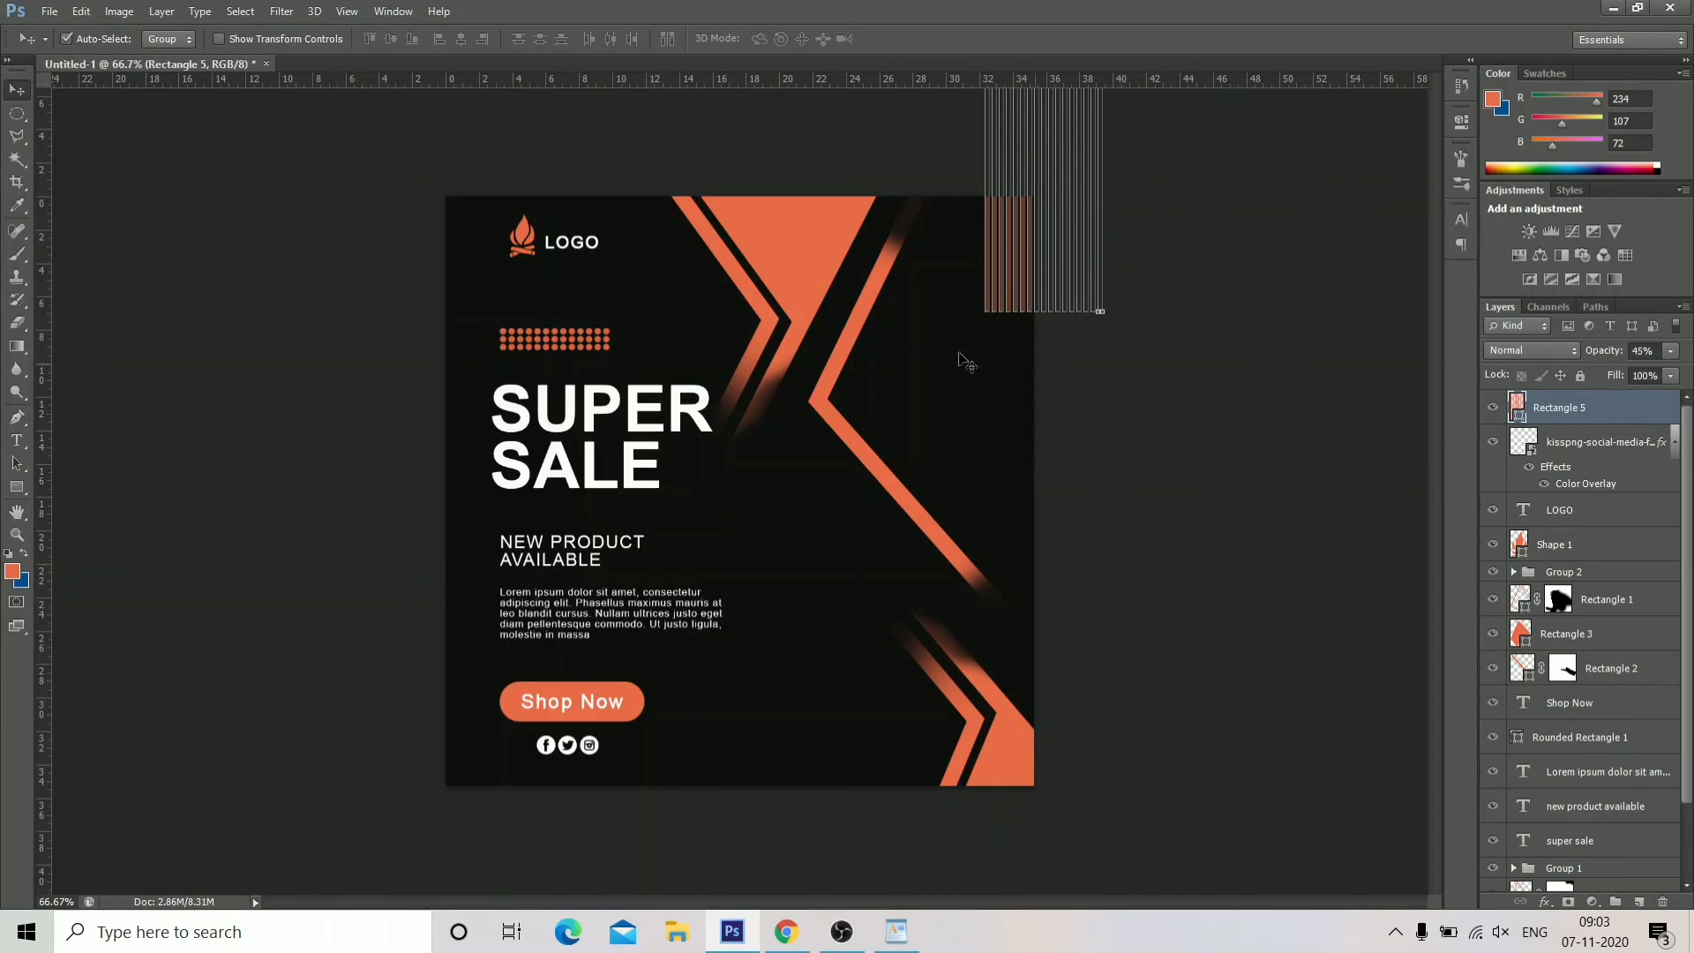
left_click(470, 279)
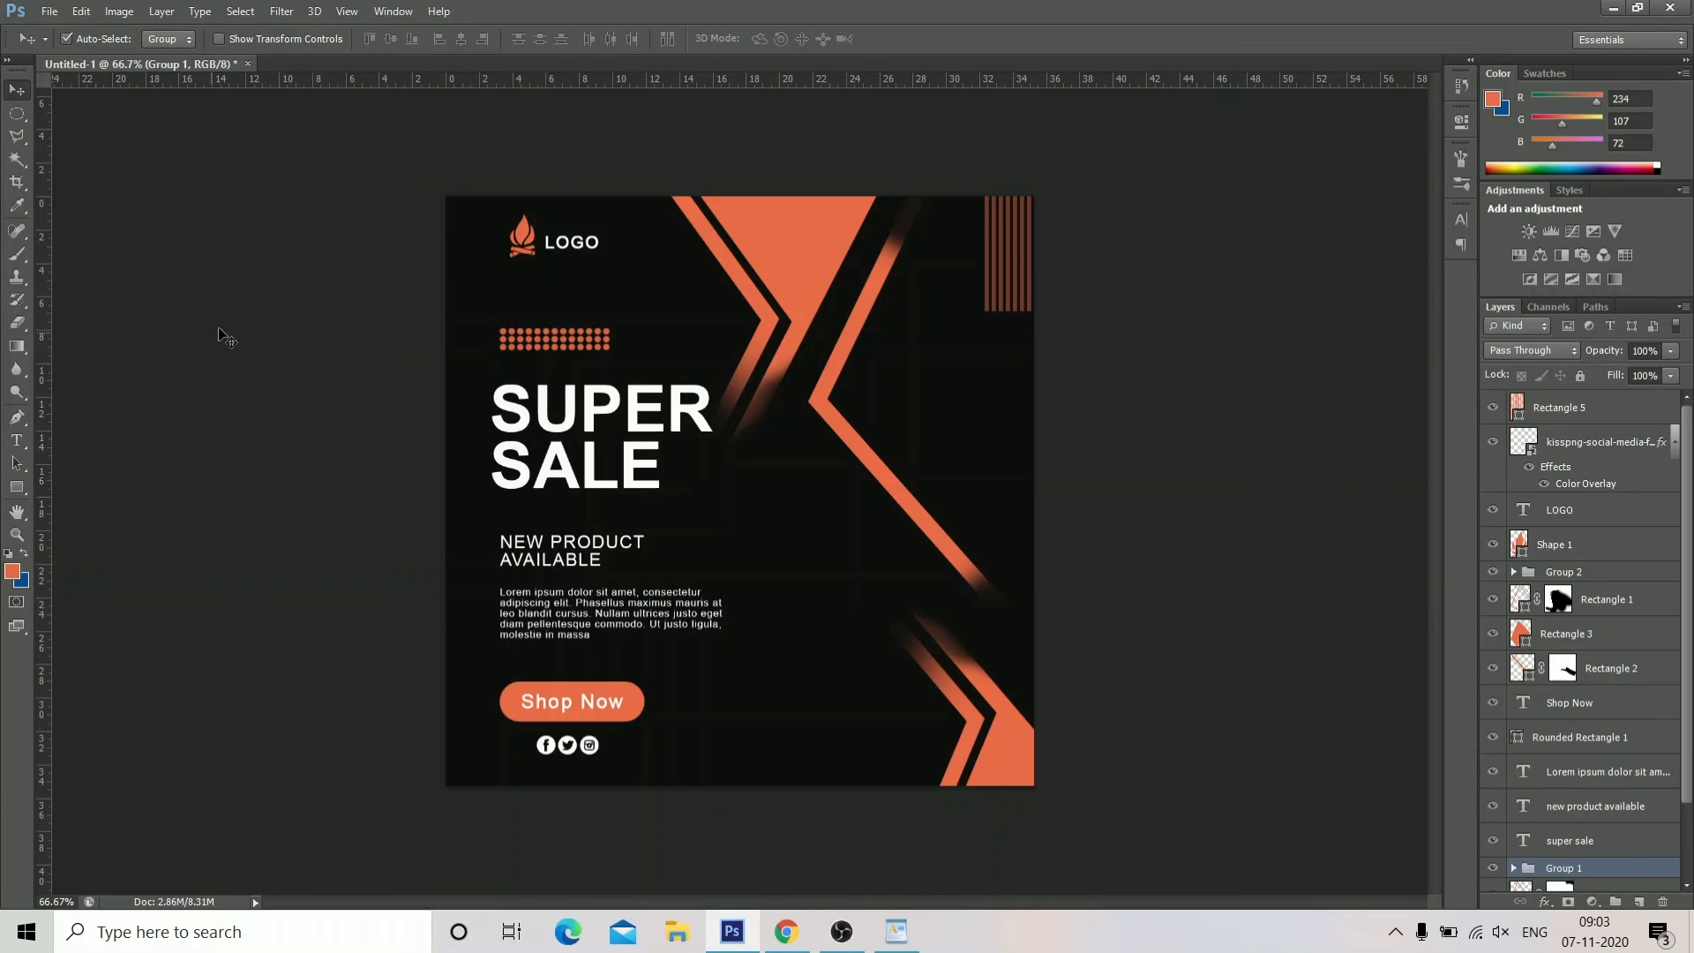
Place the kisspng battery-charger product image, scale it to about 37%, and position it beside the body text over the orange shapes.
left_click(39, 12)
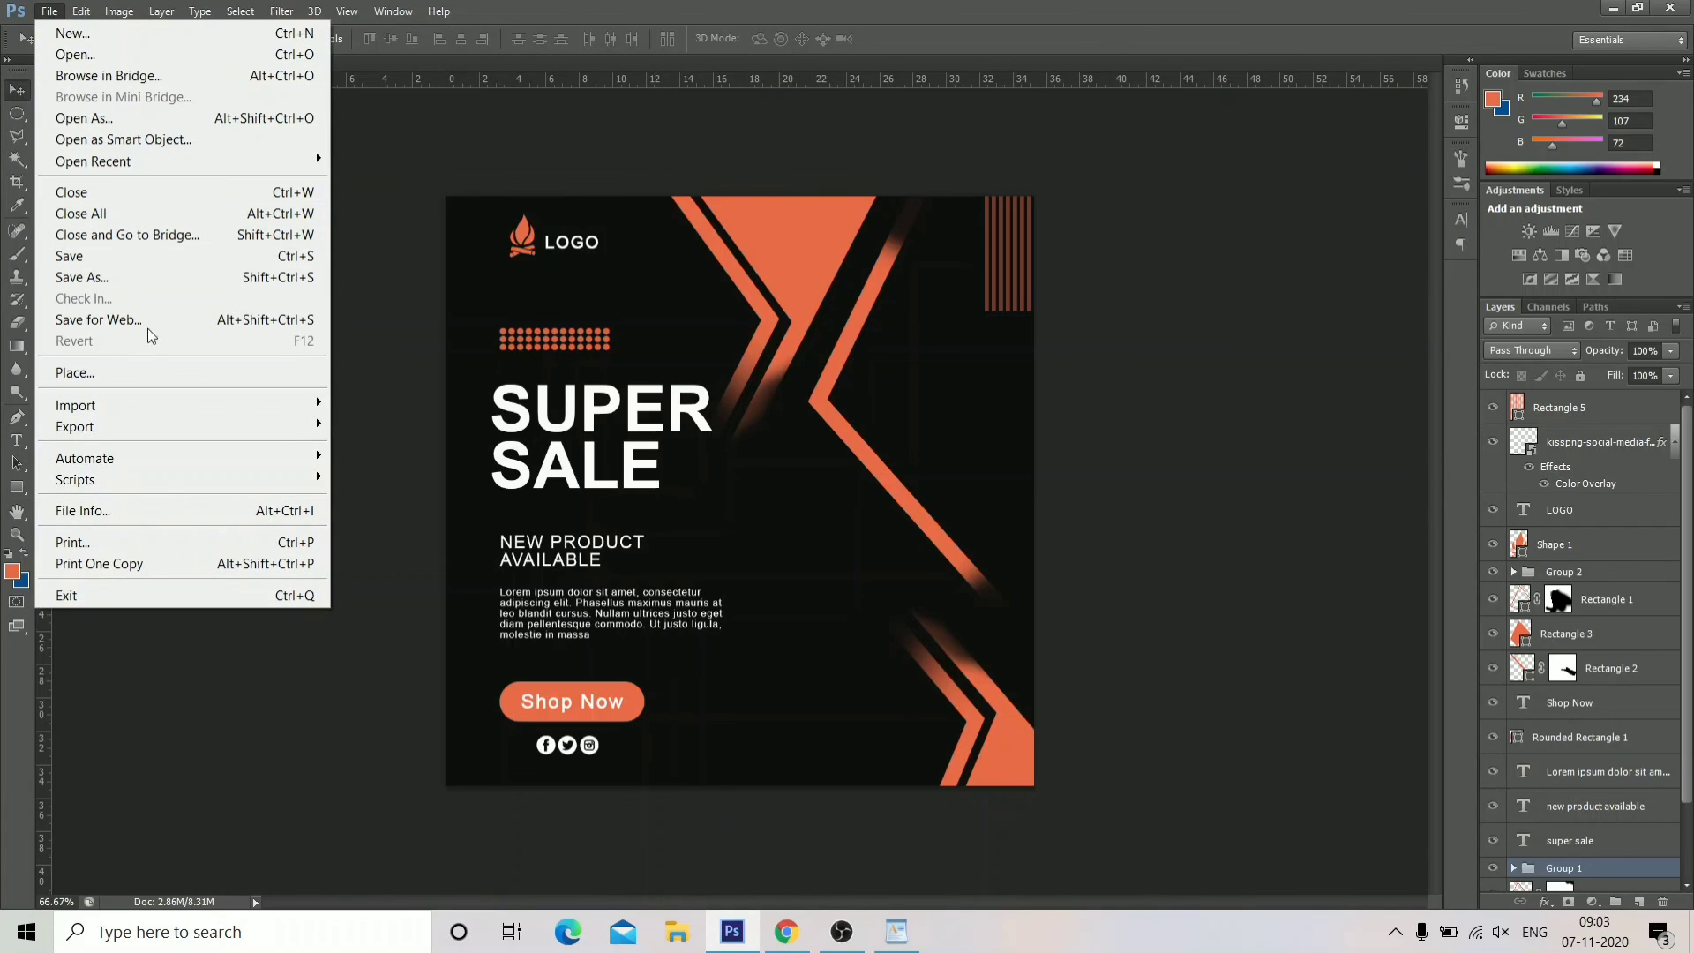
left_click(150, 372)
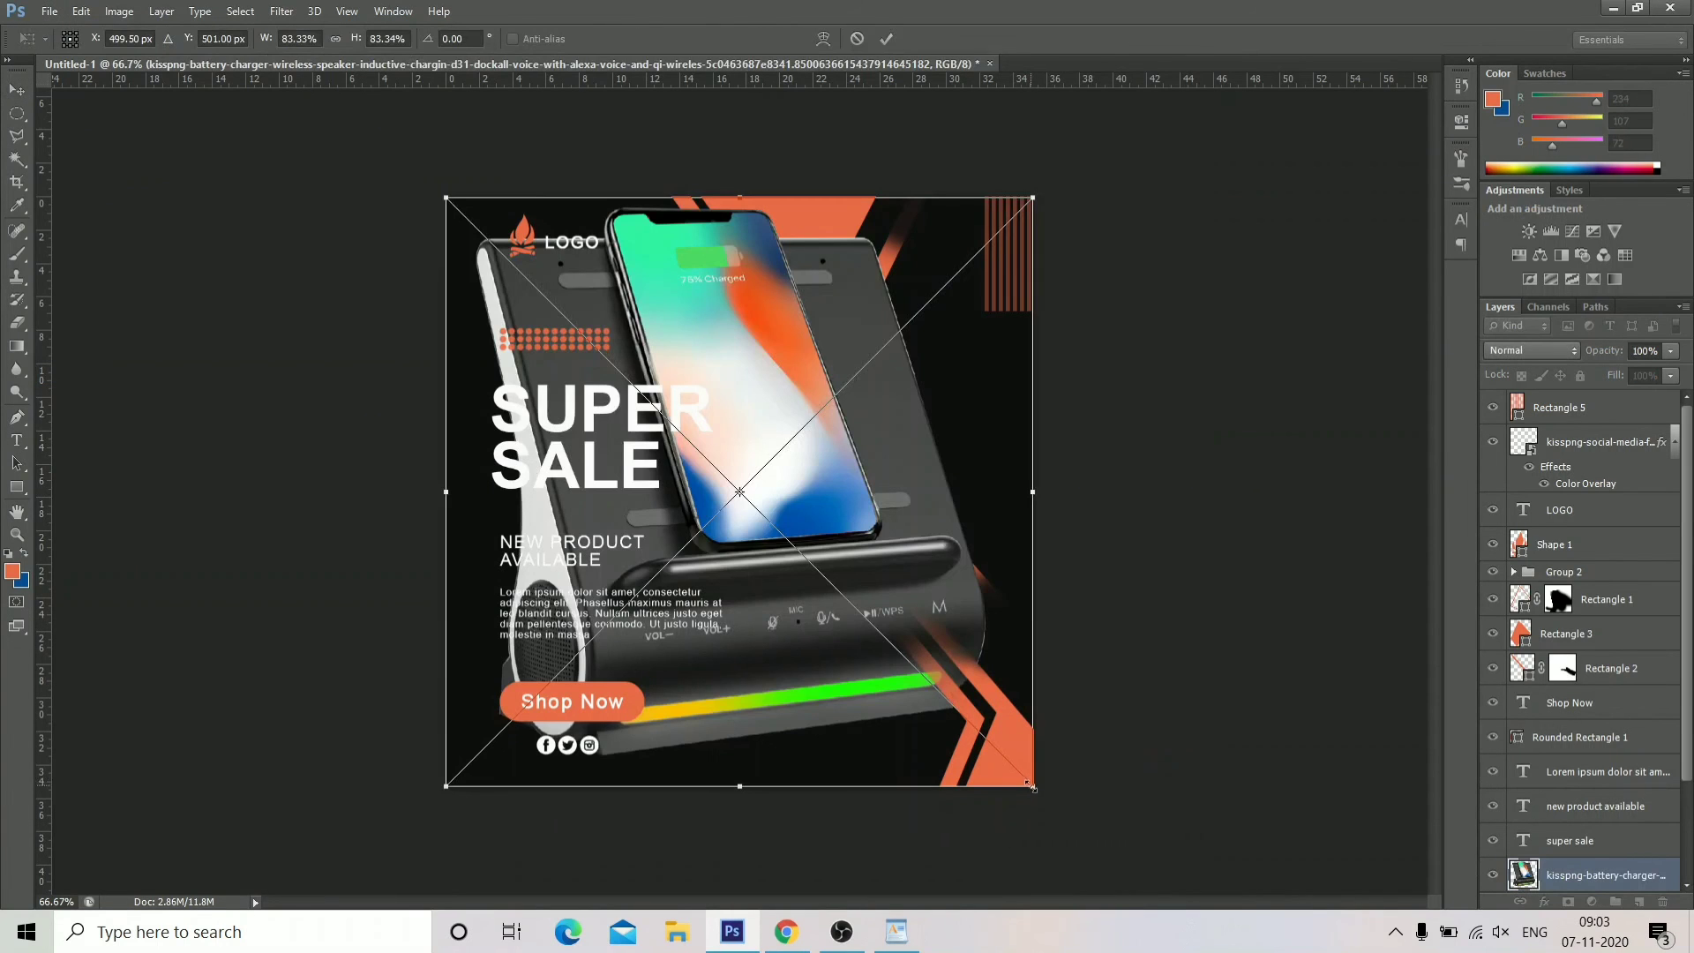
left_click_drag(1033, 788, 925, 628)
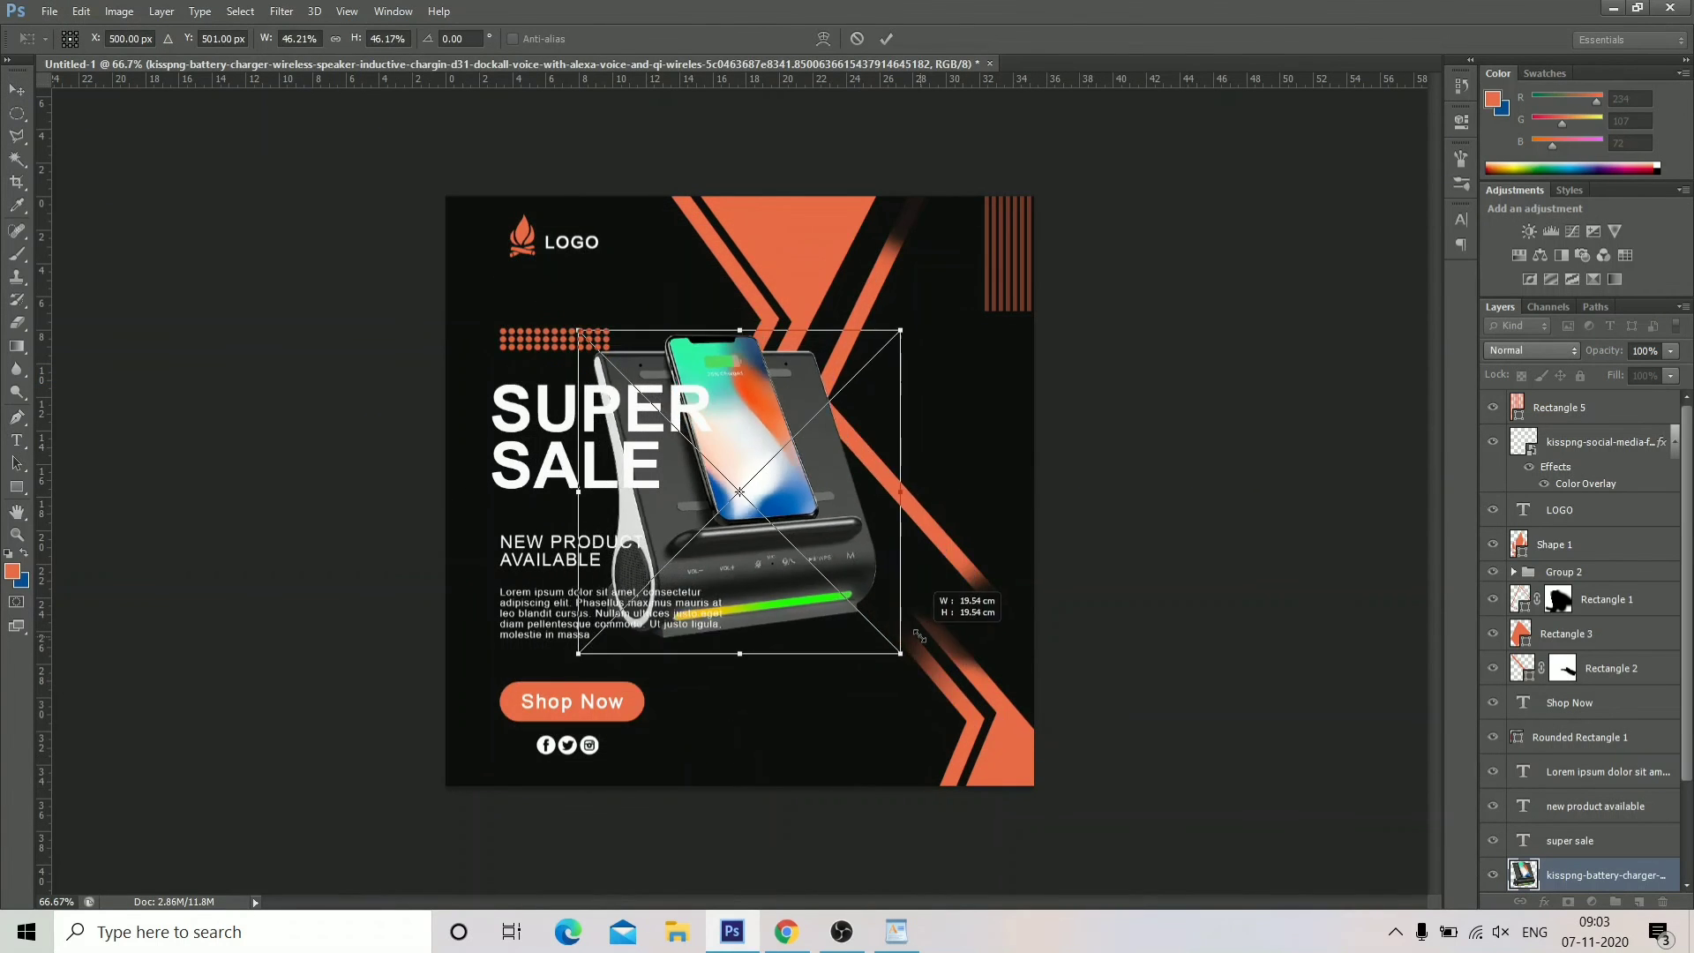
left_click_drag(925, 510, 986, 535)
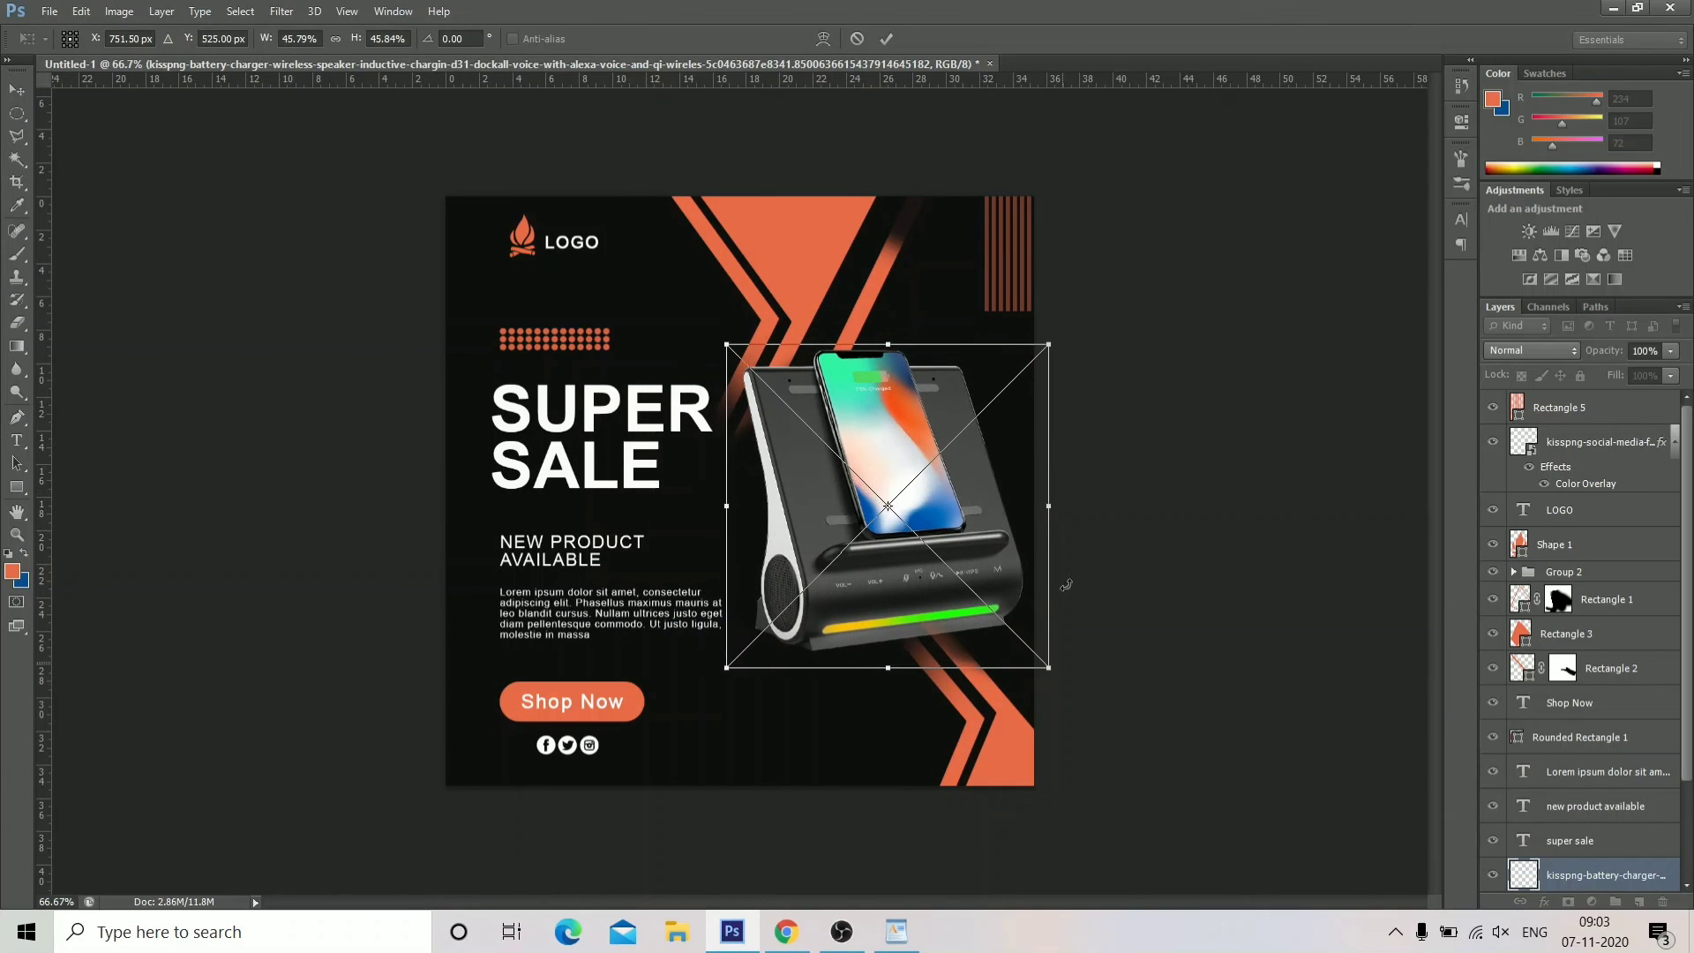
left_click_drag(1048, 346, 1018, 375)
left_click_drag(970, 472, 961, 506)
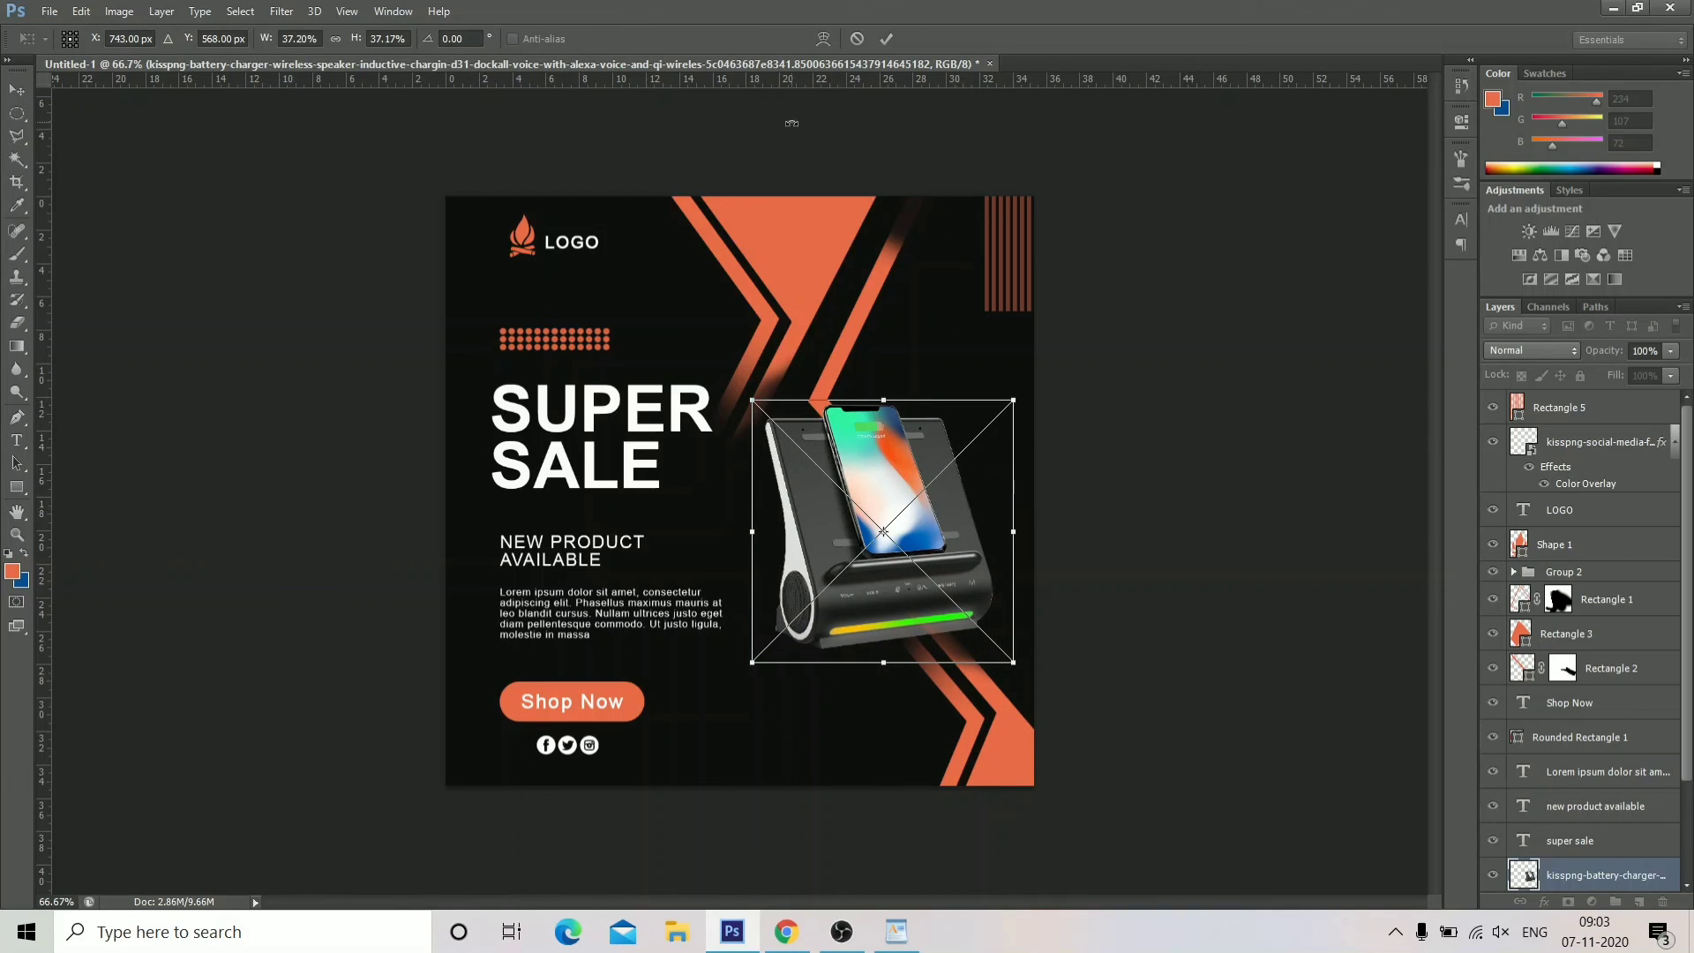
left_click(887, 39)
Duplicate the stripe layer into the post's bottom-left corner and move the original stripes further into the top-right corner.
left_click(1614, 411)
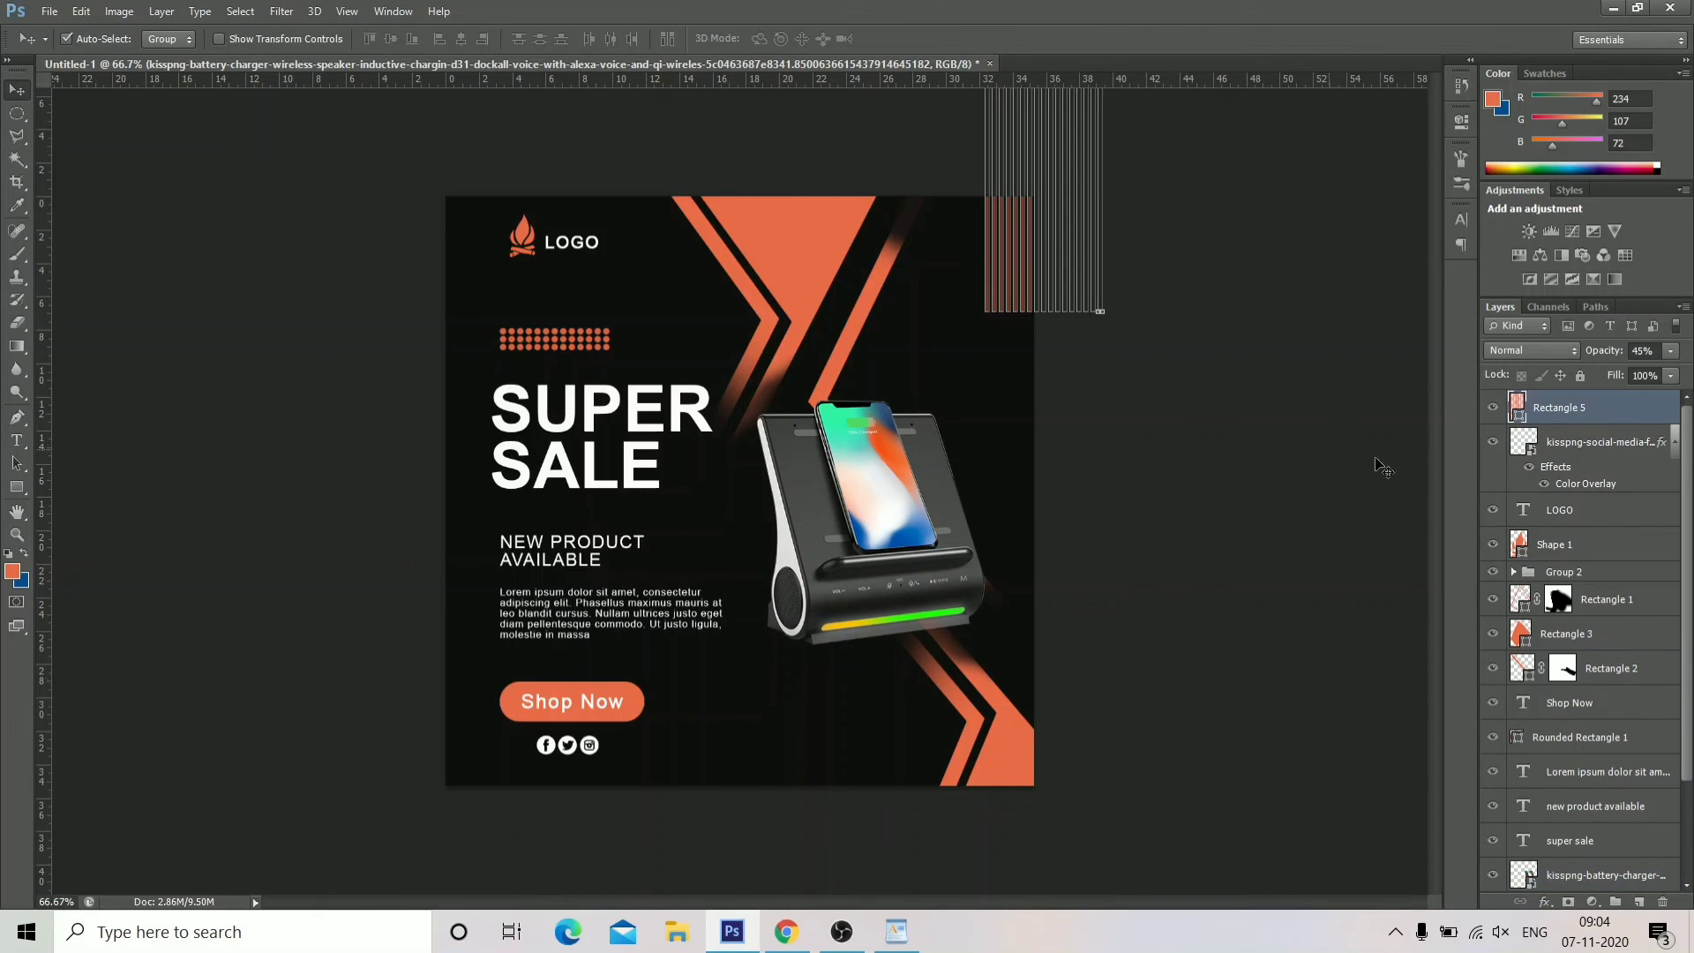
left_click_drag(1616, 414, 1639, 901)
left_click_drag(1048, 219, 389, 893)
left_click(476, 264)
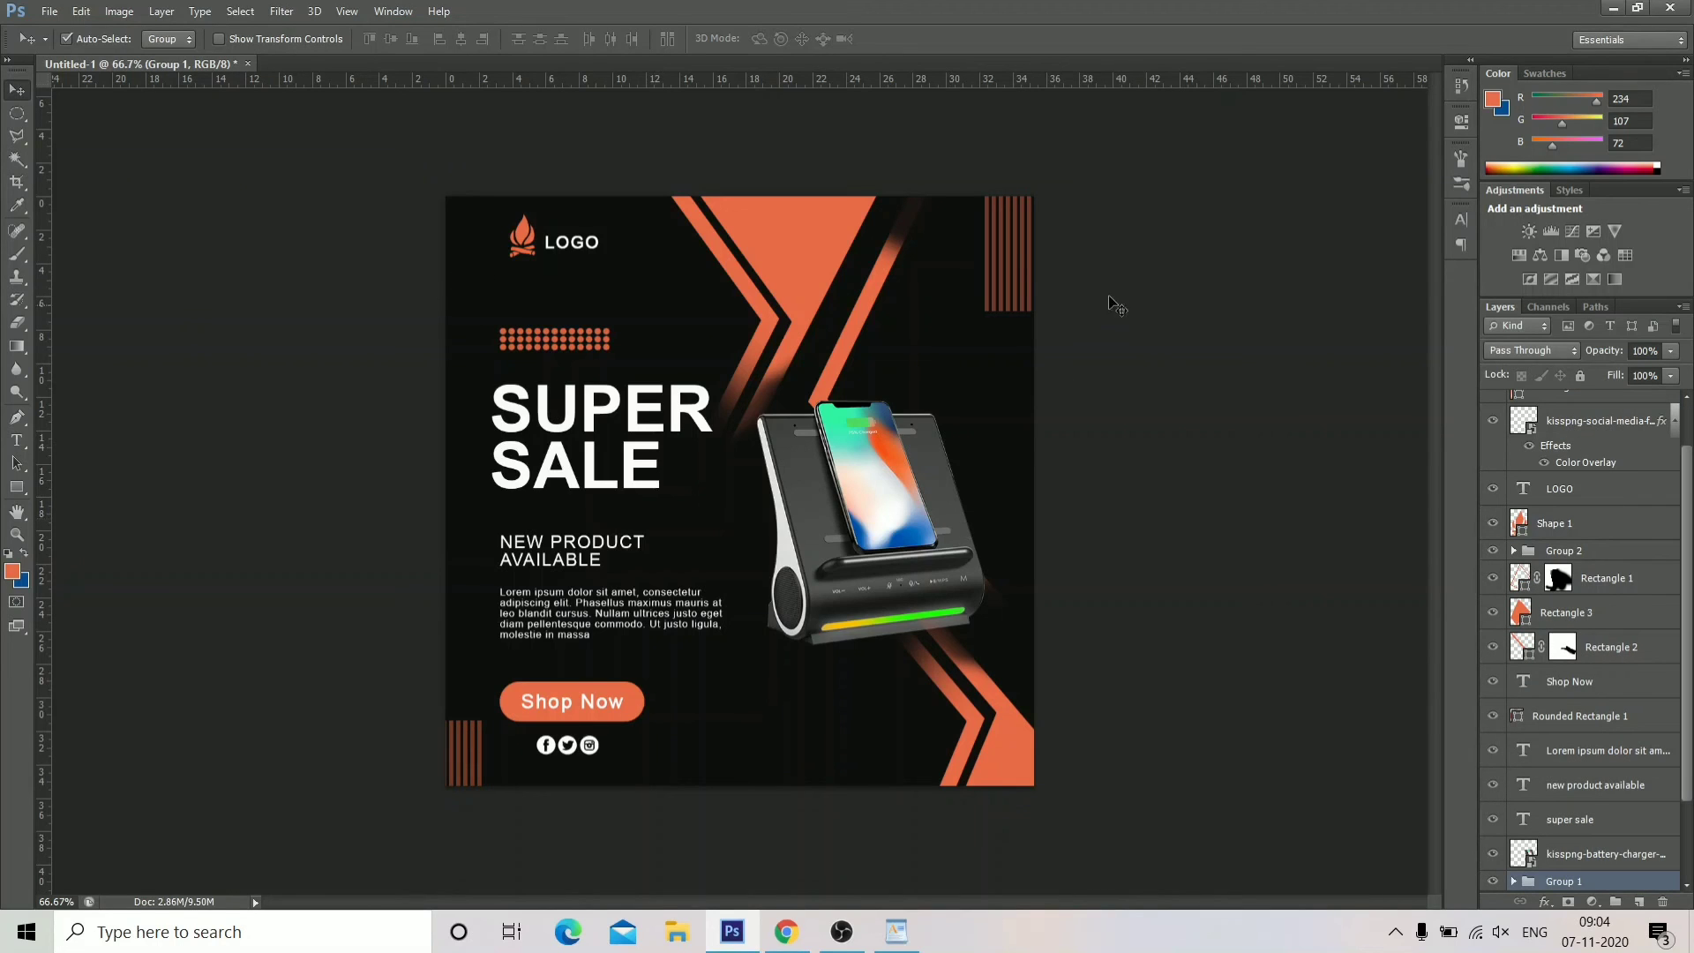
left_click_drag(1007, 263, 1024, 220)
left_click(1013, 394)
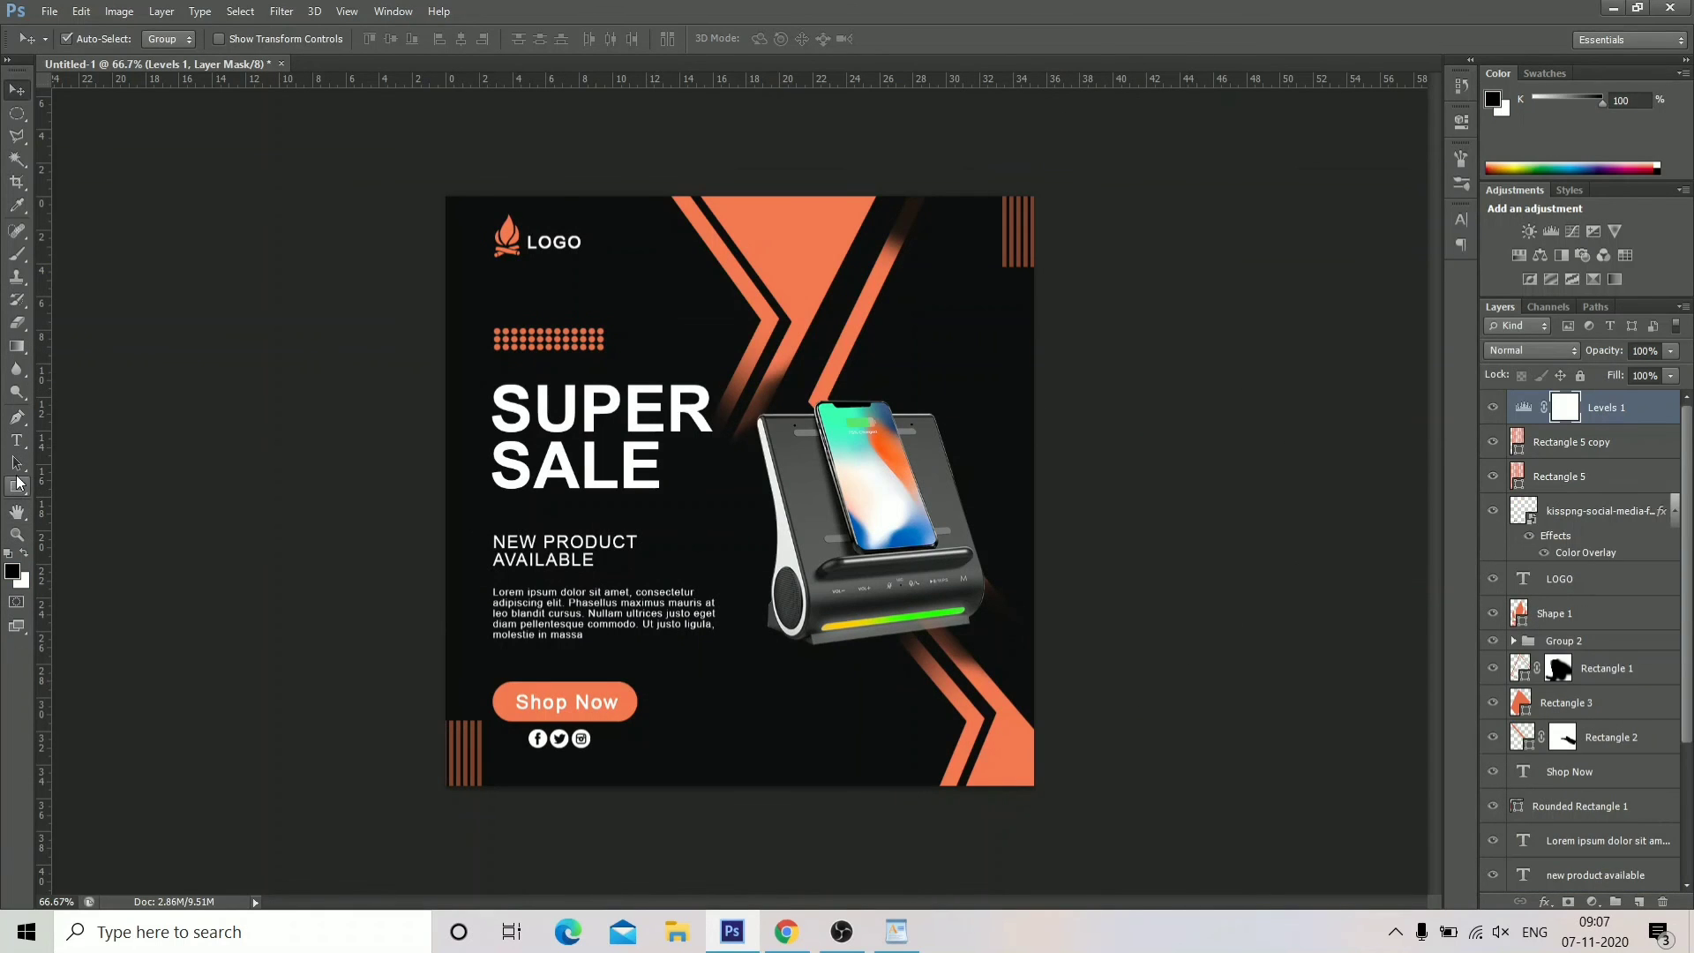
Draw a circle about 139 px in diameter with the Ellipse tool, above the product image's right half.
left_click(17, 487)
left_click(97, 518)
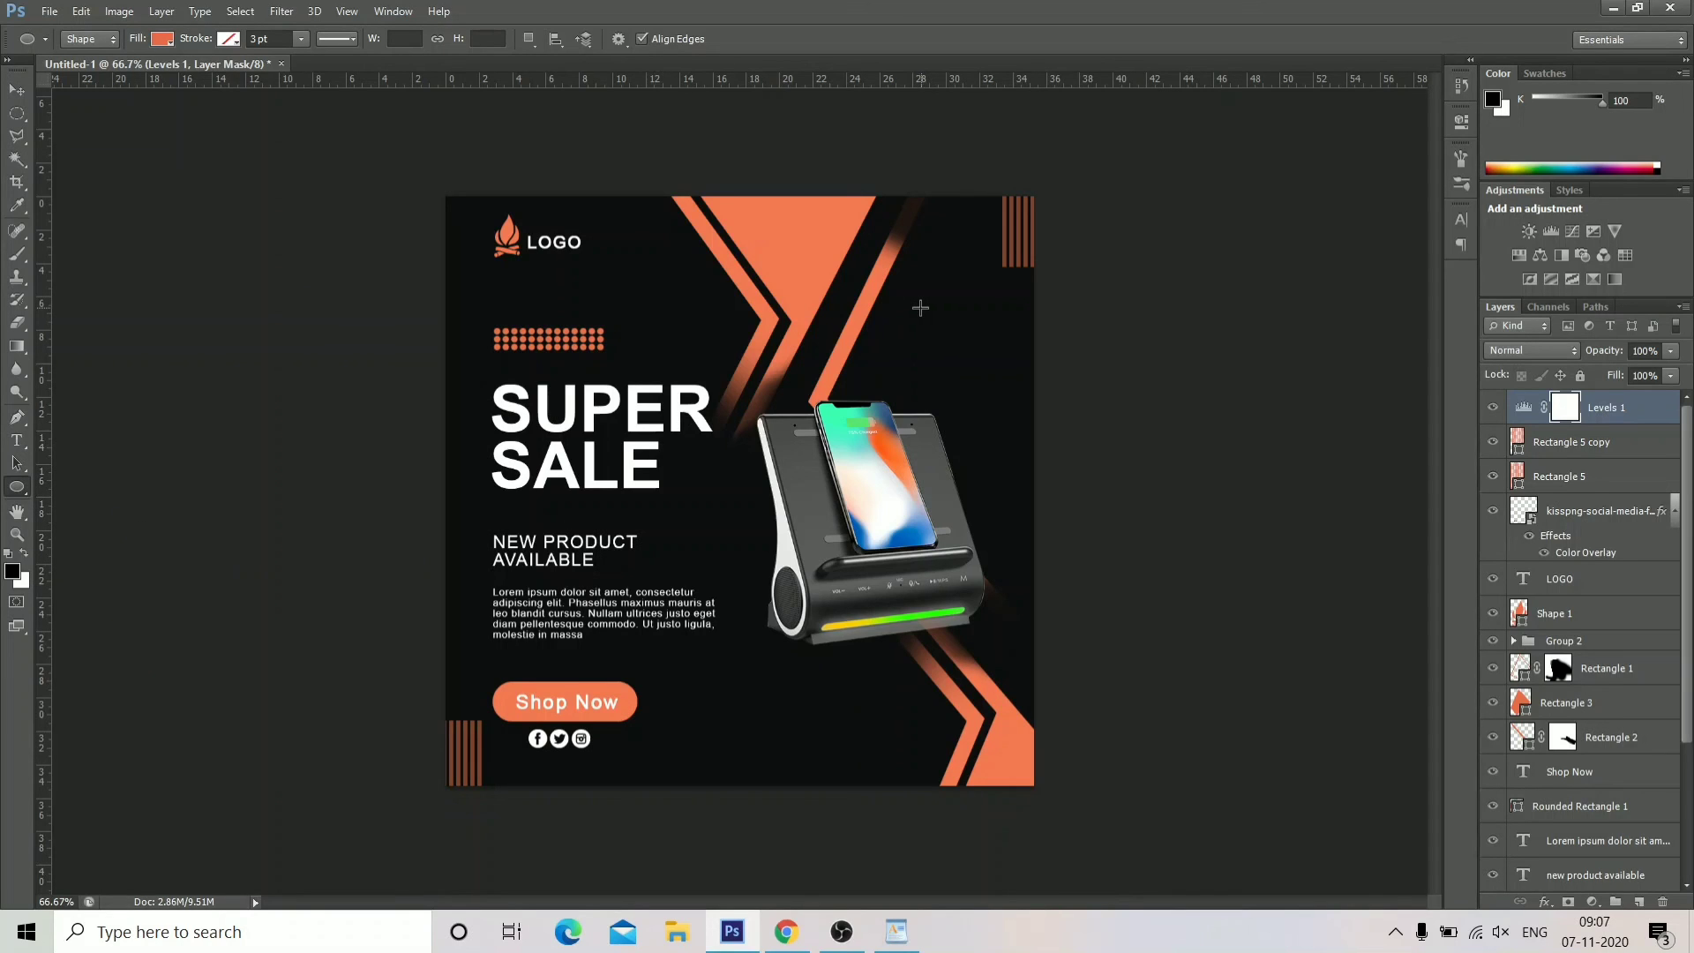
left_click_drag(913, 305, 995, 390)
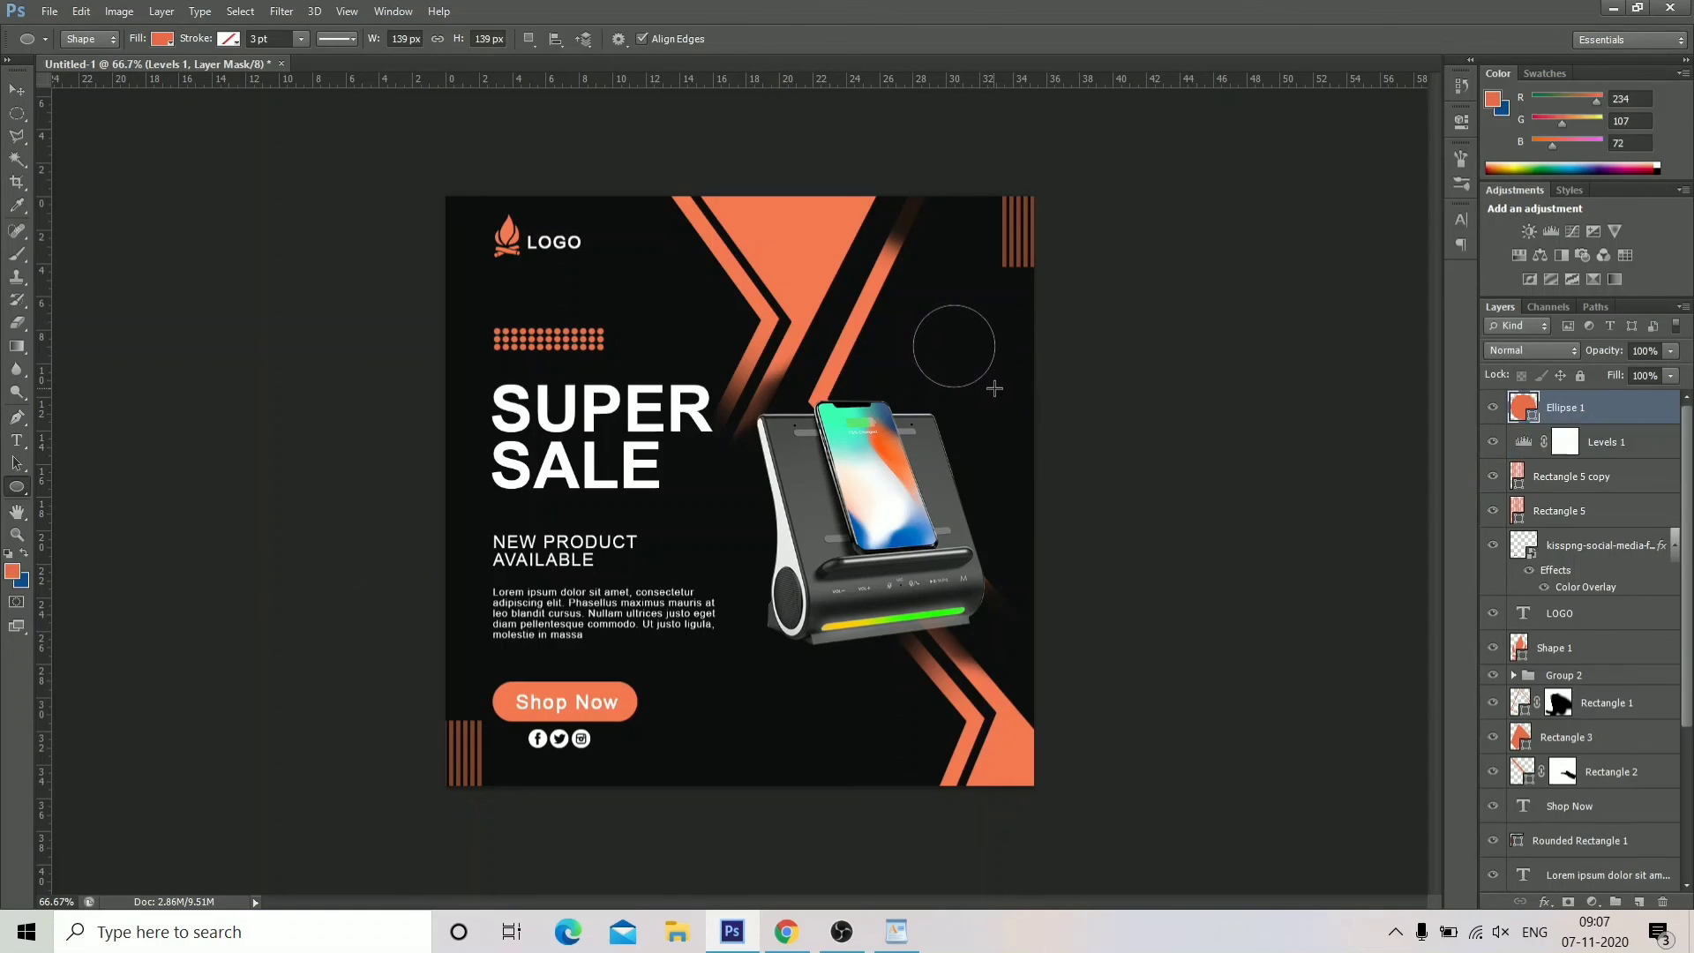
Remove the circle's fill and give it a white 3 pt stroke.
left_click(162, 39)
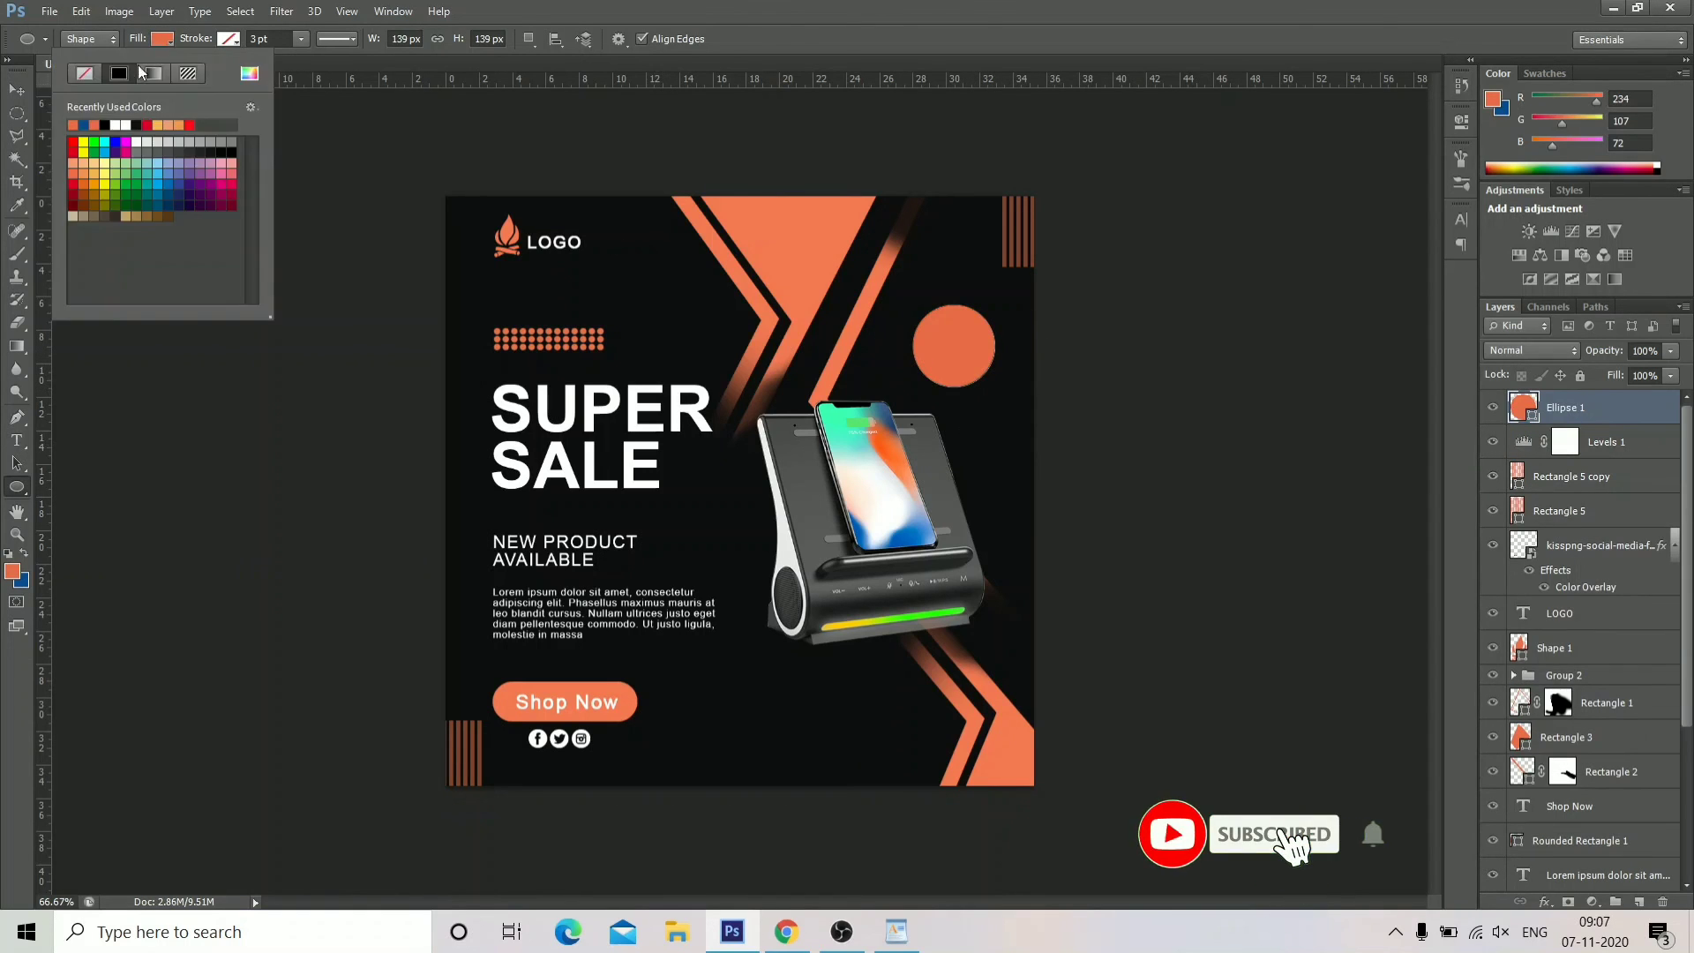
left_click(84, 74)
left_click(229, 39)
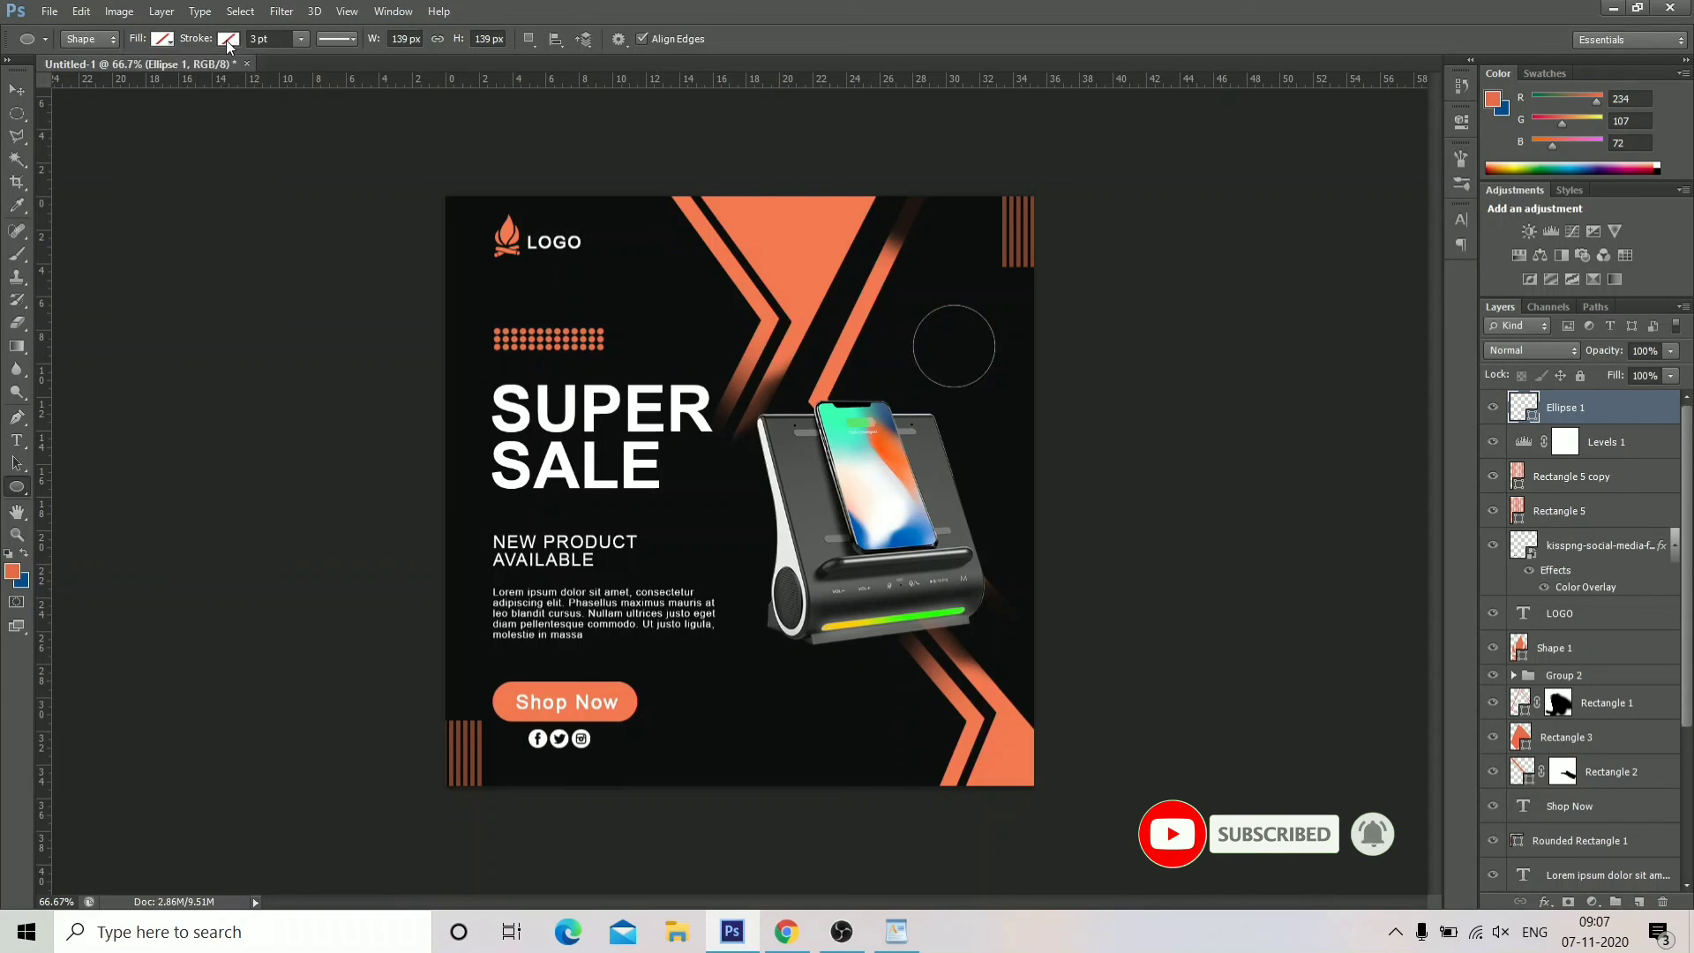
left_click(228, 39)
left_click(188, 123)
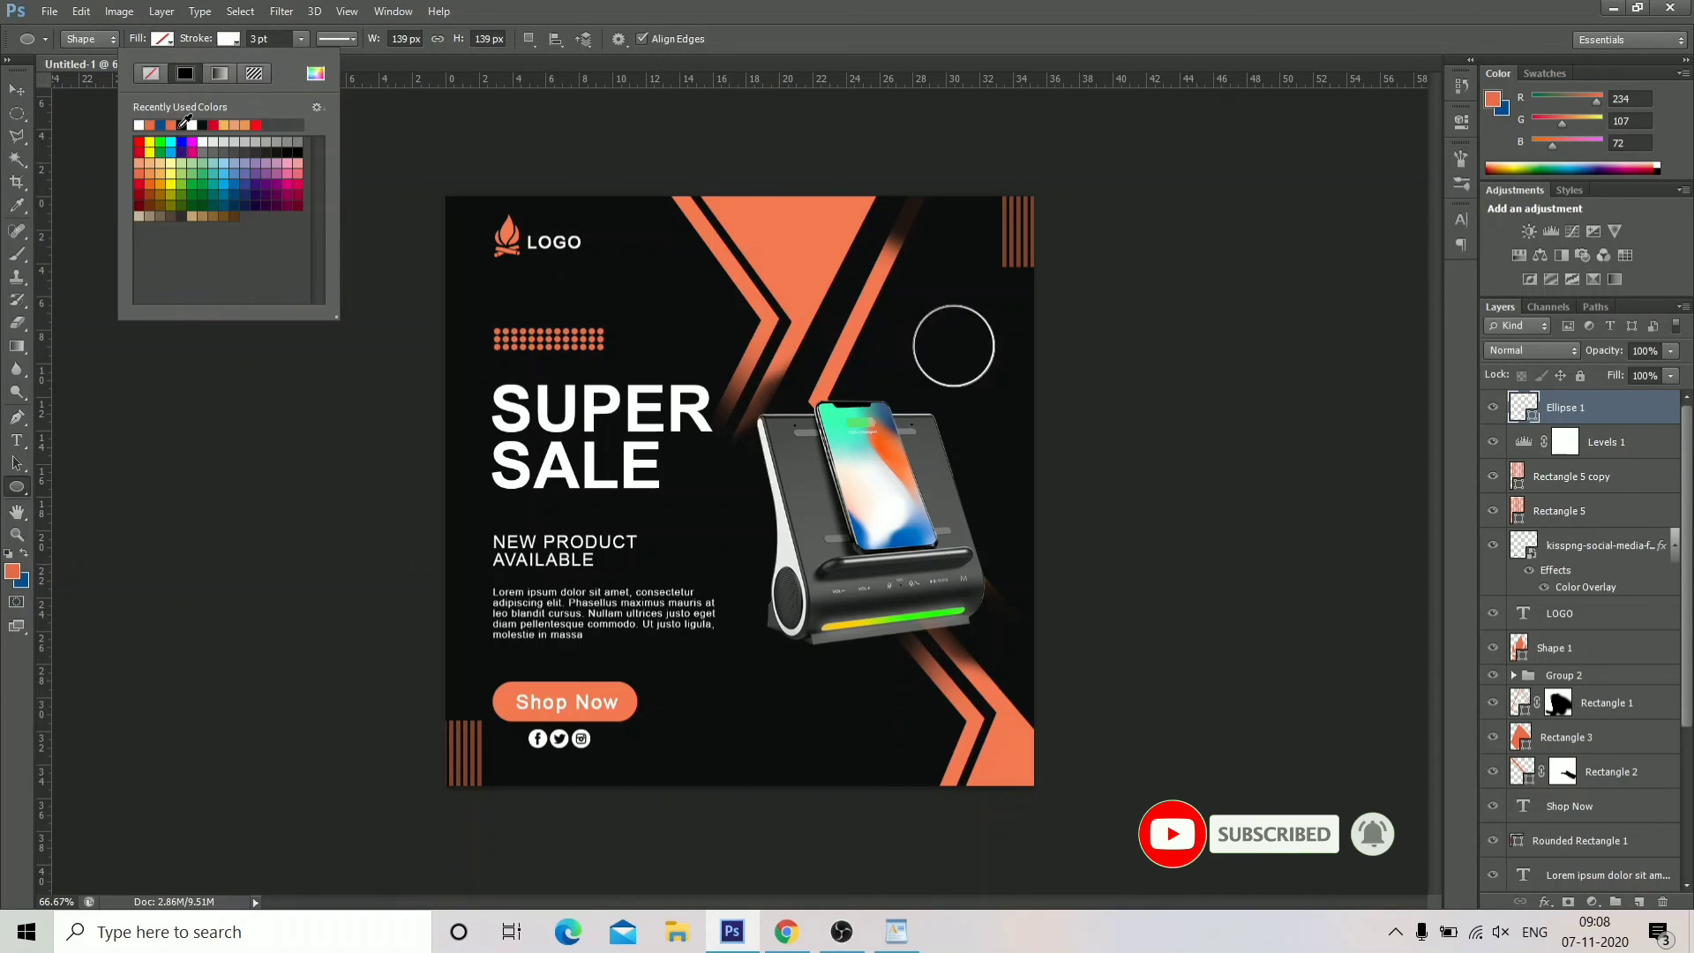
left_click(484, 7)
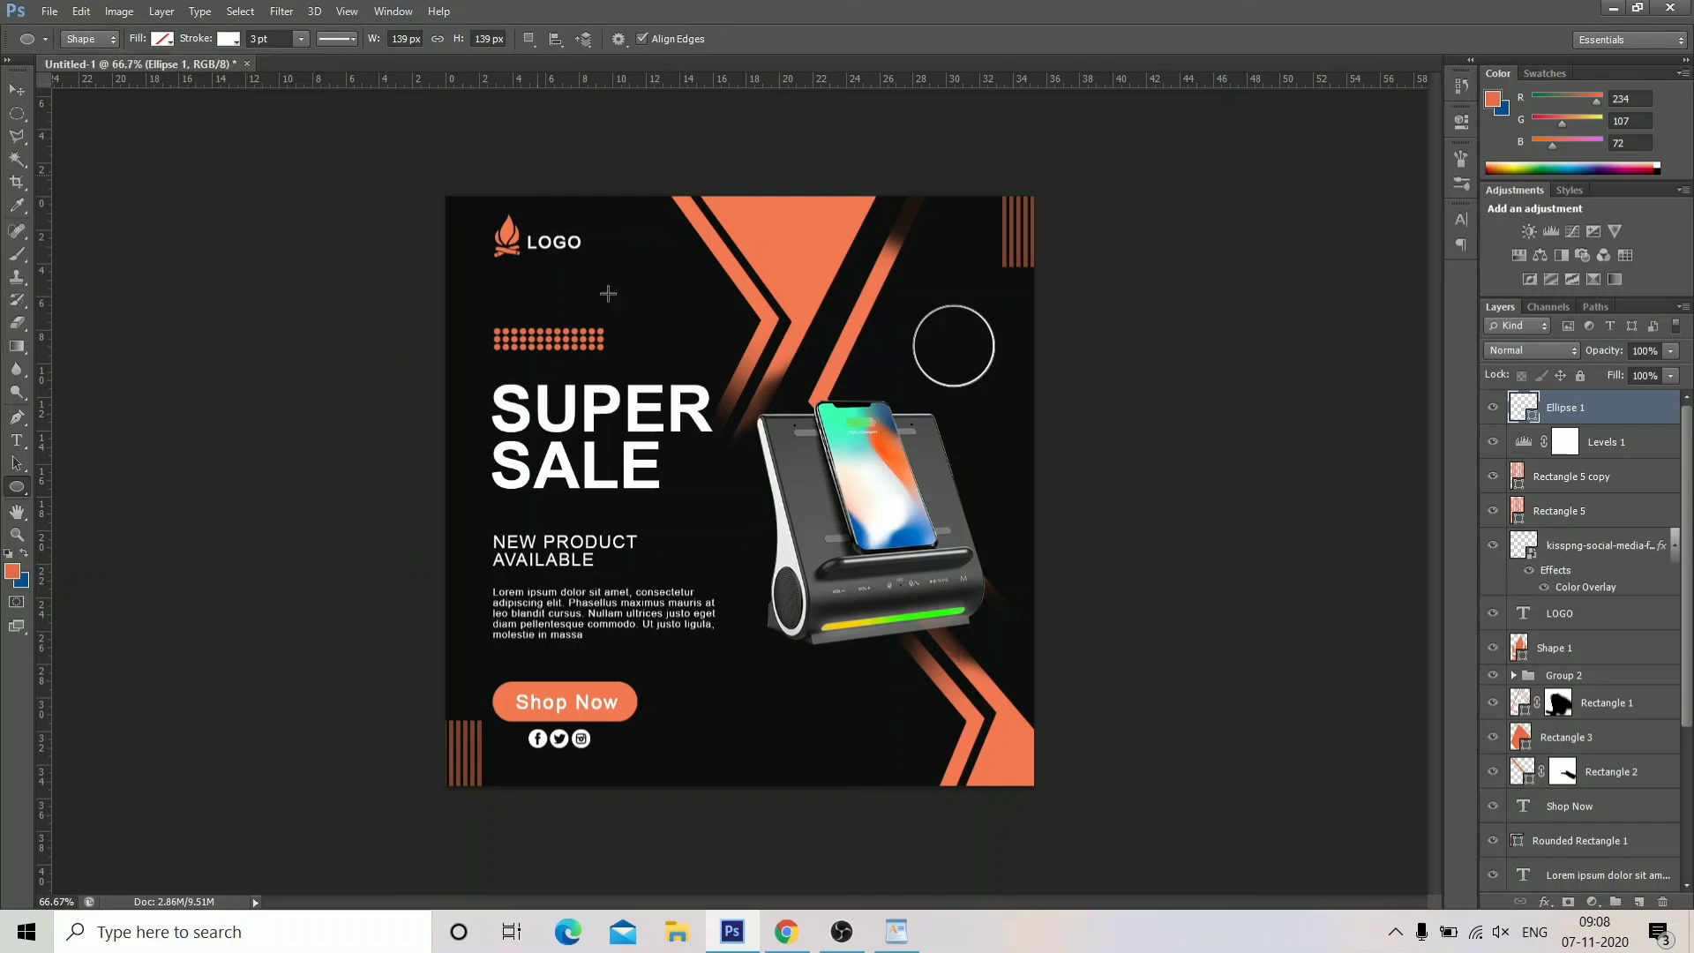
Add the white text "GET" in 29 pt Arial and place it in the upper part of the circle.
left_click(17, 439)
left_click(960, 421)
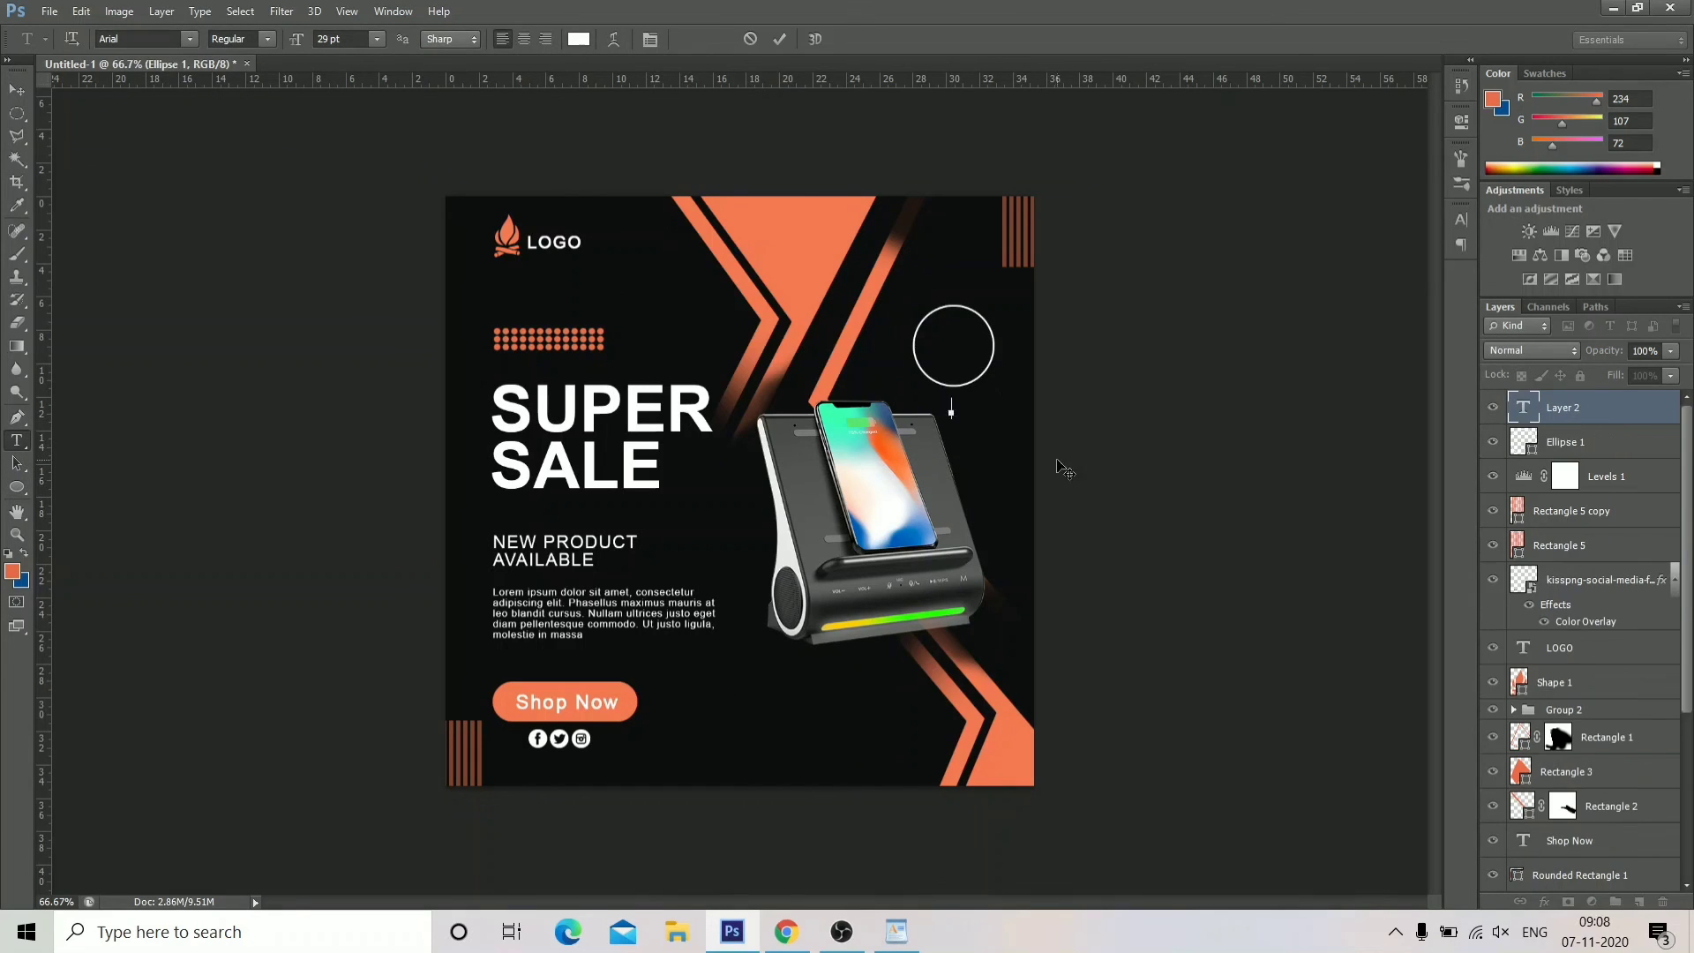
type("GET")
left_click(17, 89)
left_click_drag(986, 406, 957, 328)
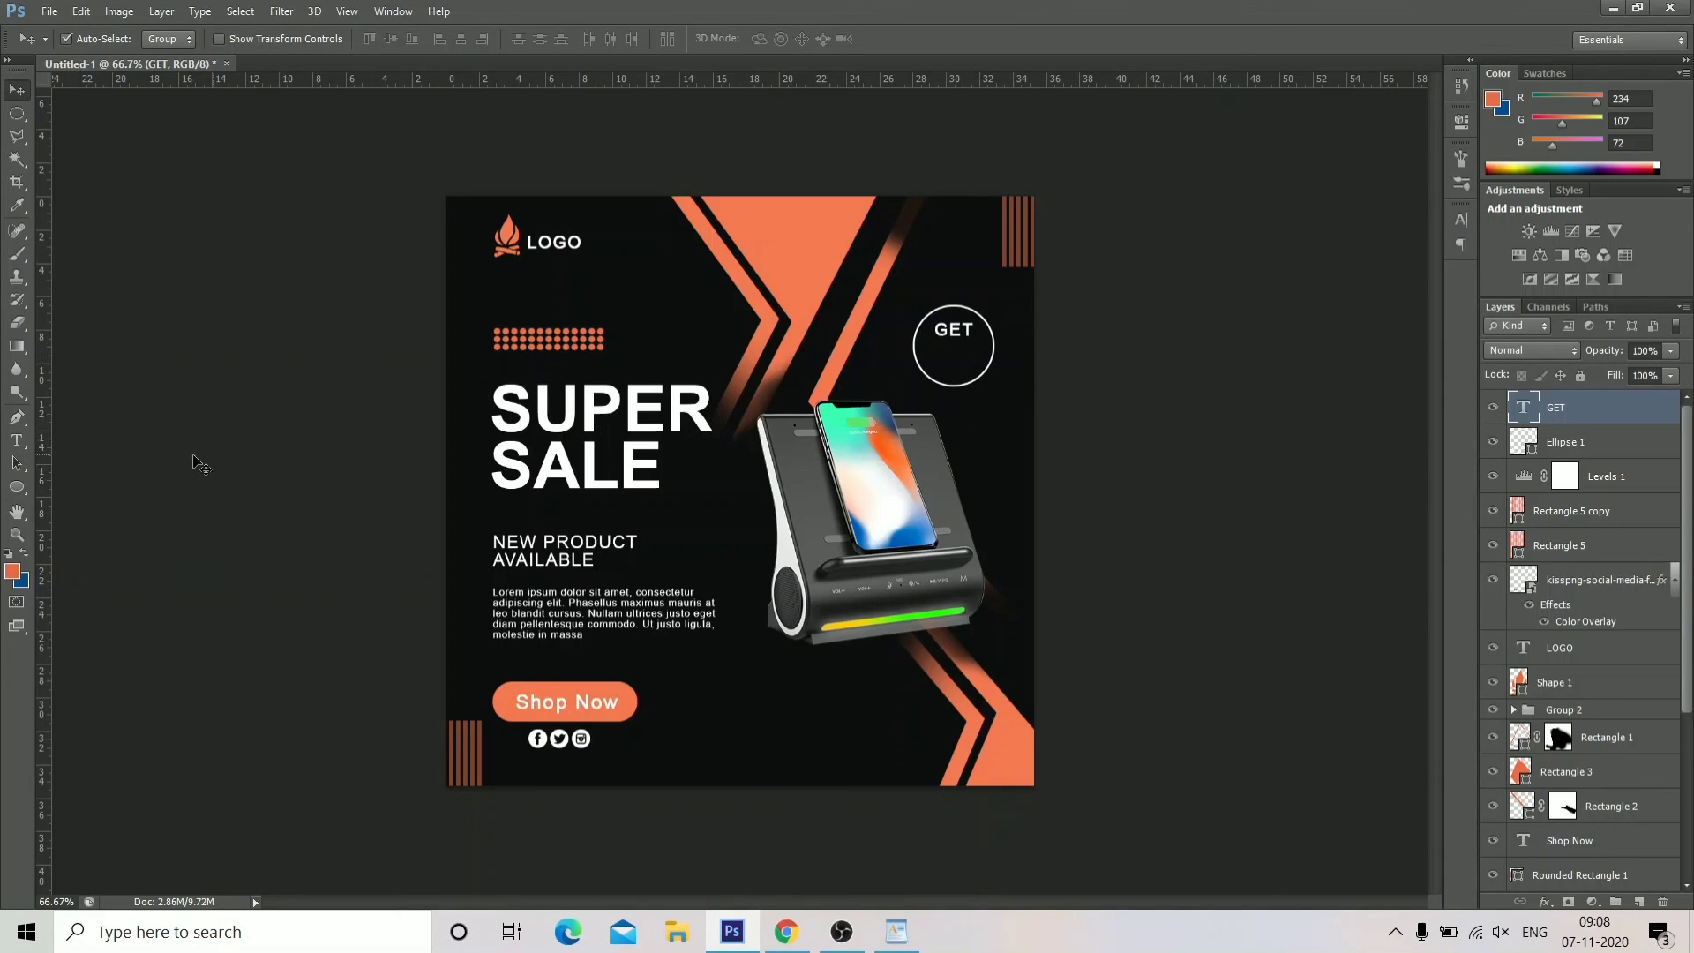
Add the text "20%" as a separate layer and place it directly beneath "GET" in the circle.
left_click(18, 441)
left_click(956, 421)
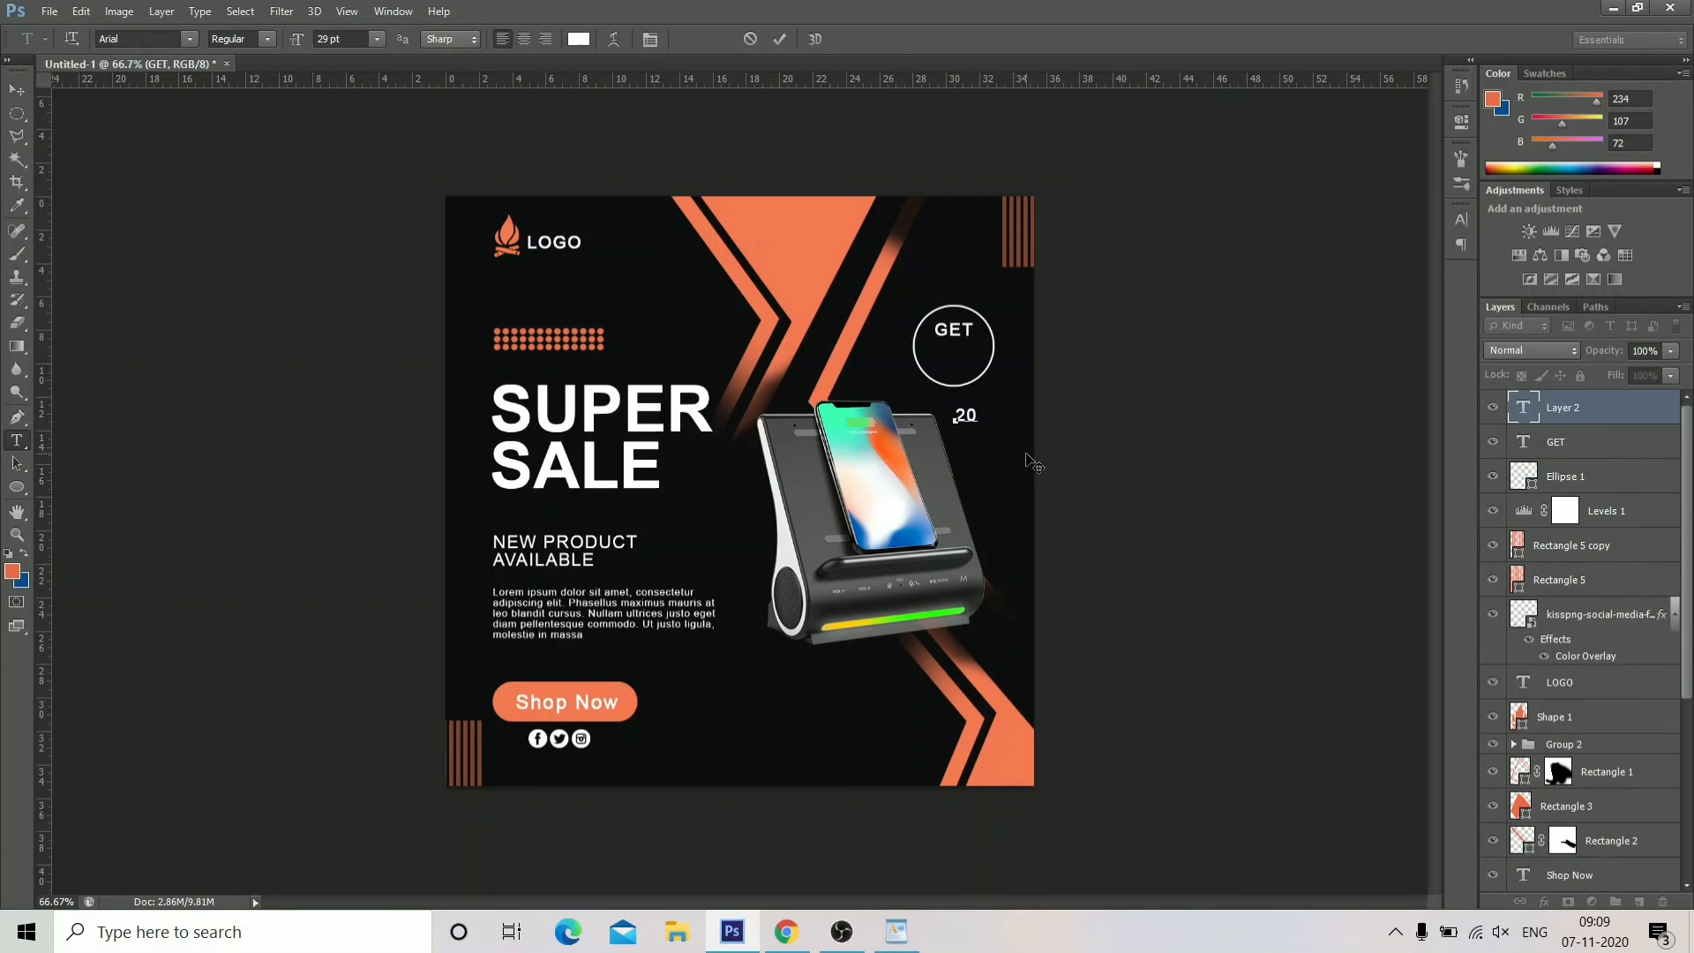
type("20%")
key("ctrl+Return")
key("v")
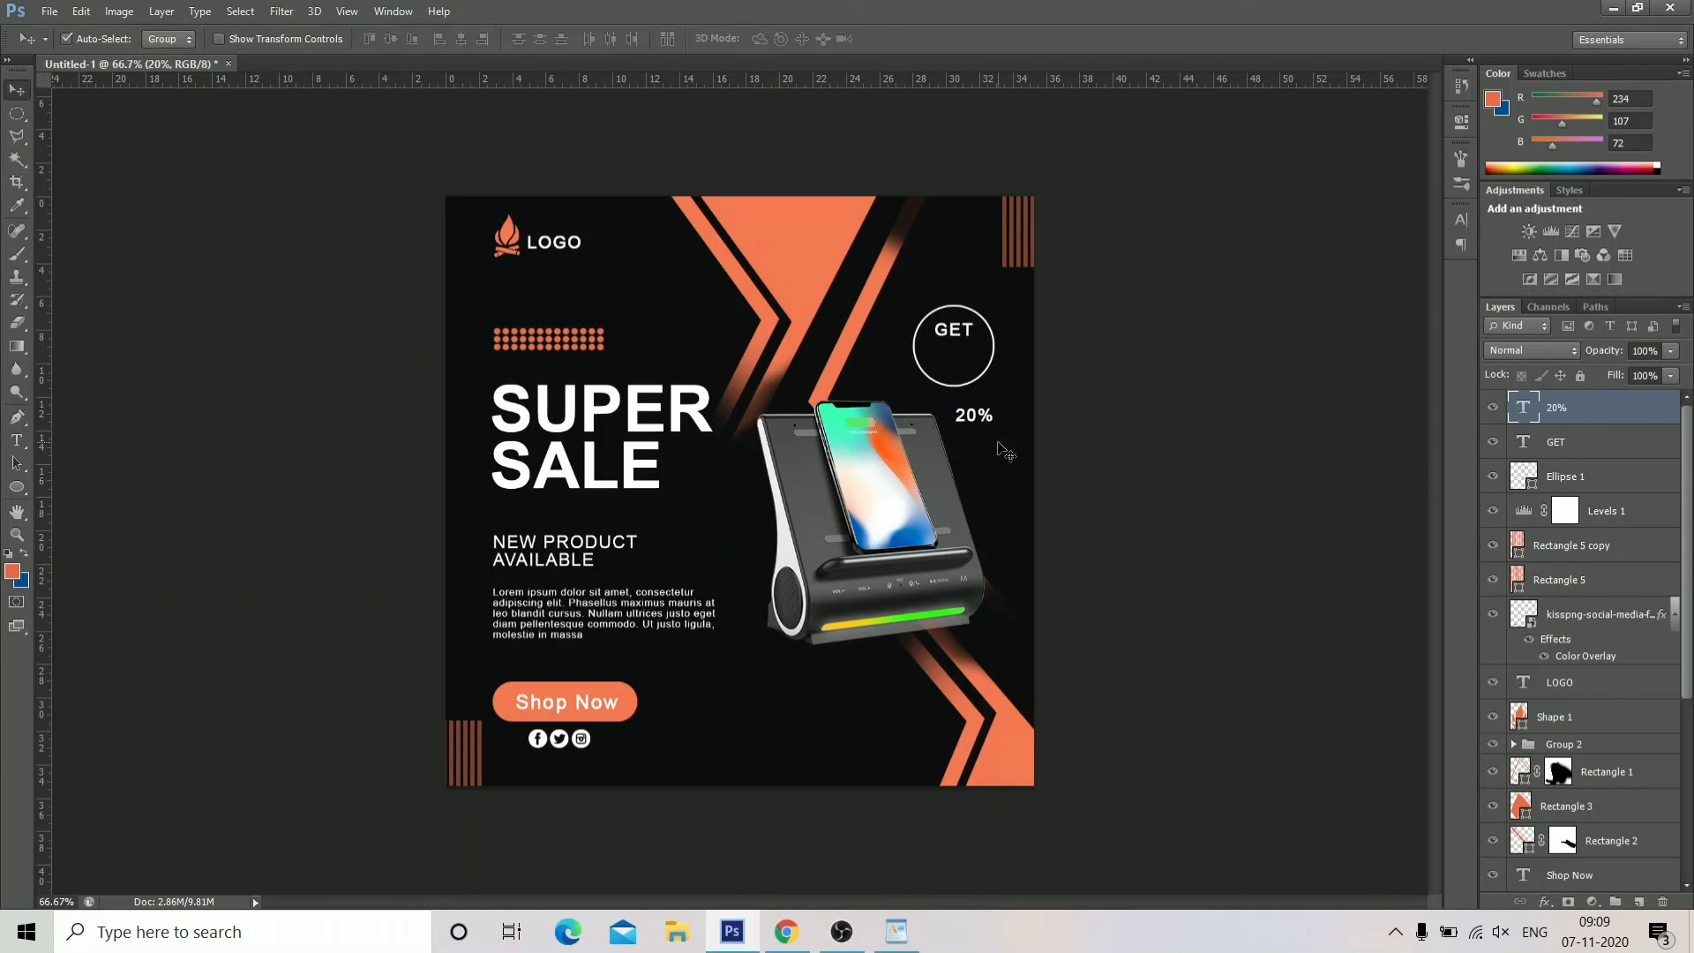
left_click_drag(974, 417, 958, 356)
Add the text "OFF" as a separate layer and place it beneath "20%" in the lower part of the circle.
left_click(17, 439)
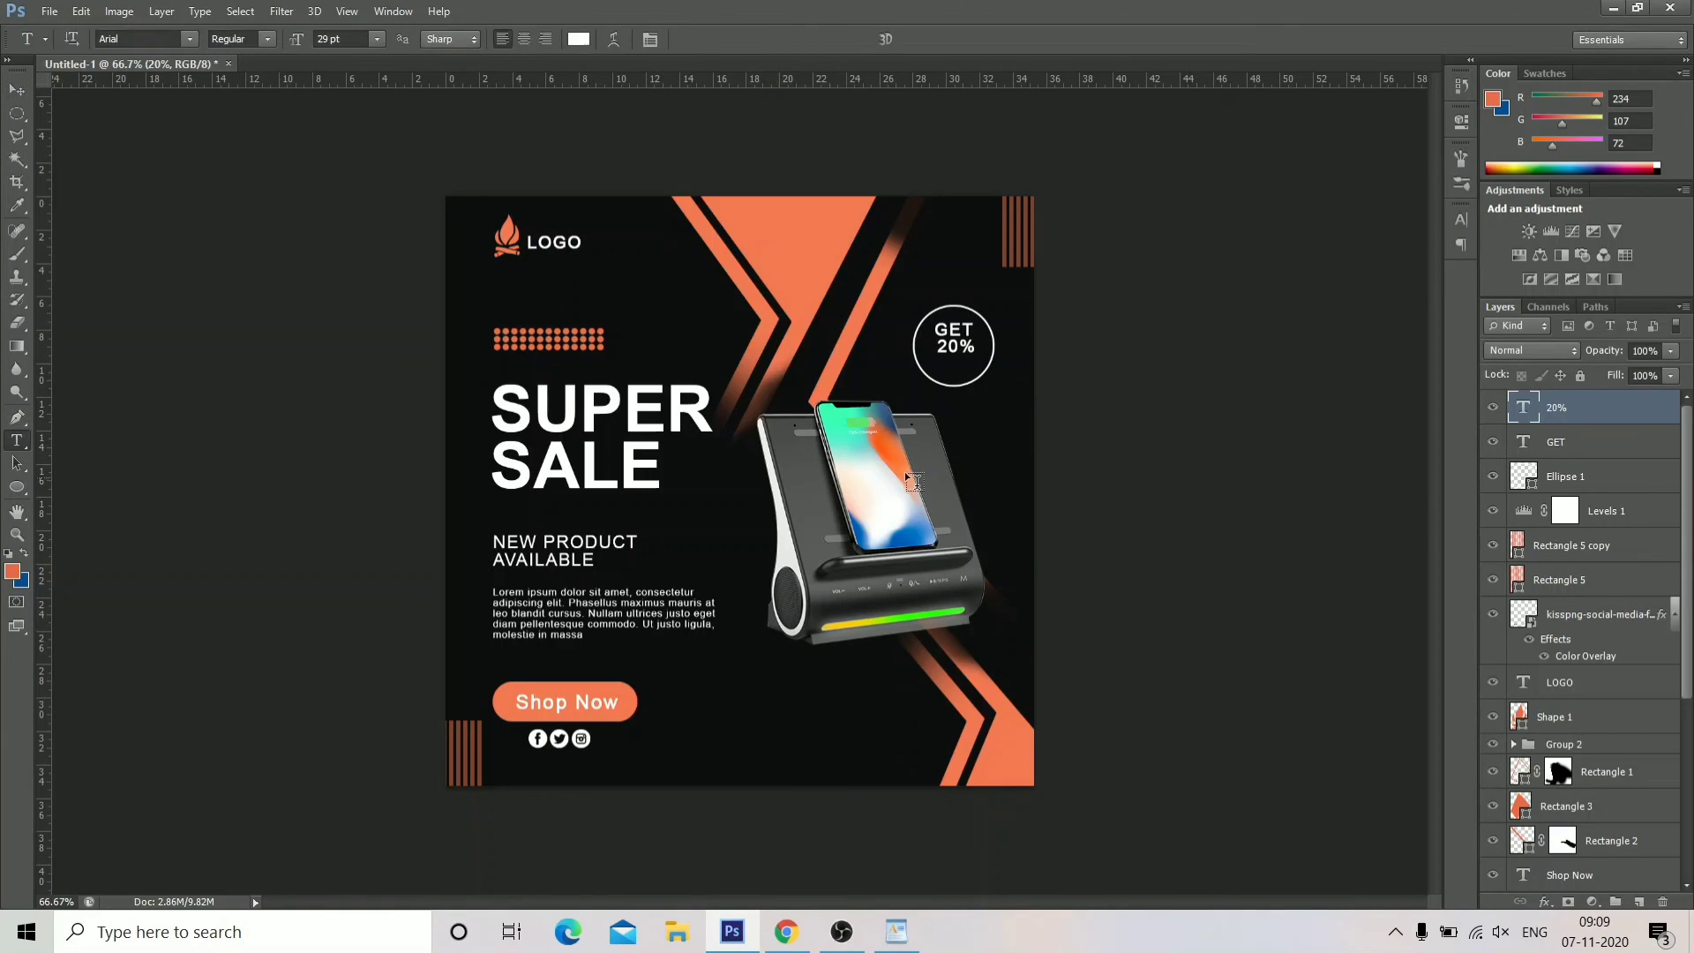
left_click(954, 437)
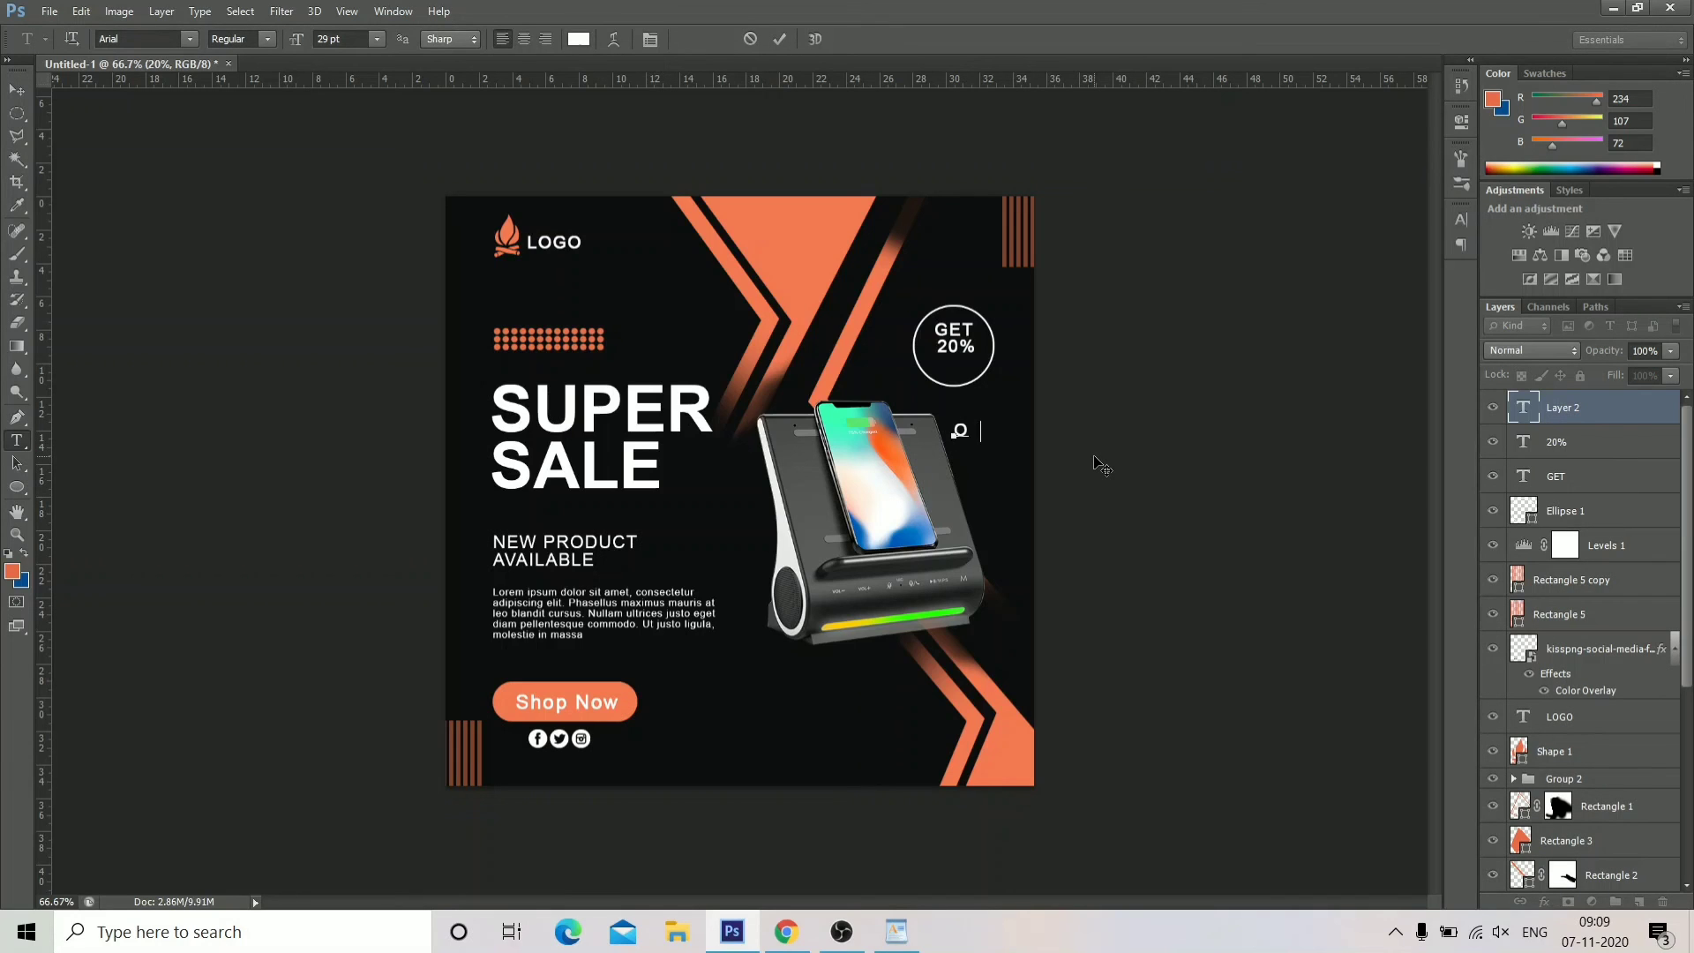
key("ctrl+Return")
key("v")
left_click_drag(971, 439, 951, 372)
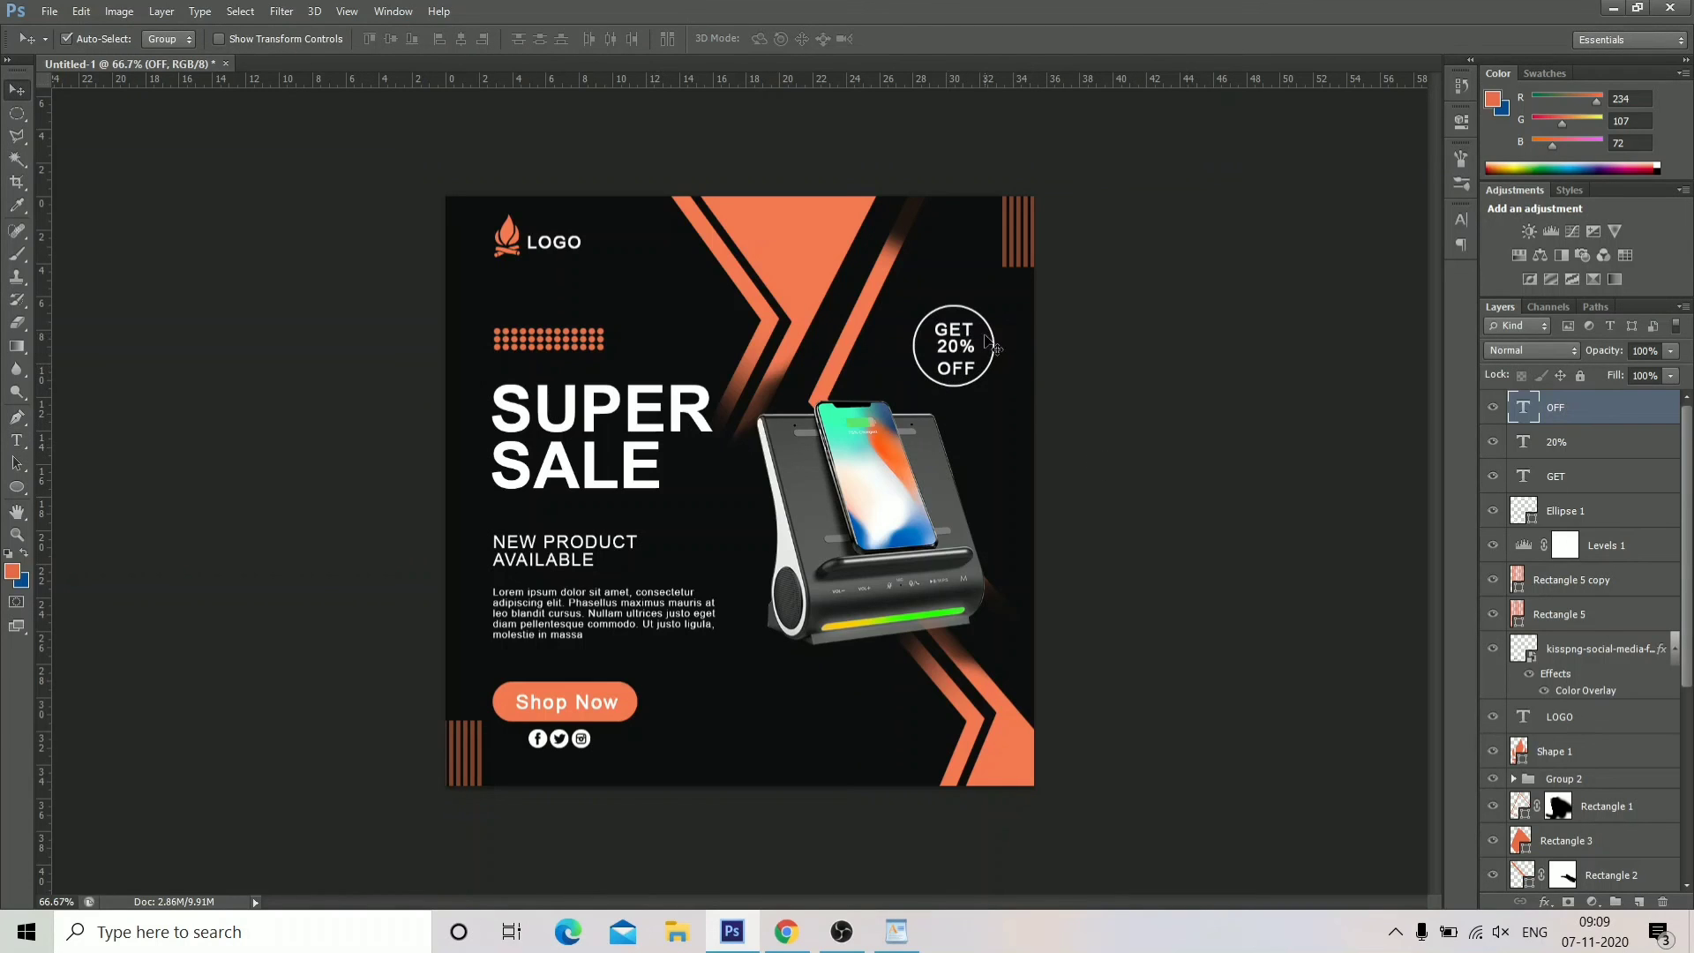
Set the "20%" text size to 51 pt and recentre it inside the circle.
left_click(14, 447)
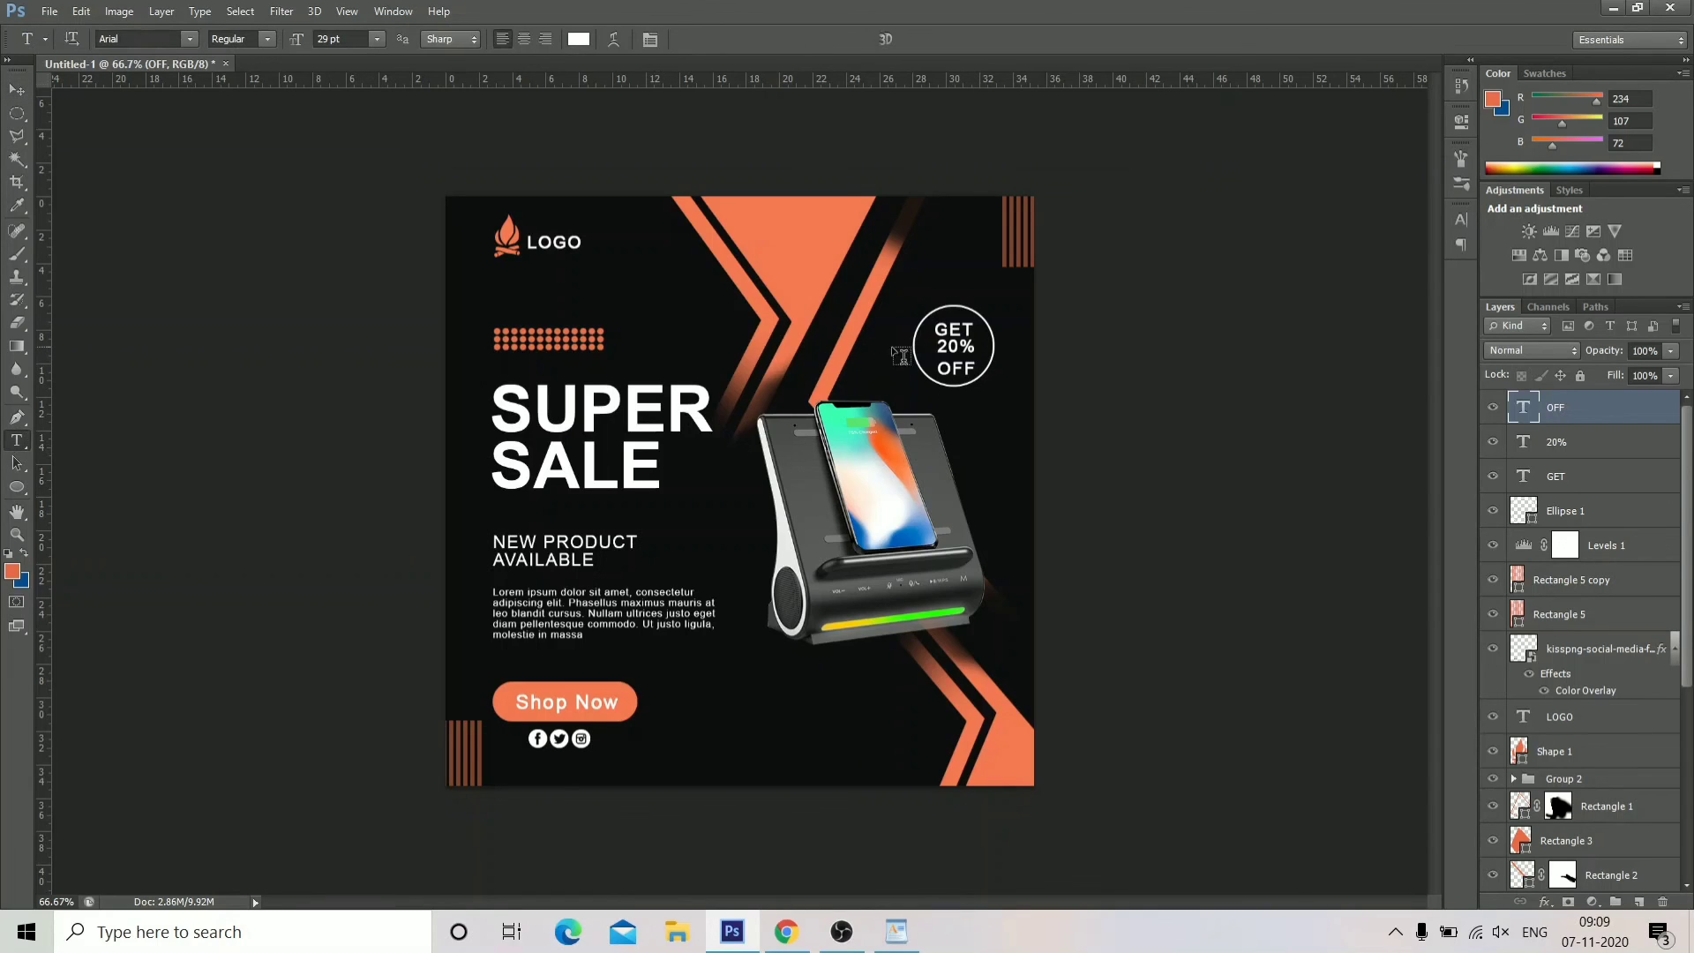
left_click(974, 344)
left_click_drag(974, 344, 911, 341)
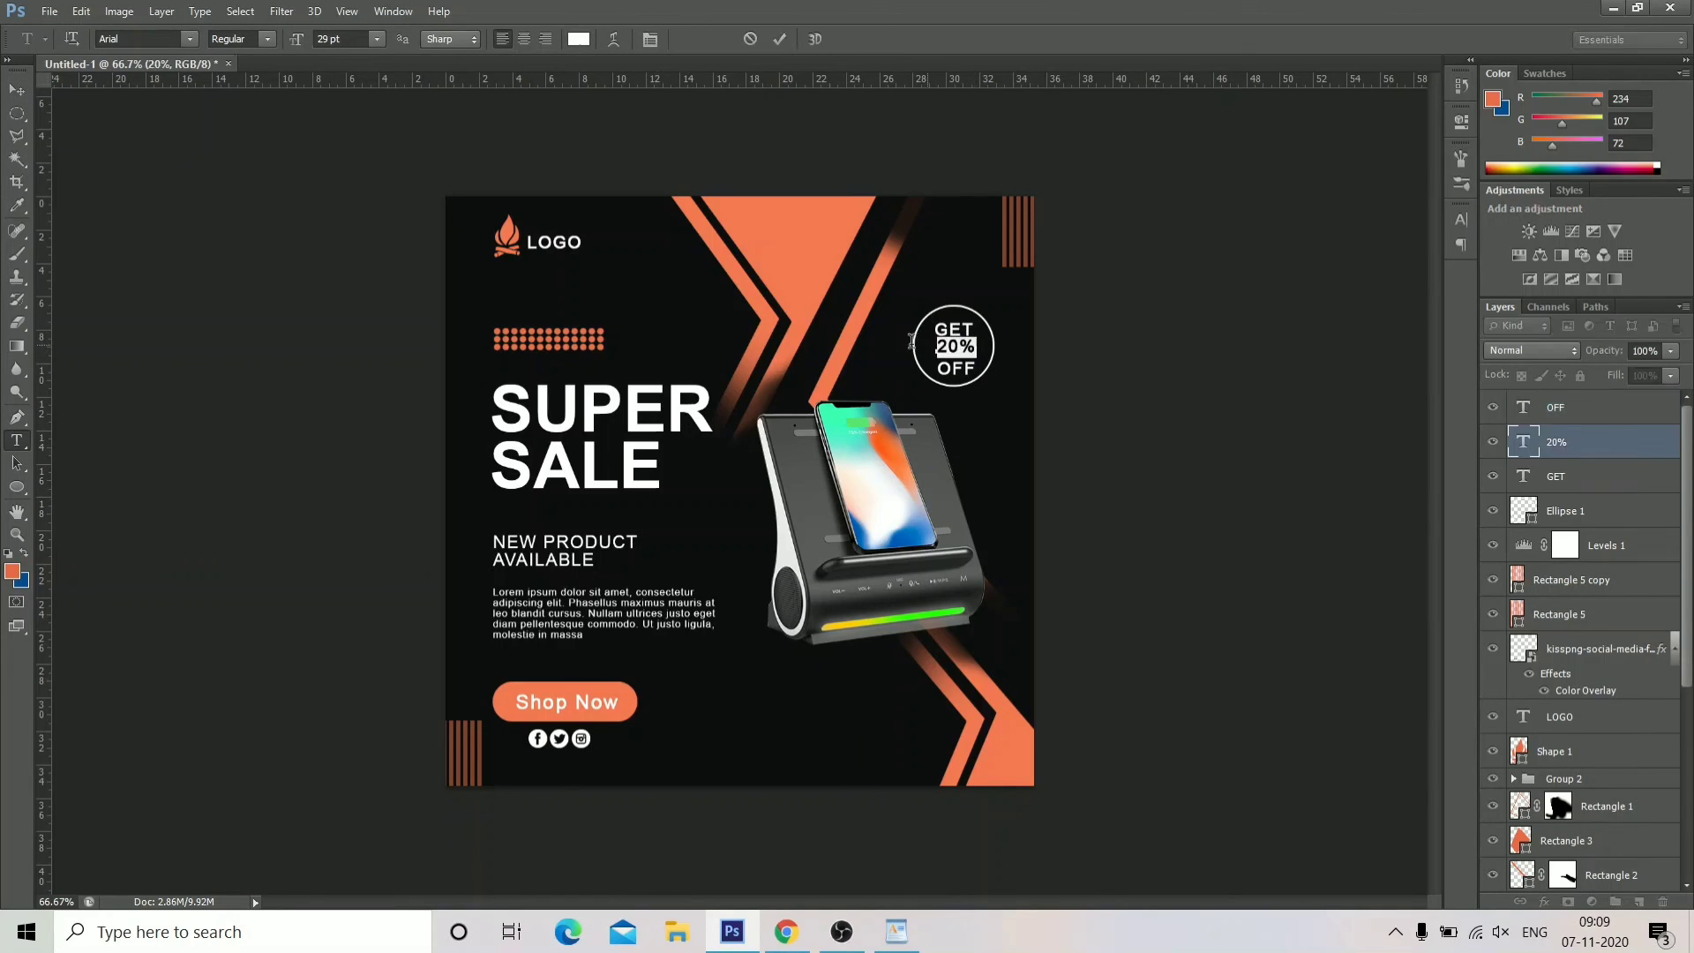
left_click(1461, 220)
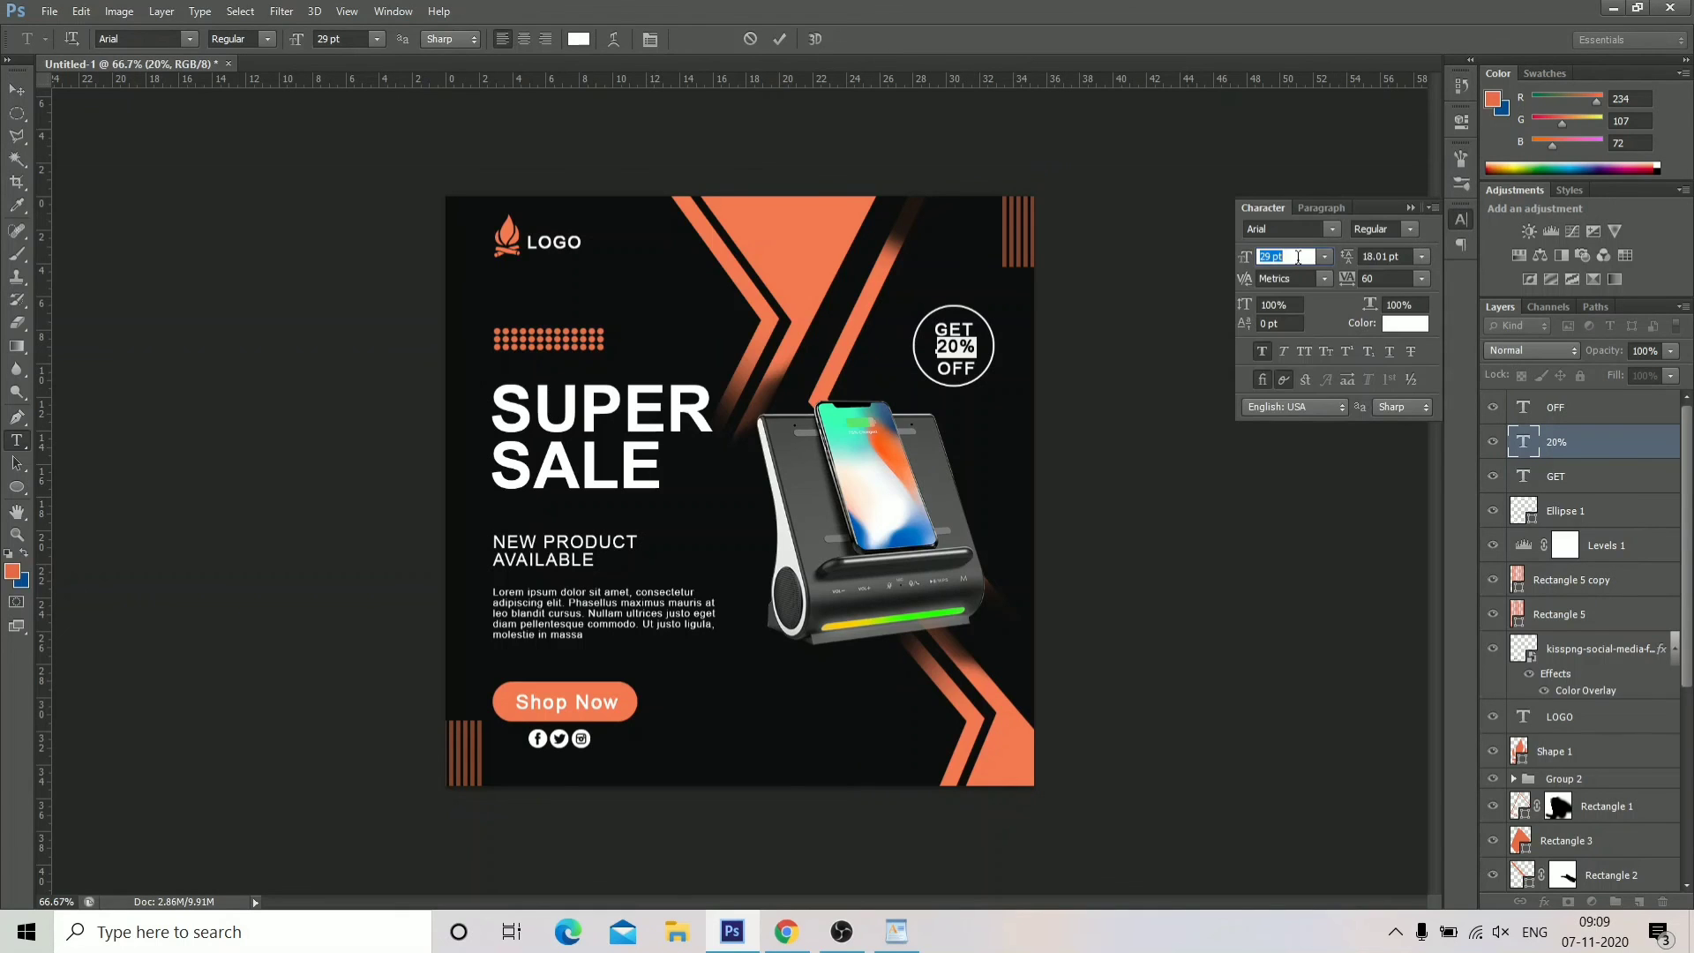
left_click_drag(1245, 256, 1353, 279)
left_click(1410, 208)
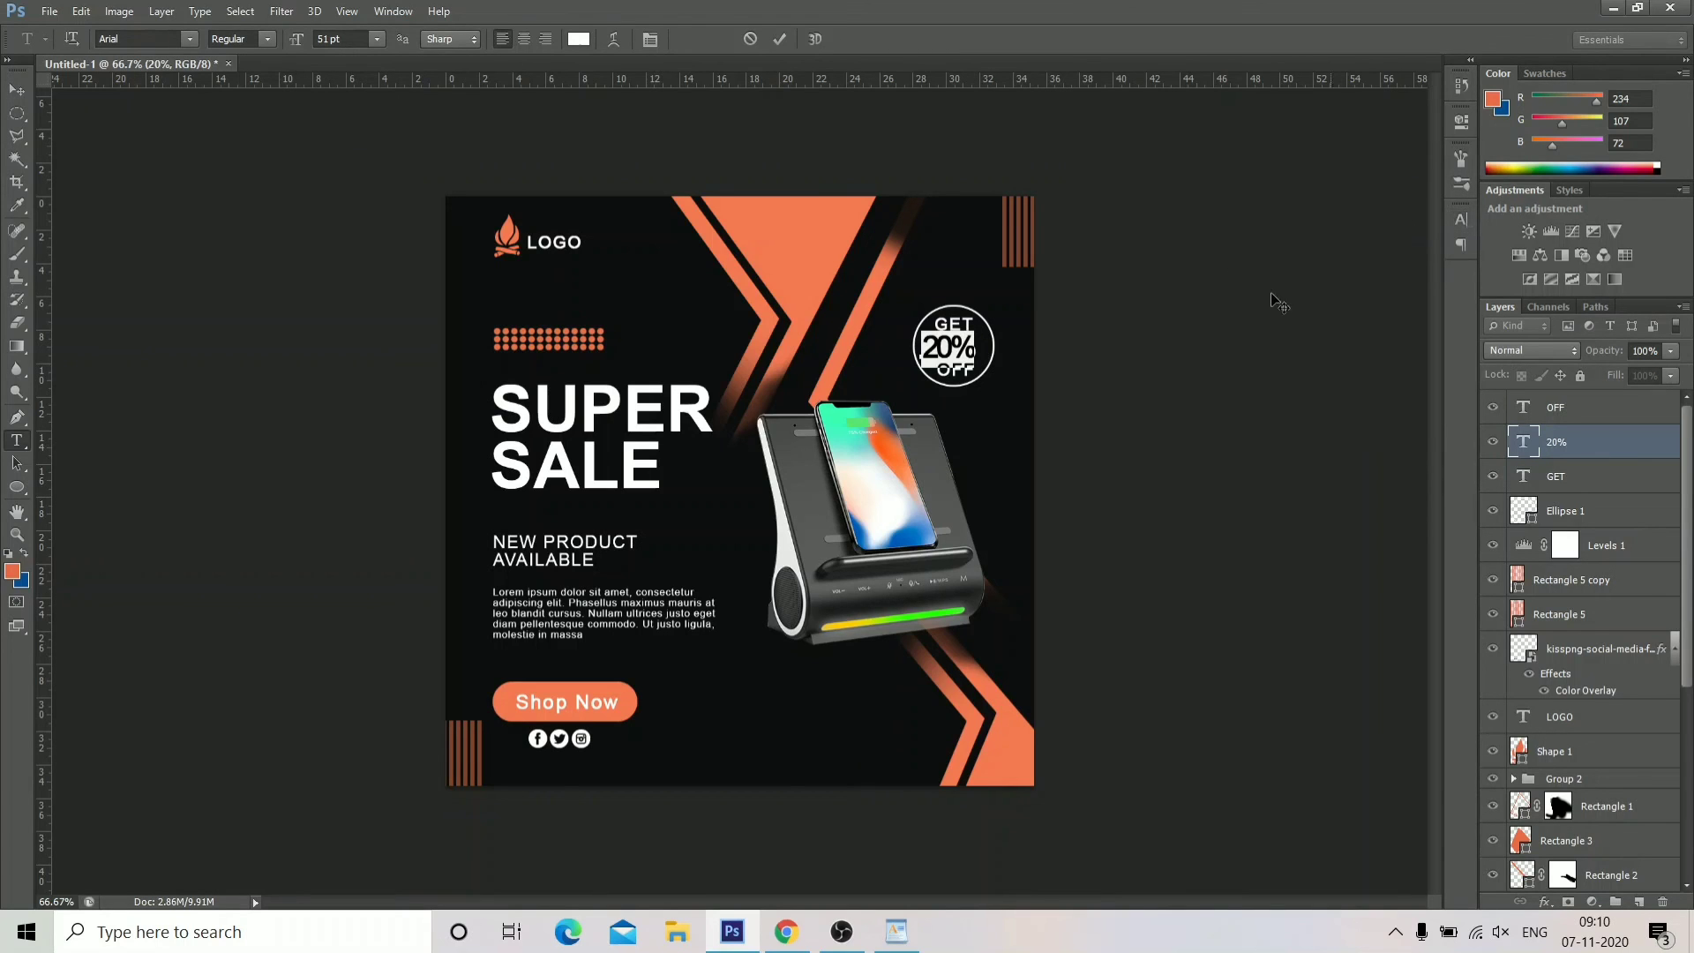
left_click(18, 90)
left_click_drag(945, 351, 953, 351)
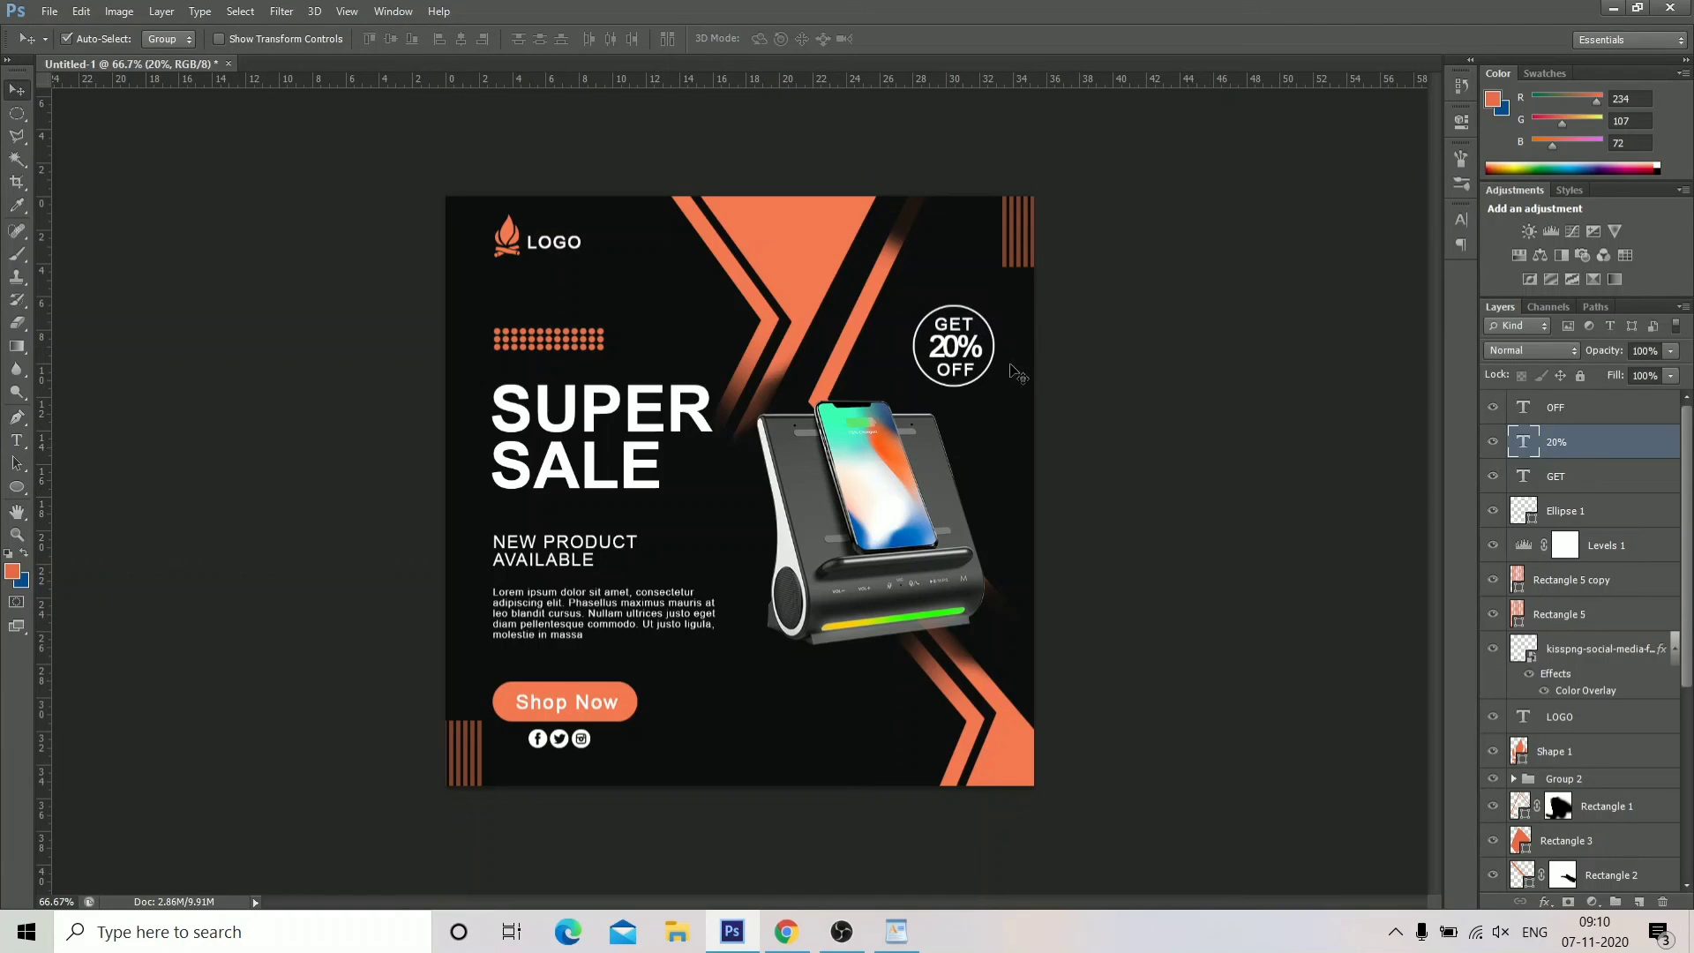